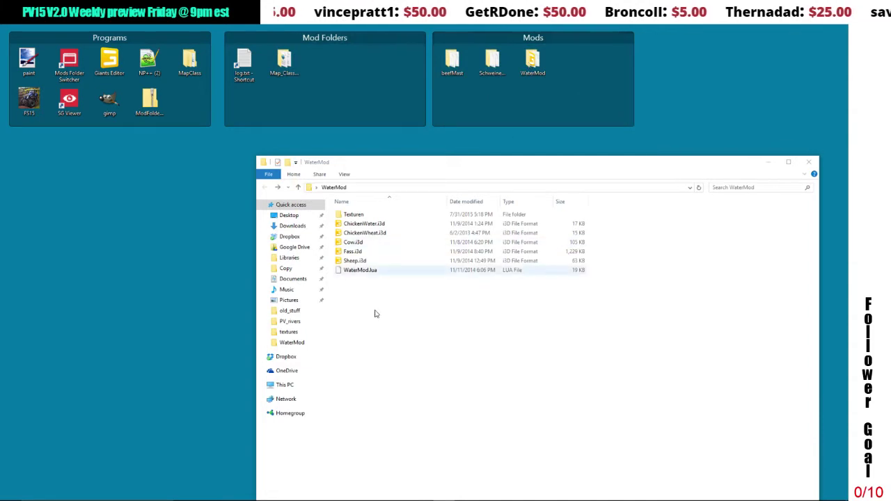
# Open the WaterMod folder located under MapClass, Map_Class, map, objects
pyautogui.doubleClick(533, 60)
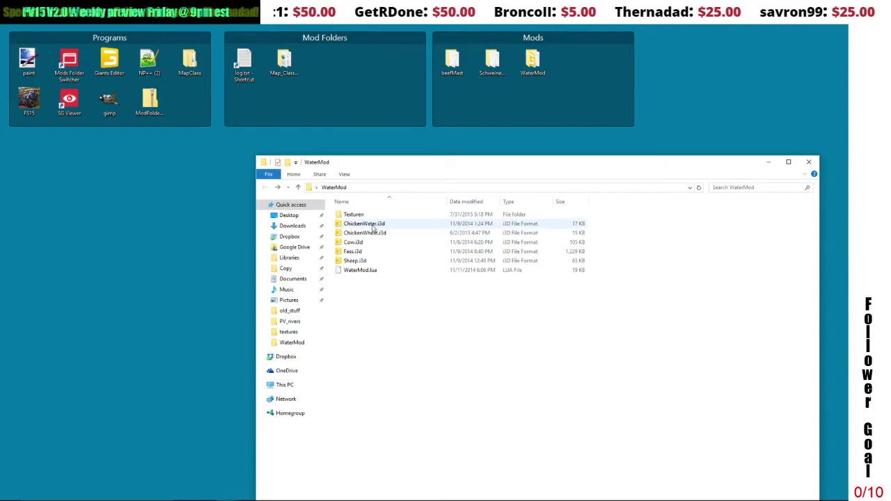
pyautogui.click(533, 59)
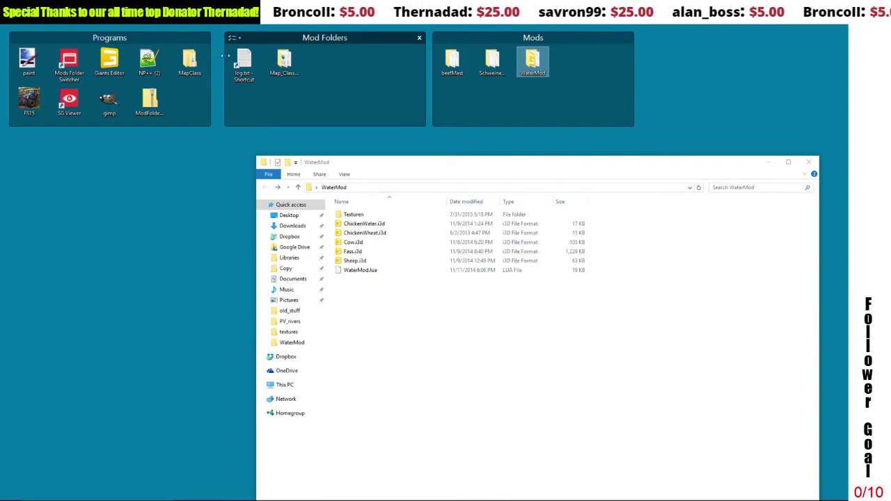
pyautogui.click(177, 60)
pyautogui.doubleClick(177, 61)
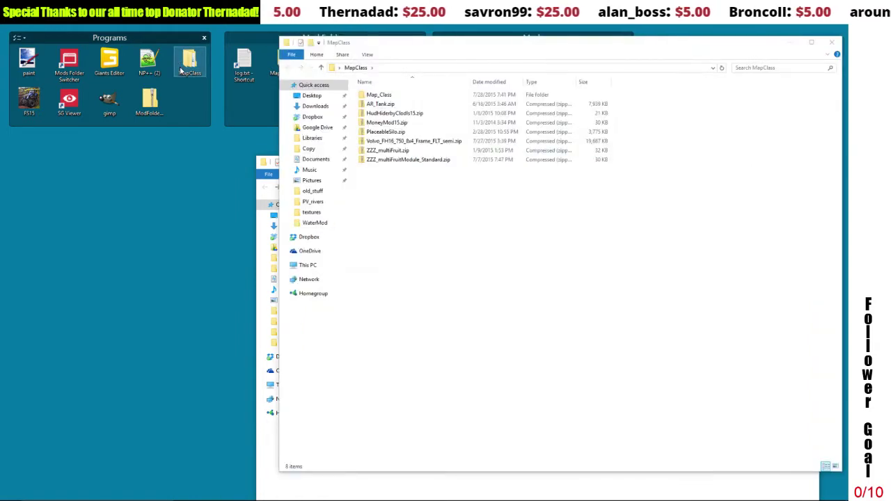
pyautogui.click(383, 95)
pyautogui.doubleClick(382, 98)
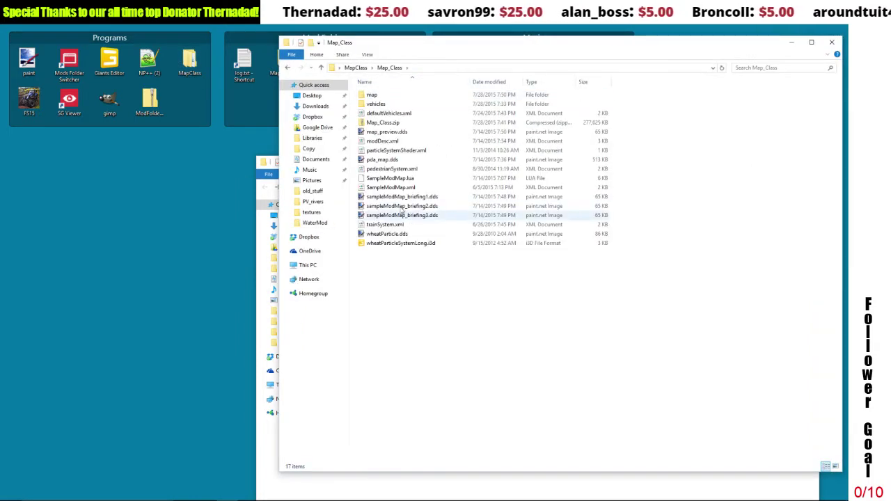
pyautogui.doubleClick(383, 97)
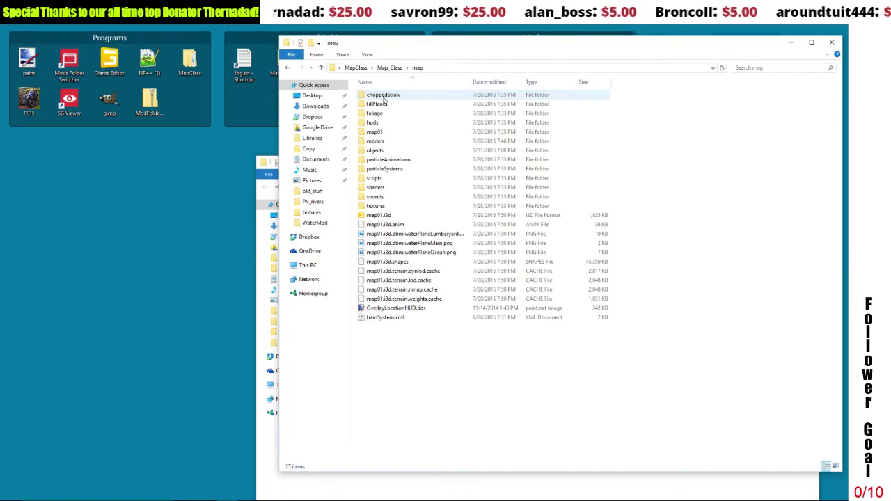
pyautogui.doubleClick(380, 151)
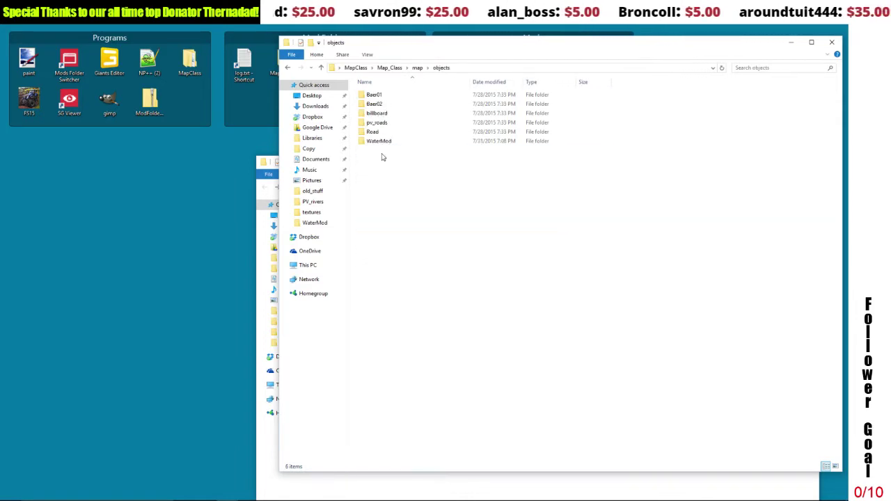
pyautogui.doubleClick(377, 142)
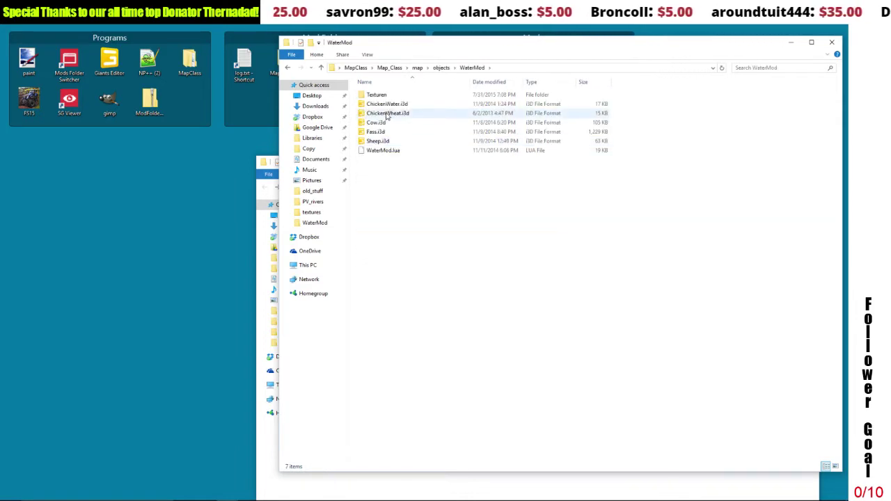
# Move WaterMod.lua from the objects\WaterMod folder into the map's scripts folder
pyautogui.click(390, 152)
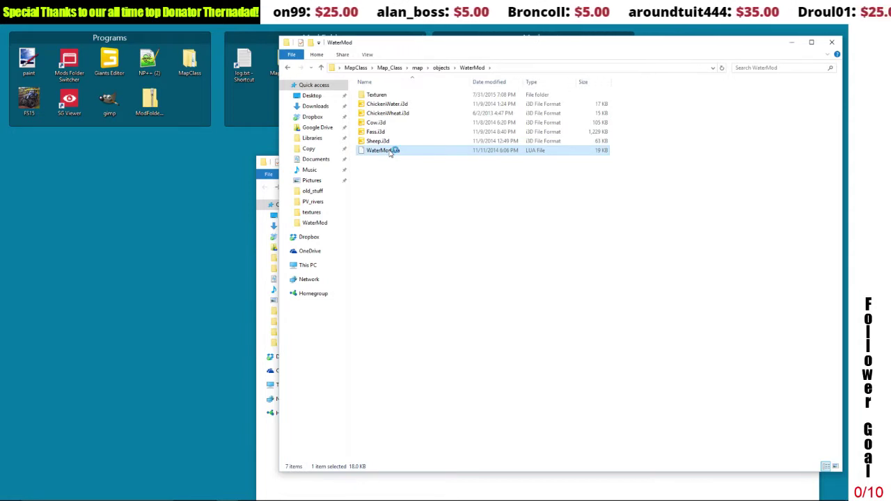
pyautogui.rightClick(390, 151)
pyautogui.moveTo(417, 192)
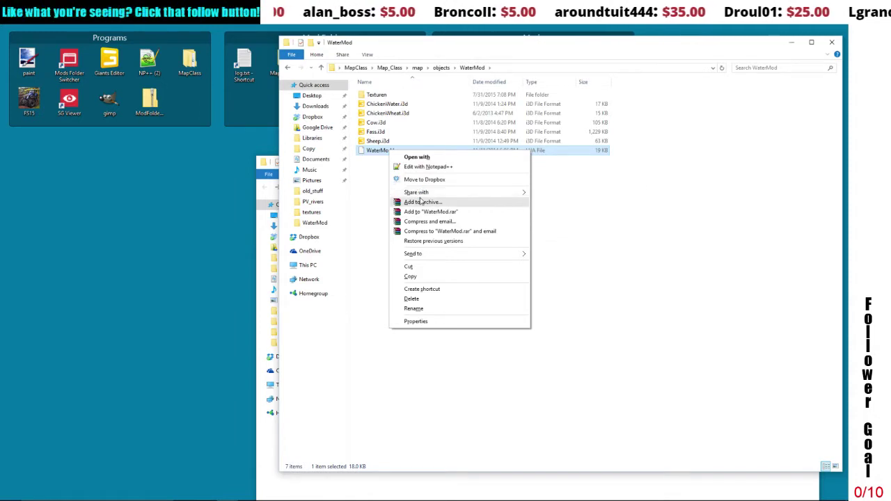
pyautogui.click(420, 269)
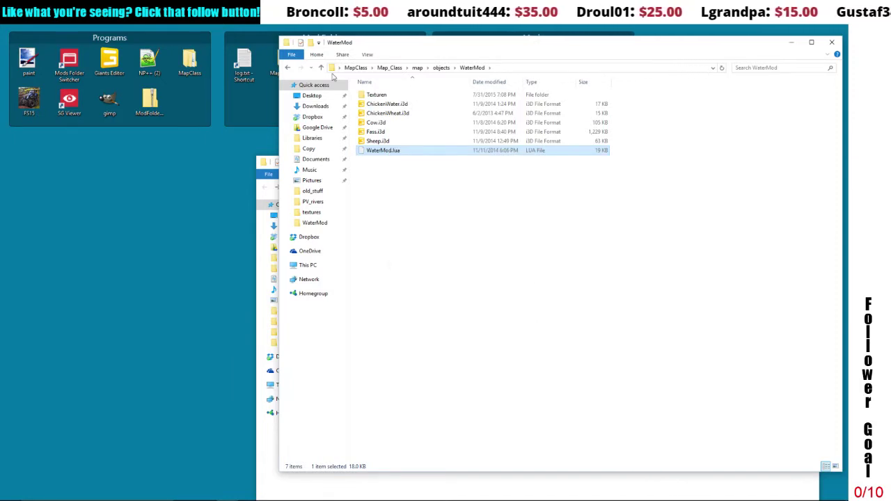
pyautogui.click(286, 68)
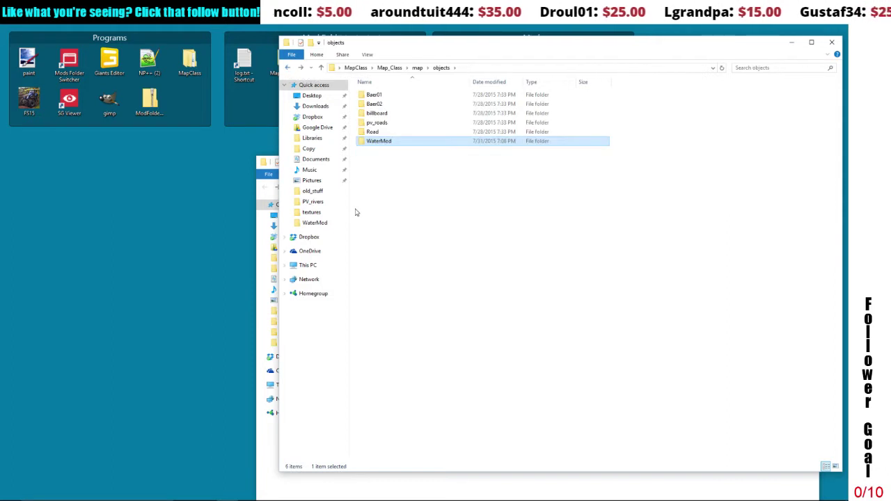
pyautogui.click(287, 67)
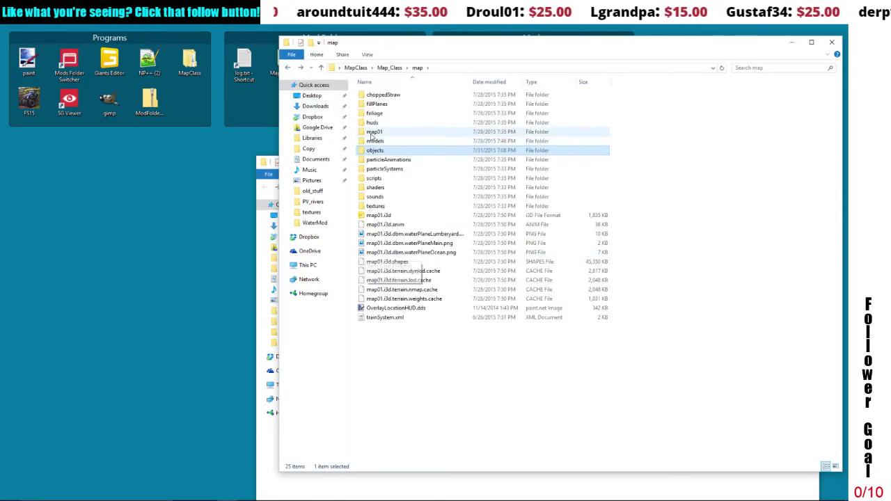
pyautogui.doubleClick(373, 178)
pyautogui.rightClick(415, 278)
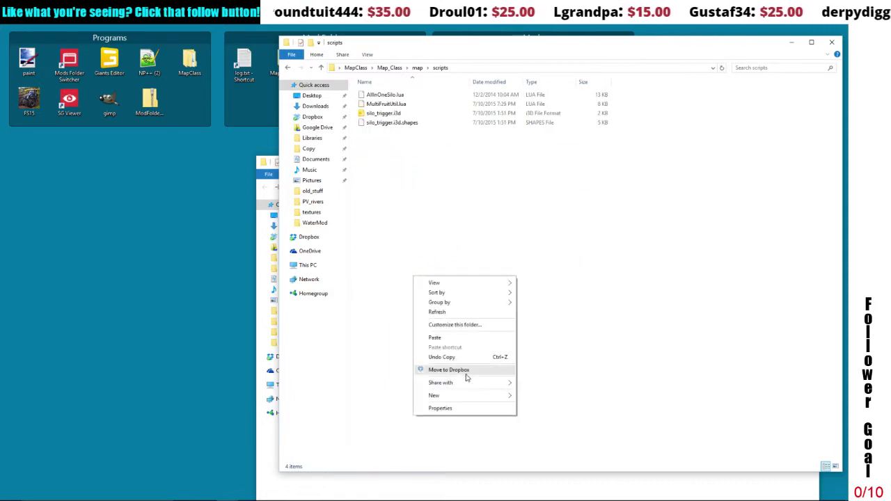
pyautogui.click(456, 338)
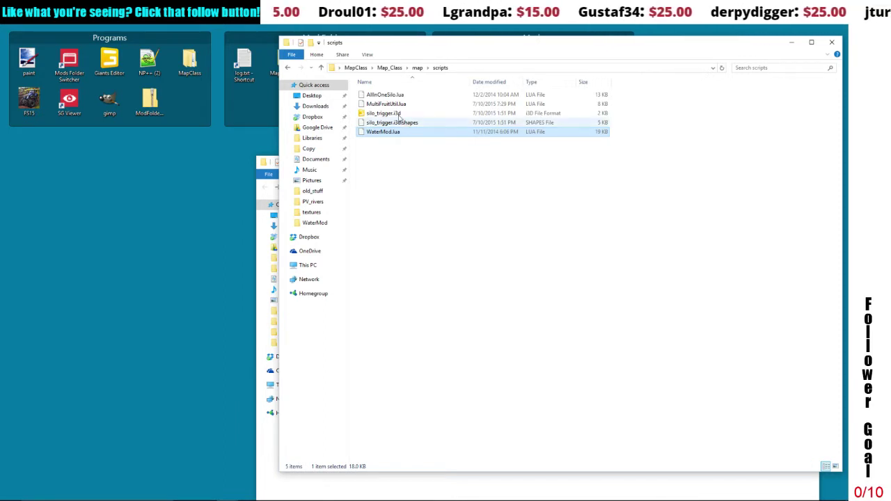
# Go back to the Map_Class folder and open modDesc.xml in Notepad++
pyautogui.click(287, 67)
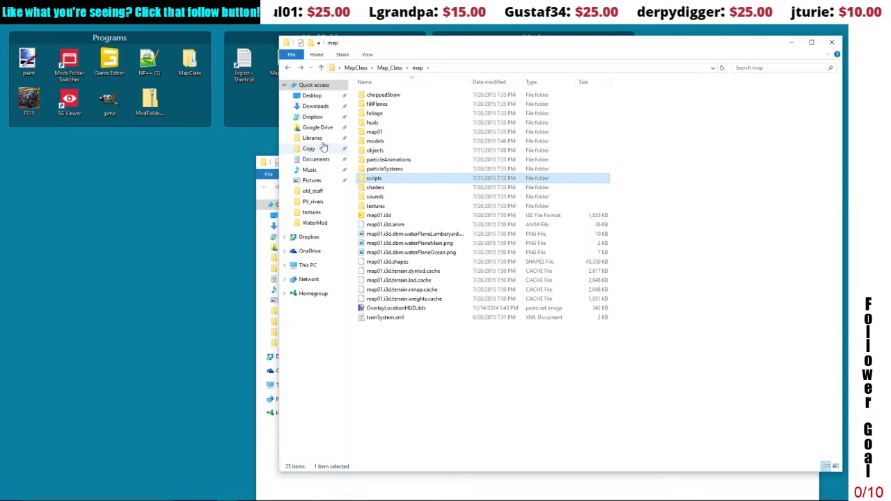
pyautogui.click(290, 69)
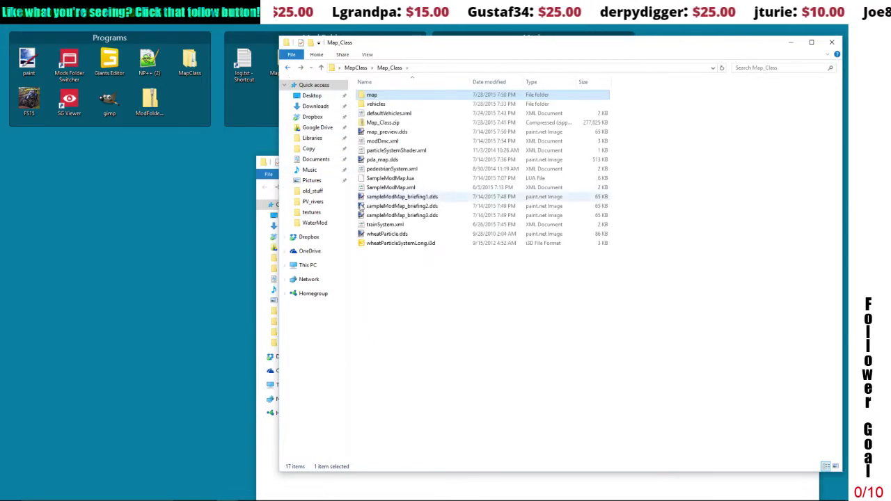
pyautogui.rightClick(371, 141)
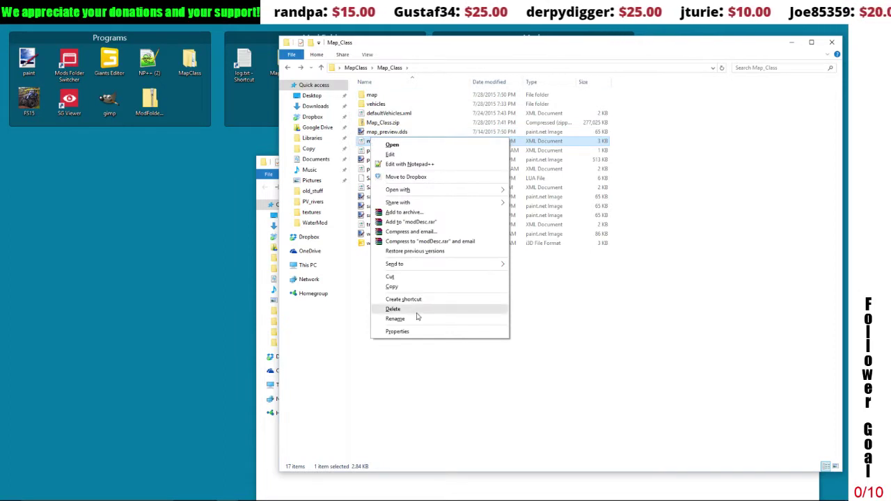
pyautogui.click(413, 165)
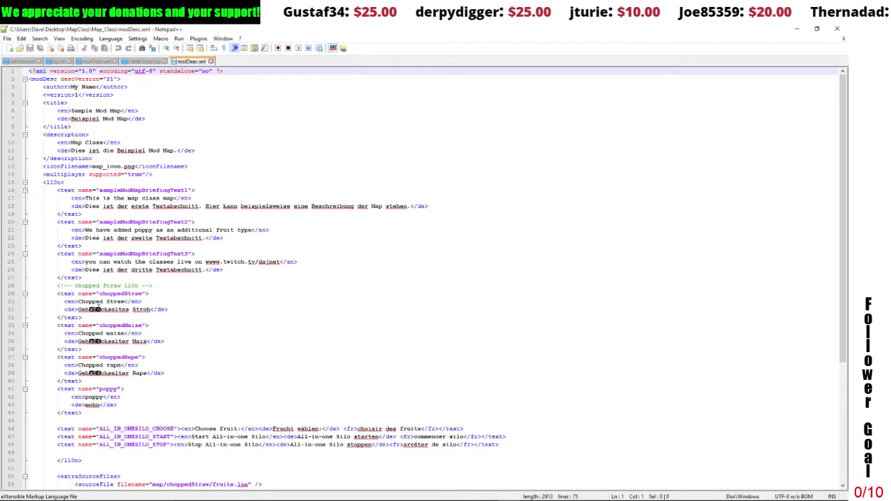
# Duplicate the AllInOneSilo.lua sourceFile line on a new line directly beneath it in the extraSourceFiles section, aligned with the other entries
pyautogui.moveTo(844, 182); pyautogui.dragTo(837, 320)
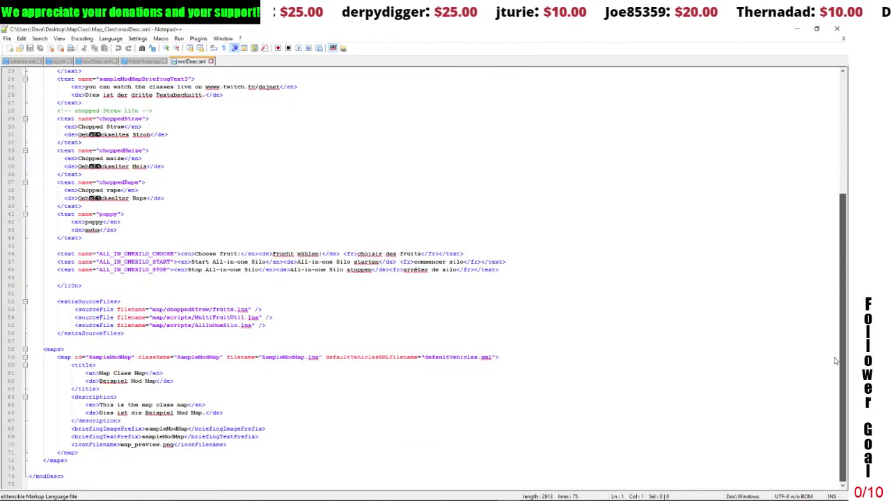
pyautogui.moveTo(70, 323); pyautogui.dragTo(271, 326)
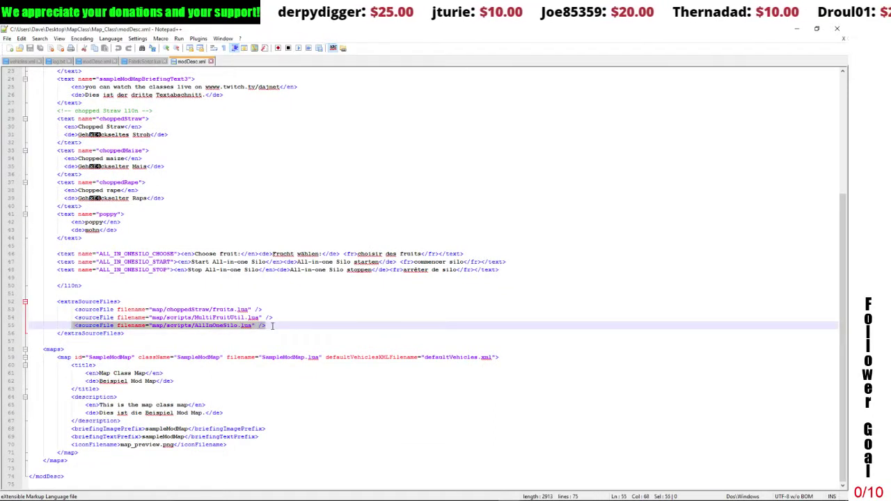
pyautogui.rightClick(234, 329)
pyautogui.click(258, 339)
pyautogui.click(273, 324)
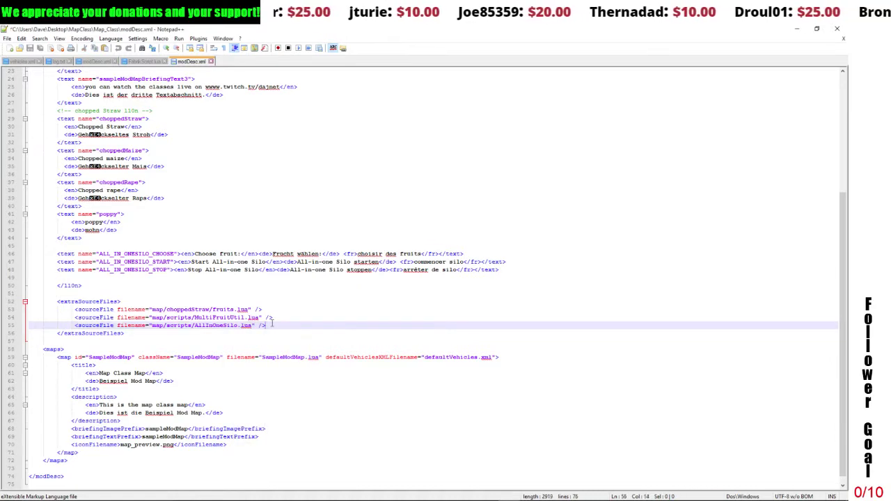
pyautogui.press('Return')
pyautogui.hotkey('ctrl', 'v')
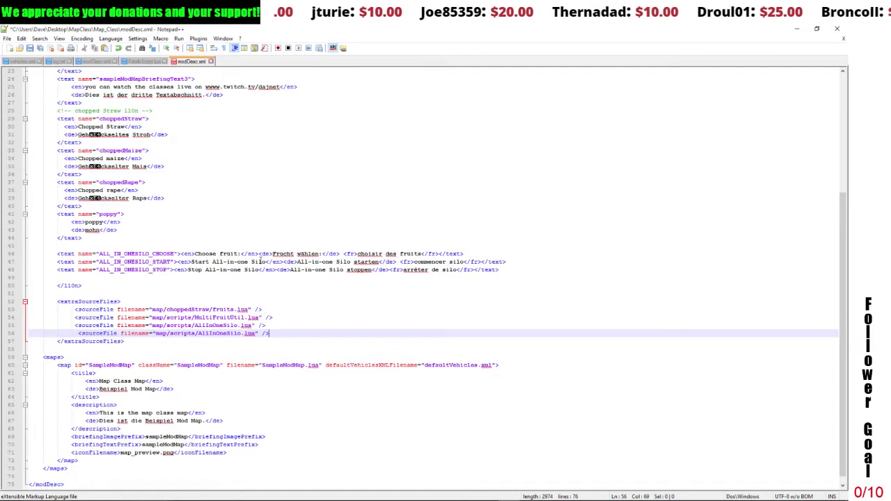
pyautogui.press('BackSpace')
# Change the duplicated sourceFile entry to map/scripts/WaterMod.lua, checking the name against the scripts folder, and save and close modDesc.xml
pyautogui.moveTo(195, 335); pyautogui.dragTo(239, 335)
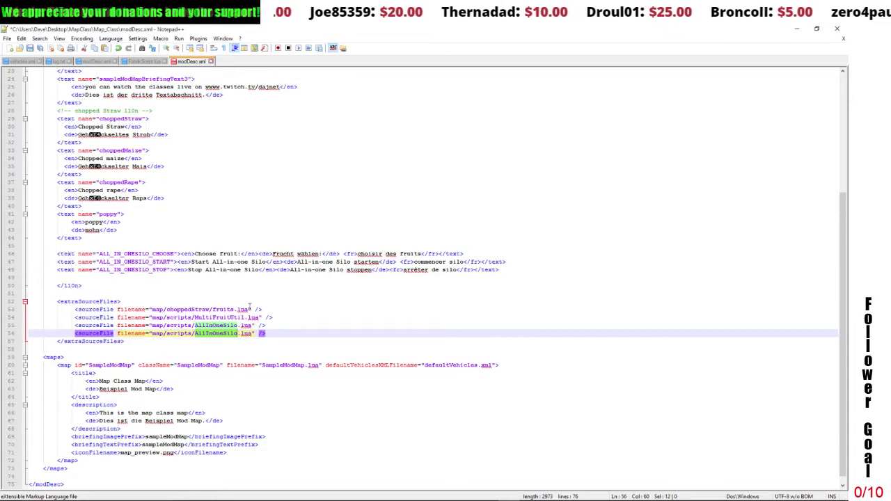
pyautogui.click(798, 29)
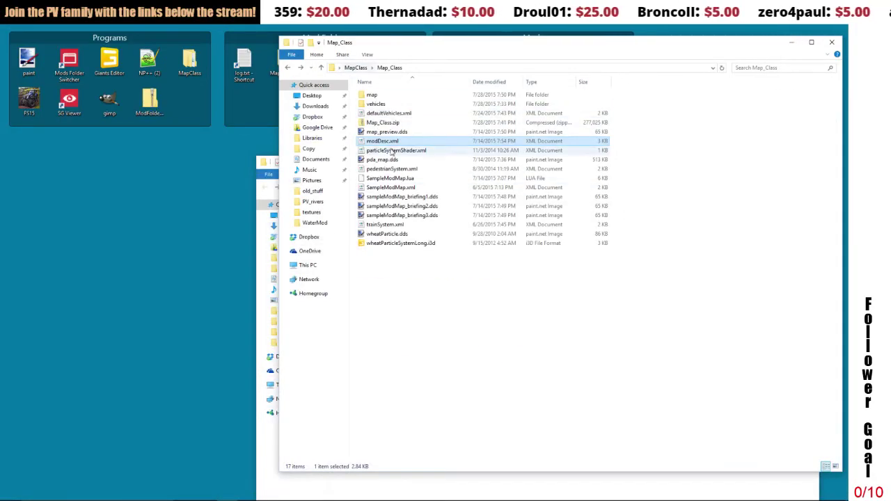
pyautogui.doubleClick(374, 96)
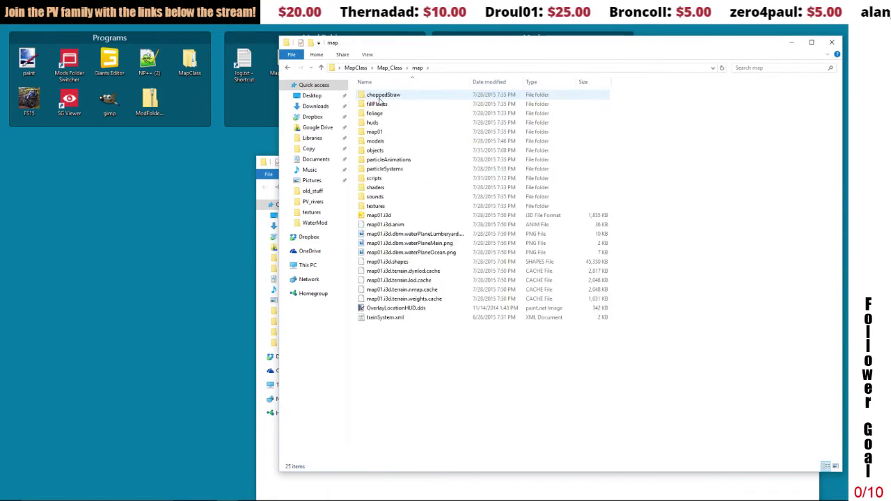
pyautogui.doubleClick(379, 180)
pyautogui.click(376, 134)
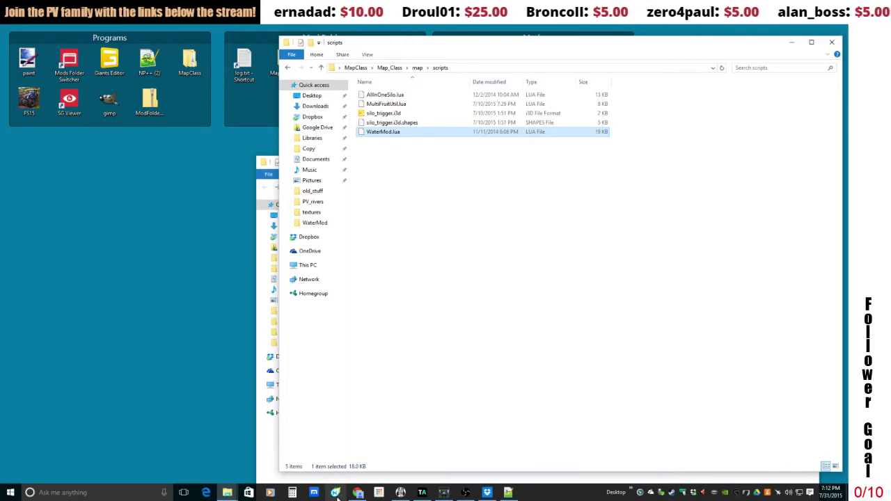
pyautogui.click(509, 492)
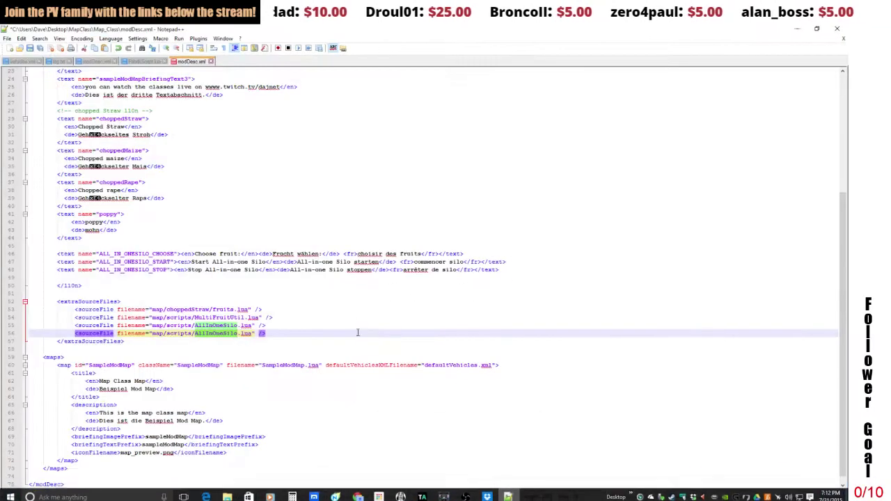
pyautogui.click(199, 335)
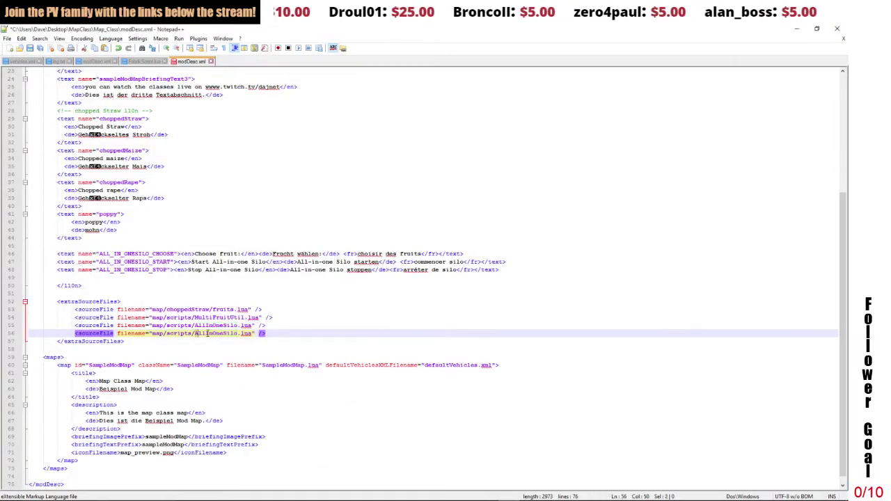
pyautogui.moveTo(207, 333); pyautogui.dragTo(238, 334)
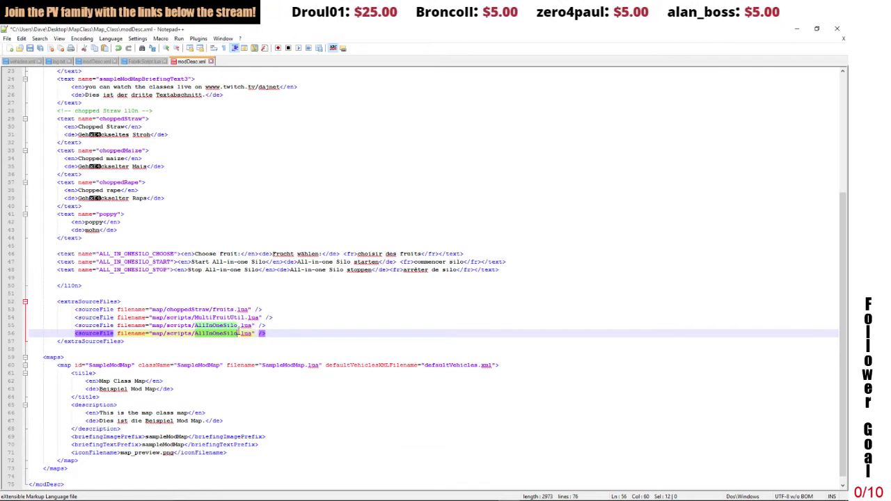
pyautogui.write('WaterMod')
pyautogui.click(224, 356)
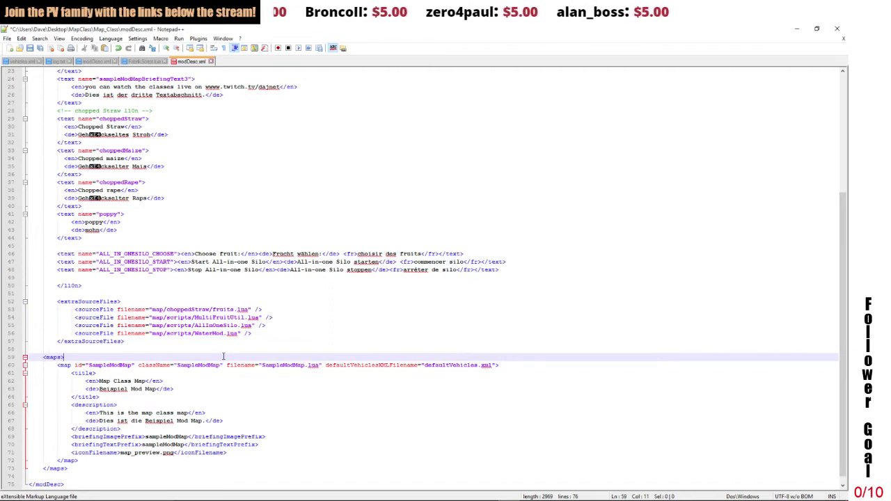
pyautogui.click(30, 48)
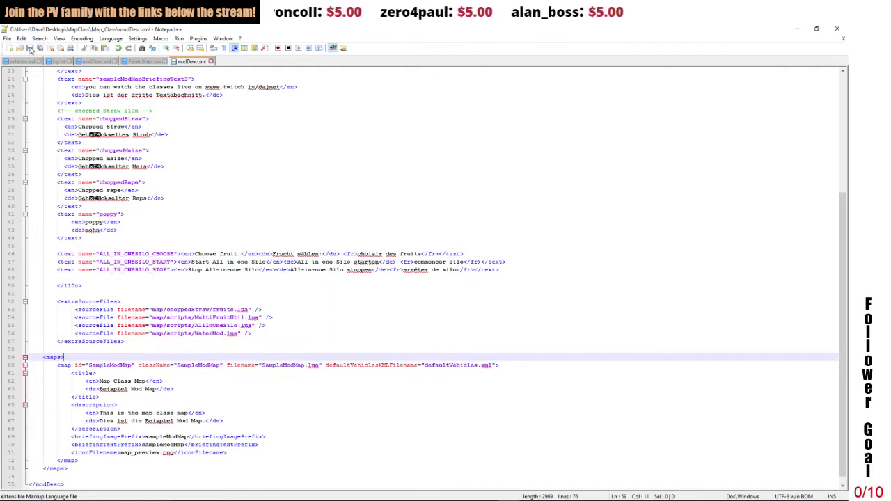
pyautogui.click(839, 30)
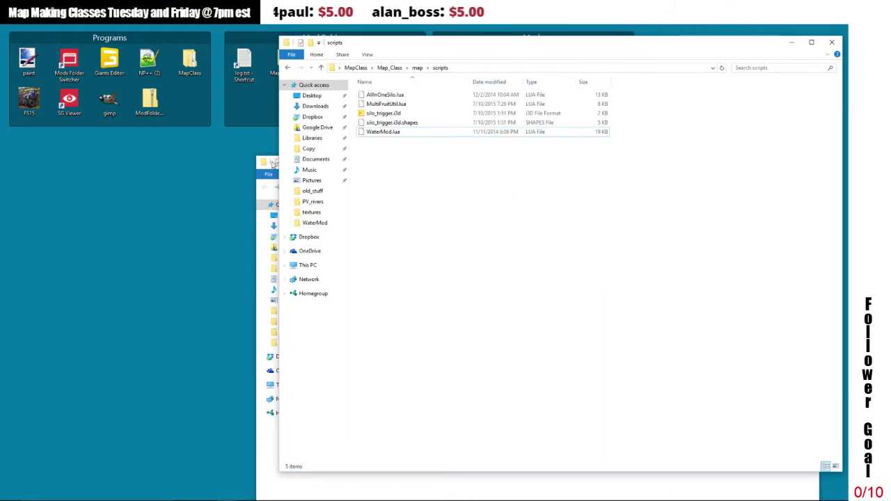
# Reposition the original WaterMod folder window and open Map_Class's map folder in another Explorer window
pyautogui.click(269, 158)
pyautogui.moveTo(397, 167); pyautogui.dragTo(229, 110)
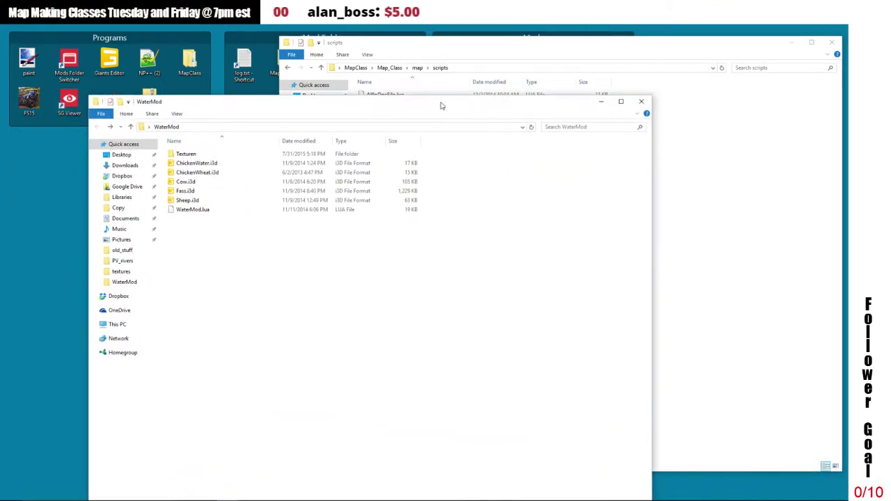
pyautogui.click(513, 57)
pyautogui.moveTo(214, 105); pyautogui.dragTo(219, 199)
pyautogui.click(183, 72)
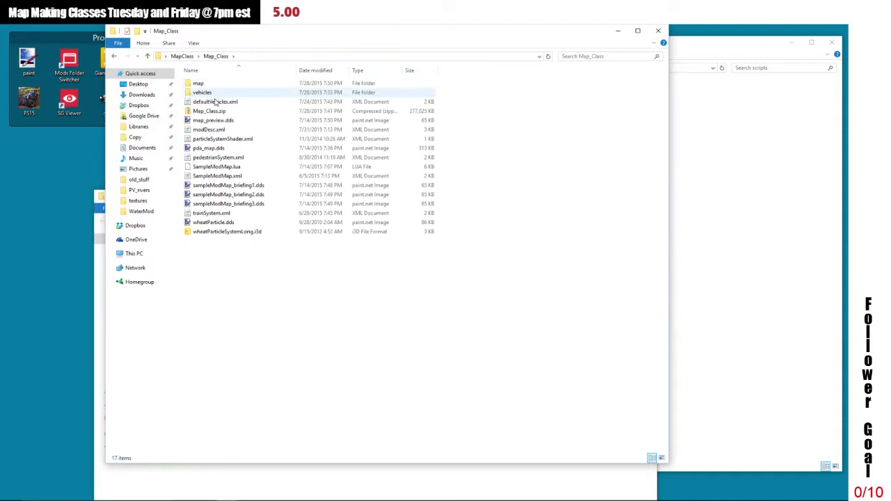
pyautogui.doubleClick(198, 84)
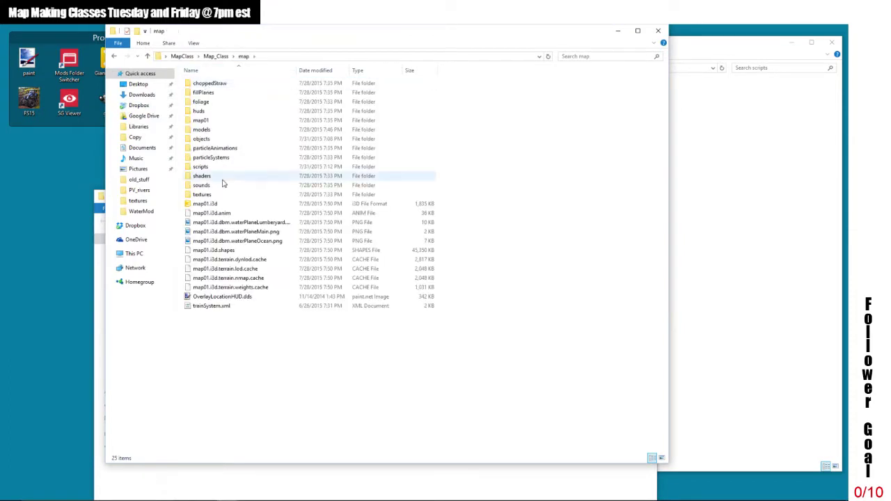
# Open map01.i3d in GIANTS Editor 6.0.3 and import ChickenWater.i3d from the map's objects/WaterMod folder
pyautogui.doubleClick(216, 204)
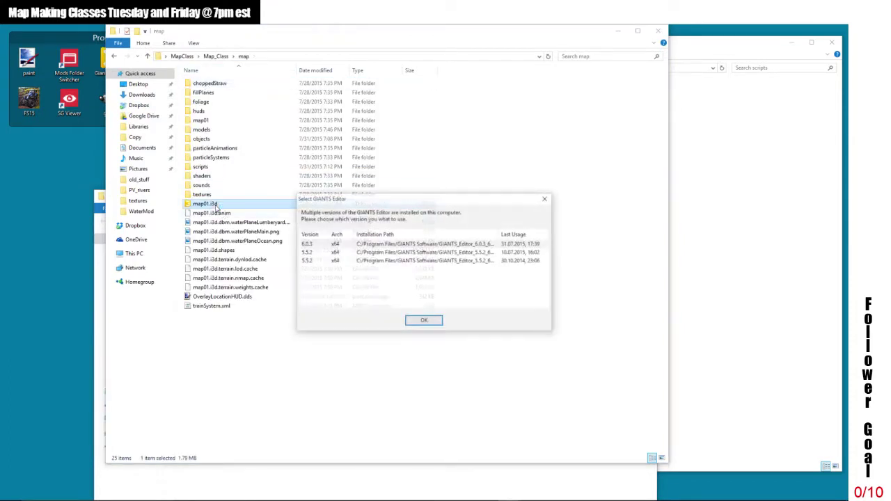
pyautogui.click(423, 324)
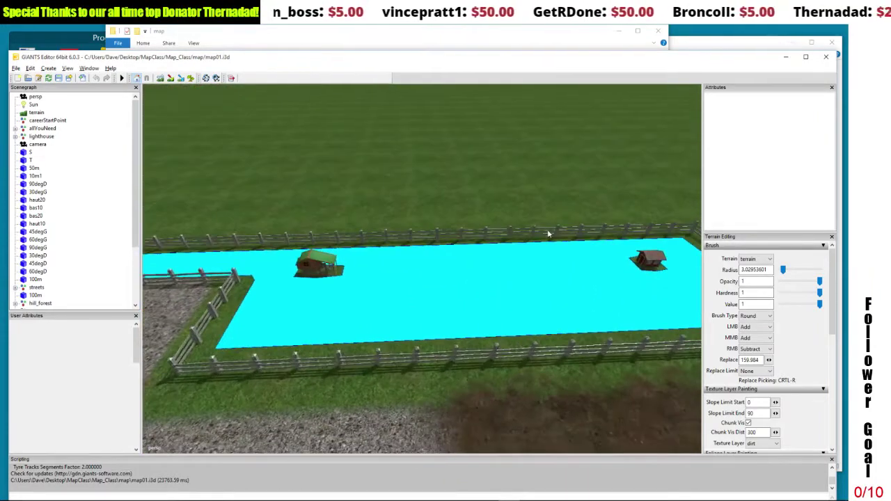
pyautogui.click(83, 78)
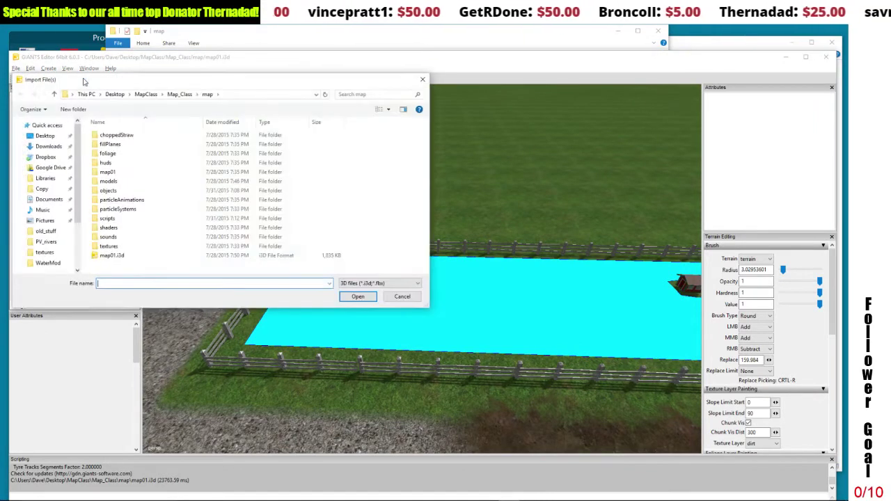
pyautogui.doubleClick(127, 192)
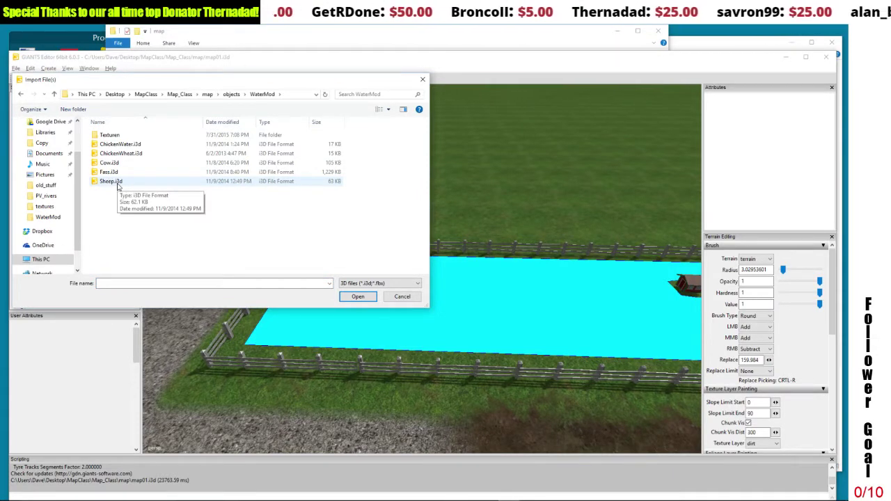
pyautogui.click(112, 146)
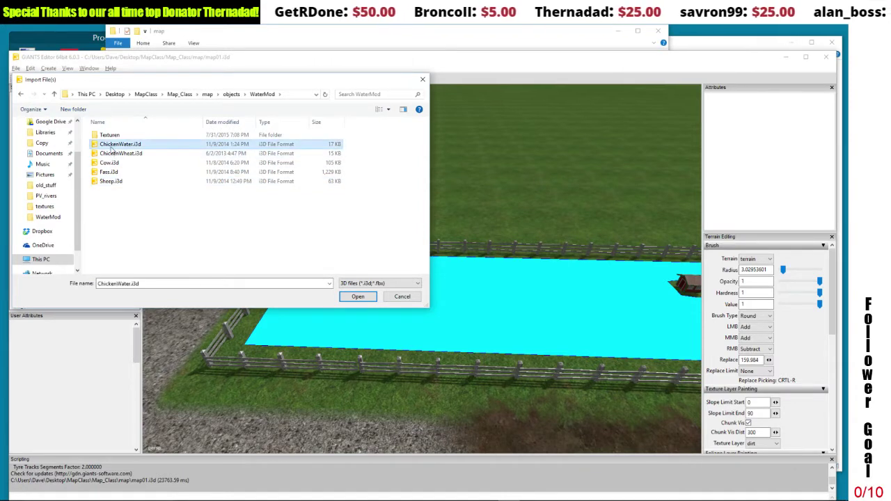
pyautogui.click(353, 297)
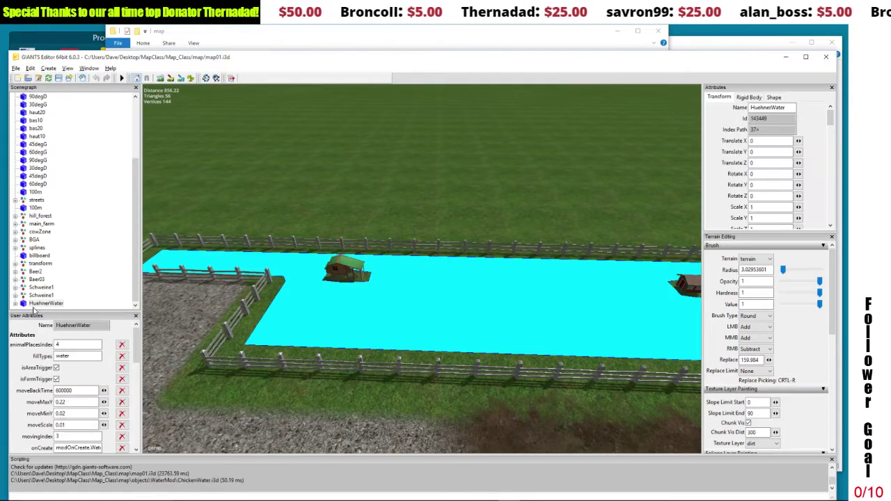
# Move the imported HuehnerWater object into the tipTriggers group of chickenHusbandry, under allYouNeed > animals, by cutting and pasting it
pyautogui.click(43, 305)
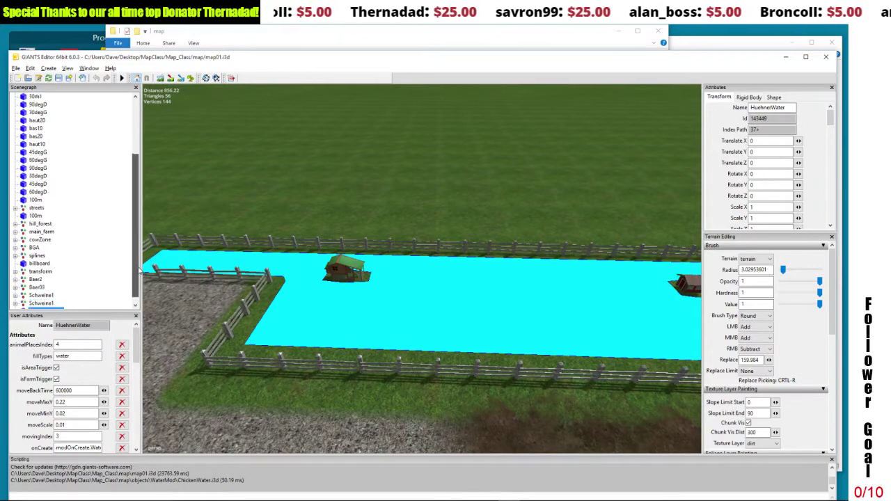
pyautogui.click(30, 68)
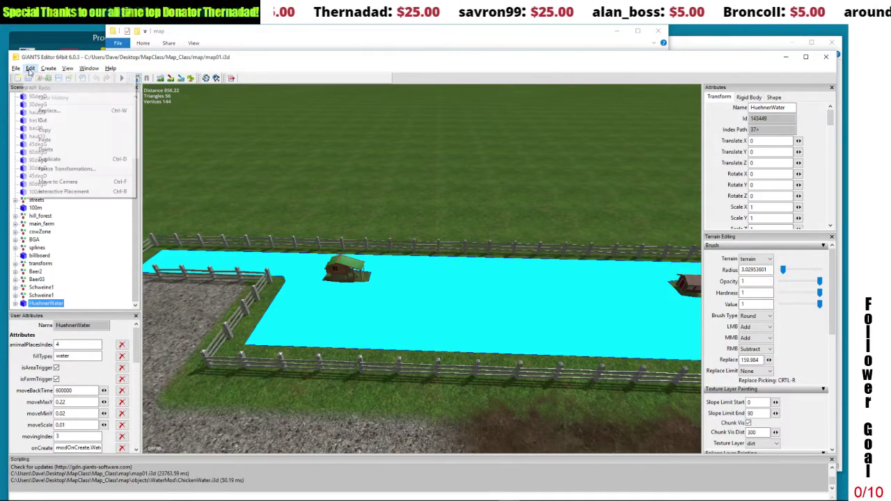
pyautogui.click(45, 140)
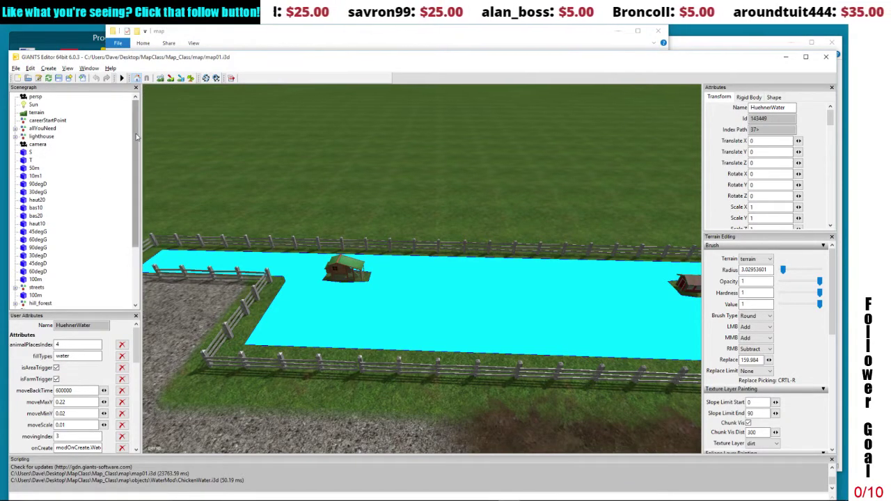
pyautogui.moveTo(136, 148)
pyautogui.mouseDown()
pyautogui.moveTo(131, 193)
pyautogui.moveTo(132, 142)
pyautogui.mouseUp()
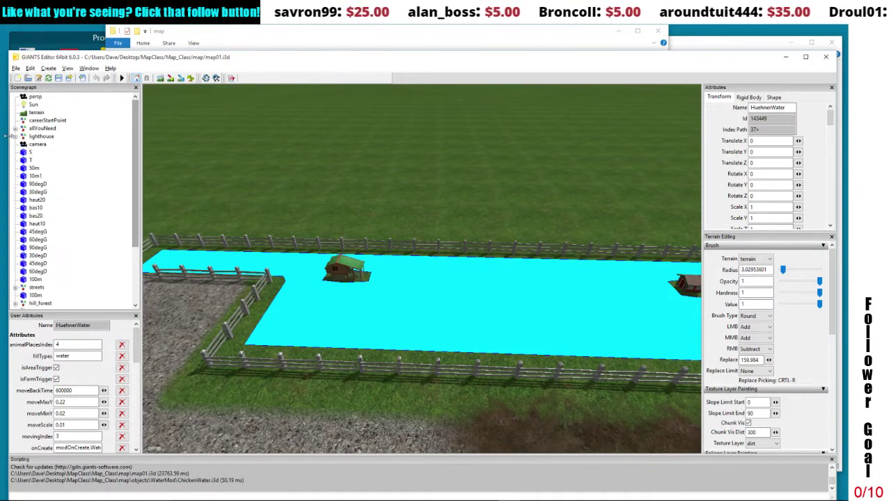
pyautogui.click(15, 129)
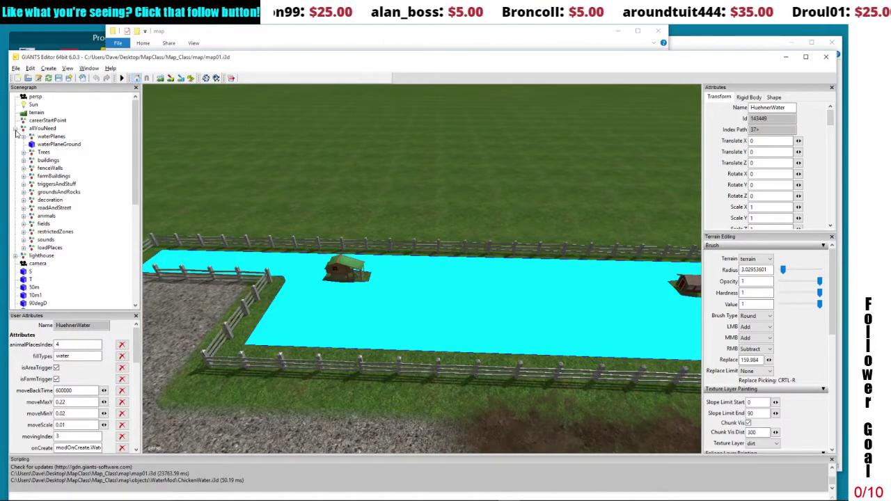
pyautogui.click(15, 129)
pyautogui.moveTo(138, 148); pyautogui.dragTo(136, 108)
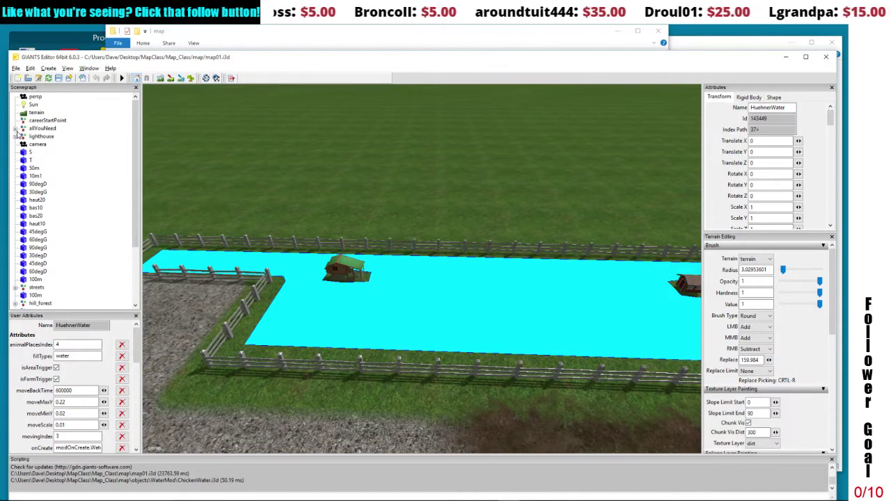
pyautogui.click(16, 129)
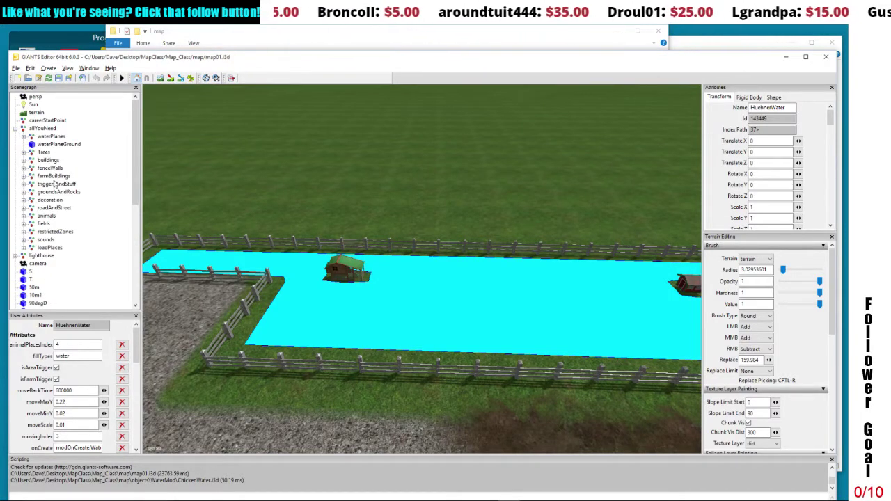
pyautogui.click(49, 216)
pyautogui.click(24, 216)
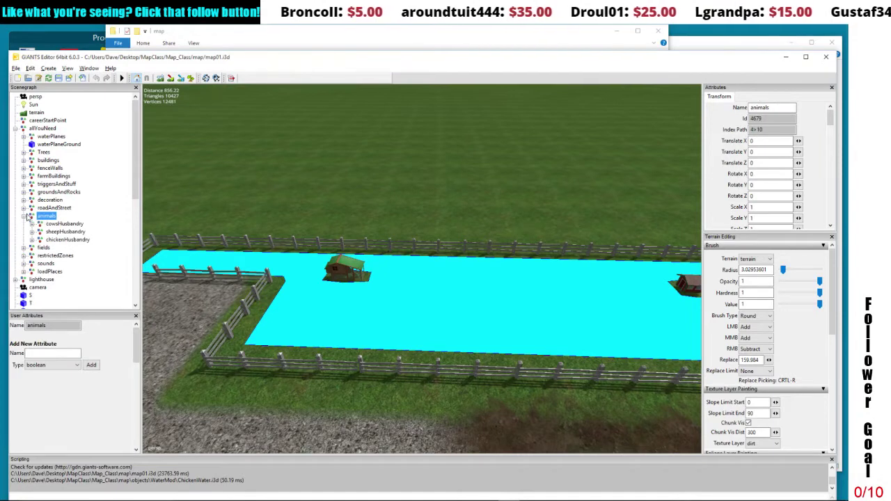
pyautogui.click(33, 241)
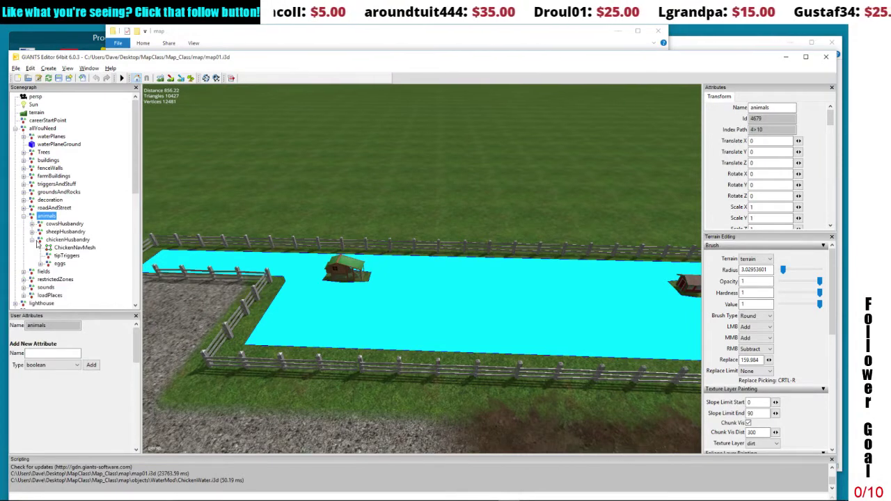
pyautogui.click(62, 256)
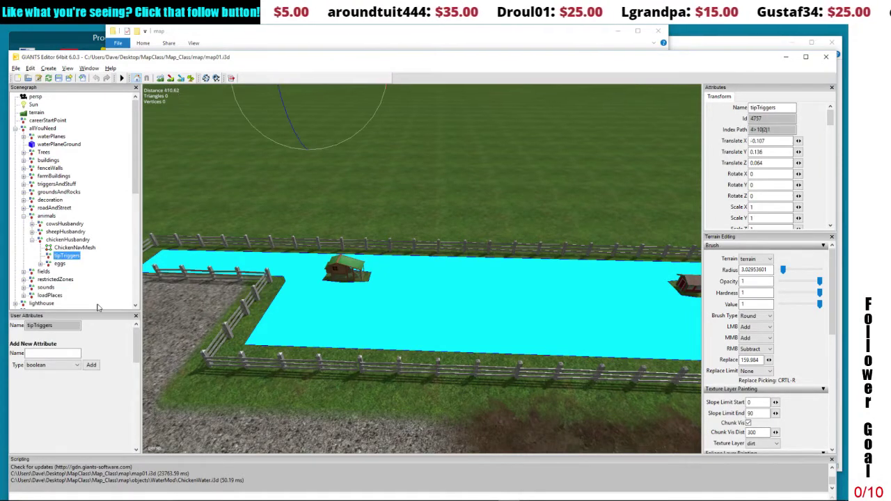
pyautogui.click(30, 68)
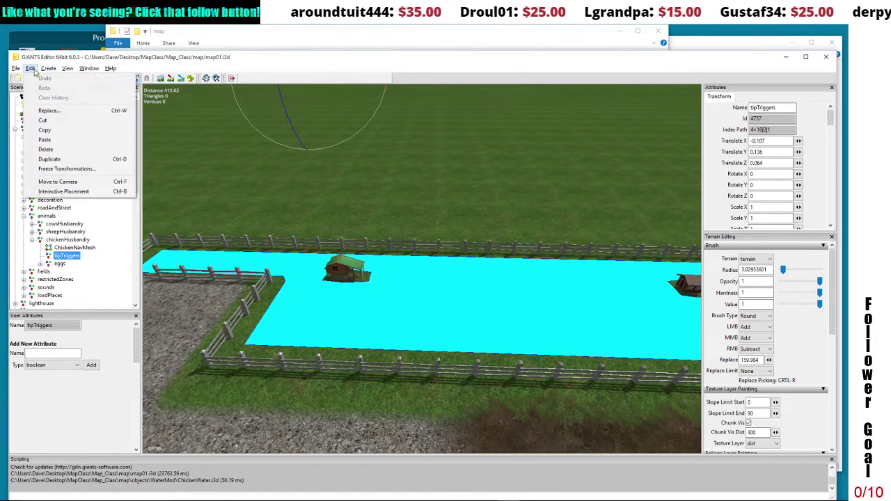
pyautogui.click(68, 140)
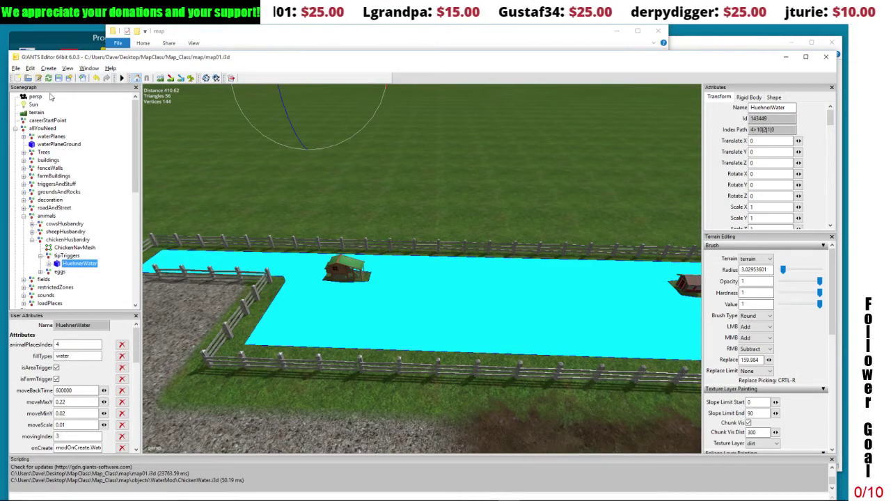
# Import ChickenWheat.i3d from the WaterMod folder into the map
pyautogui.click(83, 79)
pyautogui.click(122, 153)
pyautogui.click(358, 298)
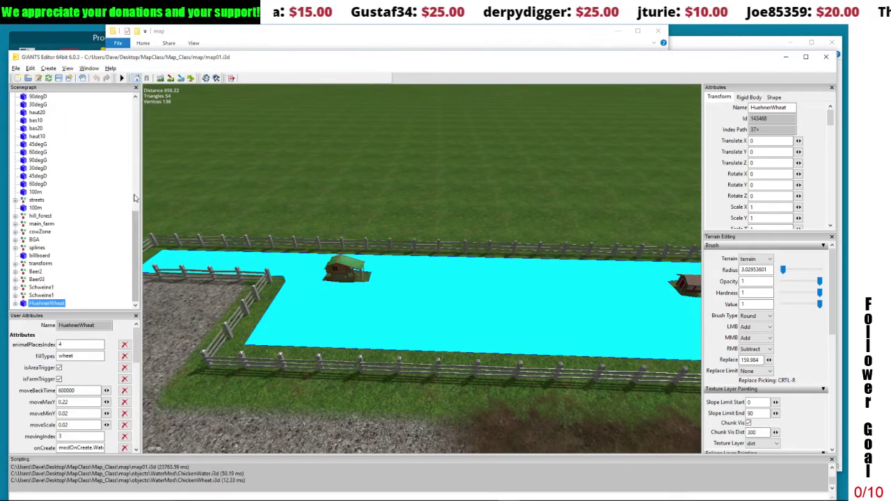
# Cut the imported HuehnerWheat object and paste it into chickenHusbandry's tipTriggers group alongside HuehnerWater
pyautogui.scroll(10, 136, 199)
pyautogui.scroll(-10, 136, 214)
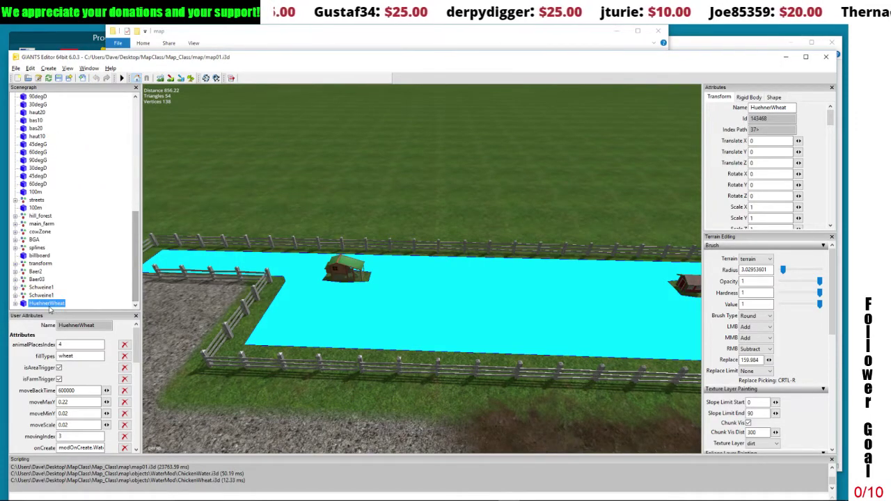
pyautogui.rightClick(54, 305)
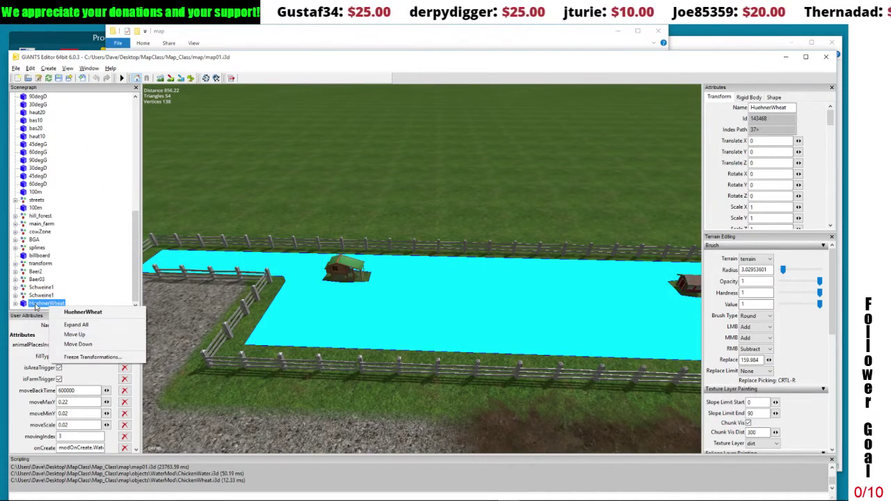
pyautogui.rightClick(33, 304)
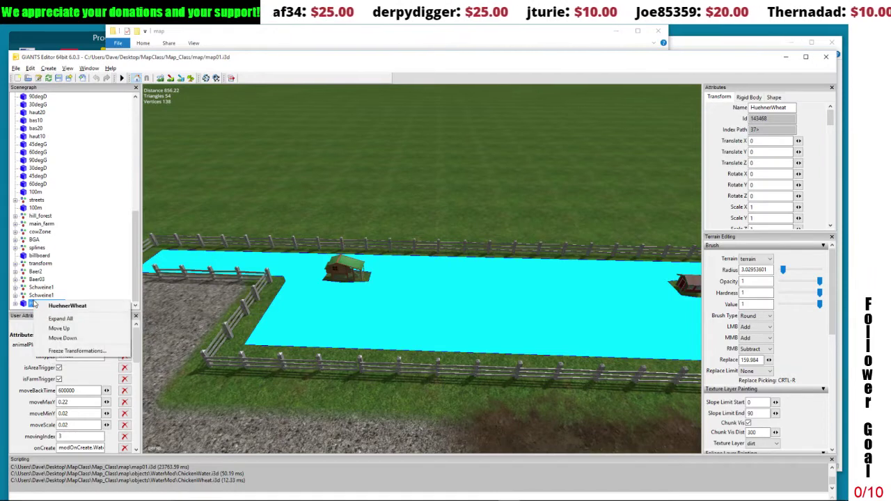
pyautogui.click(31, 68)
pyautogui.click(30, 69)
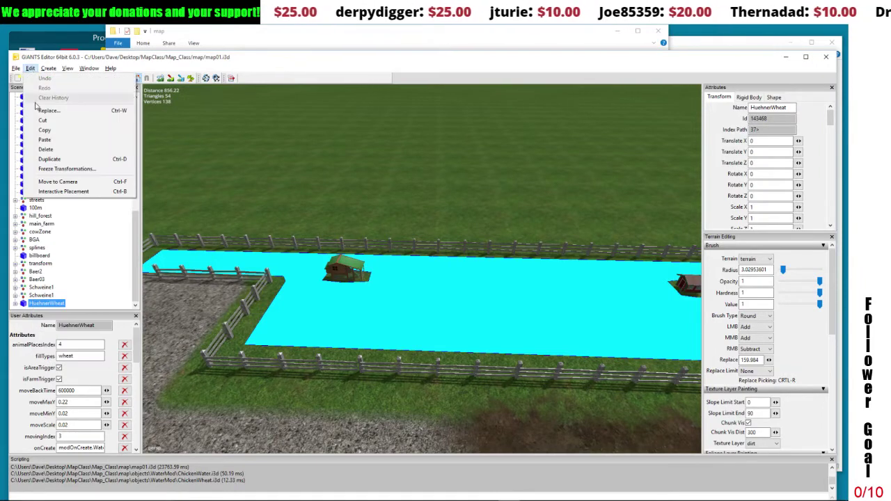
pyautogui.click(43, 120)
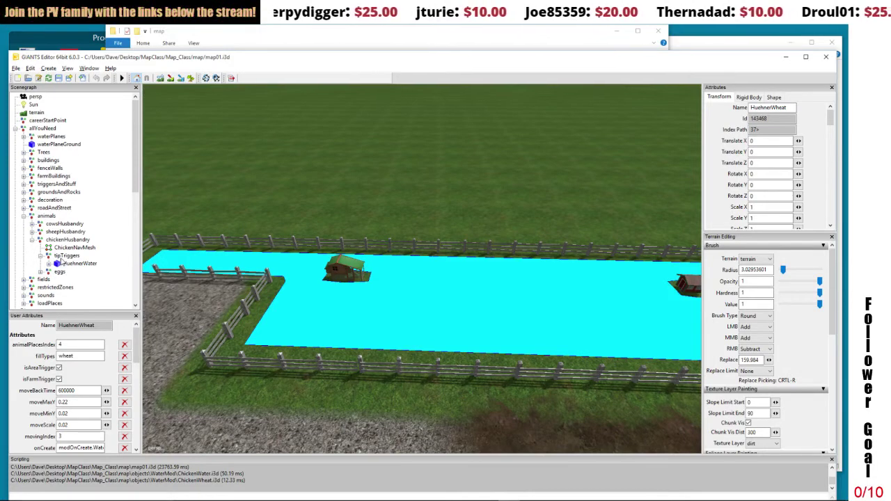
pyautogui.click(66, 255)
pyautogui.click(31, 68)
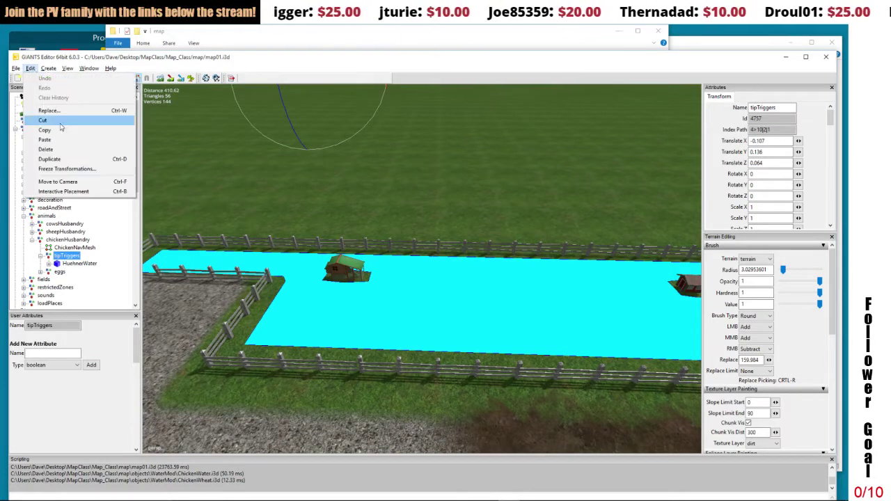
pyautogui.click(61, 140)
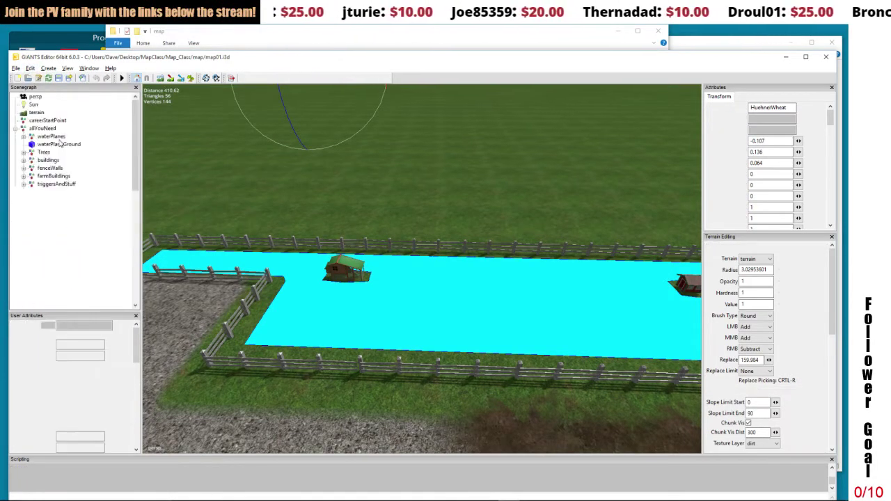
pyautogui.click(79, 272)
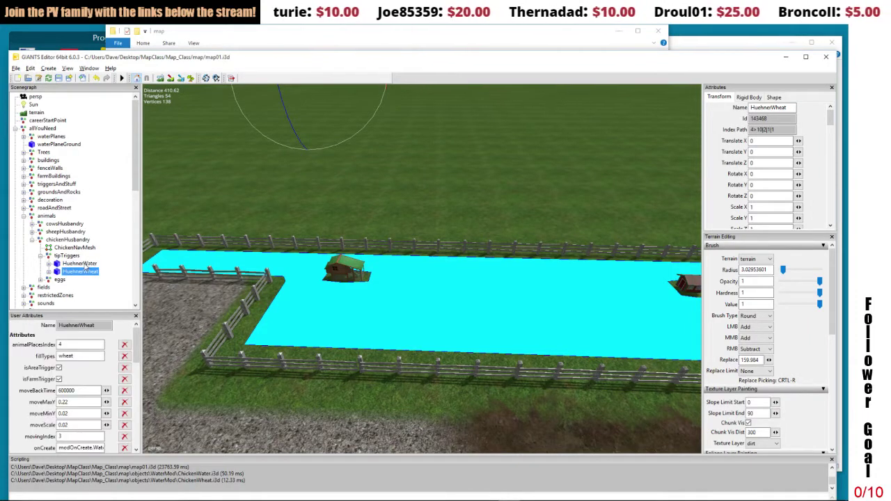
# Place the HuehnerWater trough on the ground outside the chicken pen fence, at about X -375.93, Z 136.827
pyautogui.click(78, 263)
pyautogui.press('f')
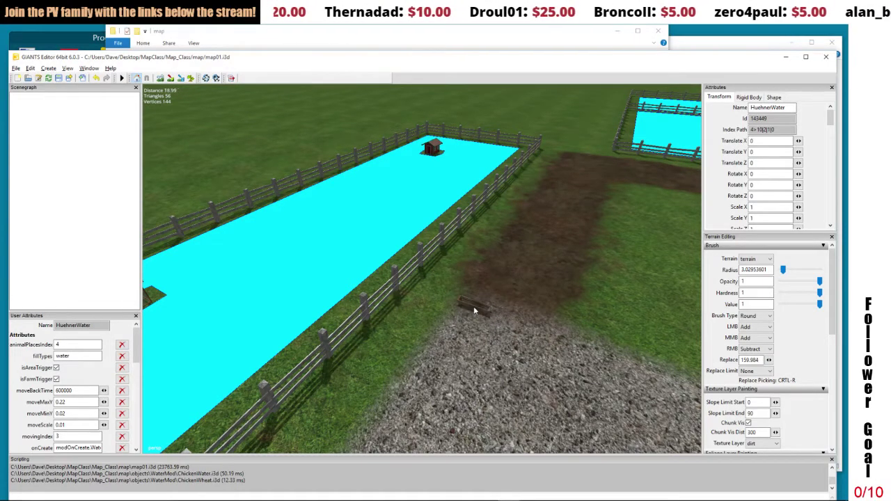
pyautogui.click(474, 306)
pyautogui.moveTo(402, 213); pyautogui.dragTo(543, 203)
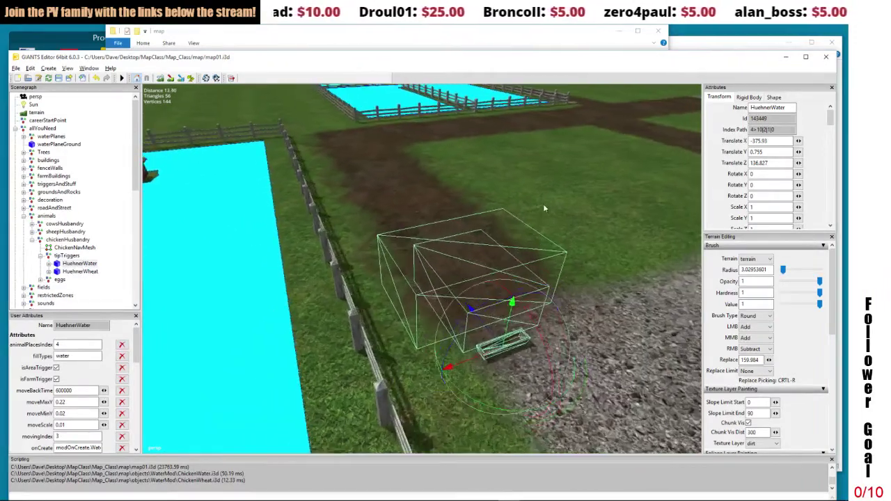
# Set the HuehnerWater trough's Y rotation to -90
pyautogui.scroll(2, 544, 207)
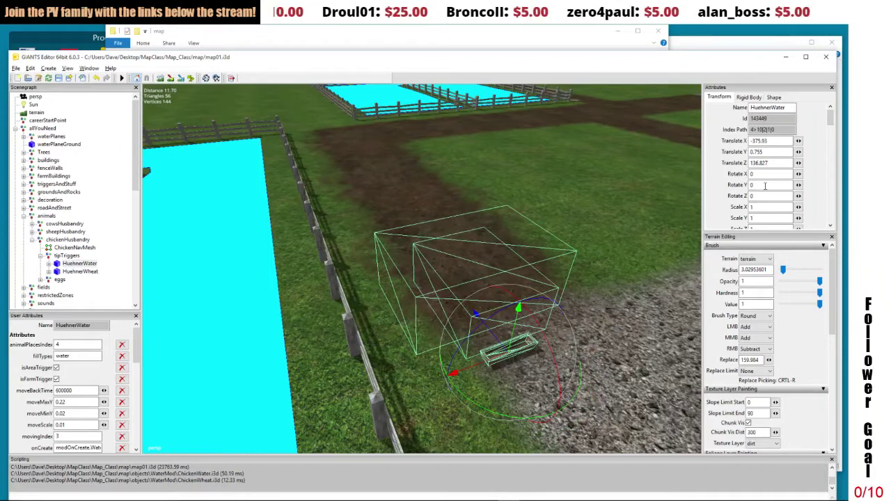
pyautogui.write('9')
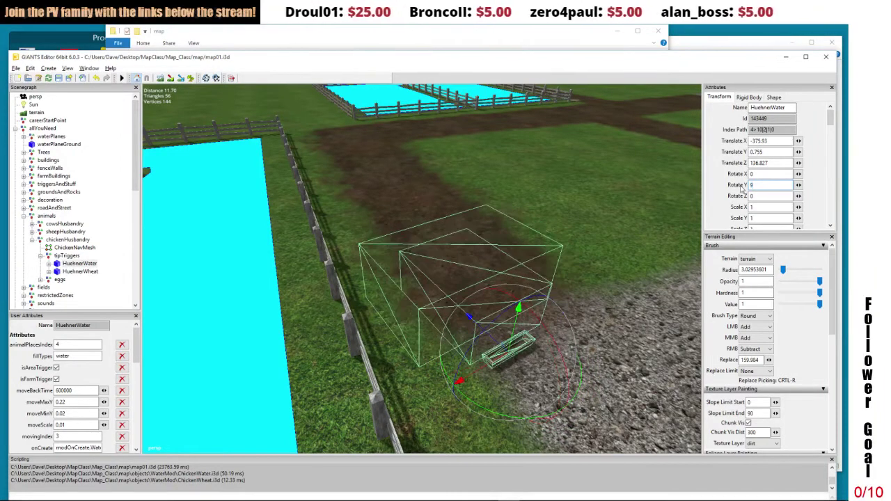
pyautogui.press('Home')
pyautogui.write('-')
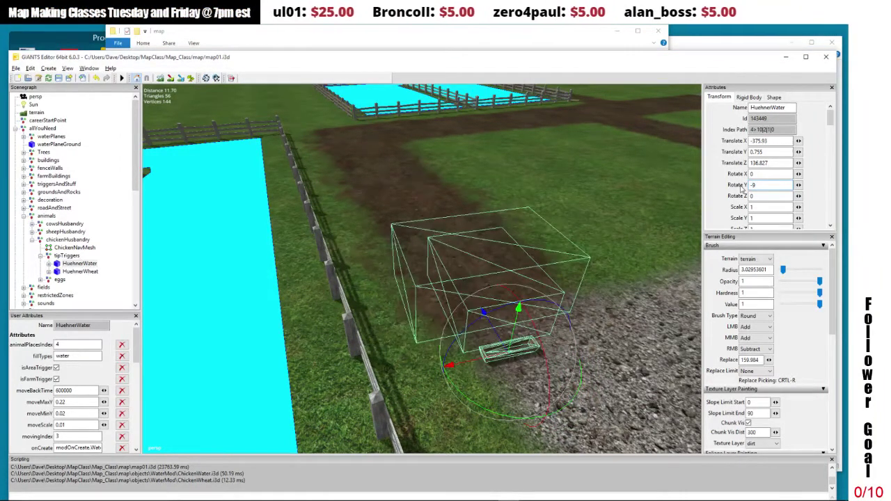
pyautogui.press('End')
pyautogui.write('0')
# Move the HuehnerWater trough along X to the chicken pen fence, at about X -370.937
pyautogui.scroll(3, 431, 275)
pyautogui.scroll(-5, 434, 269)
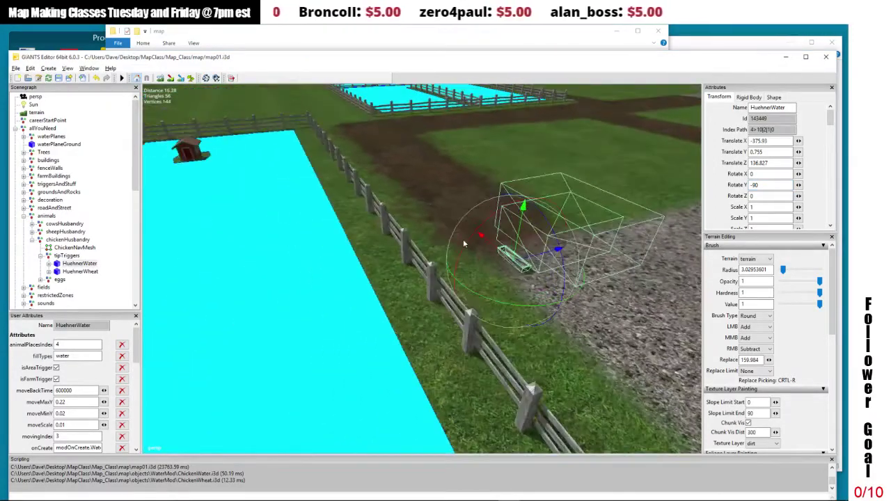
pyautogui.moveTo(535, 269); pyautogui.dragTo(403, 267)
pyautogui.scroll(5, 432, 269)
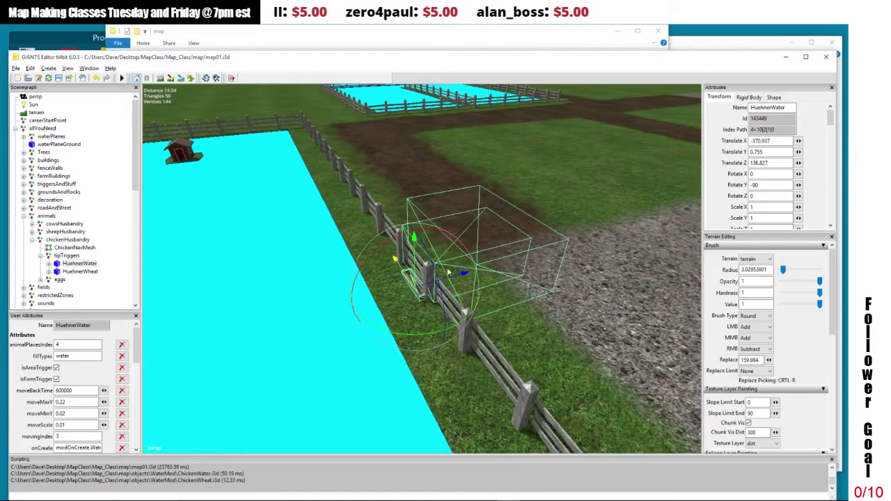
pyautogui.scroll(2, 469, 272)
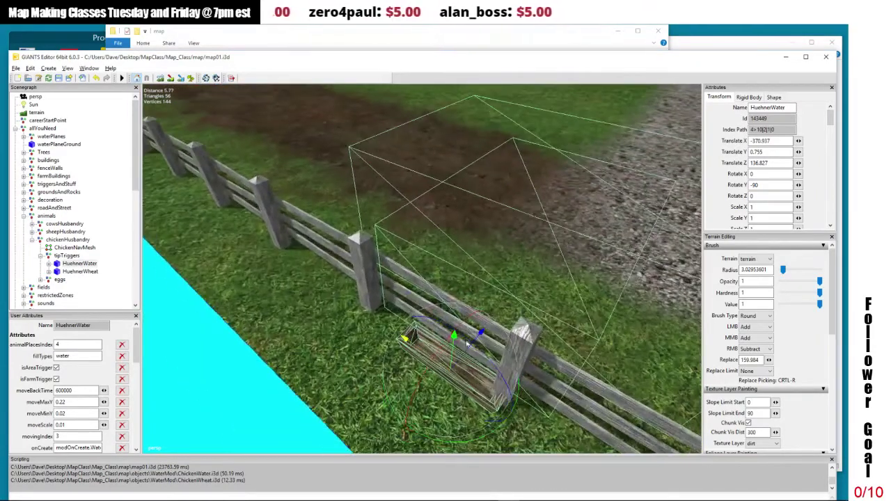
# Slide the HuehnerWater trough along the chicken pen fence to about Z 143.665
pyautogui.moveTo(451, 354); pyautogui.dragTo(419, 363)
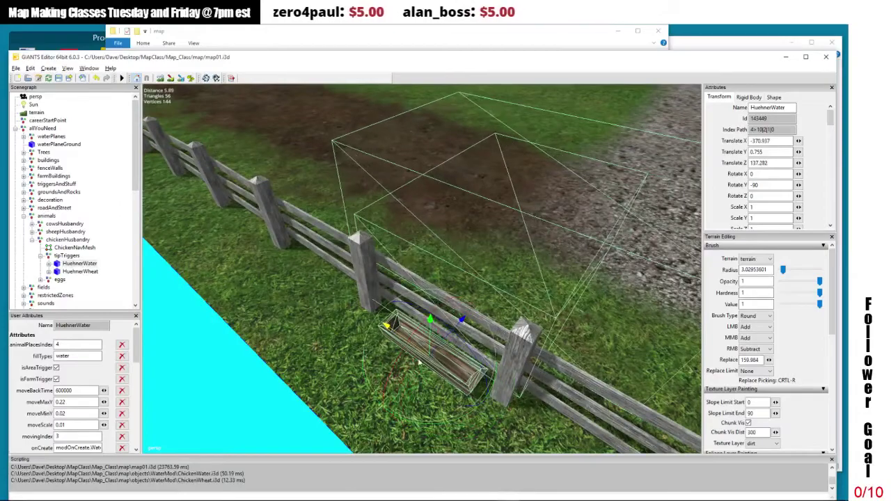
pyautogui.scroll(-5, 419, 362)
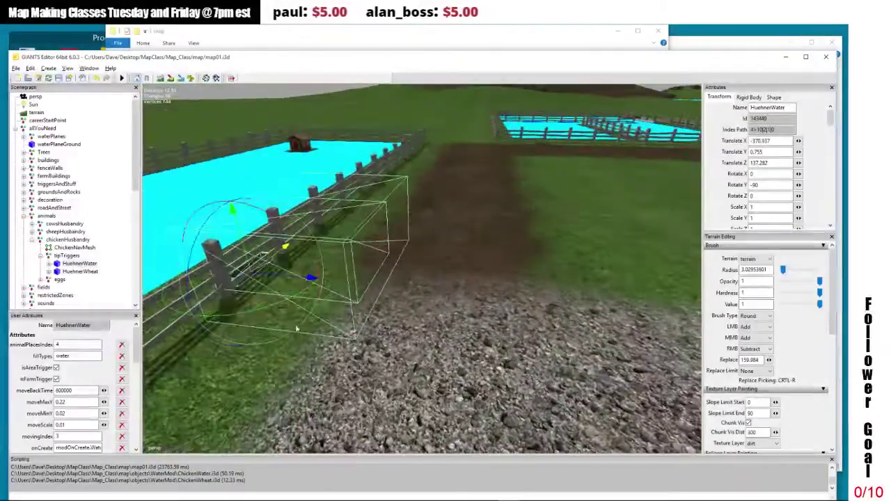
pyautogui.moveTo(306, 340); pyautogui.dragTo(363, 346)
pyautogui.scroll(2, 363, 346)
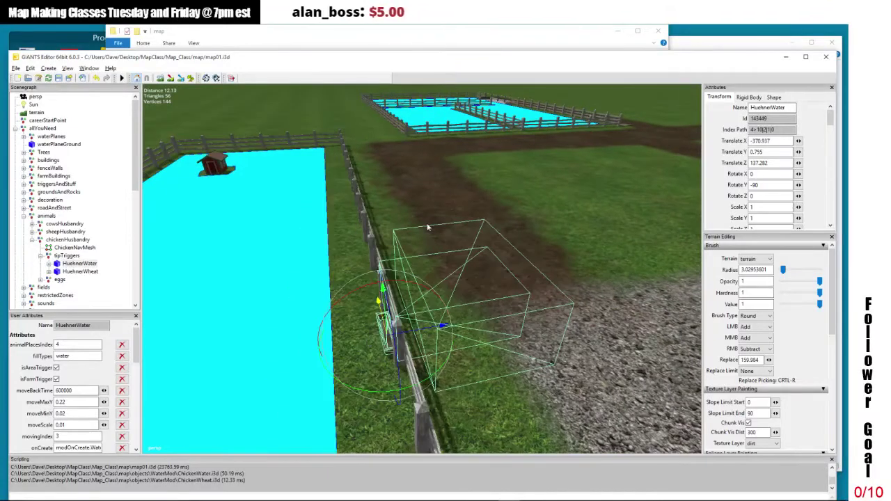
pyautogui.moveTo(418, 302); pyautogui.dragTo(528, 296)
pyautogui.moveTo(500, 346); pyautogui.dragTo(227, 284)
pyautogui.moveTo(296, 298); pyautogui.dragTo(392, 320)
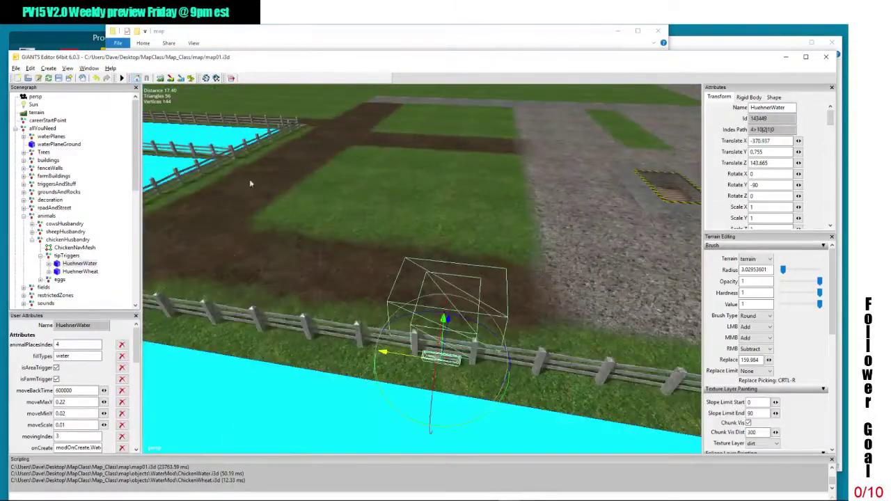
# Paint the dirt terrain texture around the HuehnerWater trough and along the chicken pen fence with a square brush
pyautogui.click(172, 78)
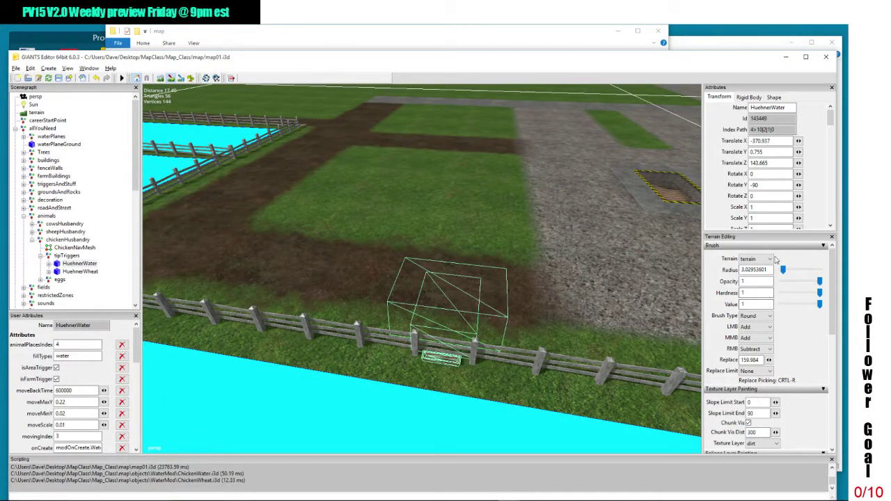
pyautogui.scroll(-1, 833, 282)
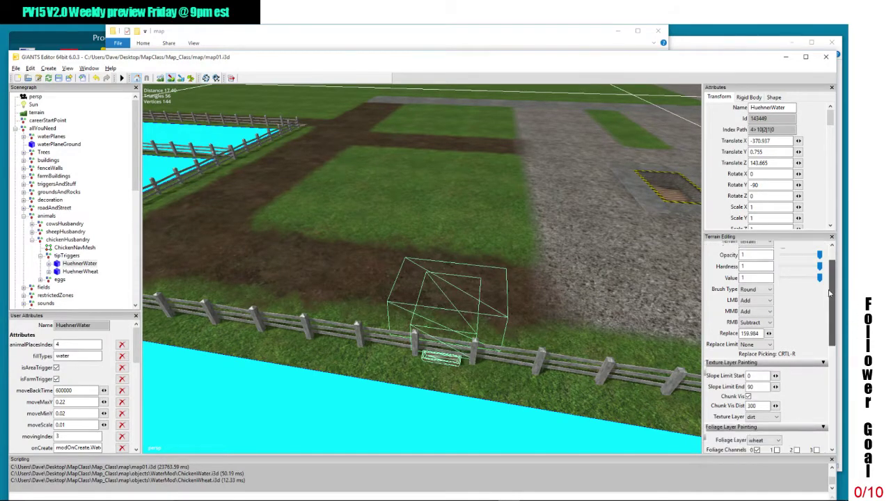
pyautogui.click(750, 303)
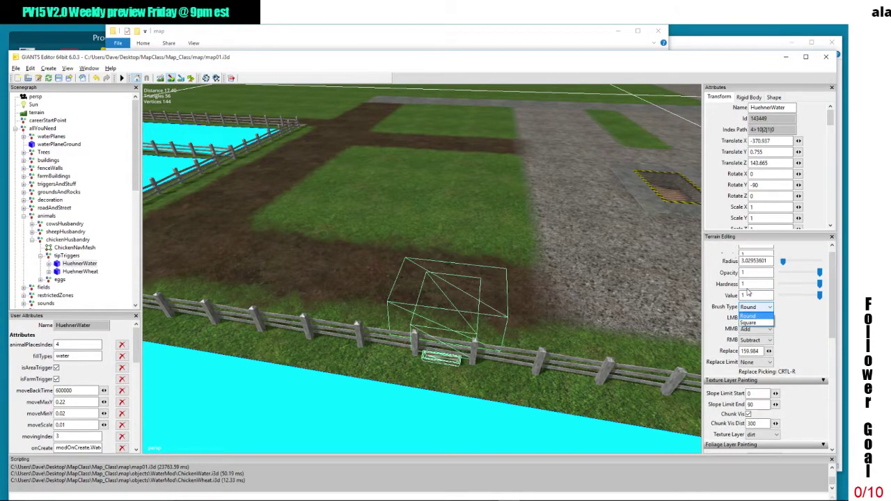
pyautogui.click(748, 321)
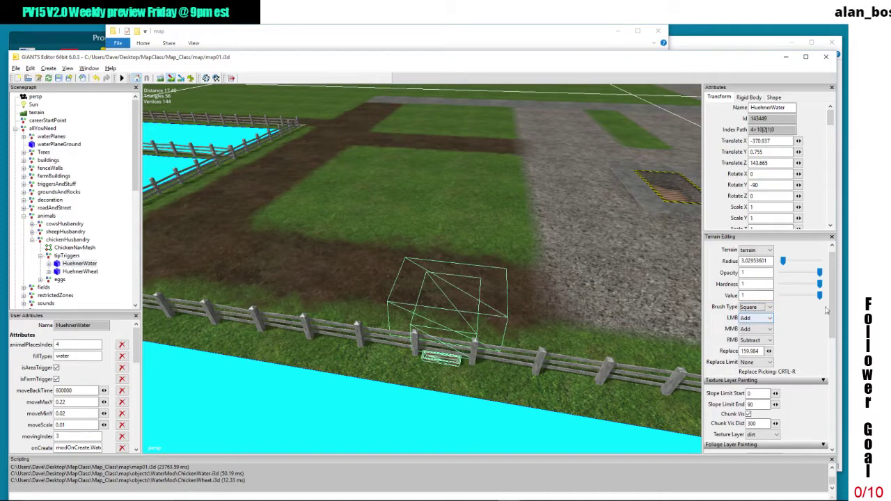
pyautogui.scroll(-1, 825, 310)
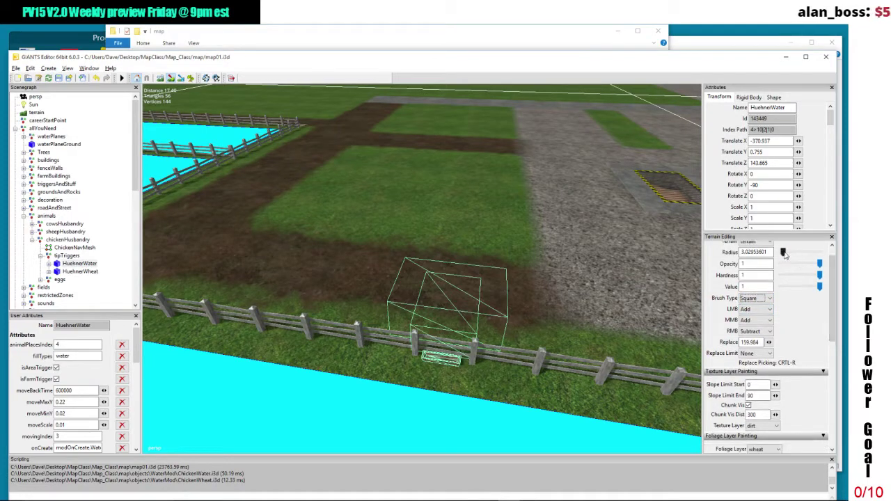
pyautogui.scroll(-4, 829, 298)
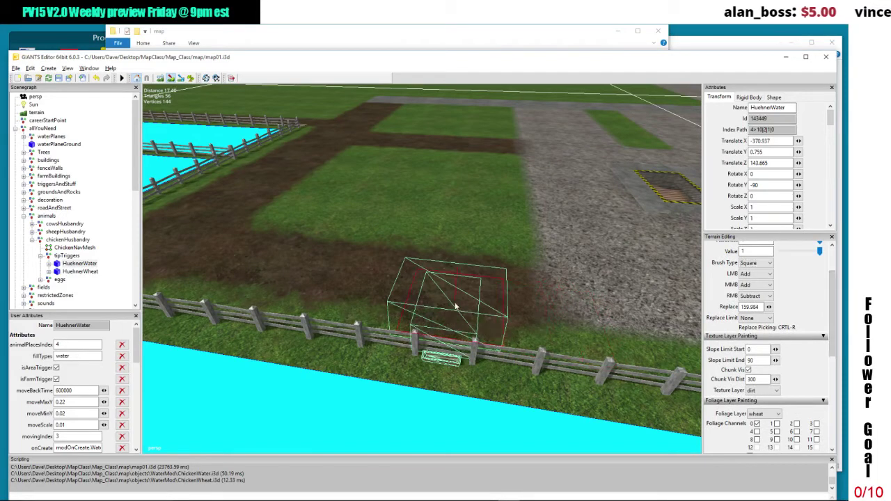
pyautogui.moveTo(472, 310); pyautogui.dragTo(480, 321)
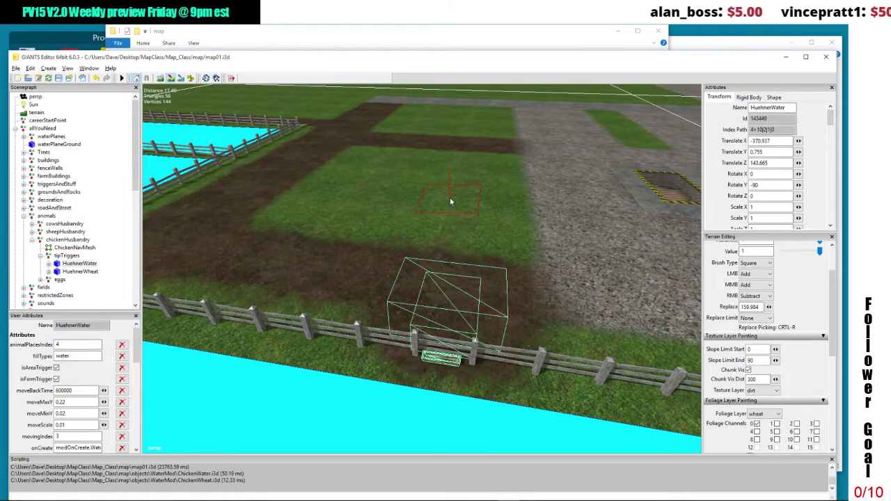
pyautogui.moveTo(438, 187)
pyautogui.mouseDown()
pyautogui.moveTo(315, 192)
pyautogui.moveTo(426, 244)
pyautogui.moveTo(424, 254)
pyautogui.moveTo(455, 259)
pyautogui.moveTo(396, 250)
pyautogui.moveTo(426, 238)
pyautogui.moveTo(333, 231)
pyautogui.moveTo(341, 238)
pyautogui.moveTo(319, 239)
pyautogui.mouseUp()
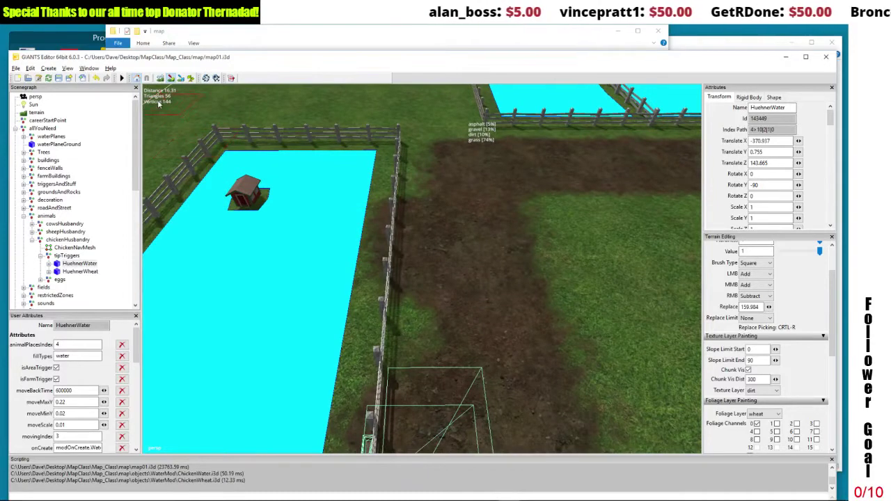
pyautogui.click(170, 78)
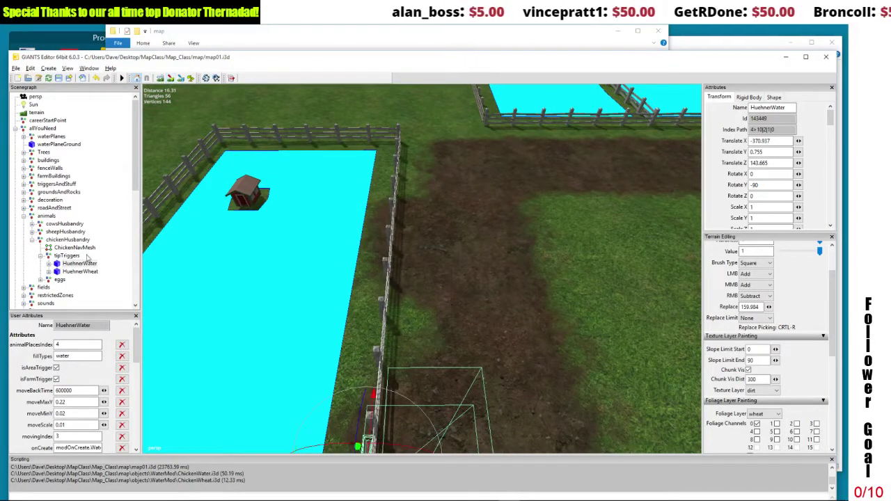
# Place the HuehnerWheat trough outside the chicken pen fence at about X -374.805, Z 156.368, and set its Y rotation to -90
pyautogui.click(81, 272)
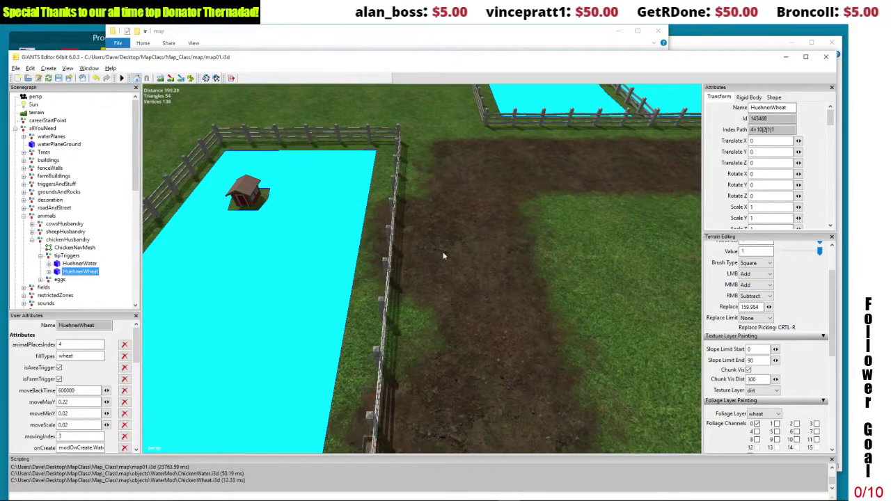
pyautogui.hotkey('ctrl', 'shift', 'v')
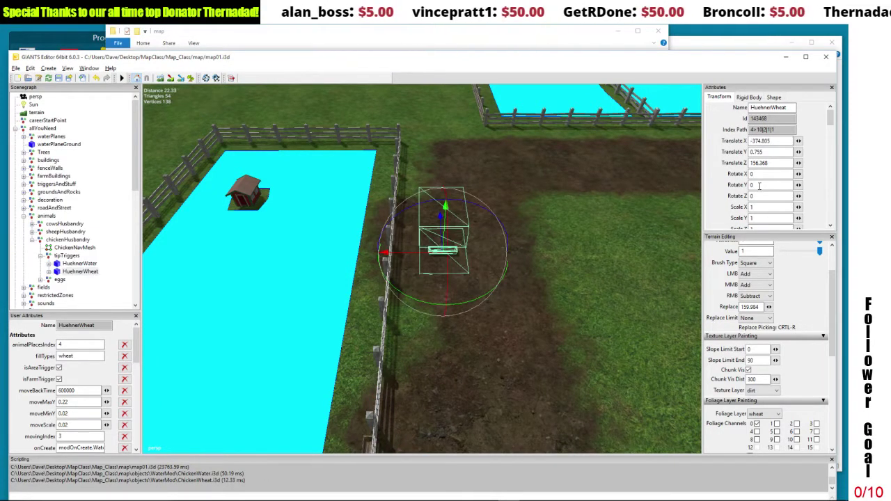
pyautogui.write('-90')
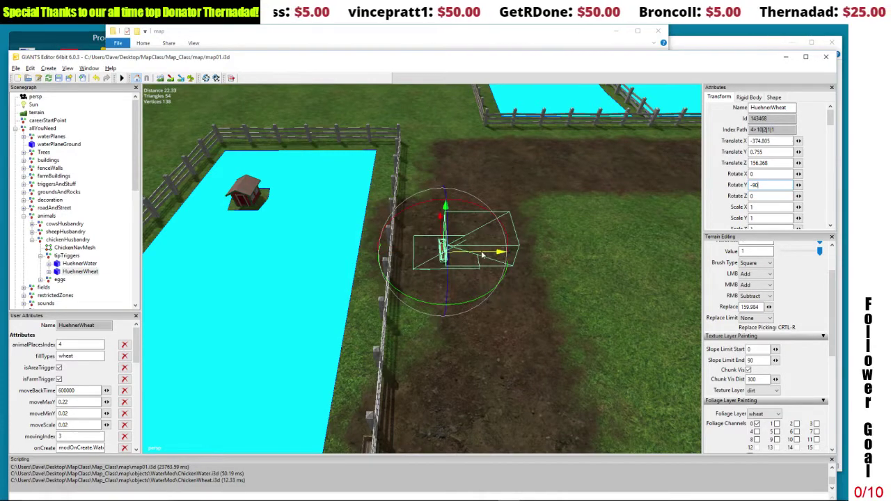
# Move the HuehnerWheat trough to the inner side of the chicken pen fence, at about X -370.906, Z 155.584
pyautogui.moveTo(481, 252); pyautogui.dragTo(420, 249)
pyautogui.scroll(5, 468, 219)
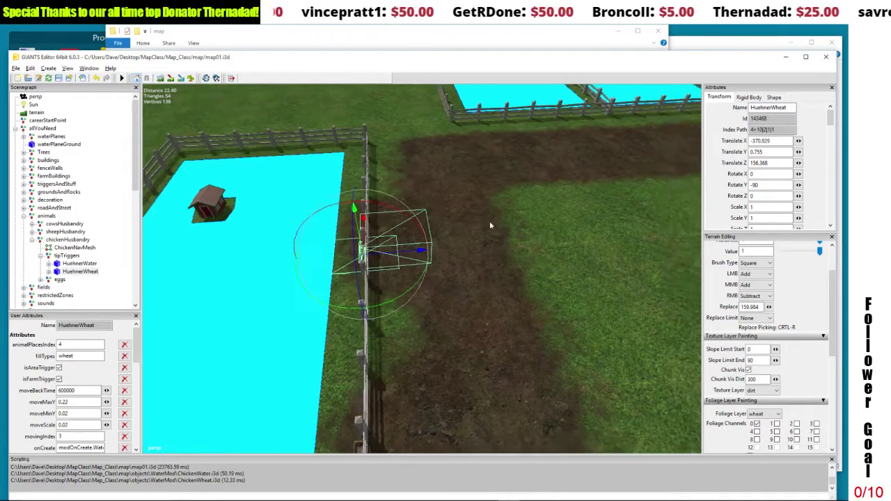
pyautogui.scroll(-2, 516, 214)
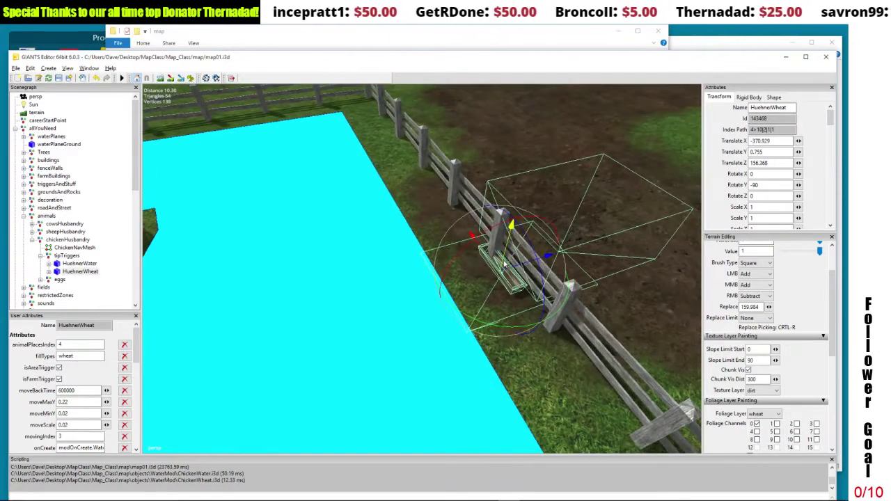
pyautogui.moveTo(477, 241); pyautogui.dragTo(523, 238)
pyautogui.scroll(3, 516, 280)
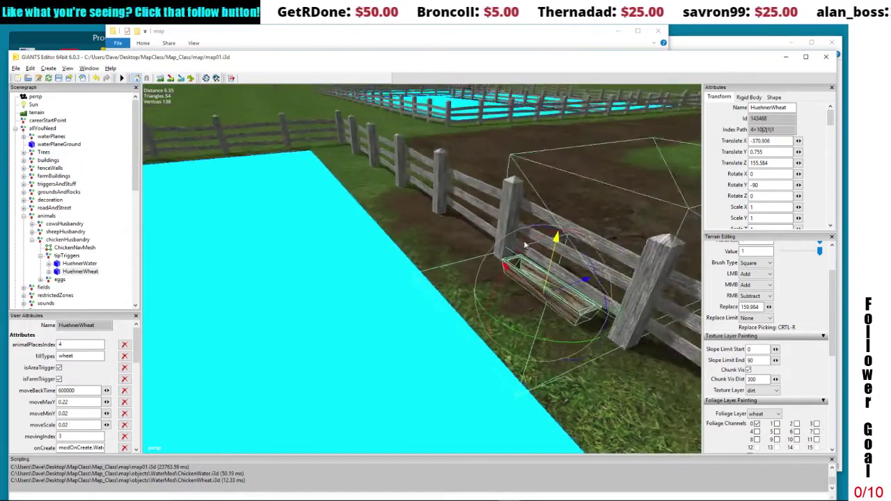
# Examine where HuehnerWater's animalPlace1 sits relative to the trough and the edge of the chicken navigation mesh
pyautogui.scroll(-3, 523, 242)
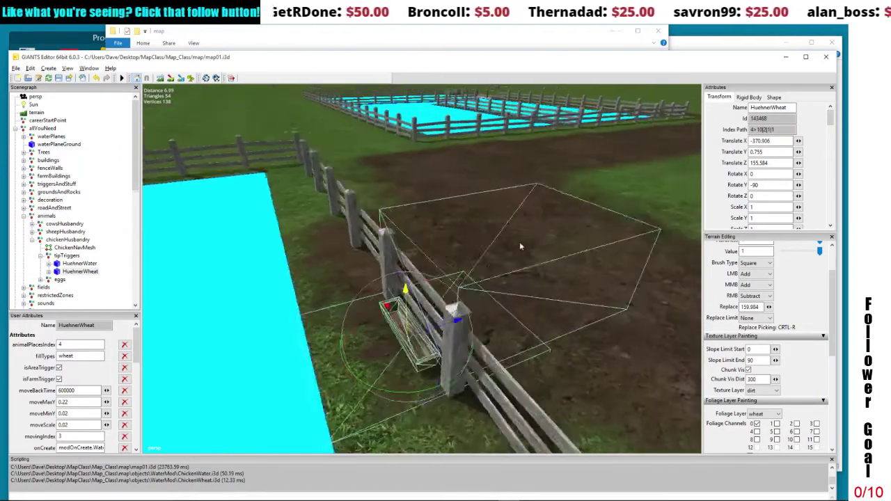
pyautogui.moveTo(519, 241); pyautogui.dragTo(469, 243)
pyautogui.scroll(-3, 469, 243)
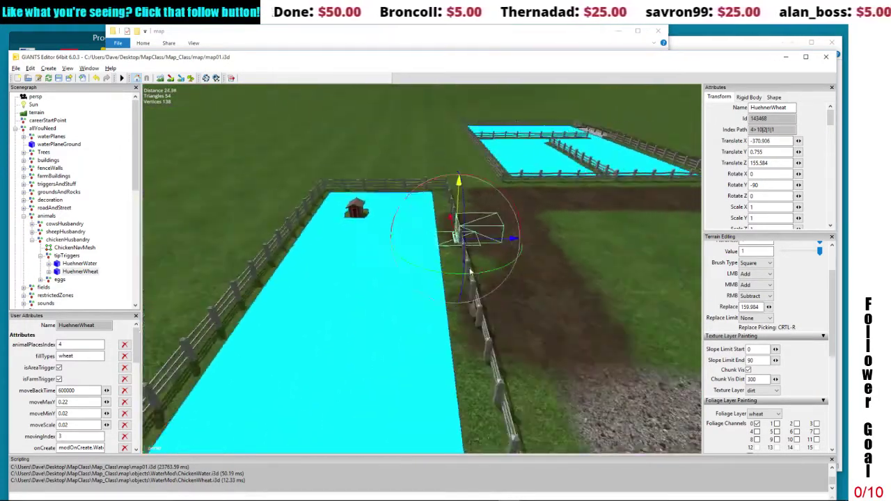
pyautogui.scroll(2, 471, 272)
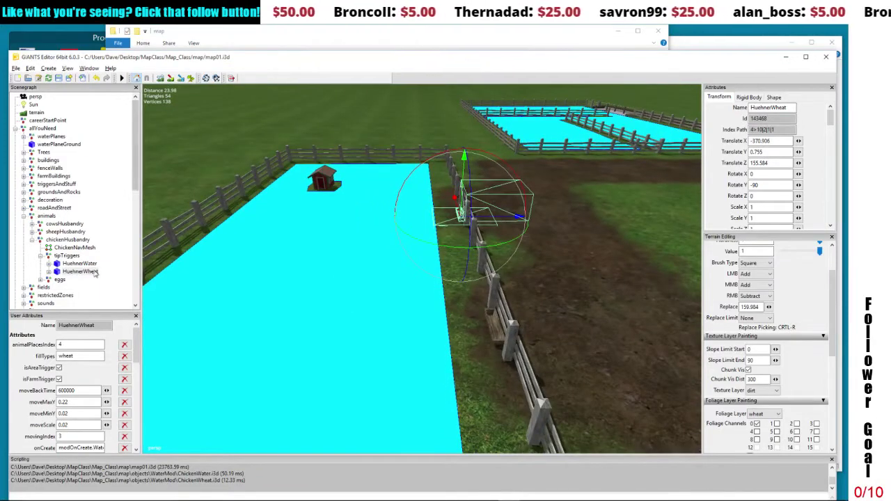
pyautogui.click(48, 263)
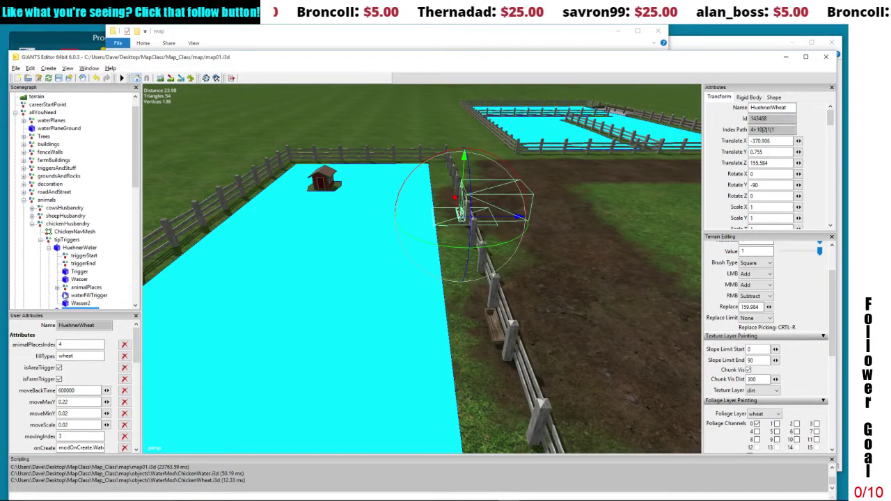
pyautogui.click(58, 287)
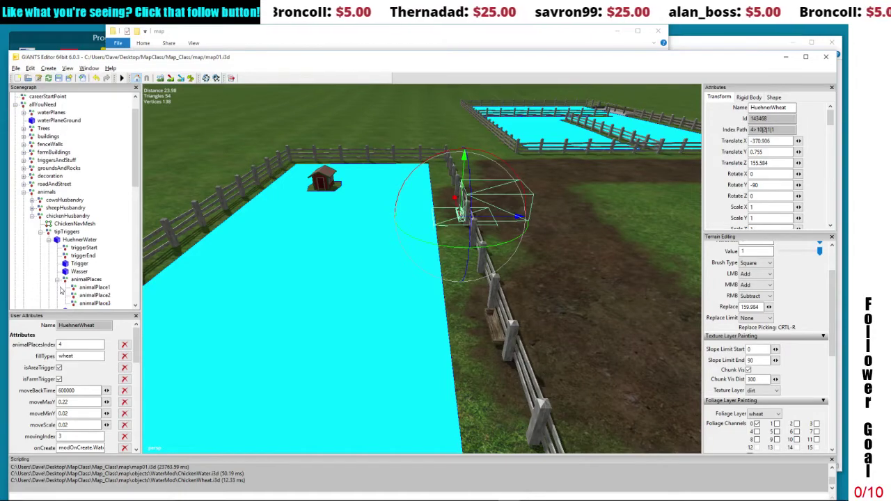
pyautogui.click(95, 287)
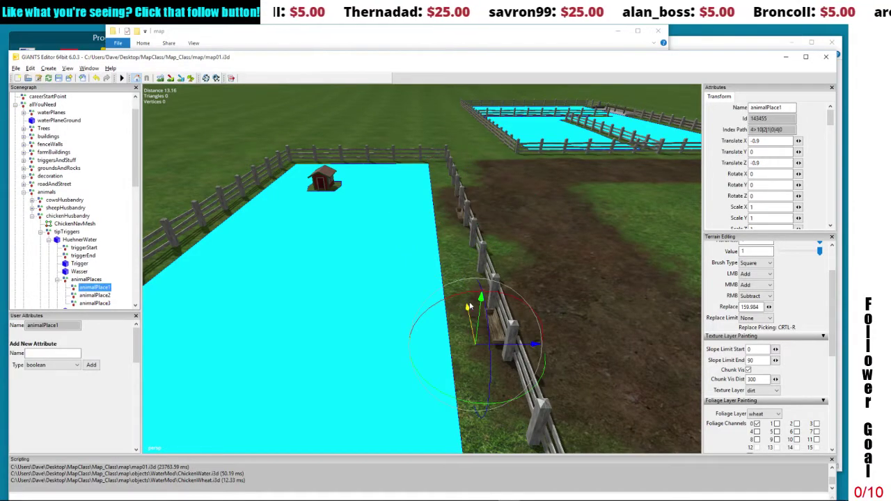
pyautogui.press('f')
pyautogui.scroll(5, 498, 305)
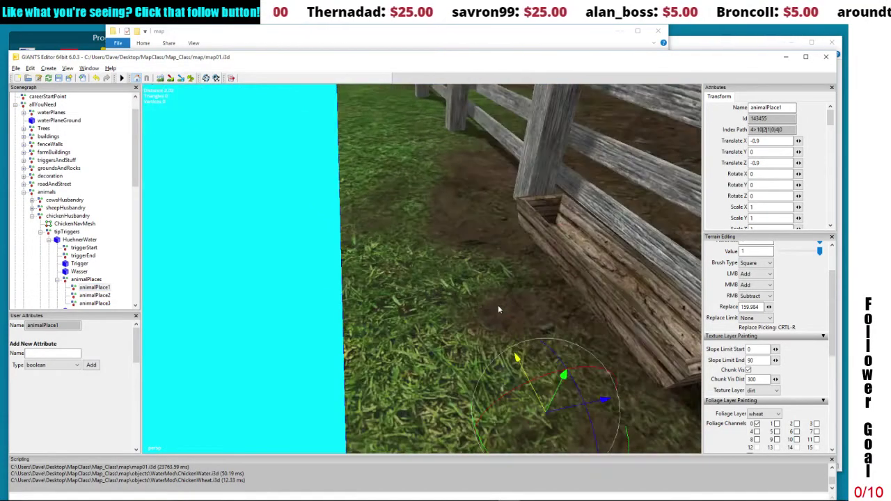
pyautogui.scroll(-8, 495, 305)
pyautogui.scroll(4, 489, 316)
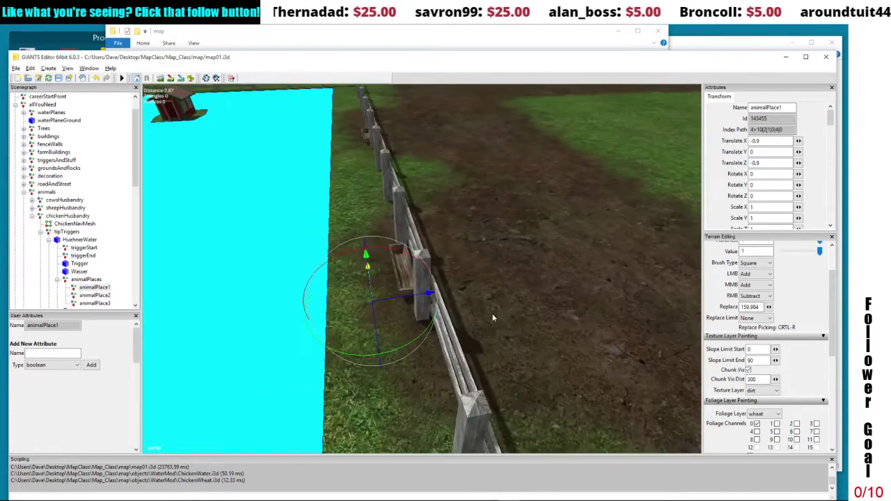
pyautogui.scroll(-2, 493, 314)
pyautogui.click(237, 322)
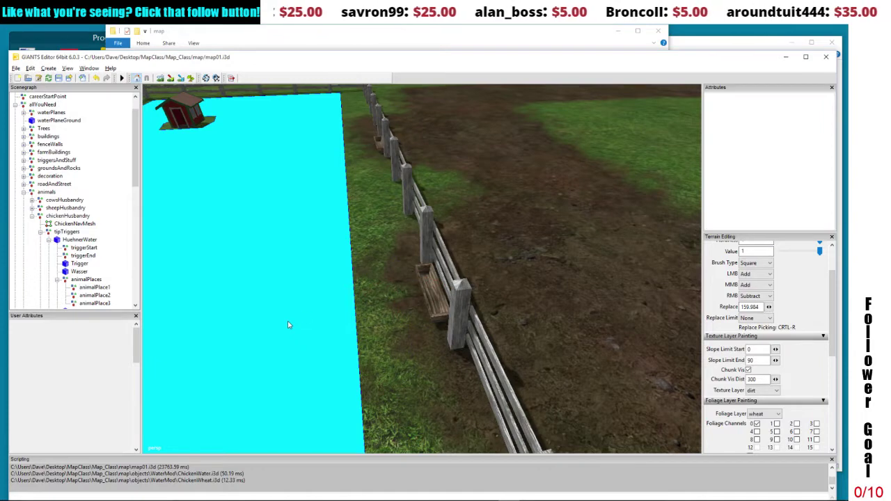
pyautogui.click(85, 288)
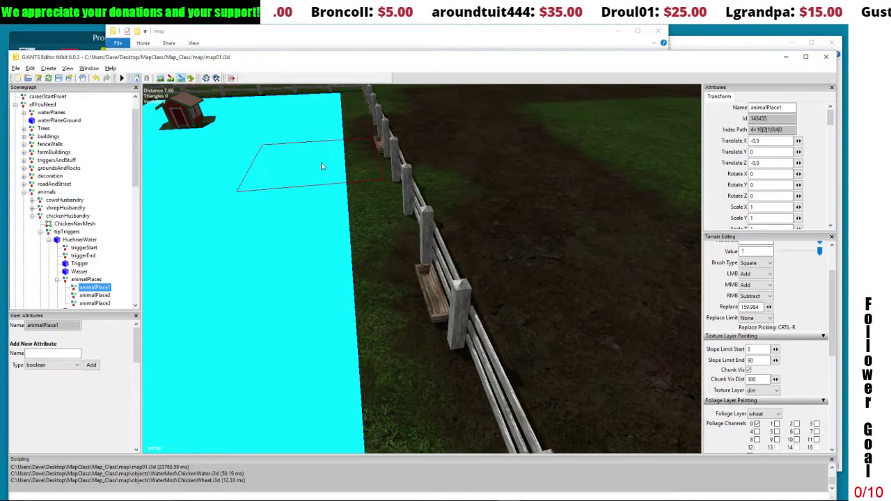
# Set info layer painting to infoLayer channel 2 only, with channel 0 disabled
pyautogui.moveTo(834, 317); pyautogui.dragTo(835, 390)
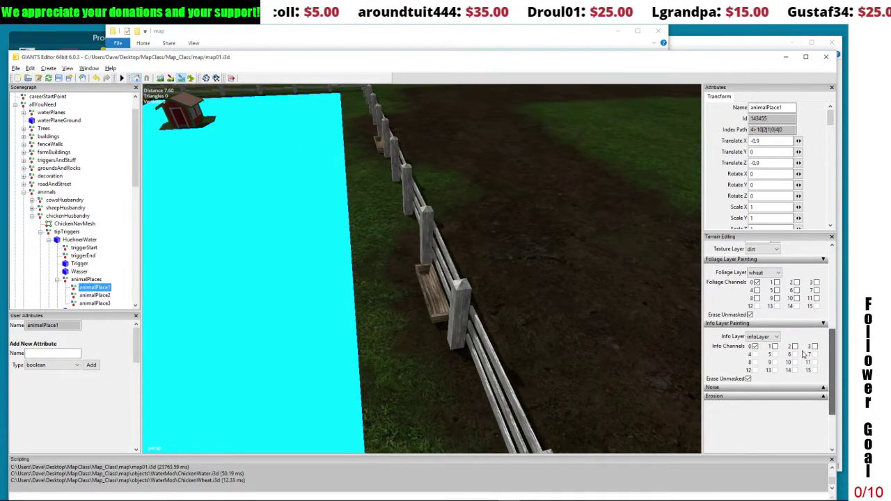
pyautogui.click(756, 347)
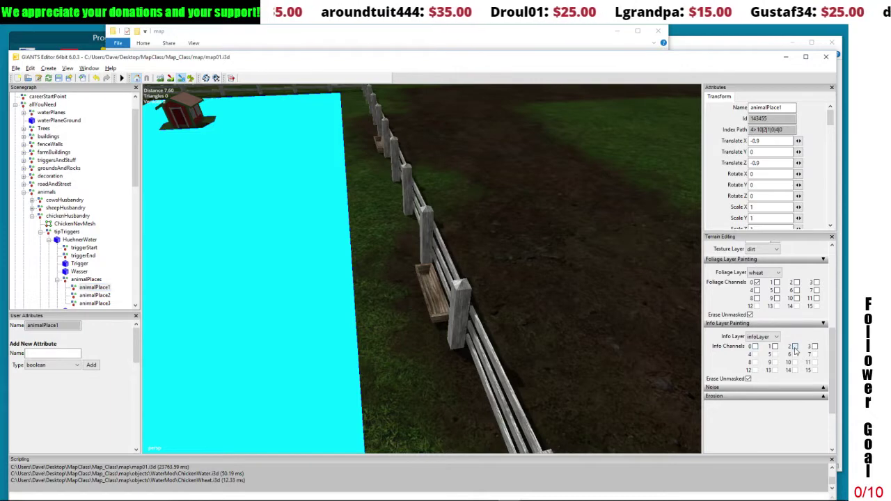
pyautogui.click(795, 347)
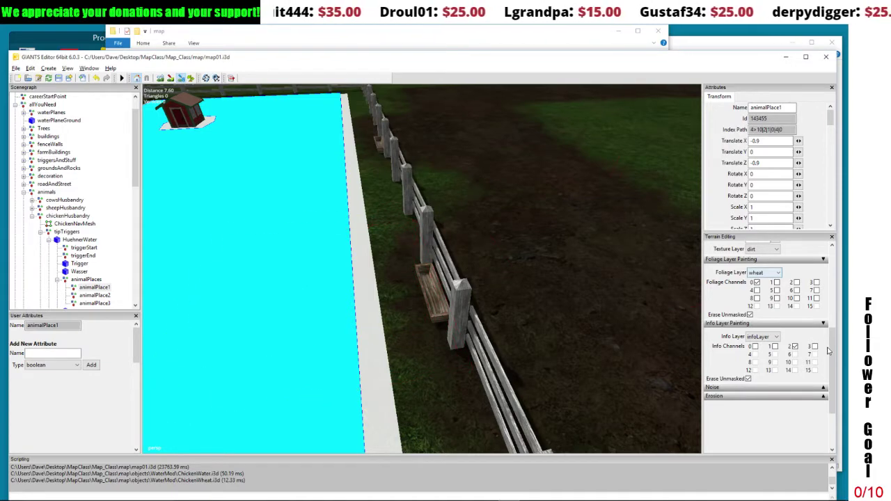
pyautogui.scroll(5, 830, 339)
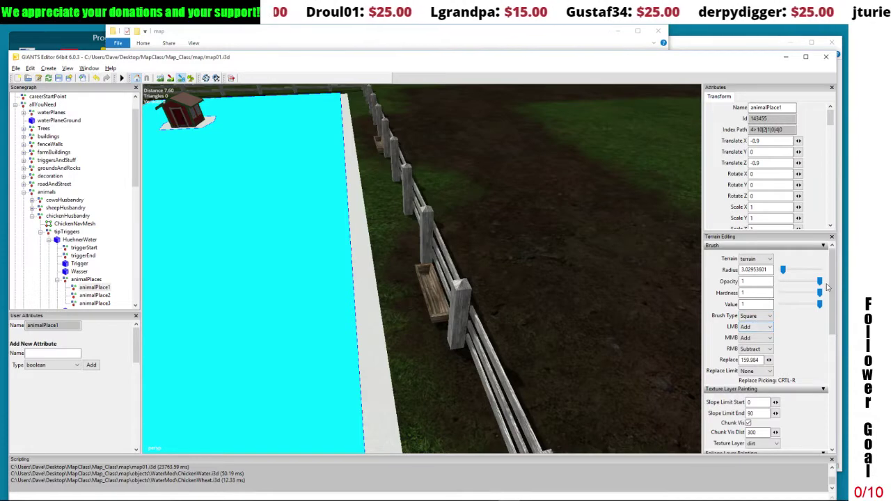
pyautogui.moveTo(833, 284); pyautogui.dragTo(841, 348)
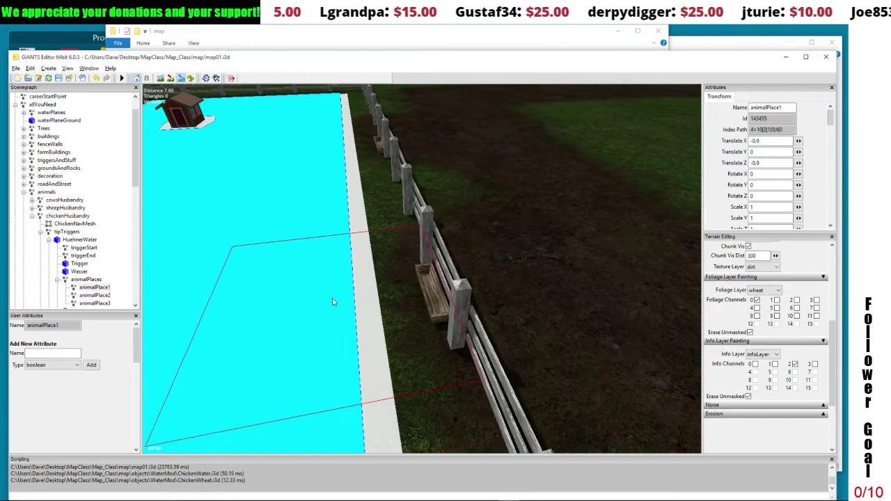
# Paint the info layer from the edge of the chicken navigation area to the HuehnerWater trough at the fence
pyautogui.click(354, 300)
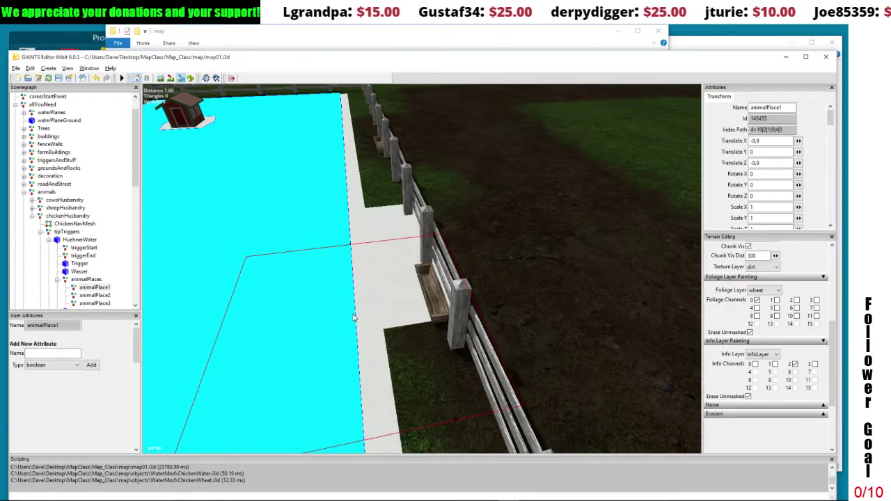
pyautogui.click(407, 327)
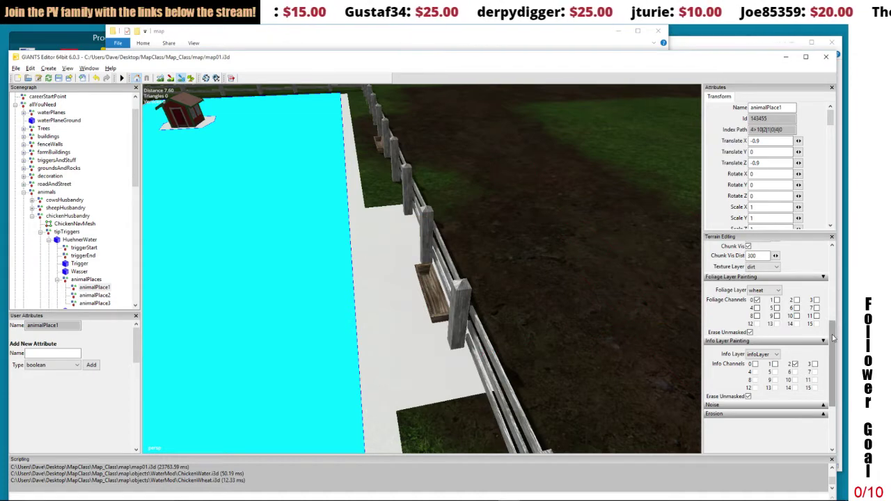
pyautogui.hotkey('ctrl', 'z')
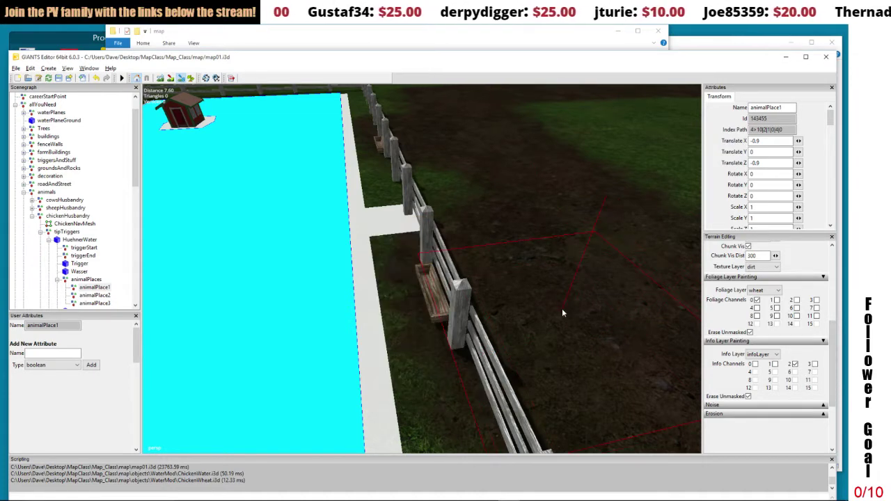
pyautogui.hotkey('ctrl', 'z')
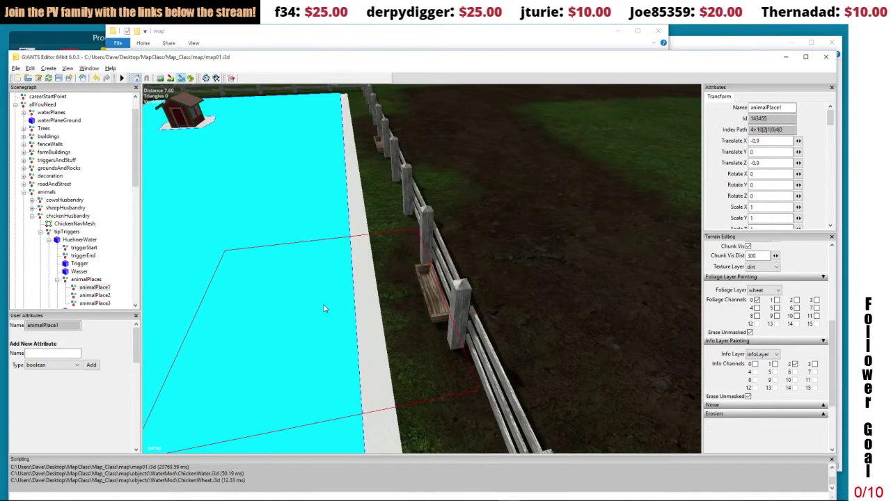
pyautogui.hotkey('ctrl', 'y')
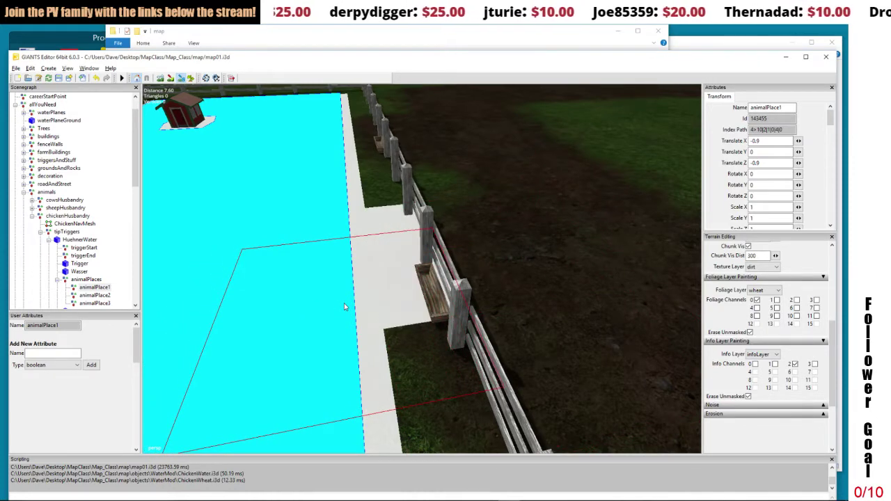
pyautogui.hotkey('ctrl', 'y')
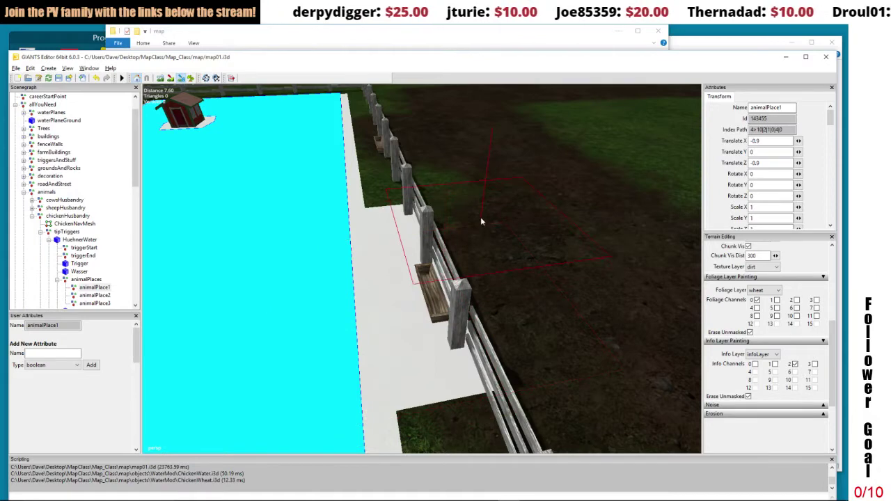
pyautogui.scroll(-3, 449, 224)
pyautogui.scroll(-2, 449, 224)
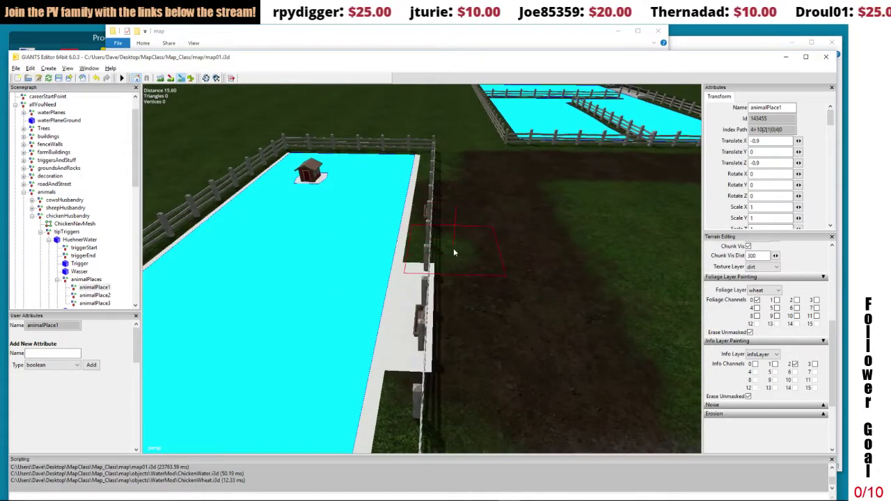
pyautogui.click(454, 249)
pyautogui.hotkey('ctrl', 'z')
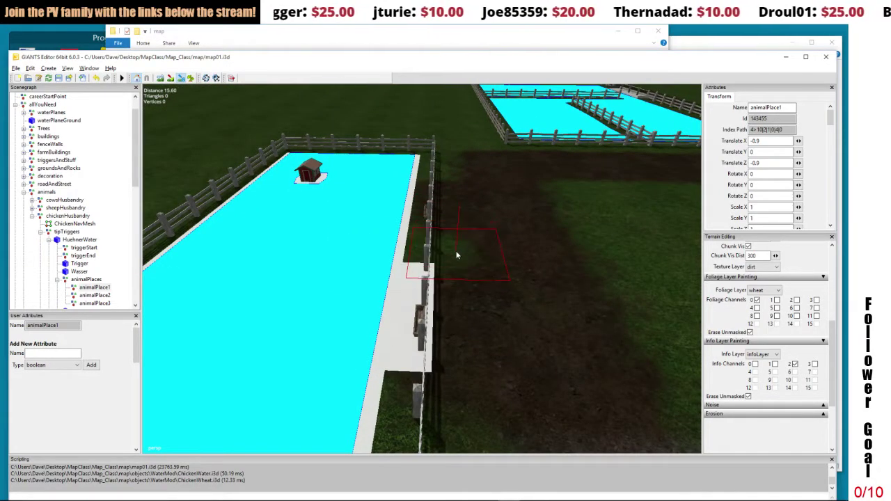
# Paint the info layer from the chicken navigation area to the HuehnerWheat trough nearer the small red coop
pyautogui.scroll(5, 457, 256)
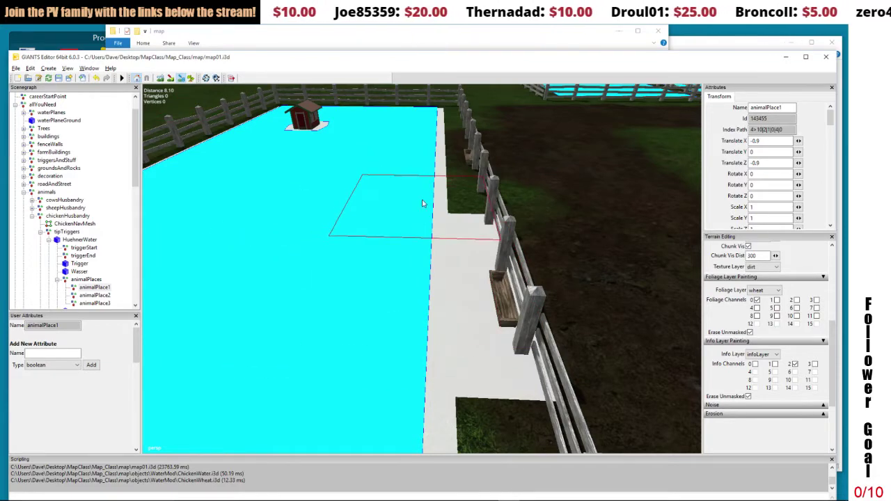
pyautogui.scroll(-4, 428, 206)
pyautogui.scroll(2, 434, 208)
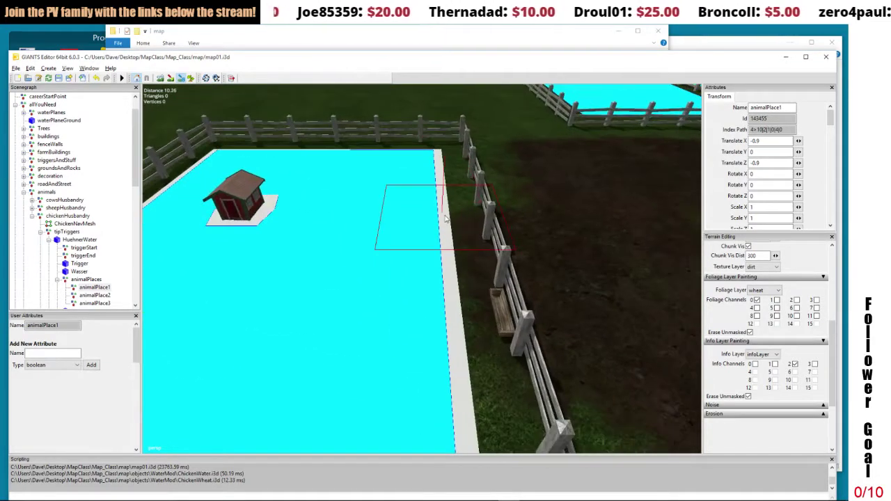
pyautogui.moveTo(438, 321)
pyautogui.mouseDown()
pyautogui.moveTo(529, 232)
pyautogui.moveTo(563, 333)
pyautogui.mouseUp()
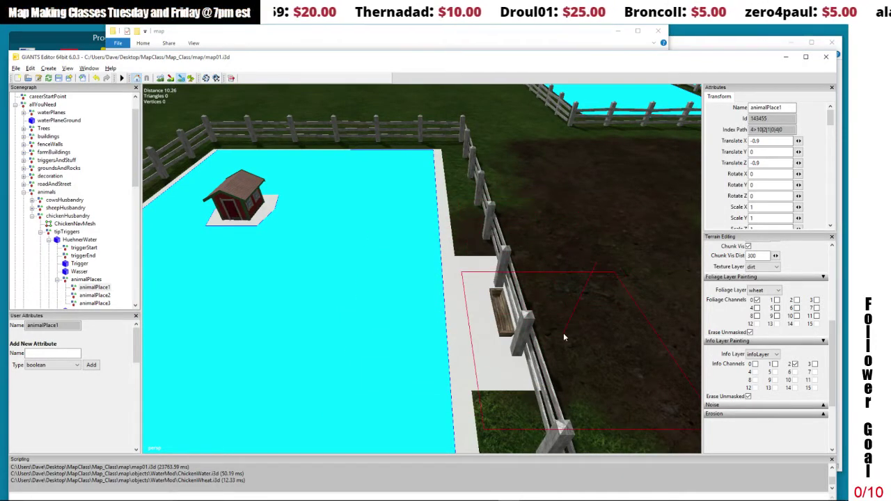
# Erase the excess info layer paint beside the HuehnerWater trough, on the side facing the HuehnerWheat trough
pyautogui.scroll(-3, 572, 328)
pyautogui.scroll(3, 573, 326)
pyautogui.scroll(1, 573, 329)
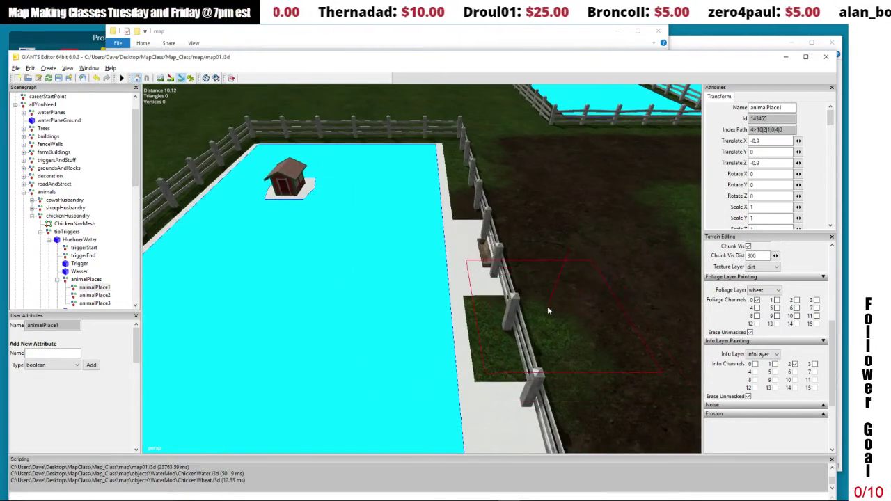
pyautogui.scroll(-5, 457, 254)
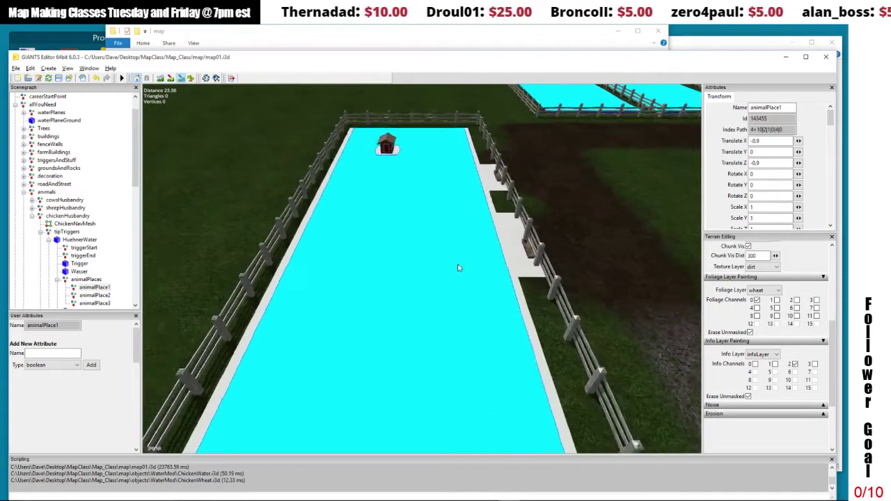
pyautogui.scroll(-5, 457, 258)
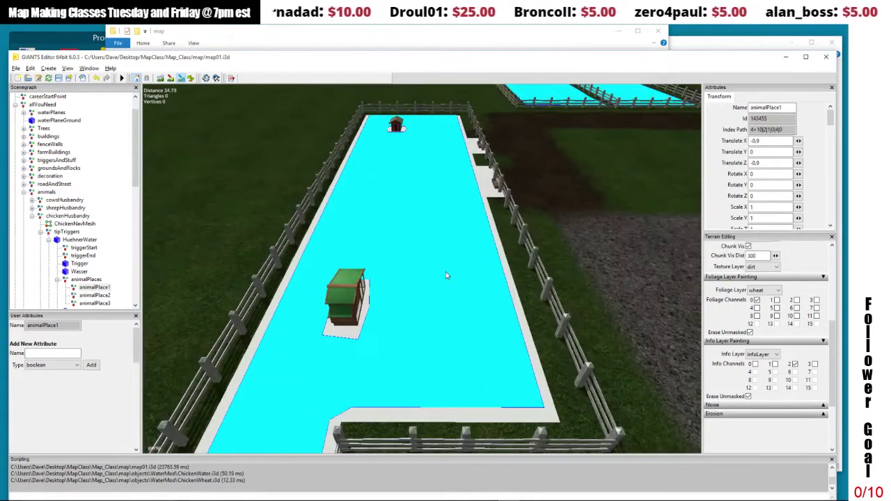
pyautogui.moveTo(444, 269)
pyautogui.mouseDown()
pyautogui.moveTo(453, 263)
pyautogui.moveTo(450, 275)
pyautogui.mouseUp()
pyautogui.scroll(5, 452, 268)
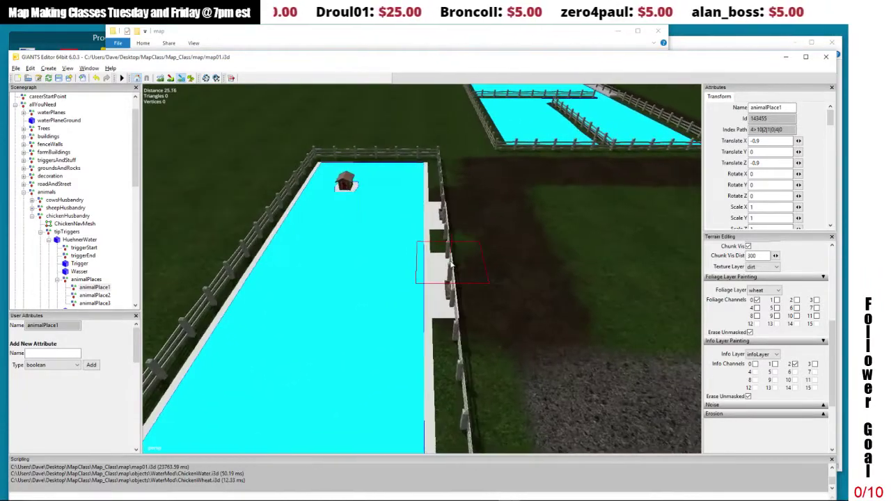
pyautogui.scroll(2, 458, 251)
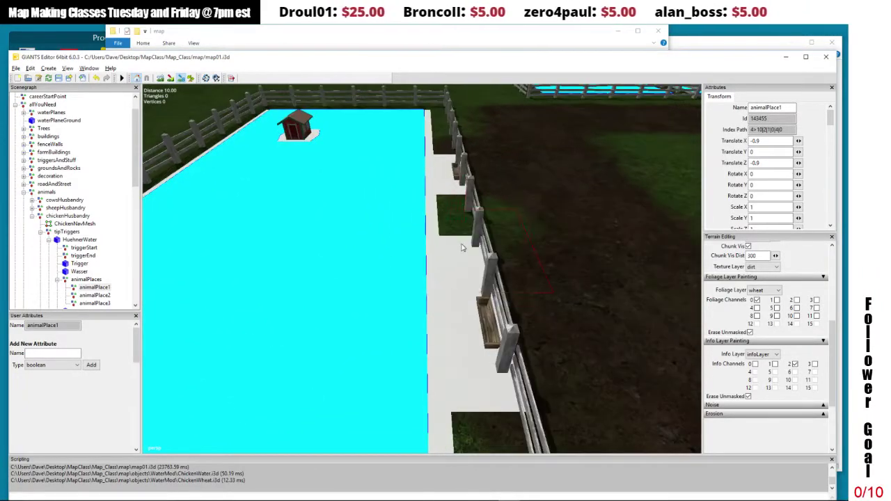
pyautogui.click(507, 232)
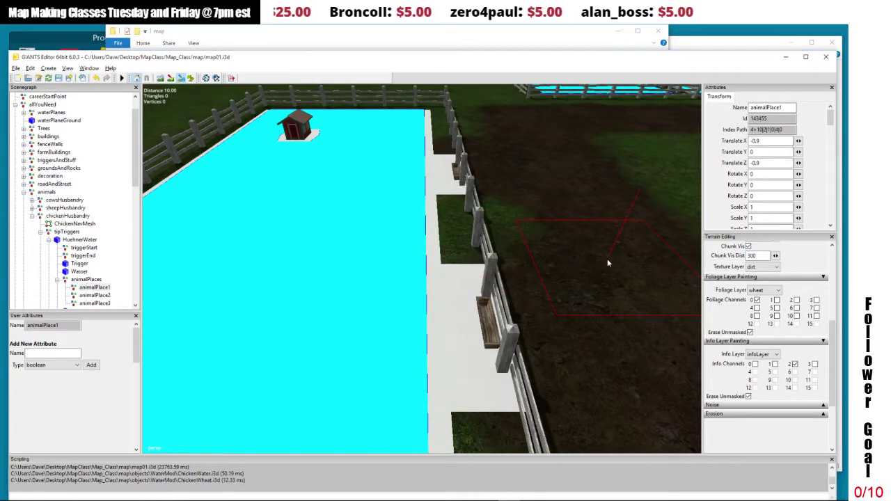
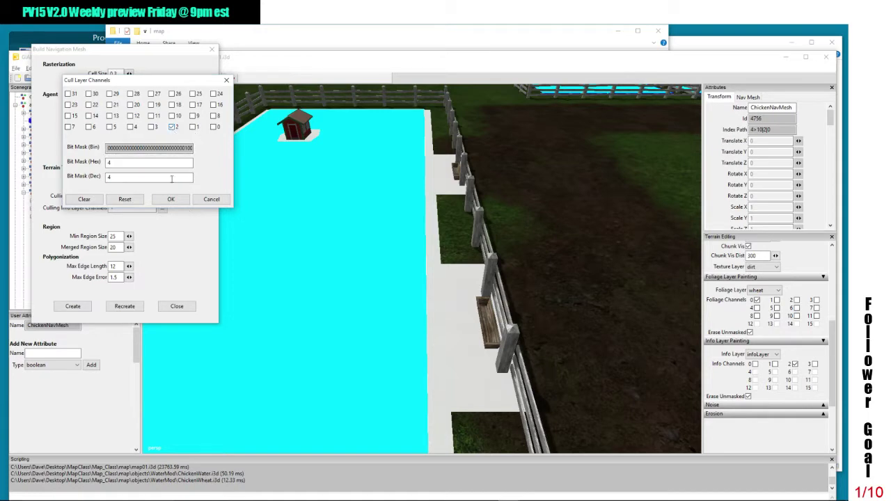
# Accept culling info layer channel 2 (bit mask 4) and recreate ChickenNavMesh with an agent radius of 0.3
pyautogui.click(169, 200)
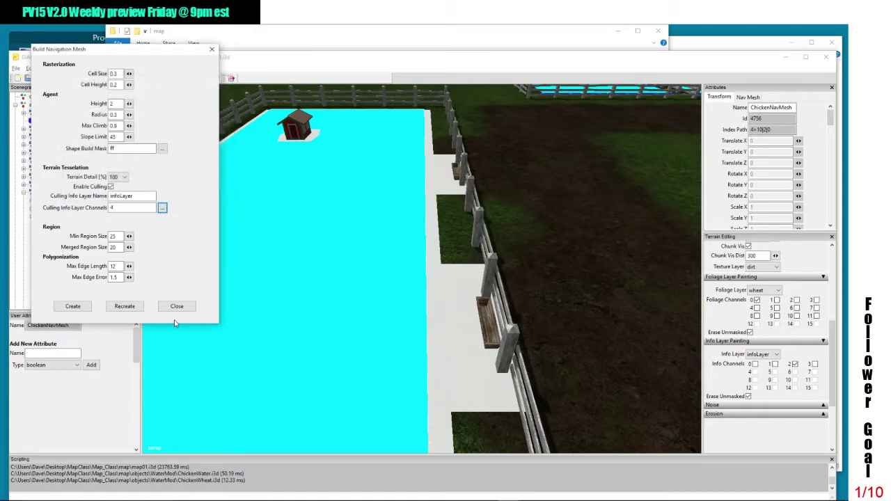
pyautogui.click(127, 311)
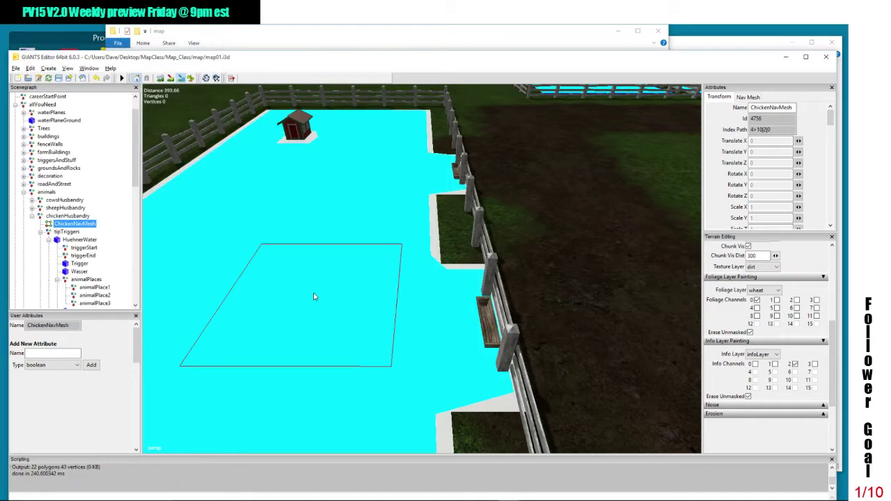
pyautogui.moveTo(322, 279)
pyautogui.mouseDown()
pyautogui.moveTo(488, 305)
pyautogui.moveTo(502, 279)
pyautogui.moveTo(499, 302)
pyautogui.moveTo(530, 334)
pyautogui.moveTo(557, 257)
pyautogui.moveTo(566, 284)
pyautogui.moveTo(438, 176)
pyautogui.mouseUp()
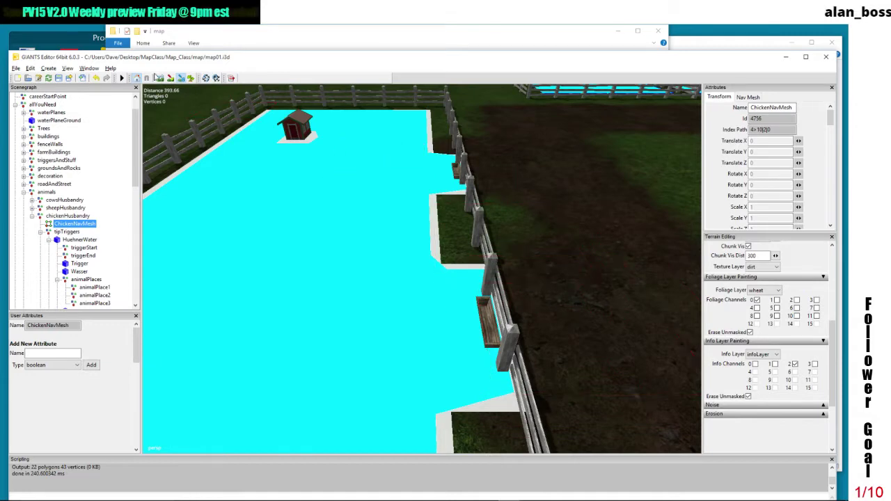
# Recreate ChickenNavMesh with the agent radius set to 0.8
pyautogui.click(48, 68)
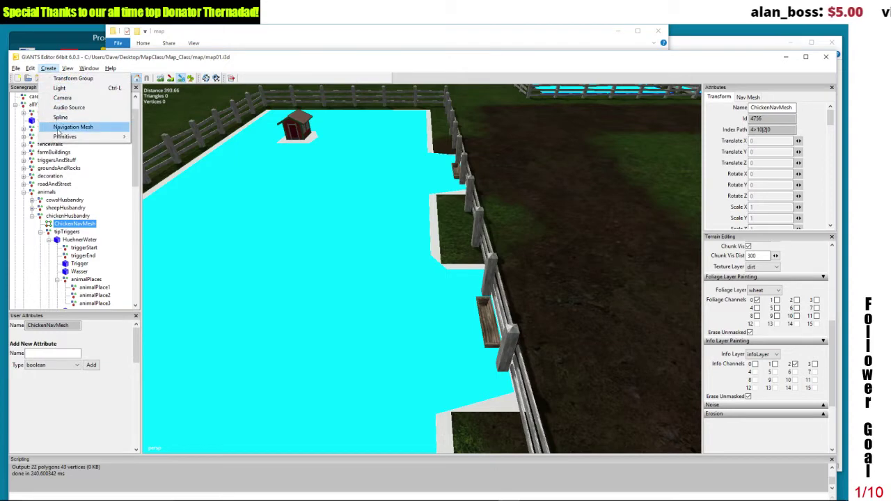
pyautogui.click(60, 126)
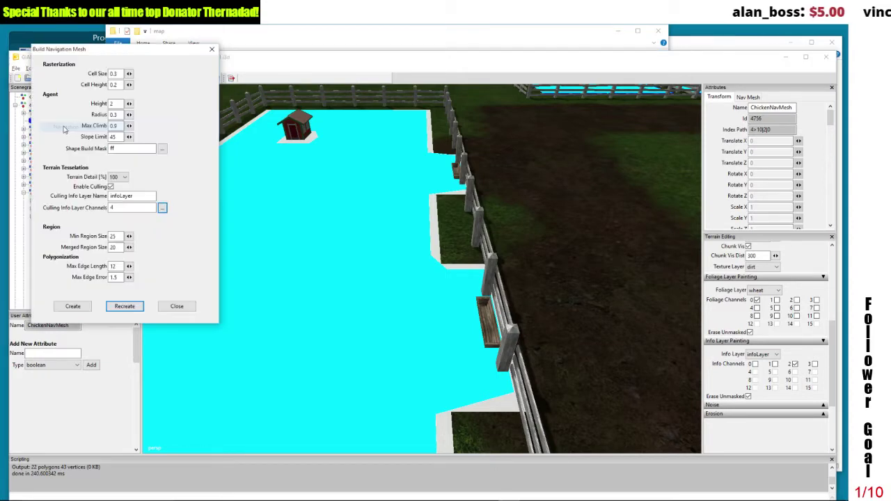
pyautogui.doubleClick(112, 114)
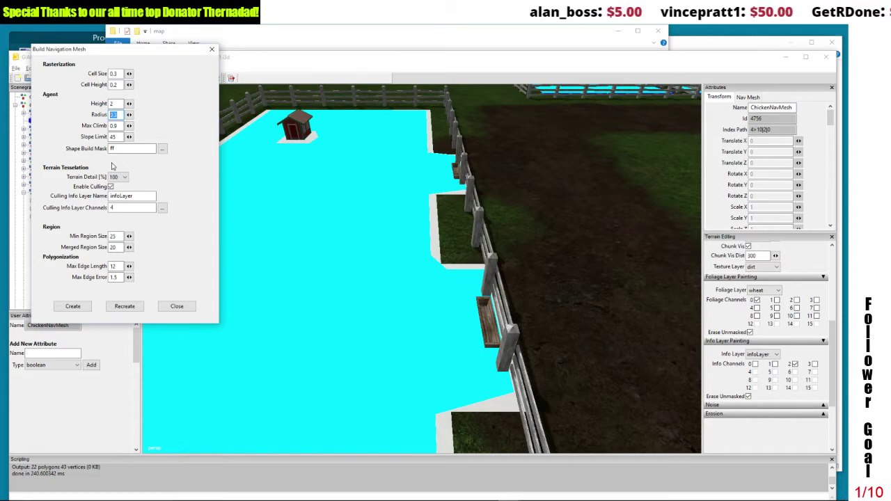
pyautogui.write('0.8')
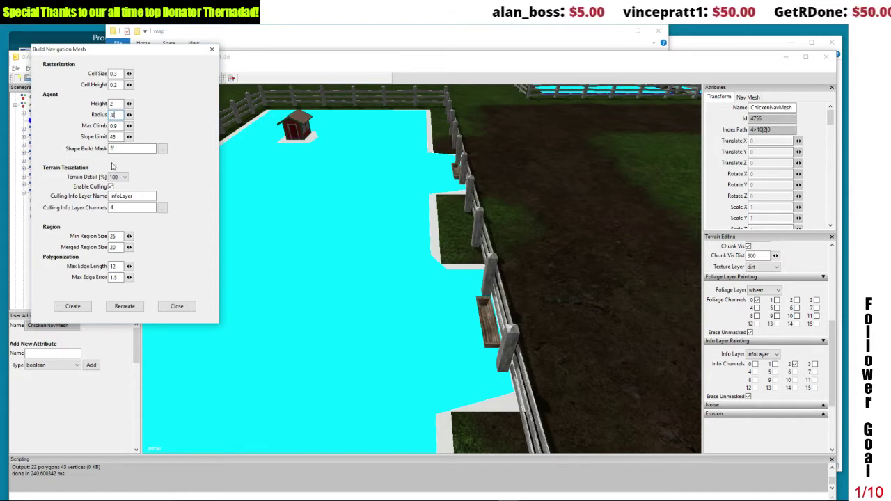
pyautogui.click(127, 311)
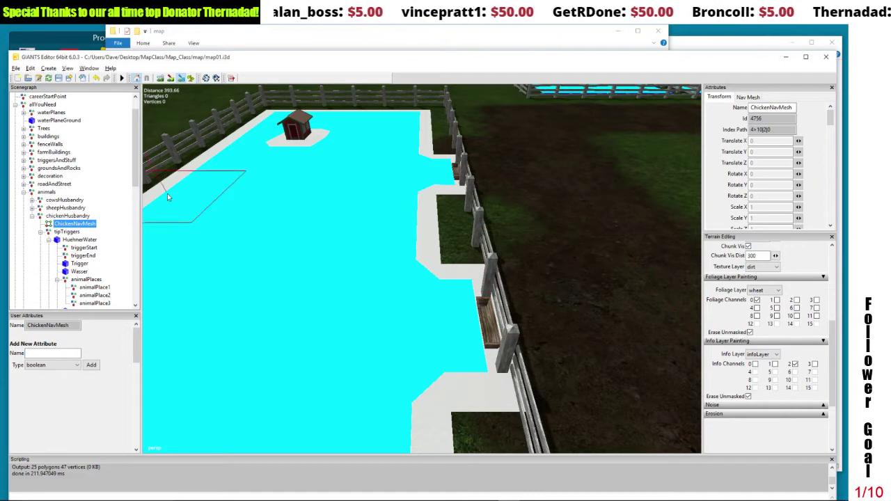
# Inspect the position of HuehnerWater's animalPlace1 and the outline of the rebuilt chicken navigation mesh around the pen
pyautogui.click(89, 288)
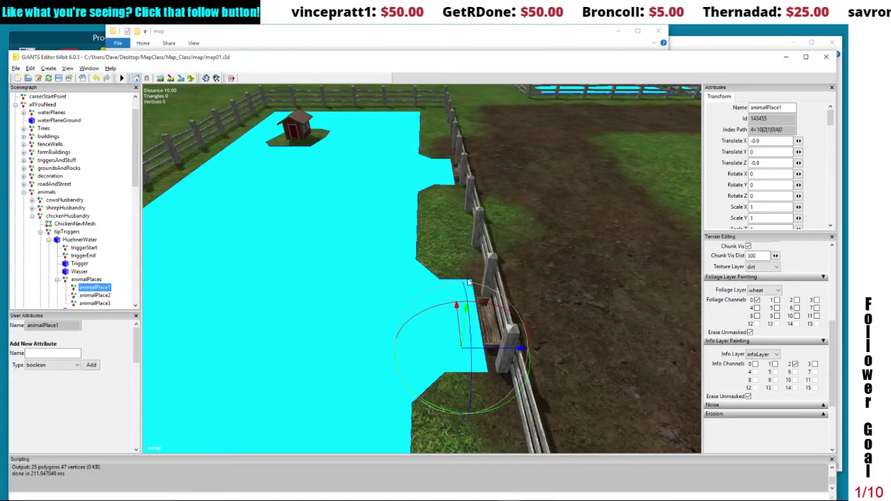
pyautogui.scroll(-3, 470, 282)
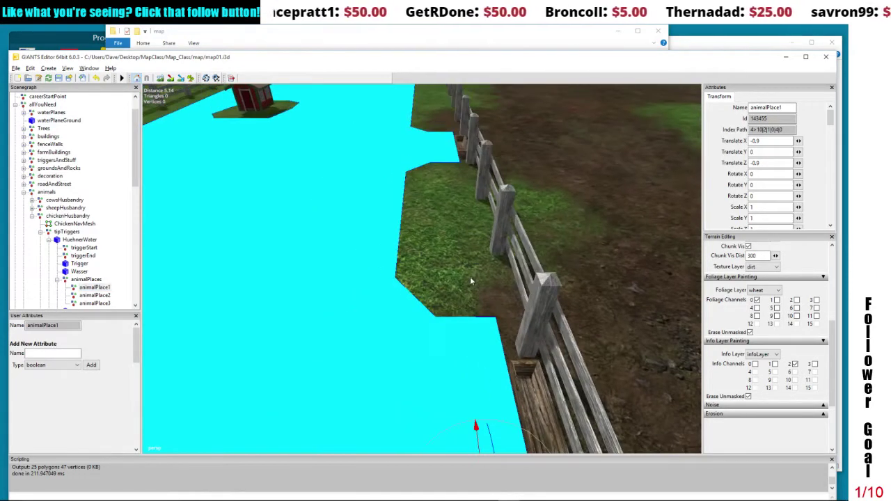
pyautogui.scroll(5, 470, 276)
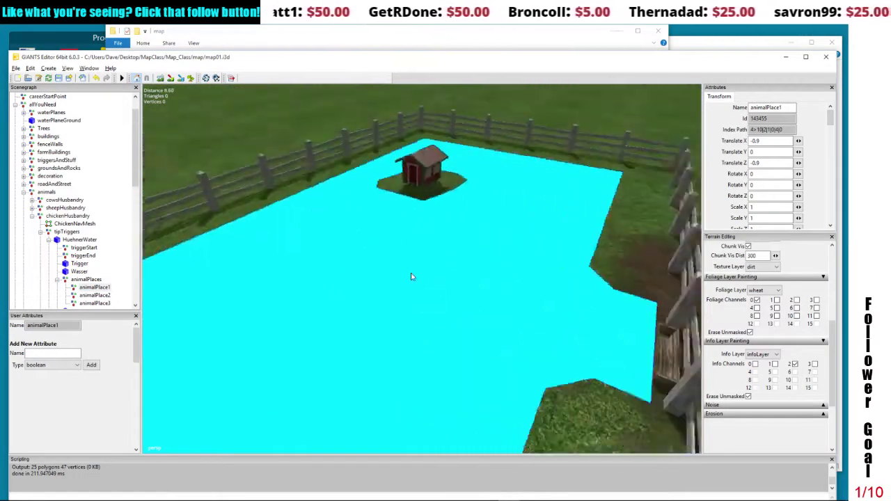
pyautogui.scroll(10, 411, 276)
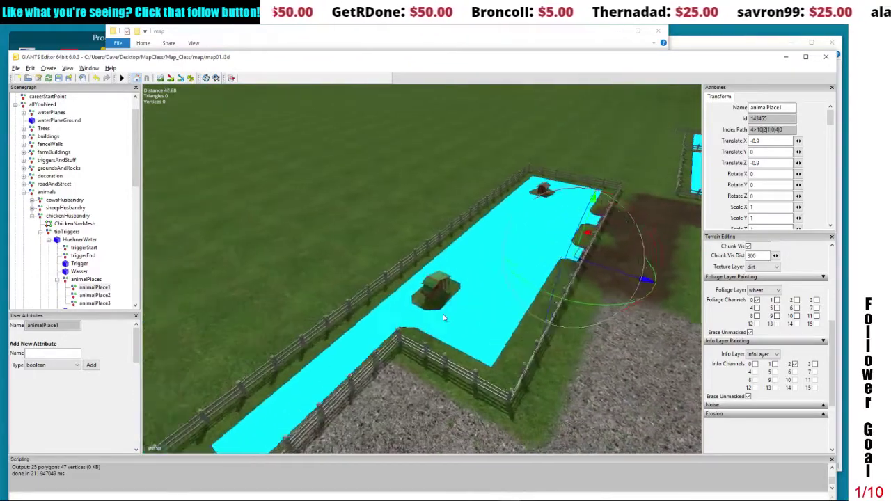
# Look over the full extent of the chicken pen's navigation mesh from several angles, including the cutouts around the troughs
pyautogui.scroll(3, 443, 318)
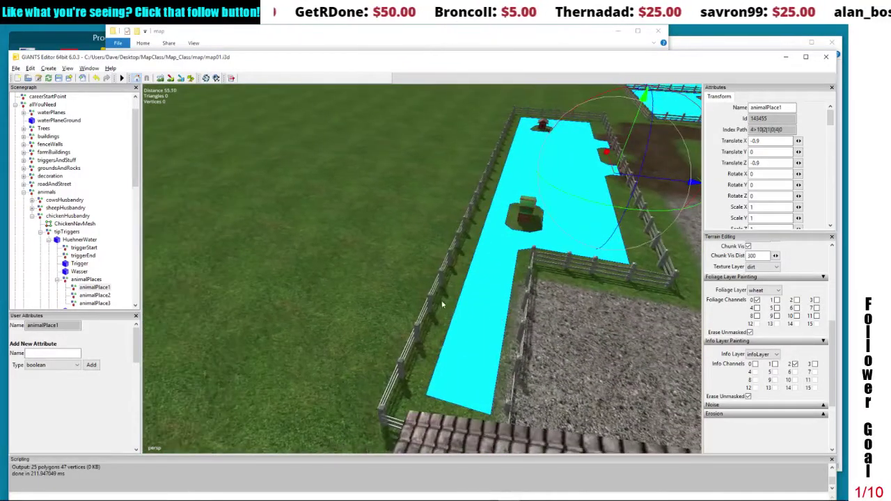
pyautogui.scroll(5, 506, 162)
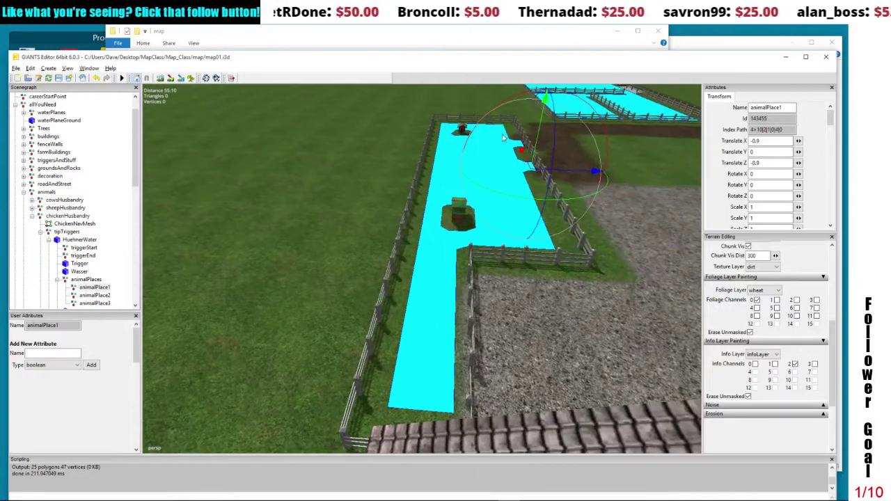
pyautogui.scroll(3, 501, 156)
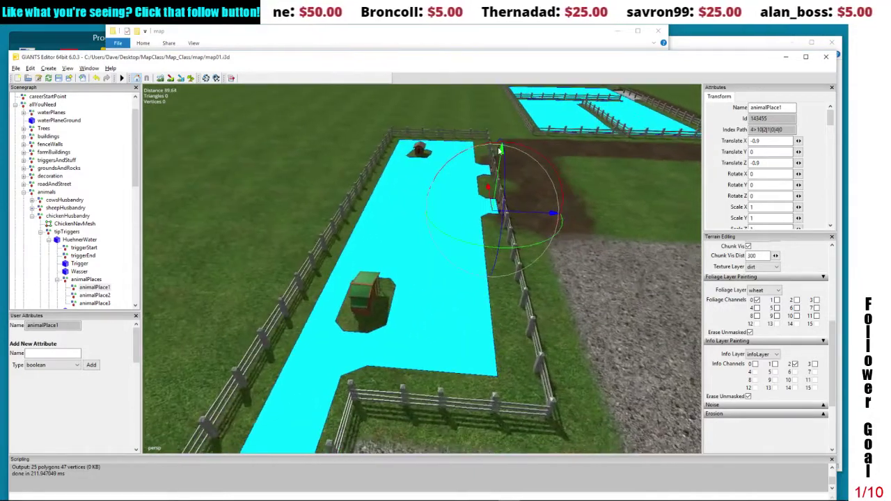
pyautogui.scroll(-3, 507, 157)
pyautogui.moveTo(509, 154); pyautogui.dragTo(376, 209)
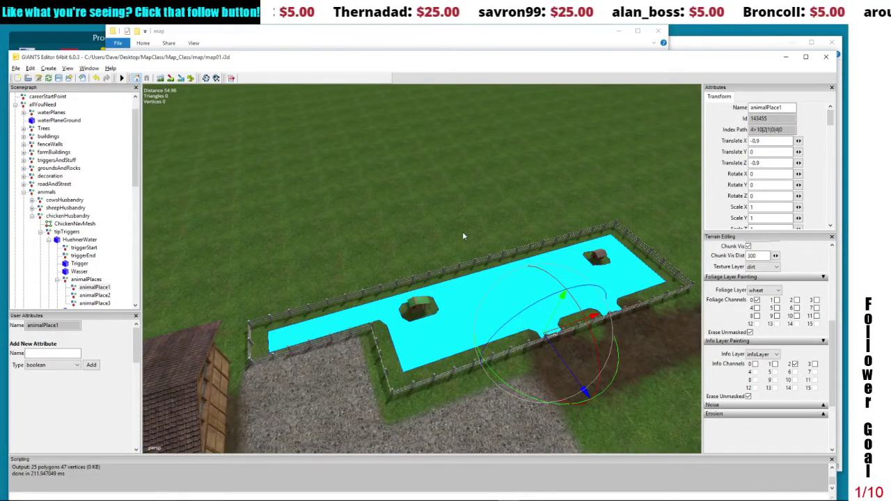
pyautogui.moveTo(465, 235); pyautogui.dragTo(351, 268)
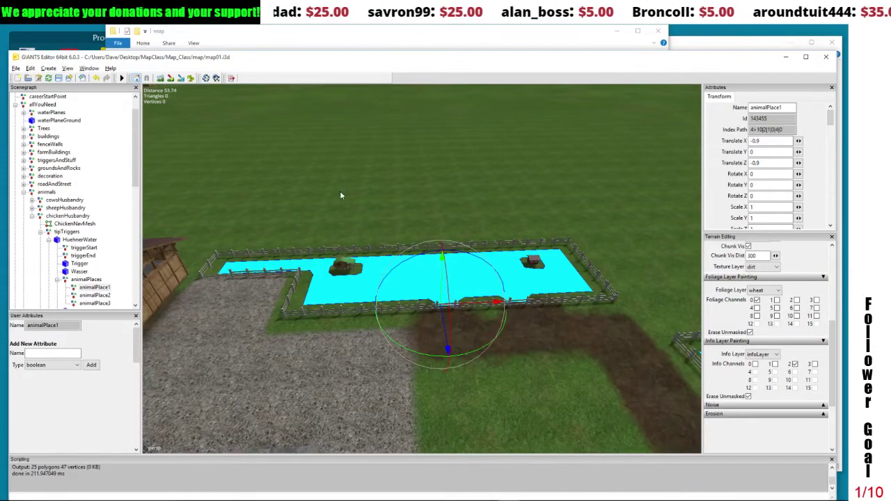
# Locate the pallet spawner at the sheep pen and import Sheep.i3d from the map's WaterMod folder
pyautogui.moveTo(370, 238); pyautogui.dragTo(372, 204)
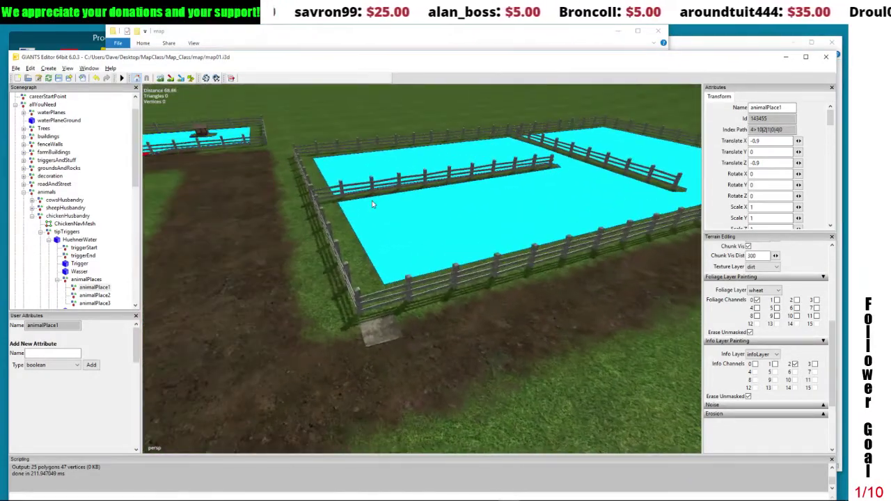
pyautogui.click(377, 321)
pyautogui.moveTo(377, 321); pyautogui.dragTo(387, 239)
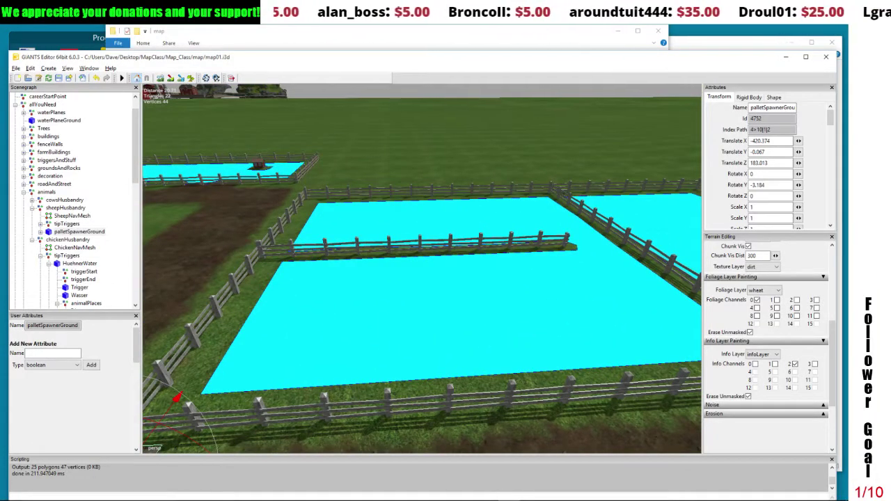
pyautogui.click(85, 78)
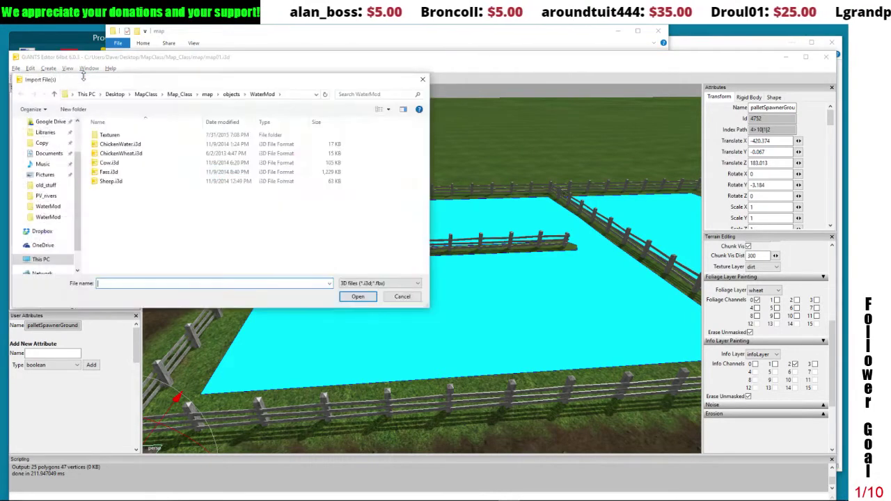
pyautogui.click(112, 185)
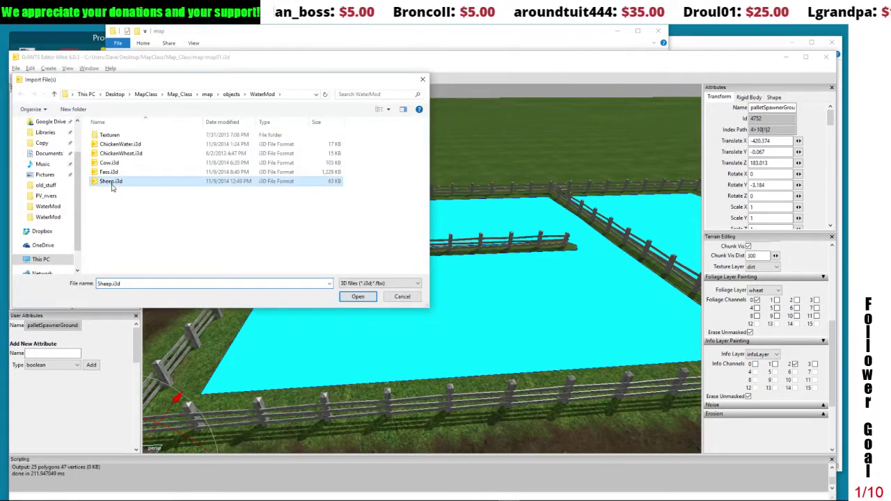
pyautogui.click(358, 296)
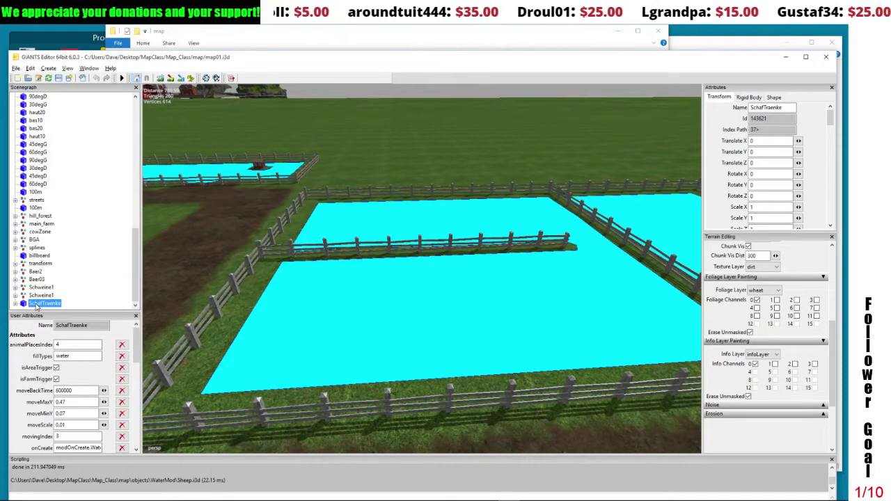
# Cut the imported SchafTraenke object and paste it into the tipTriggers group of sheepHusbandry
pyautogui.click(32, 69)
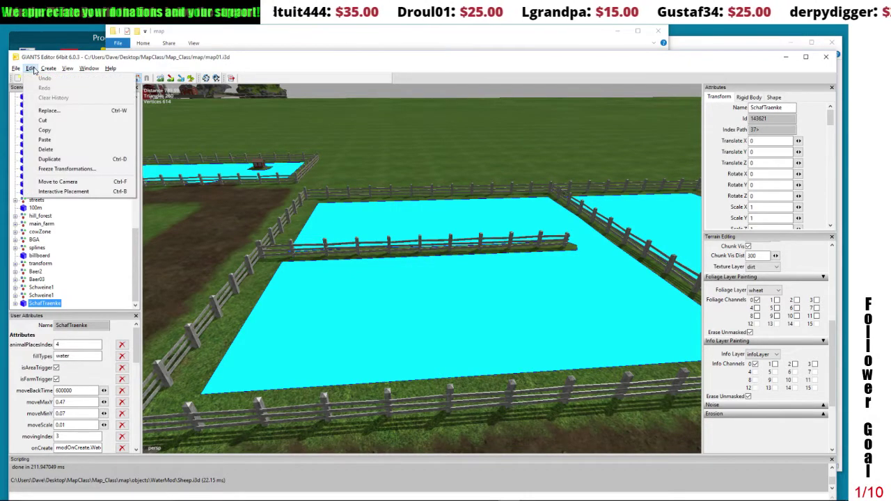
pyautogui.click(53, 124)
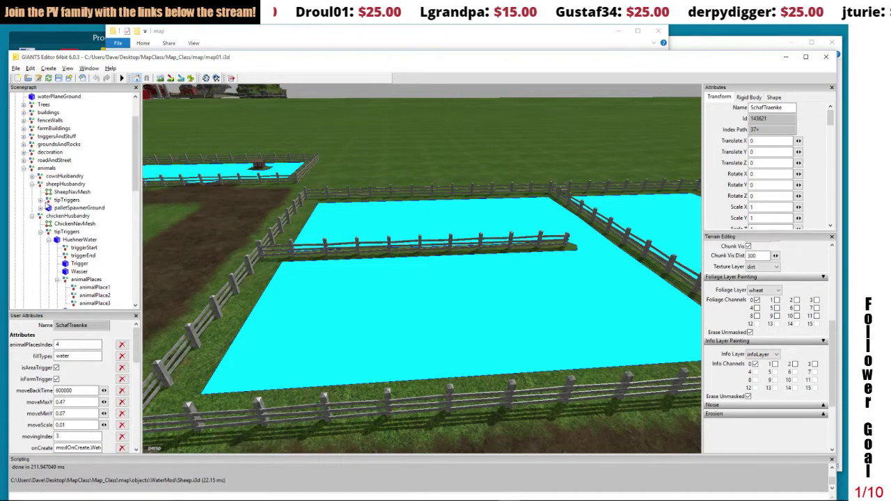
pyautogui.click(40, 202)
pyautogui.click(63, 200)
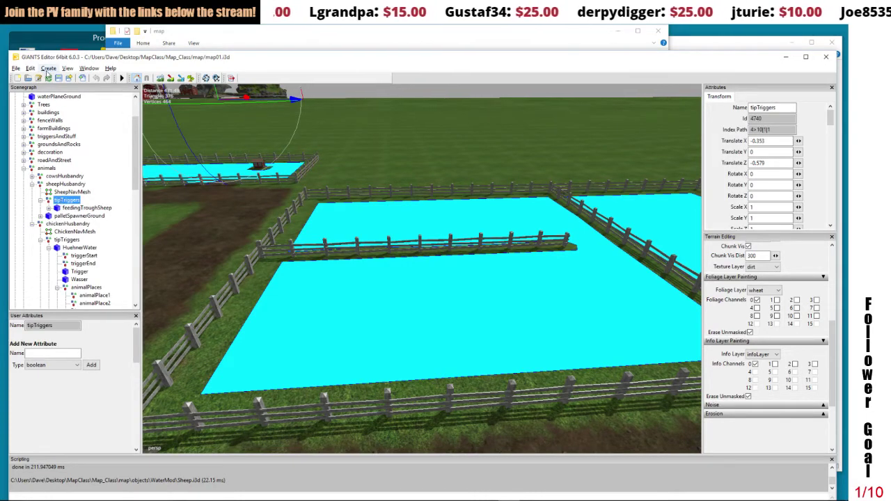
pyautogui.click(30, 68)
pyautogui.click(46, 131)
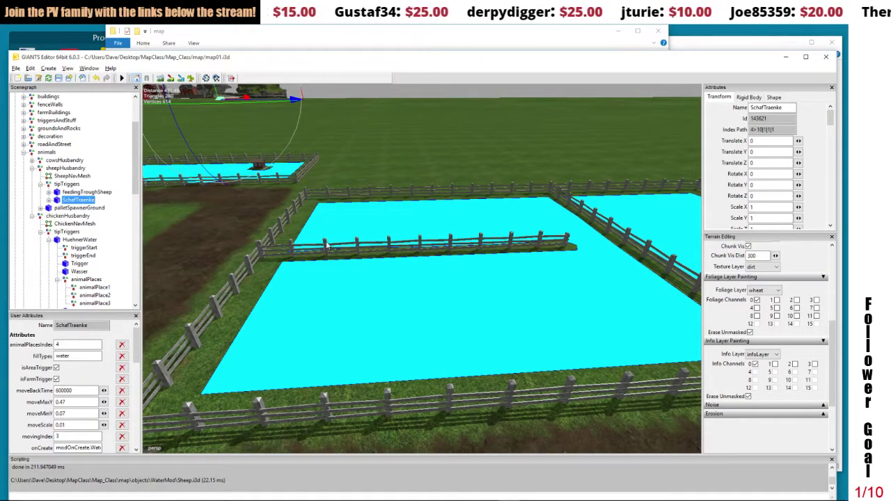
# Place SchafTraenke beside the sheep pen's outer fence along the dirt track and set its Y rotation to -90
pyautogui.moveTo(332, 241); pyautogui.dragTo(506, 246)
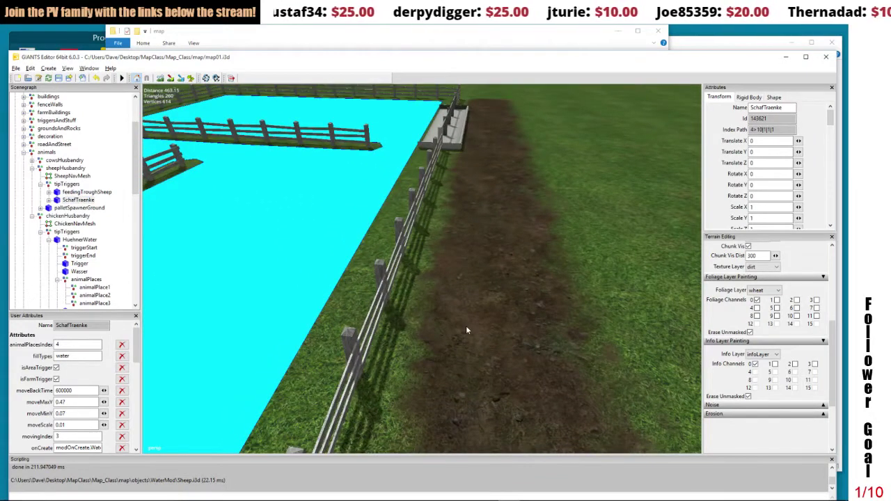
pyautogui.hotkey('ctrl', 'm')
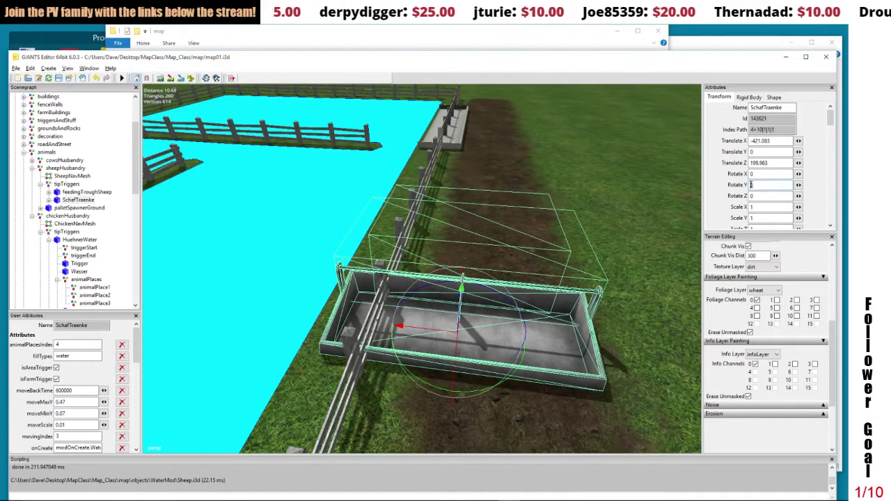
pyautogui.write('-90')
pyautogui.press('Return')
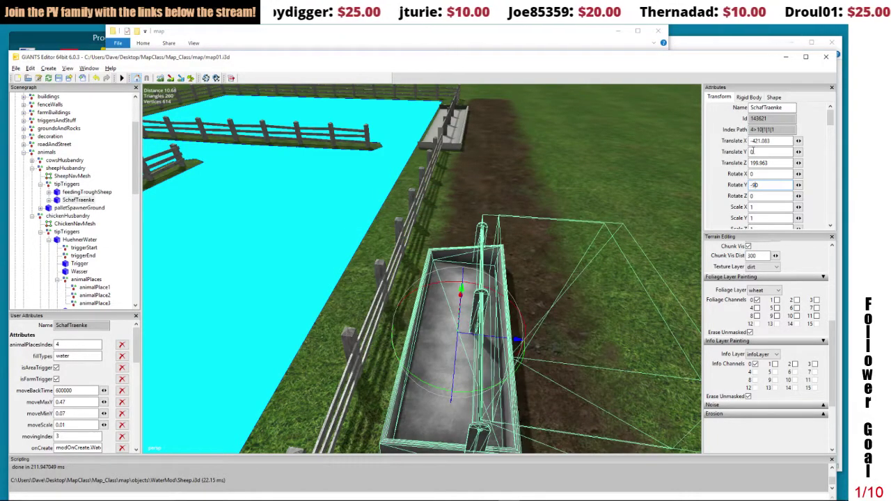
# Delete the sheep_fence fence03 section directly behind the SchafTraenke trough
pyautogui.moveTo(570, 195); pyautogui.dragTo(387, 258)
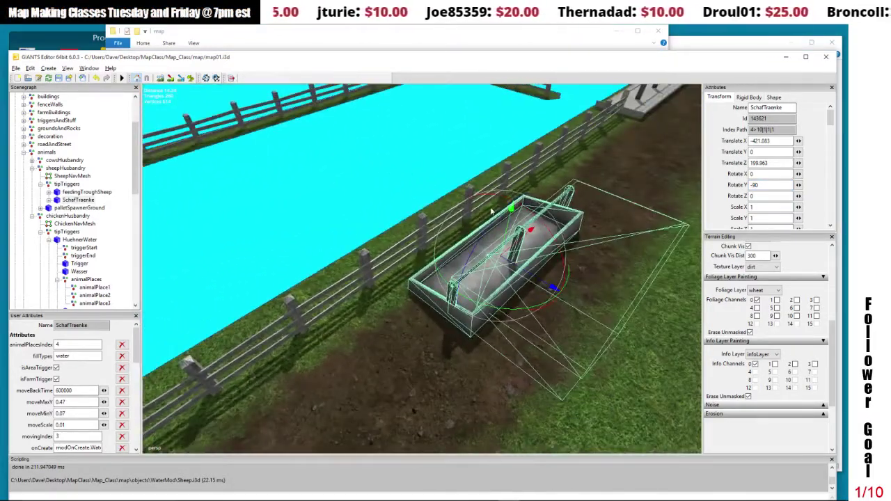
pyautogui.click(387, 258)
pyautogui.moveTo(387, 258); pyautogui.dragTo(439, 298)
pyautogui.click(442, 344)
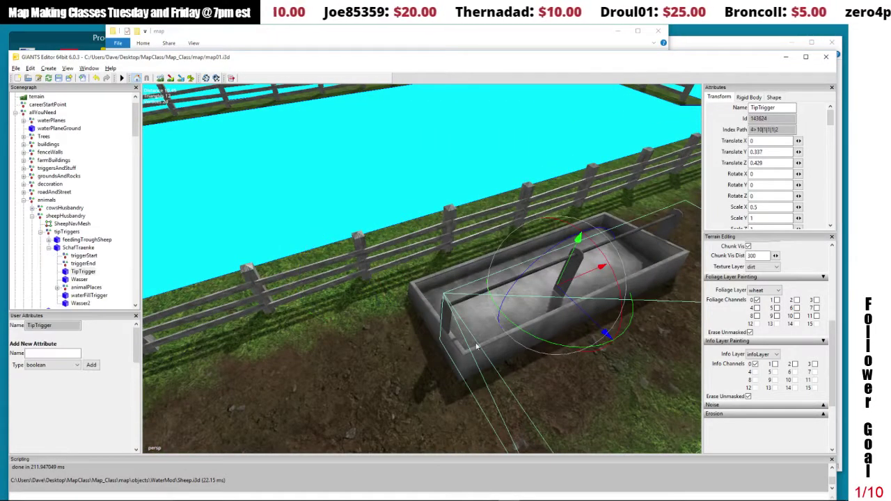
pyautogui.click(431, 236)
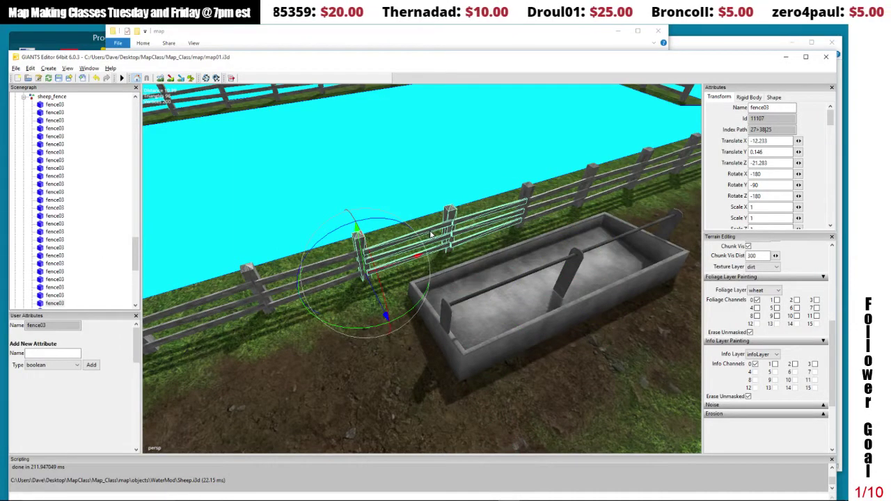
pyautogui.press('Delete')
# Slide the adjoining fence03 section along the fence line to about Translate Z -12.23, widening the gap for the trough
pyautogui.moveTo(492, 254); pyautogui.dragTo(428, 247)
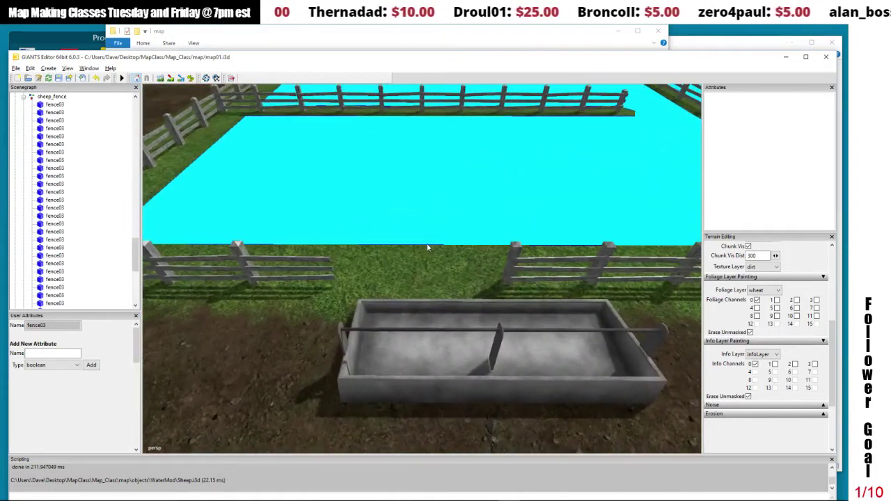
pyautogui.click(512, 275)
pyautogui.moveTo(546, 286); pyautogui.dragTo(633, 297)
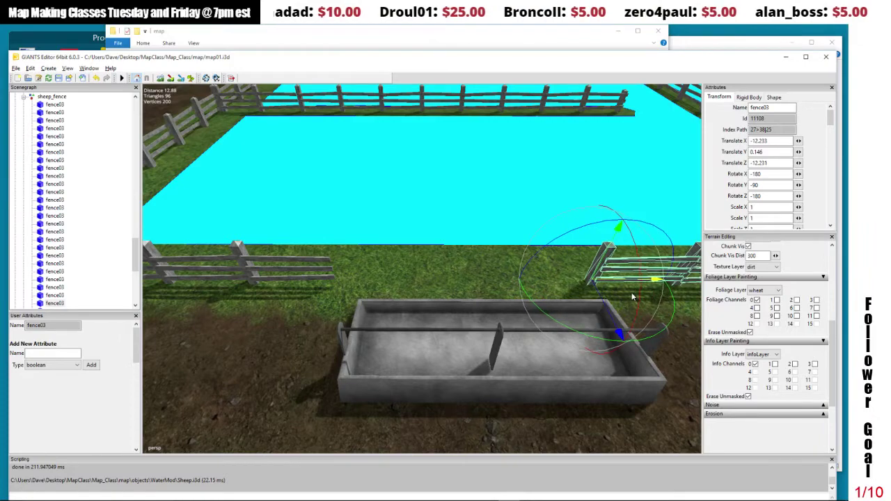
pyautogui.scroll(5, 633, 298)
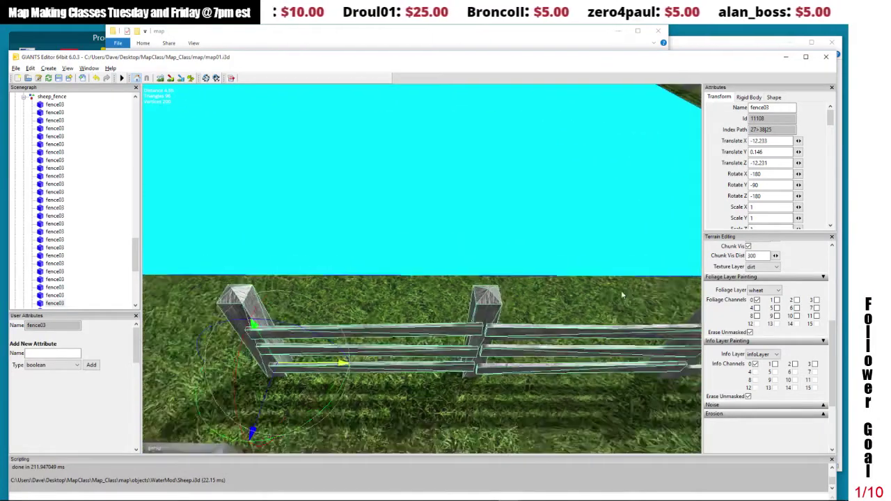
pyautogui.scroll(-5, 623, 294)
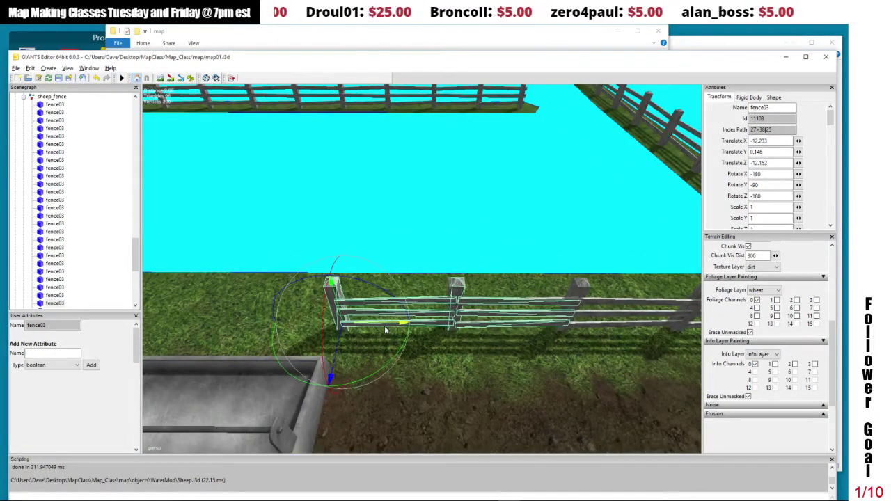
pyautogui.scroll(-5, 382, 331)
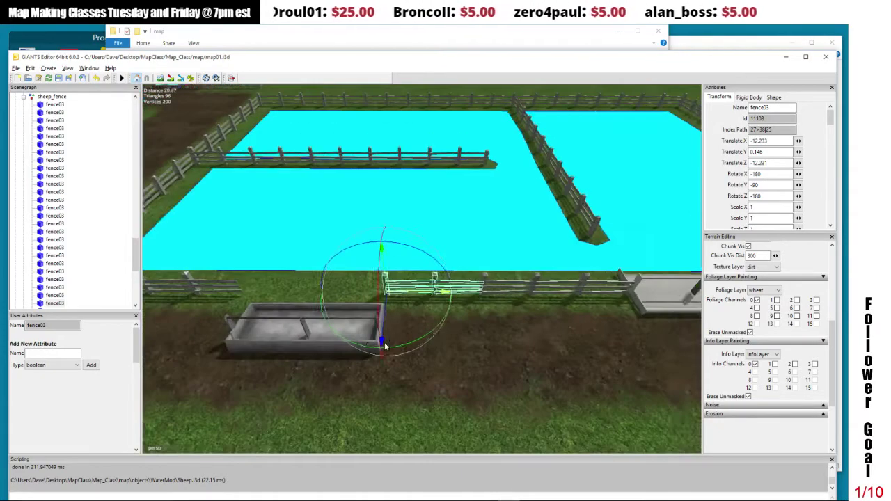
# Select the whole SchafTraenke object and move it into the fence gap, to about Translate X -417.90
pyautogui.moveTo(391, 341); pyautogui.dragTo(431, 347)
pyautogui.scroll(3, 432, 345)
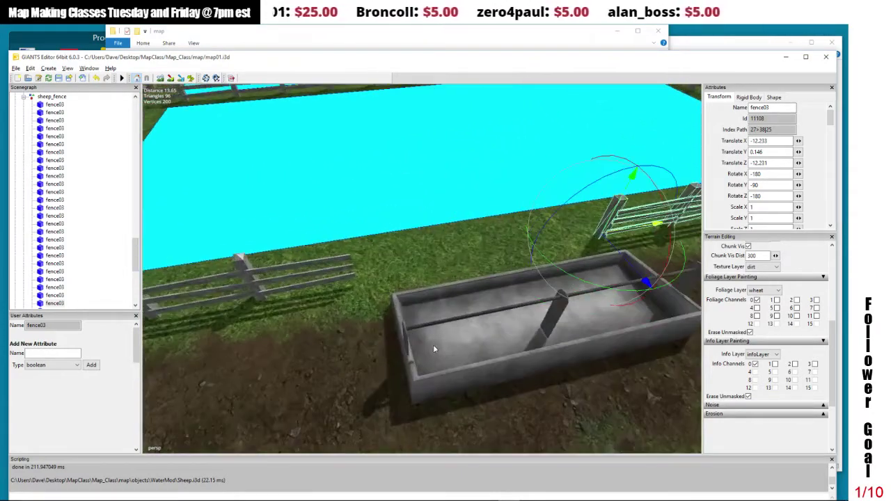
pyautogui.click(468, 342)
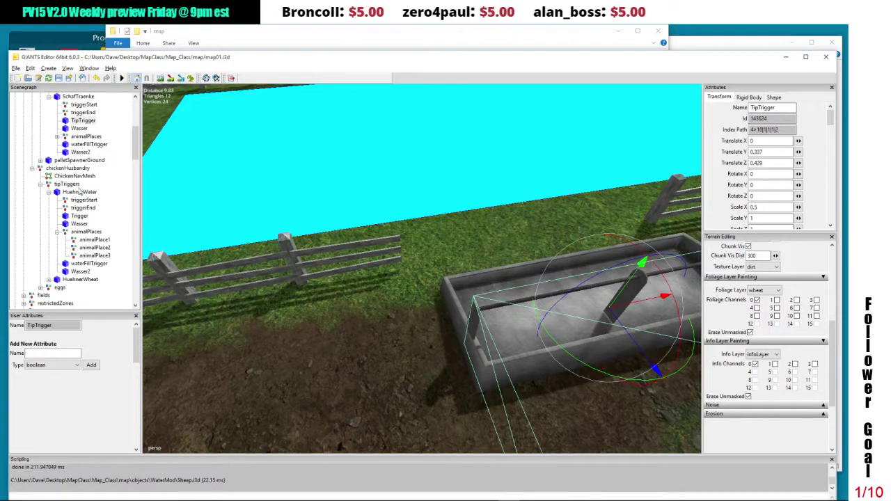
pyautogui.click(75, 96)
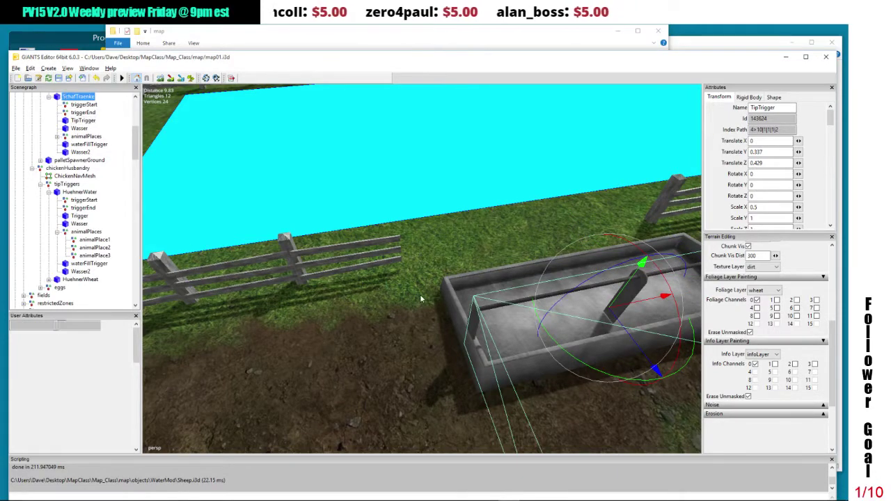
pyautogui.moveTo(624, 341); pyautogui.dragTo(394, 261)
pyautogui.scroll(8, 394, 262)
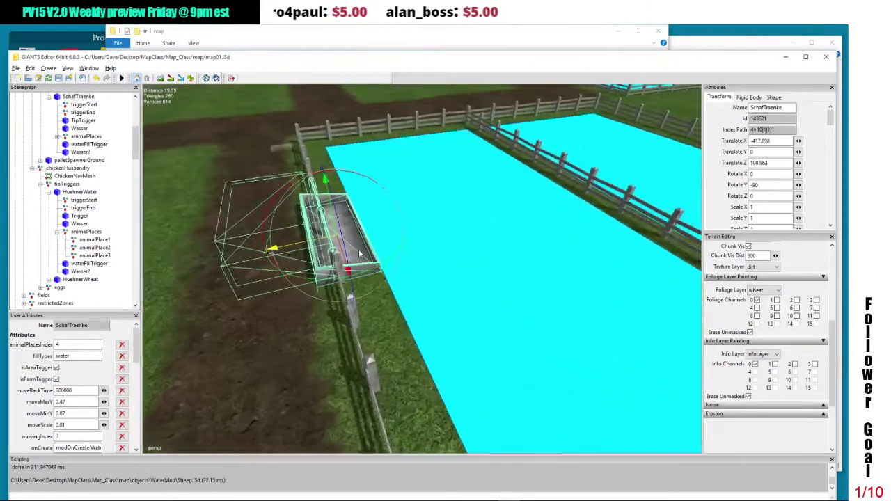
# Nudge SchafTraenke to about Translate X -417.92 so its centre bar lines up with the fence
pyautogui.scroll(2, 369, 249)
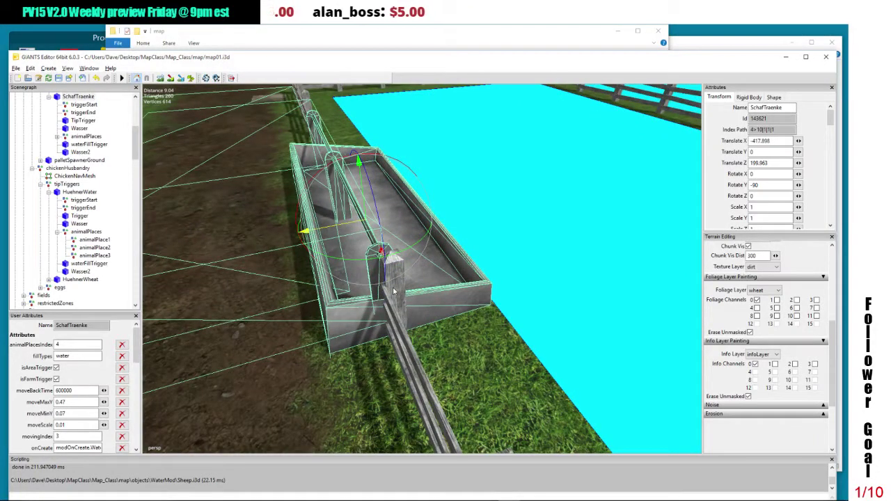
pyautogui.moveTo(331, 211); pyautogui.dragTo(299, 202)
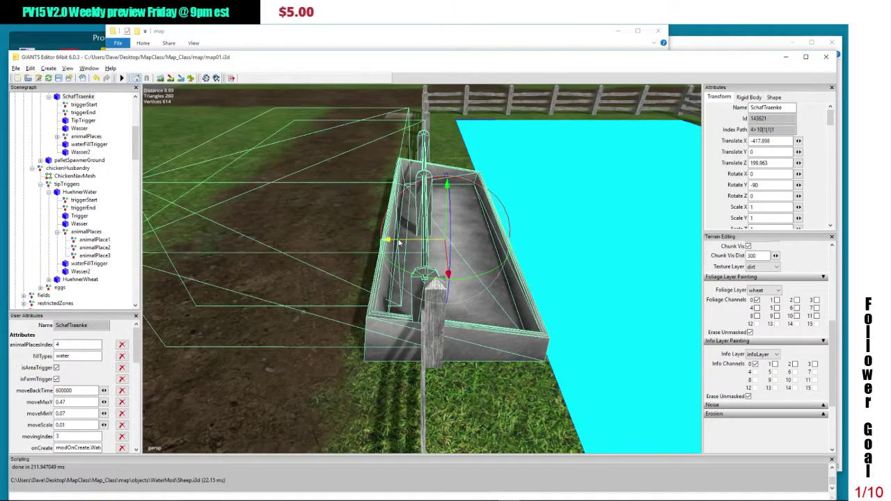
pyautogui.moveTo(399, 242); pyautogui.dragTo(505, 257)
# Duplicate the main_farm gardenFenceEnd post and place the copy where the sheep fence meets the feeding trough, about Translate X -31.66, Z 152.58
pyautogui.scroll(3, 502, 256)
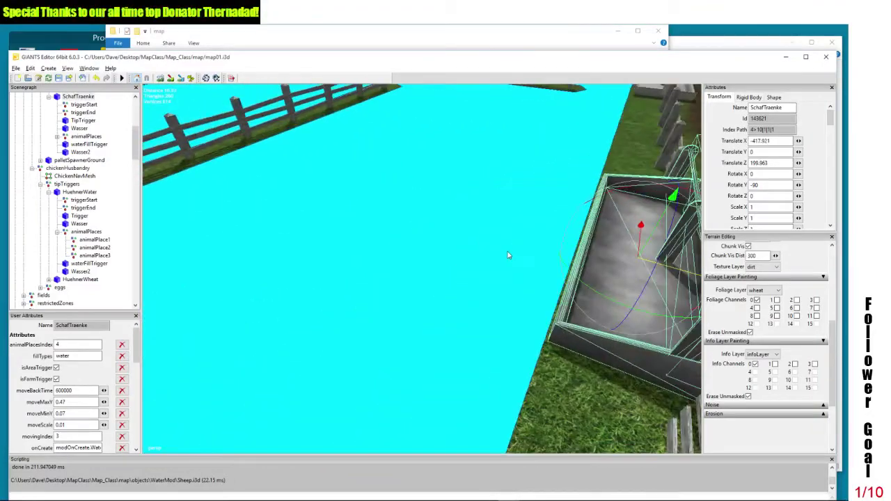
pyautogui.scroll(-5, 524, 243)
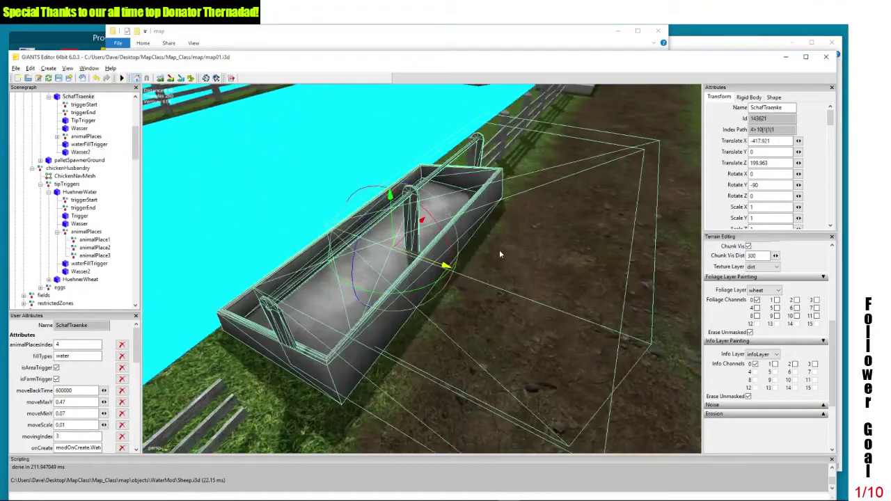
pyautogui.moveTo(498, 253); pyautogui.dragTo(450, 253)
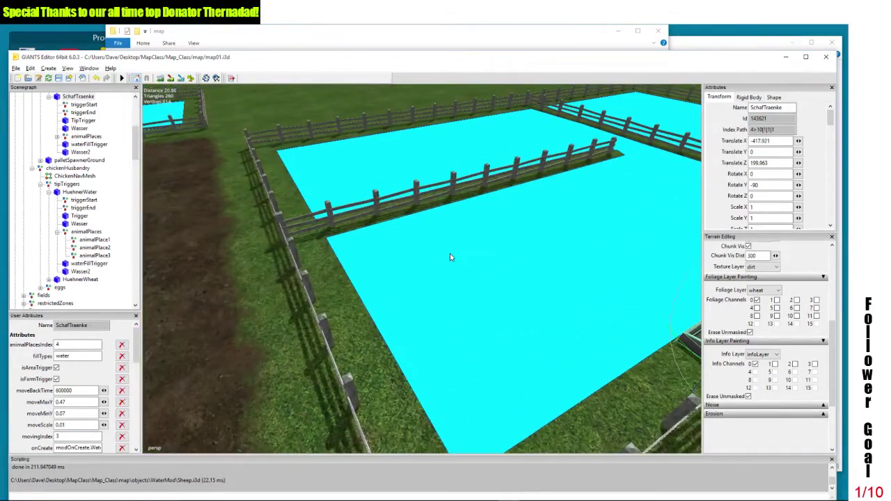
pyautogui.click(315, 218)
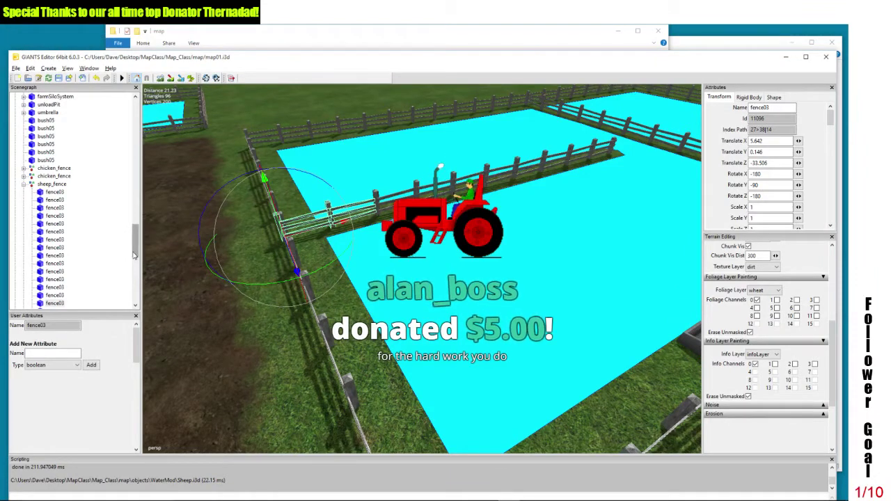
pyautogui.moveTo(134, 255); pyautogui.dragTo(143, 214)
pyautogui.click(66, 153)
pyautogui.moveTo(479, 312); pyautogui.dragTo(394, 322)
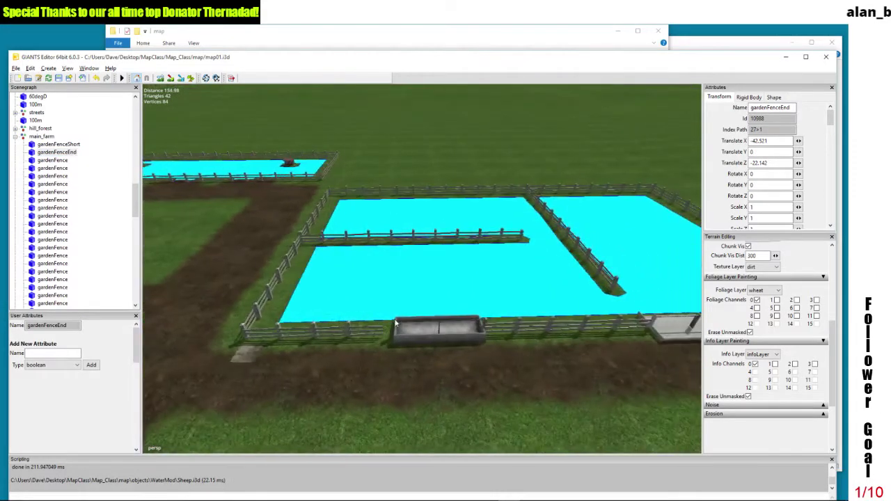
pyautogui.click(395, 323)
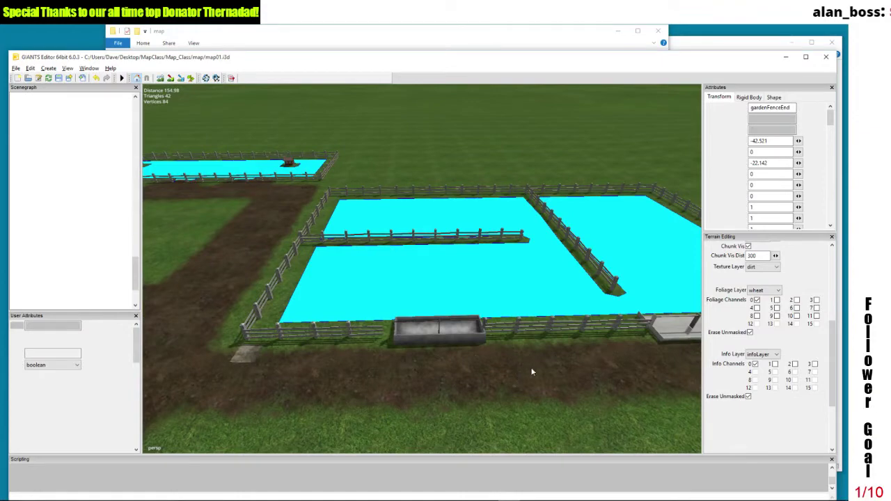
pyautogui.scroll(10, 542, 354)
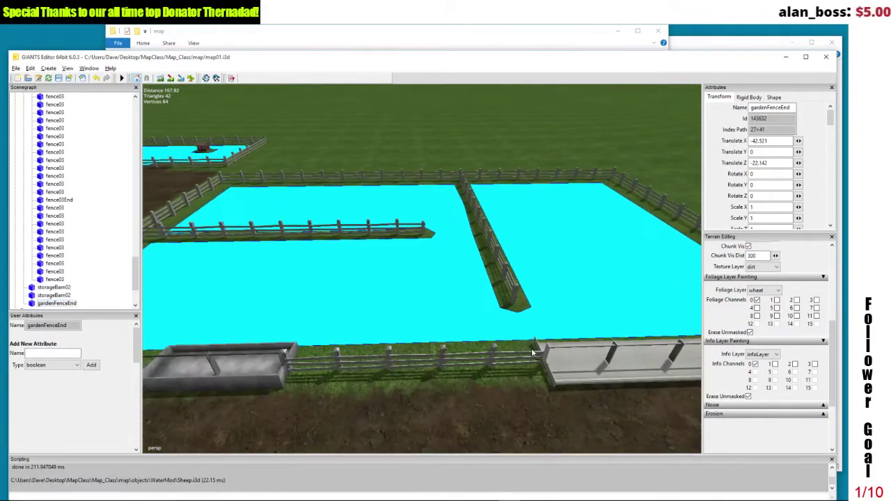
pyautogui.moveTo(529, 341); pyautogui.dragTo(465, 384)
pyautogui.keyDown('ctrl'); pyautogui.keyDown('shift'); pyautogui.click(464, 380); pyautogui.keyUp('shift'); pyautogui.keyUp('ctrl')
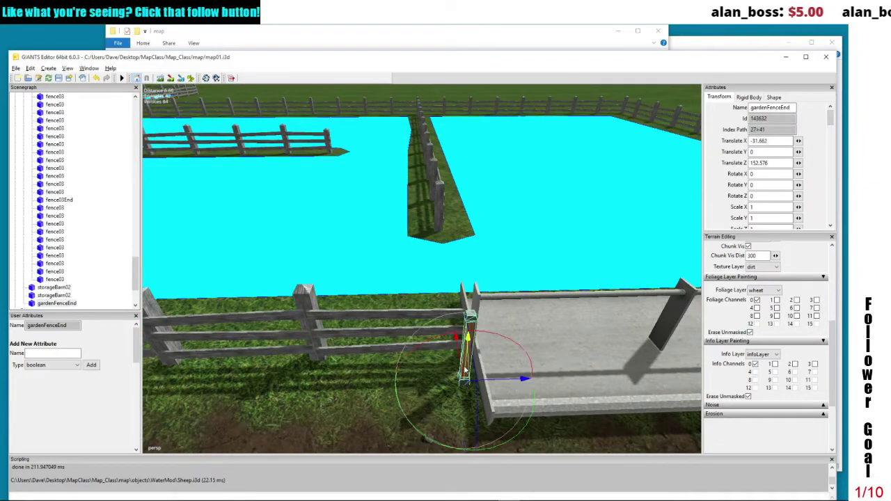
# Duplicate a sheep_fence fence03End post, place the copy in front of the fence near the feeding trough, and delete the gardenFenceEnd copy
pyautogui.click(340, 315)
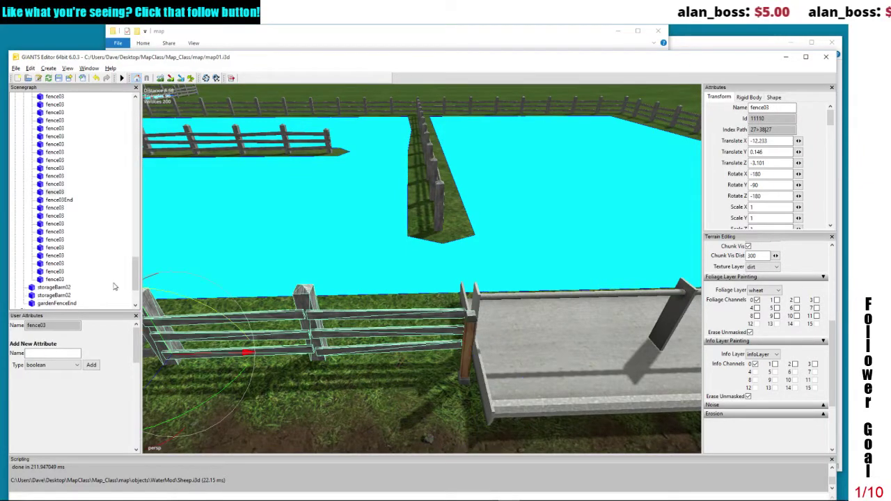
pyautogui.click(68, 201)
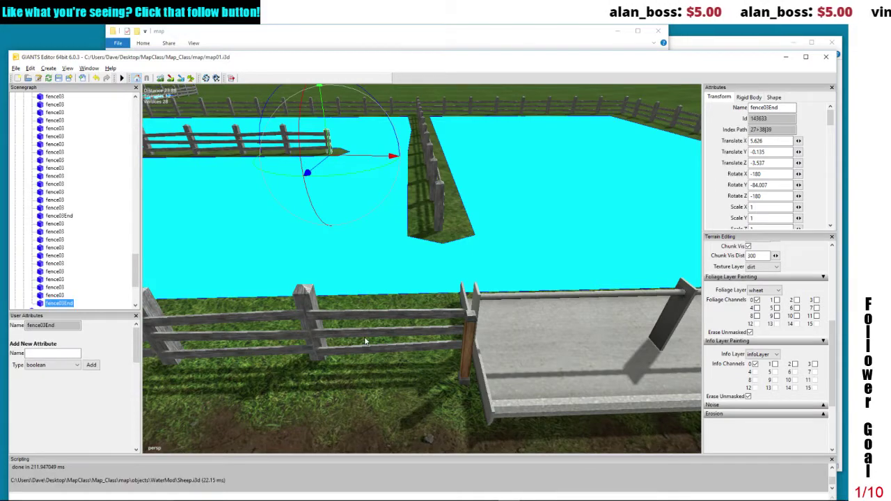
pyautogui.scroll(-3, 368, 358)
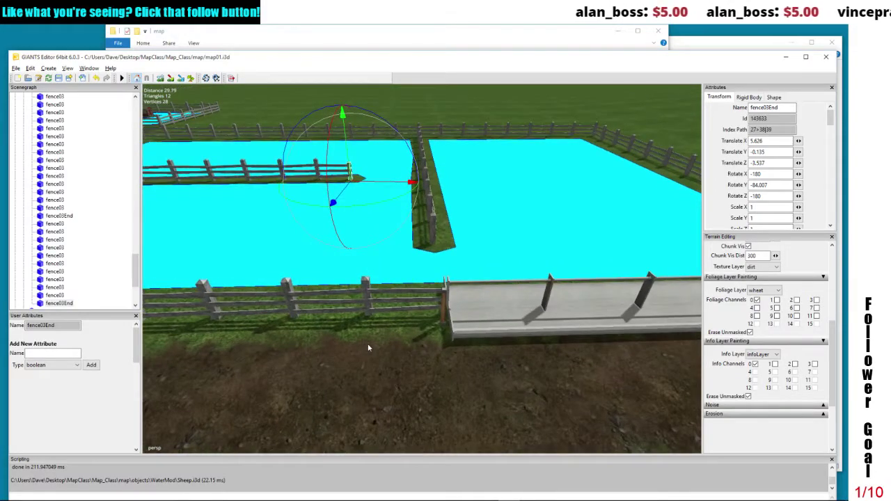
pyautogui.click(444, 313)
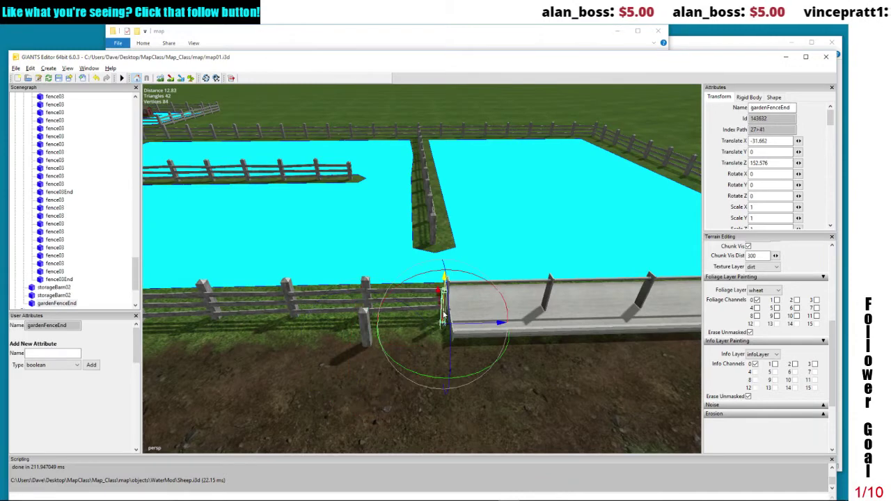
# Set the new fence03End post's Rotate Y to 0 and move it to the fence end at about Translate X -12.36, Z 2.87
pyautogui.click(364, 328)
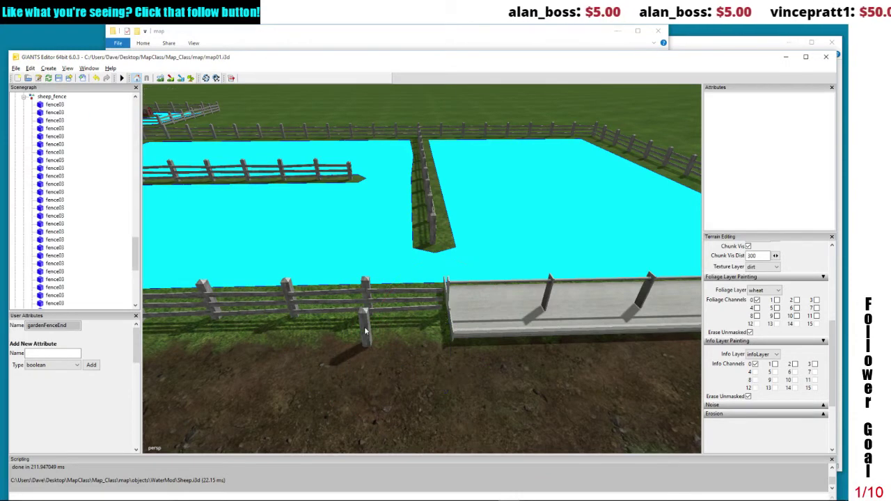
pyautogui.moveTo(405, 349); pyautogui.dragTo(478, 355)
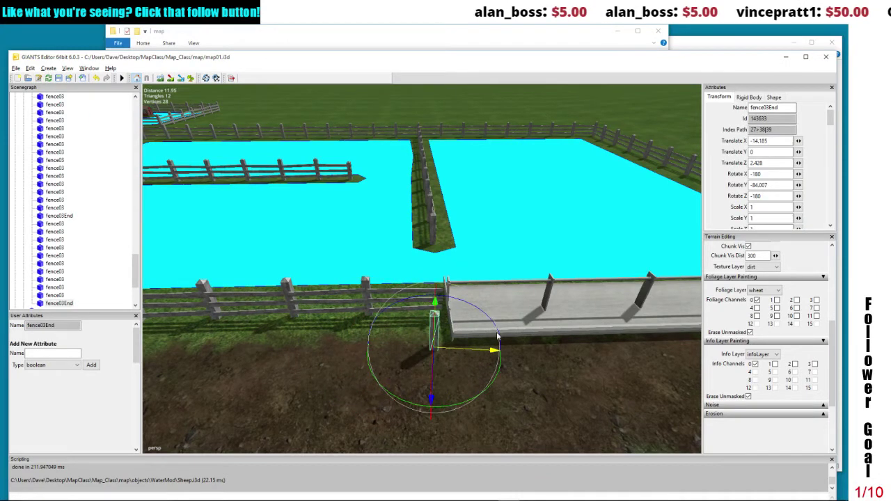
pyautogui.write('0')
pyautogui.moveTo(400, 207); pyautogui.dragTo(483, 323)
pyautogui.moveTo(682, 353); pyautogui.dragTo(351, 334)
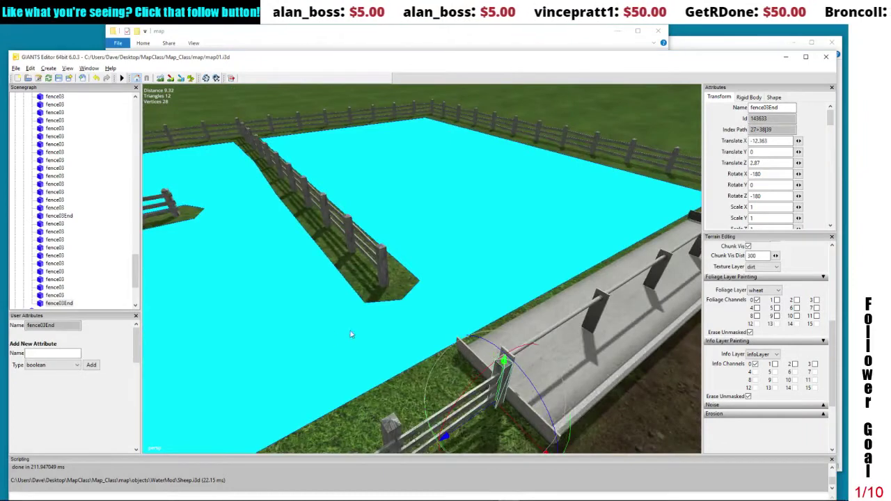
# Examine the animalPlaces groups of feedingTroughSheep and SchafTraenke, selecting animalPlace1 of the water trough
pyautogui.click(613, 343)
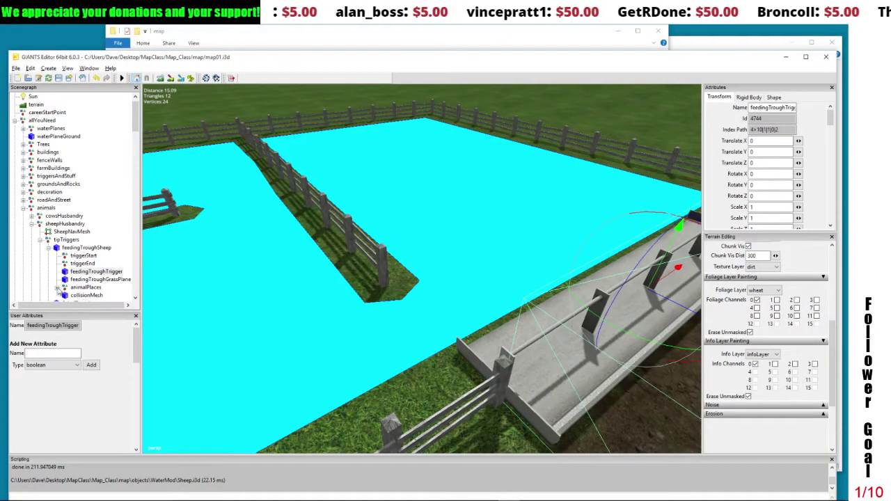
pyautogui.click(57, 287)
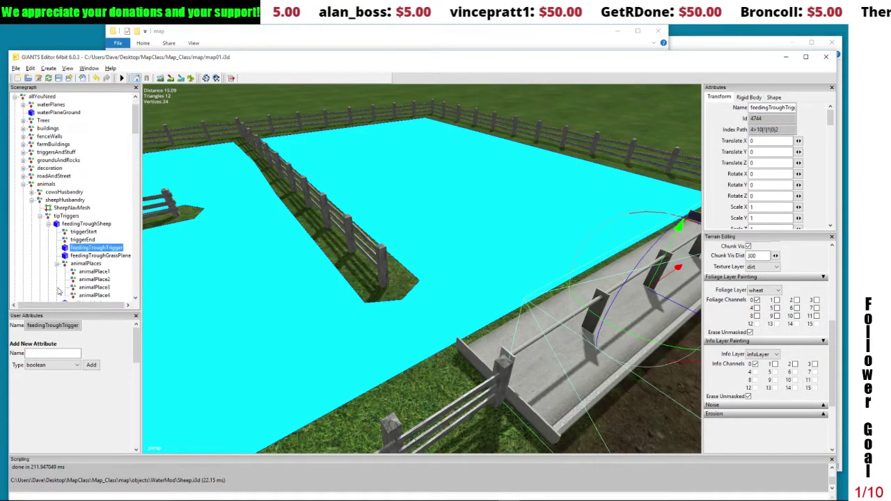
pyautogui.click(48, 224)
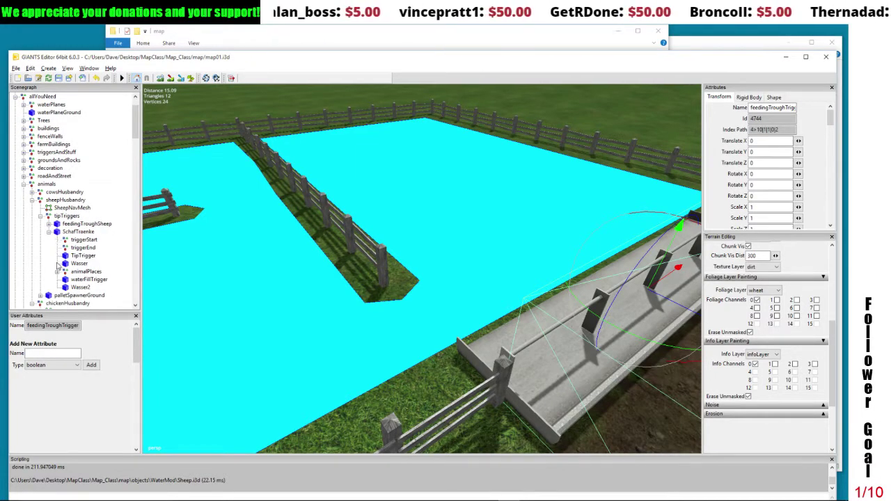
pyautogui.click(78, 231)
pyautogui.click(57, 271)
pyautogui.click(82, 280)
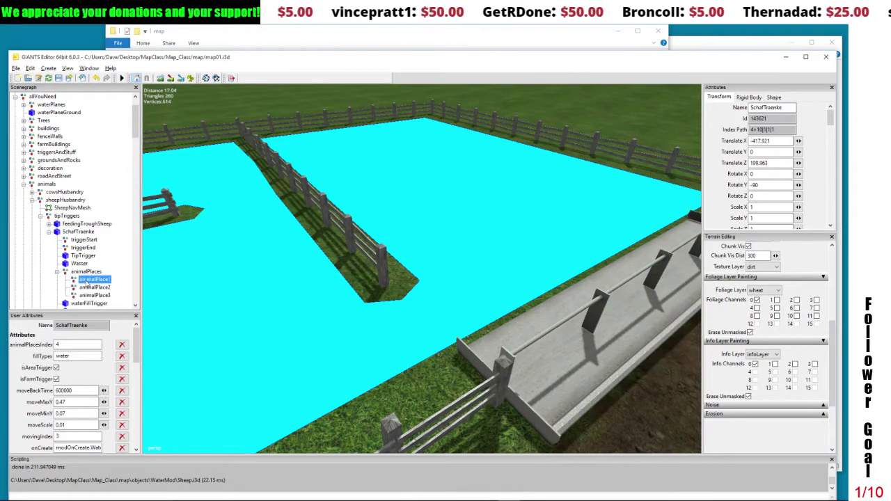
pyautogui.moveTo(350, 299); pyautogui.dragTo(392, 303)
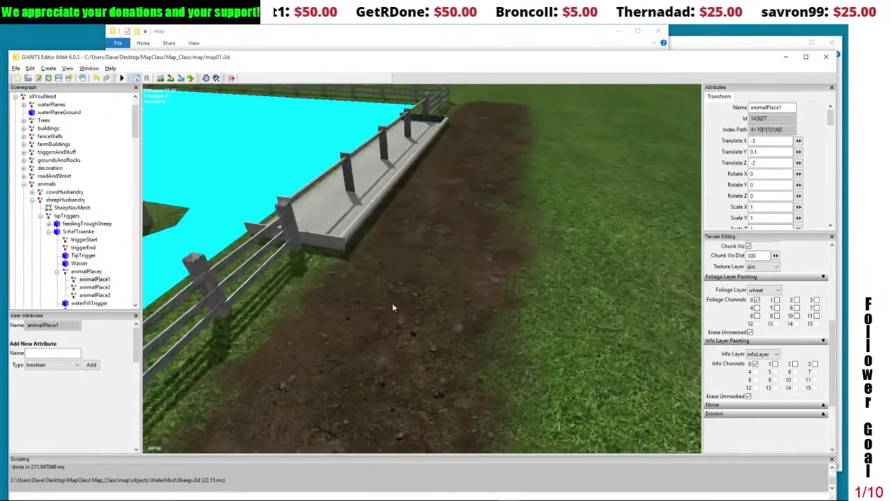
# Duplicate the fence03End post and slide the copy along the fence to the far end of SchafTraenke, about Translate Z -21.18
pyautogui.click(304, 232)
pyautogui.moveTo(305, 231); pyautogui.dragTo(336, 222)
pyautogui.hotkey('ctrl', 'd')
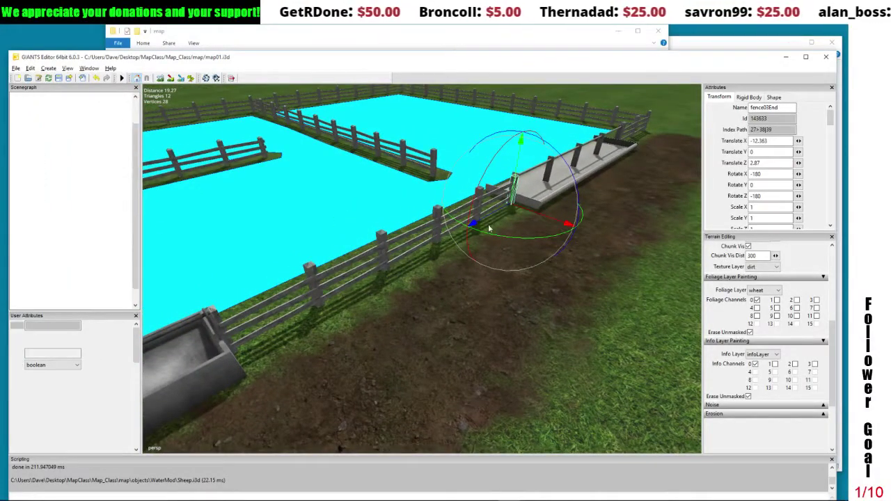
pyautogui.moveTo(499, 216); pyautogui.dragTo(340, 338)
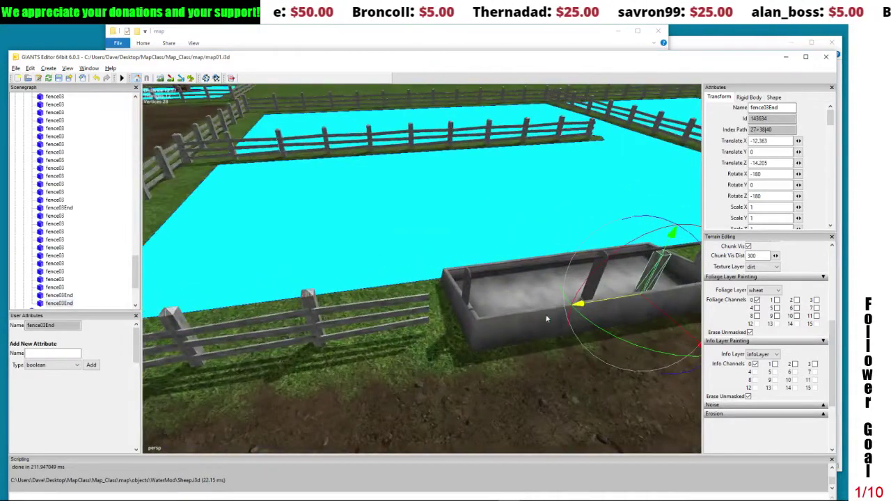
pyautogui.moveTo(592, 305); pyautogui.dragTo(365, 313)
# Select the whole SchafTraenke object and slide it along the fence line to about Translate Z 199.58, centring it between the posts
pyautogui.click(451, 323)
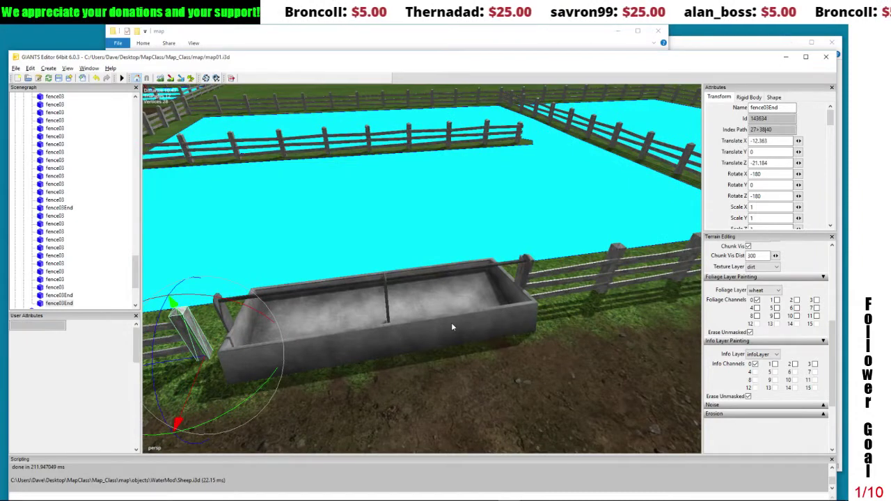
pyautogui.moveTo(133, 142); pyautogui.dragTo(131, 130)
pyautogui.click(80, 137)
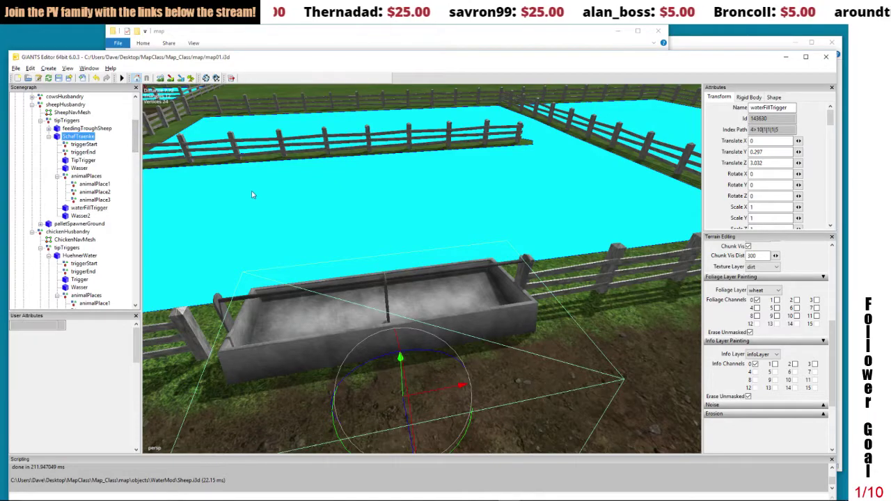
pyautogui.press('f')
pyautogui.moveTo(460, 315); pyautogui.dragTo(518, 329)
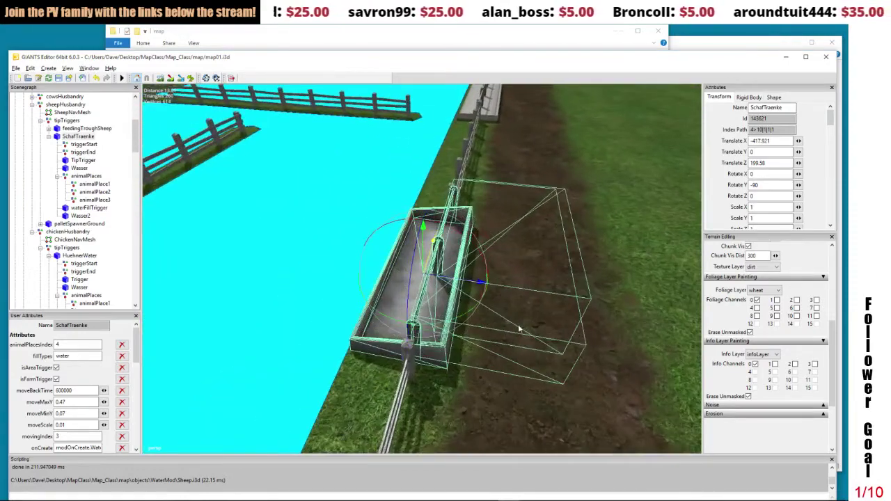
# Check where animalPlace1, animalPlace2 and animalPlace3 of SchafTraenke sit relative to the sheep navigation mesh
pyautogui.click(91, 185)
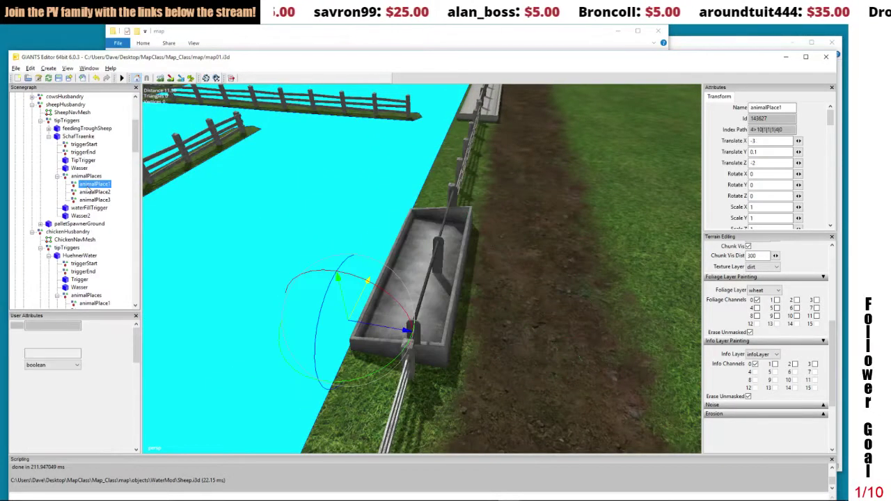
pyautogui.moveTo(370, 236); pyautogui.dragTo(427, 242)
pyautogui.click(96, 192)
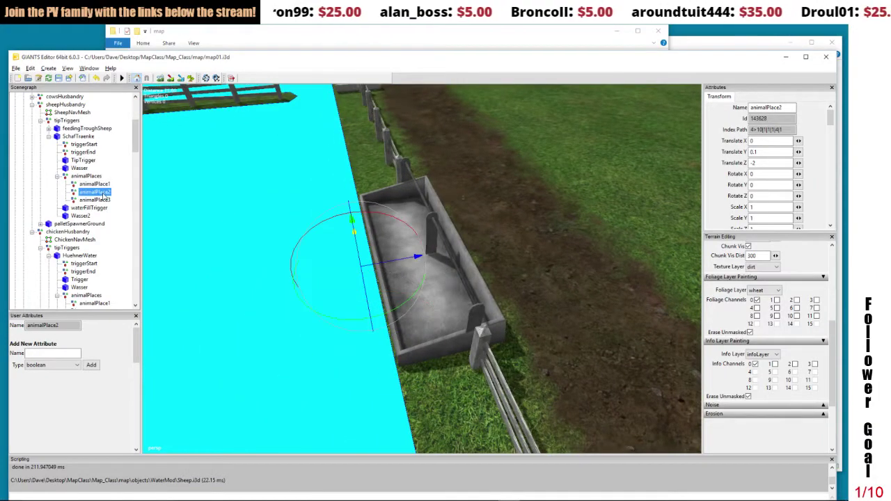
pyautogui.moveTo(290, 228); pyautogui.dragTo(454, 220)
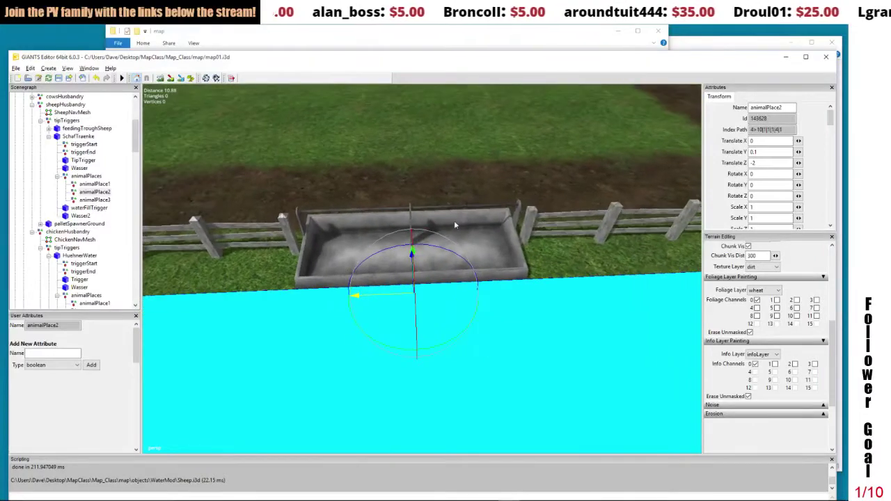
pyautogui.click(89, 200)
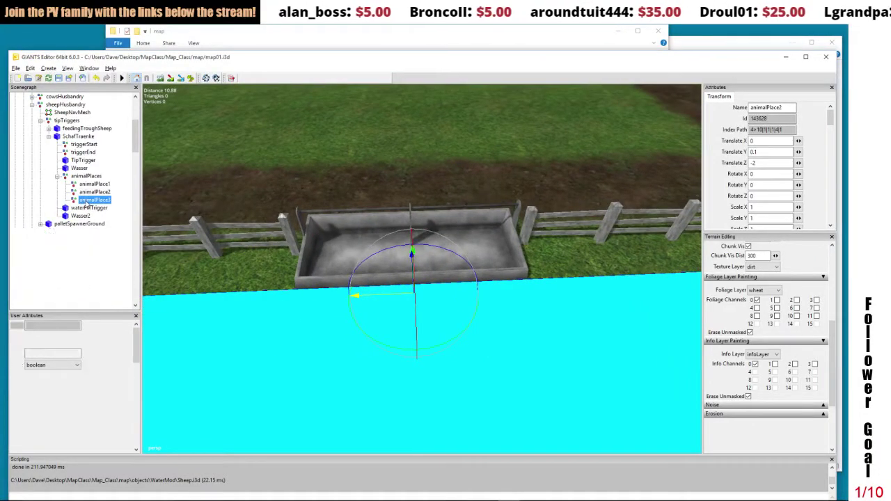
pyautogui.moveTo(234, 214); pyautogui.dragTo(313, 246)
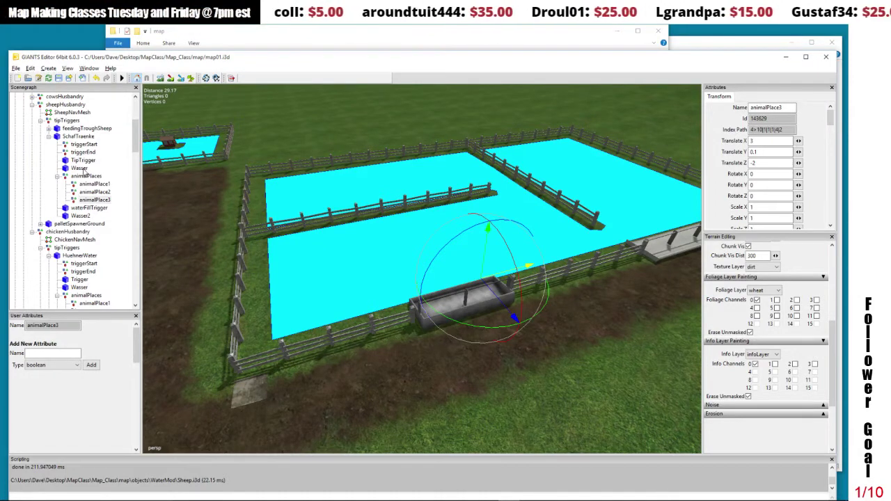
# Collapse the SchafTraenke group and review its user attributes, from animalPlacesIndex down to triggerIndex and waterTriggerIndex
pyautogui.click(58, 177)
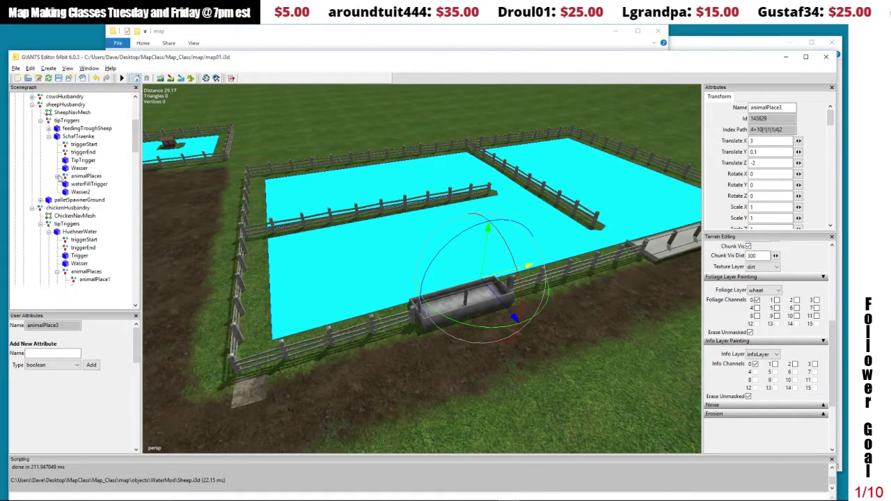
pyautogui.click(49, 138)
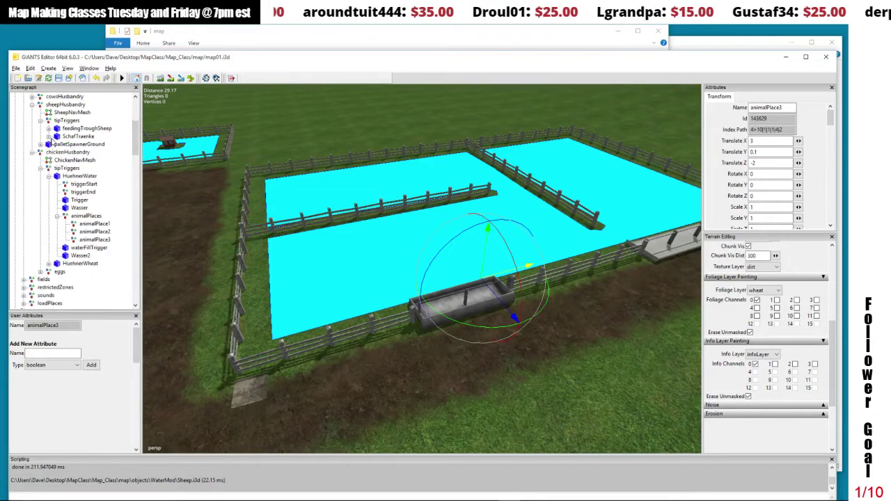
pyautogui.click(67, 121)
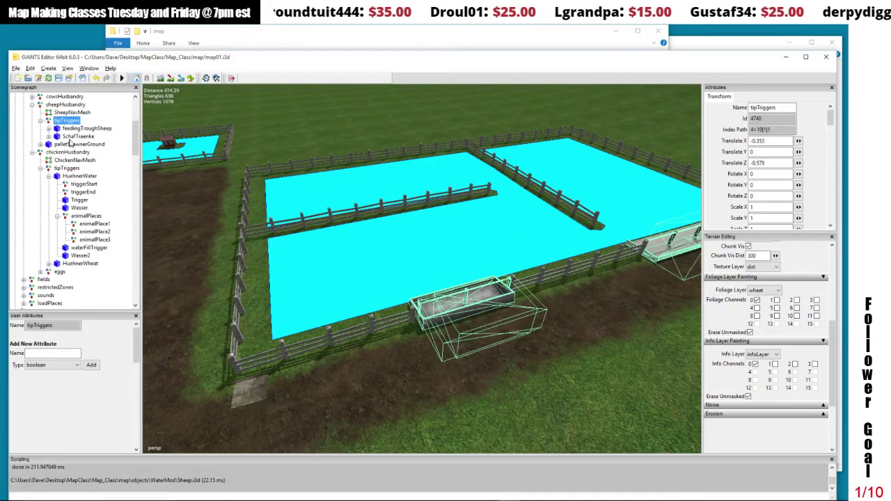
pyautogui.click(69, 136)
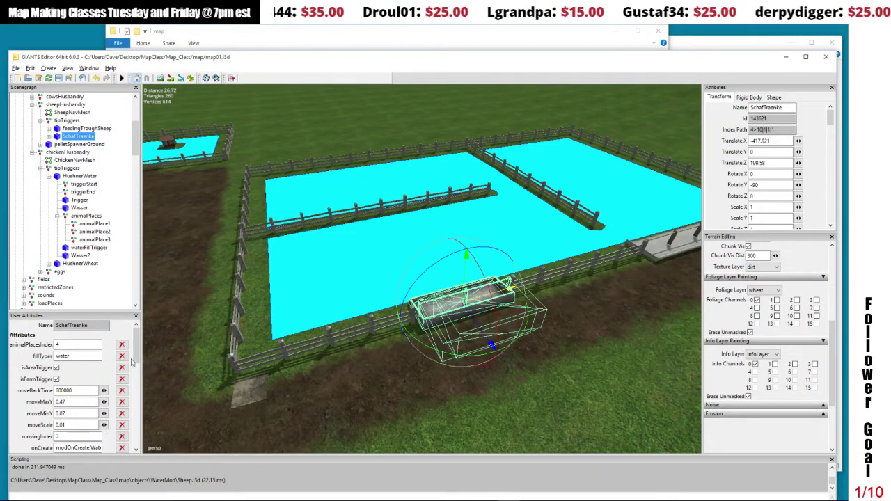
pyautogui.moveTo(138, 340); pyautogui.dragTo(140, 356)
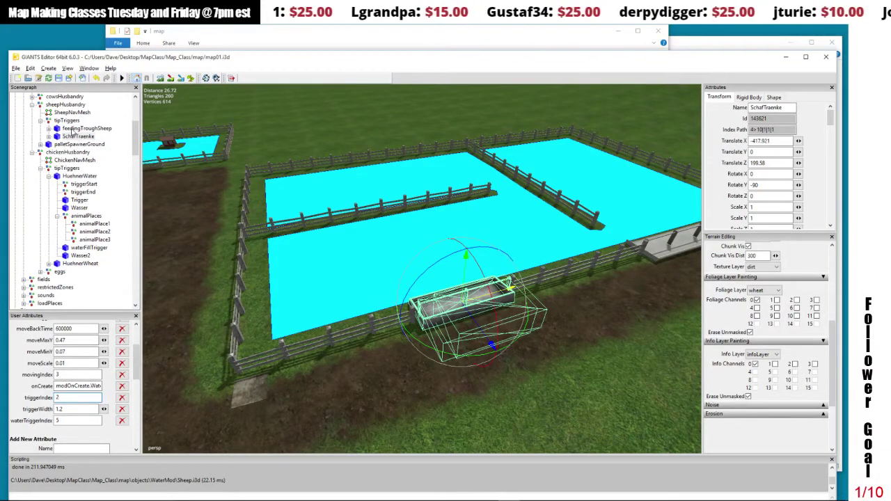
# Inspect the TipTrigger inside the SchafTraenke group and collapse the group again
pyautogui.click(48, 137)
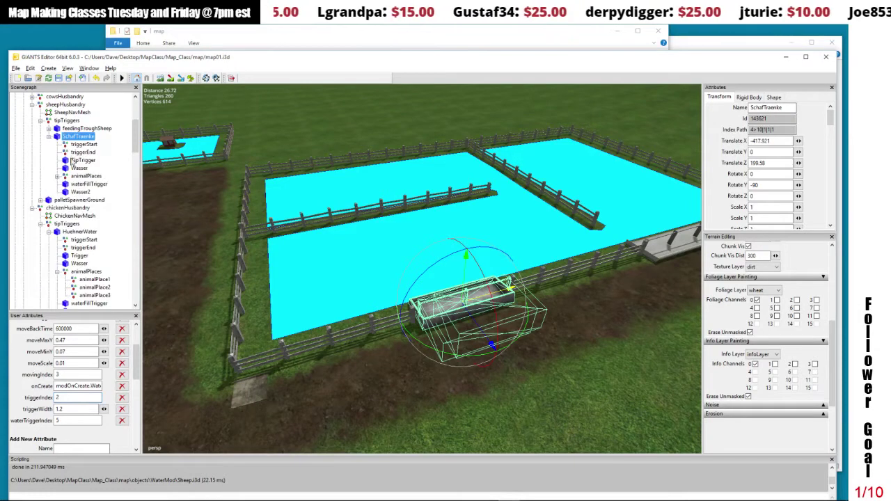
pyautogui.click(72, 160)
pyautogui.click(49, 137)
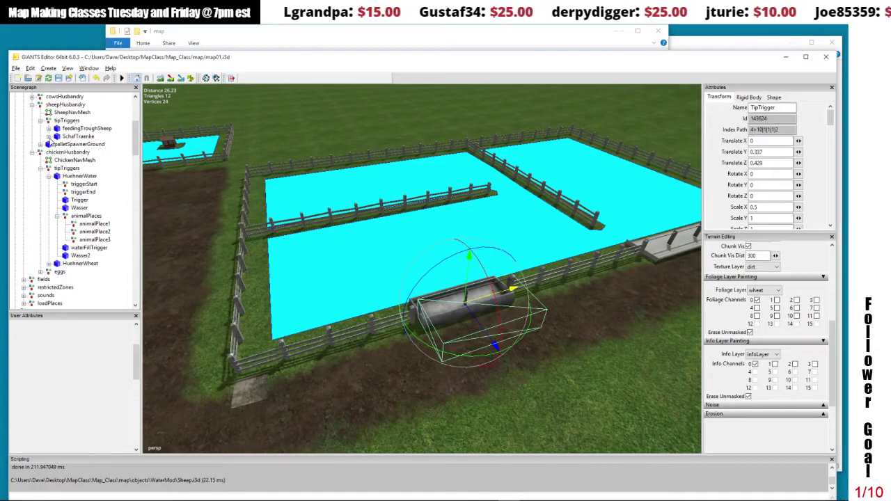
# Import Cow.i3d from the WaterMod folder into the map
pyautogui.click(66, 122)
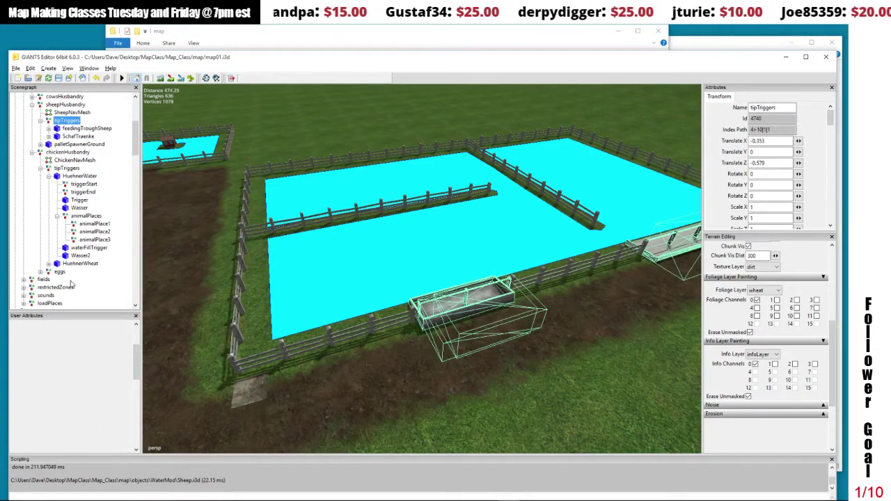
pyautogui.moveTo(135, 149); pyautogui.dragTo(139, 127)
pyautogui.click(82, 78)
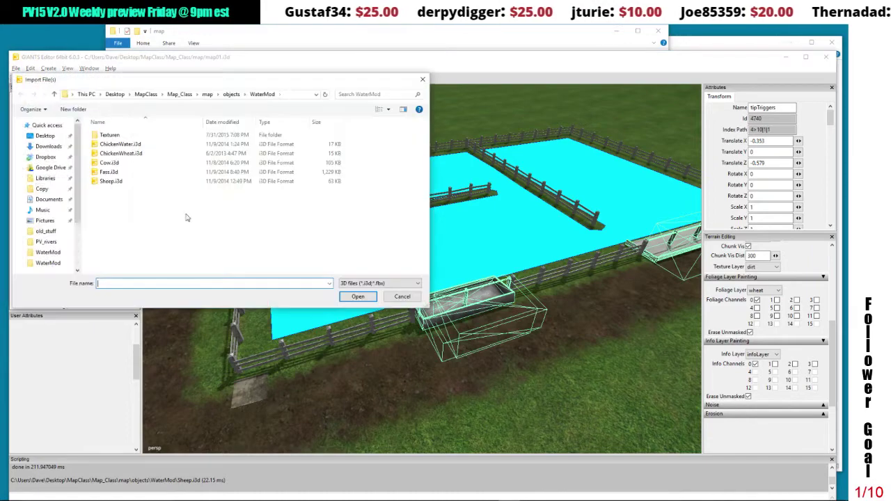
pyautogui.click(112, 163)
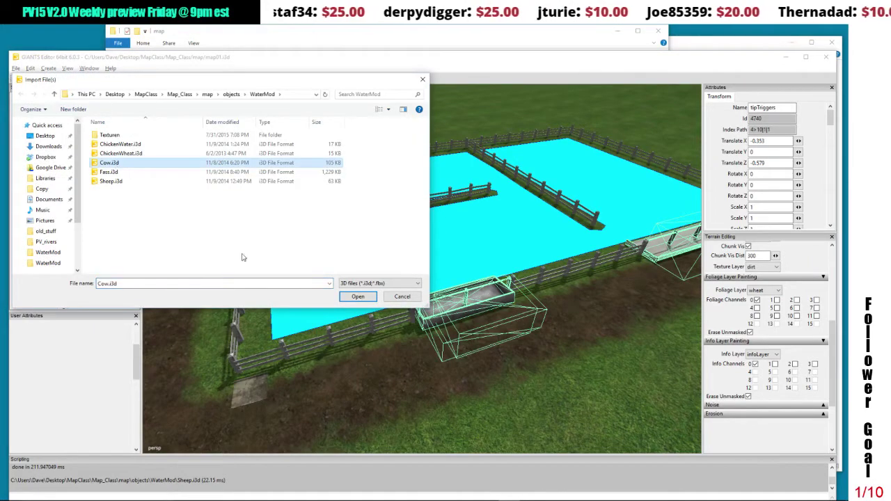
pyautogui.click(354, 299)
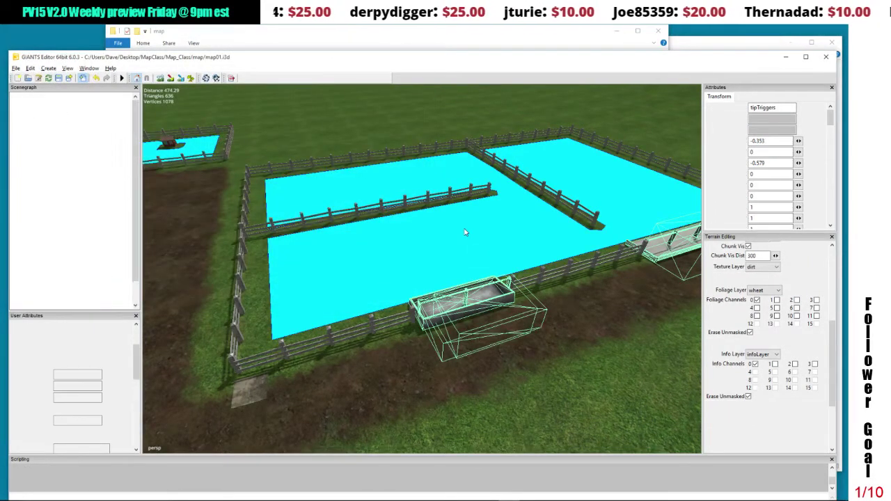
# Cut the imported Traenke object and paste it into the tipTriggers group of cowsHusbandry
pyautogui.moveTo(466, 233); pyautogui.dragTo(404, 338)
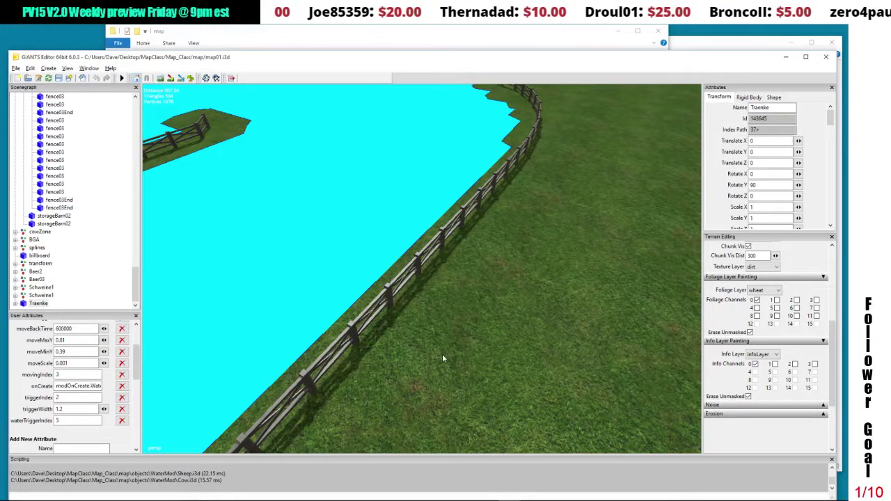
pyautogui.click(31, 69)
pyautogui.click(56, 123)
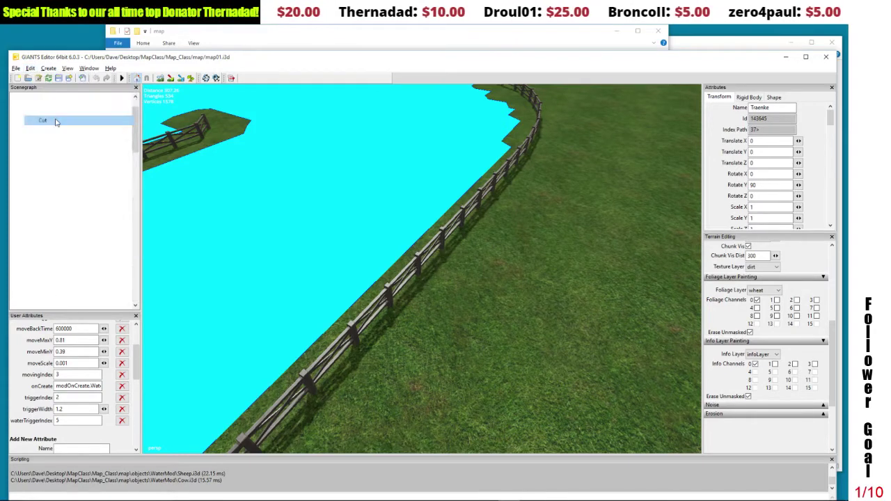
pyautogui.moveTo(130, 257); pyautogui.dragTo(126, 109)
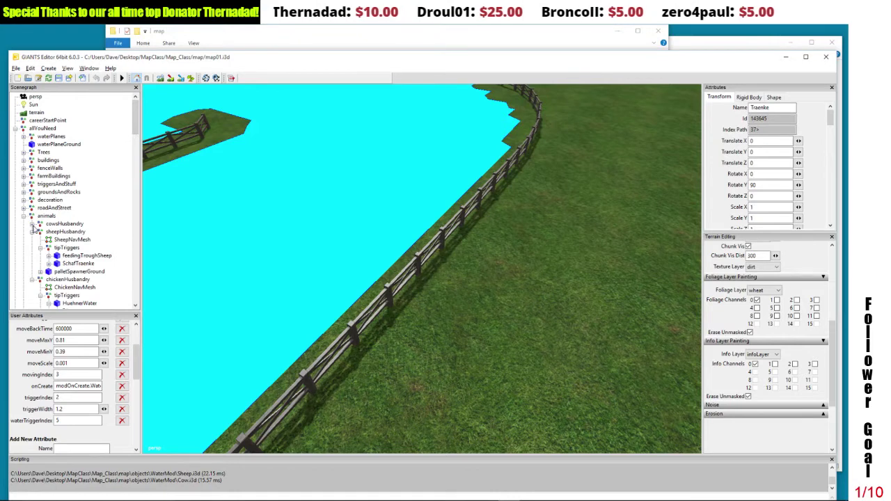
pyautogui.click(32, 224)
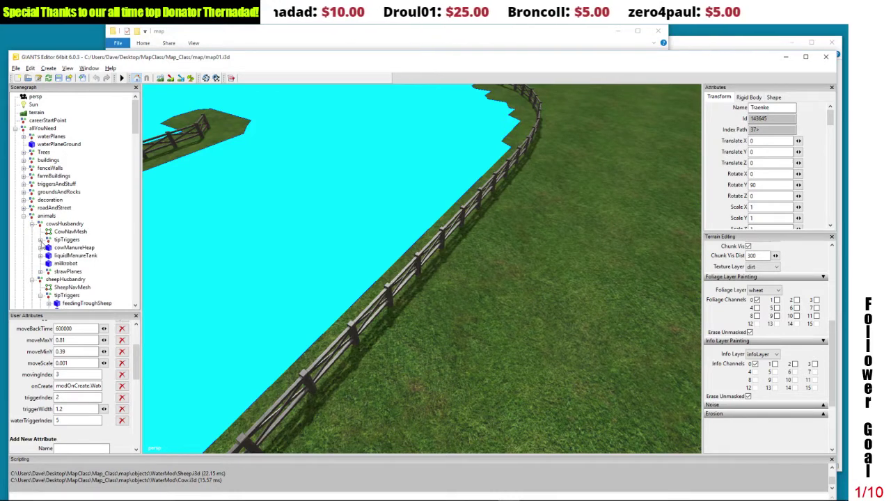
pyautogui.click(40, 239)
pyautogui.click(67, 240)
pyautogui.click(30, 69)
pyautogui.click(44, 140)
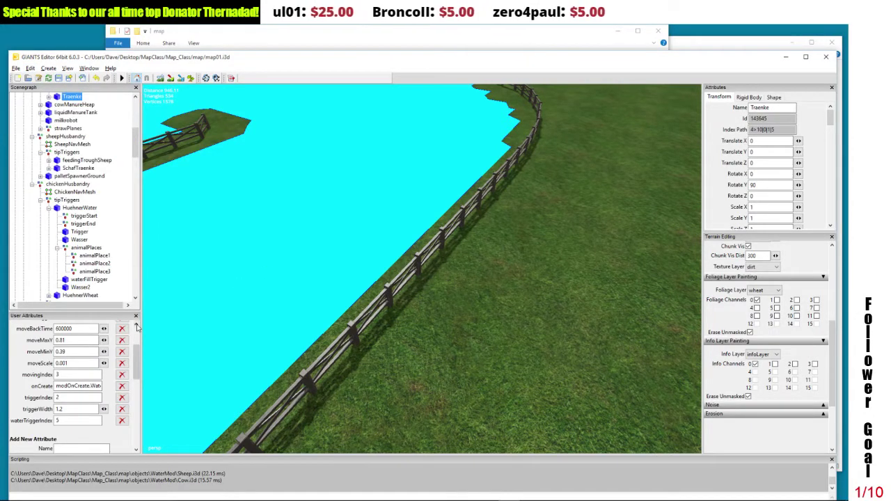
# Place Traenke on the grass beside the cow pasture fence, at about Translate X -721.1, Z 623.7
pyautogui.moveTo(136, 363); pyautogui.dragTo(138, 340)
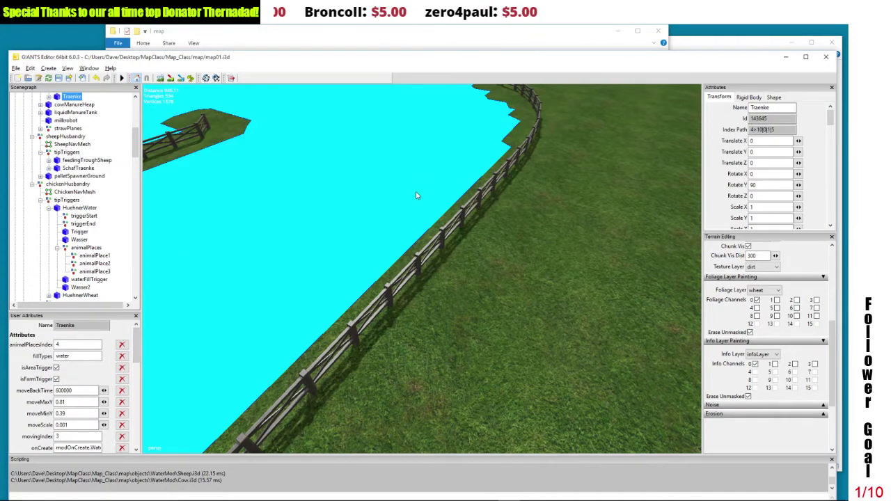
pyautogui.scroll(-5, 476, 193)
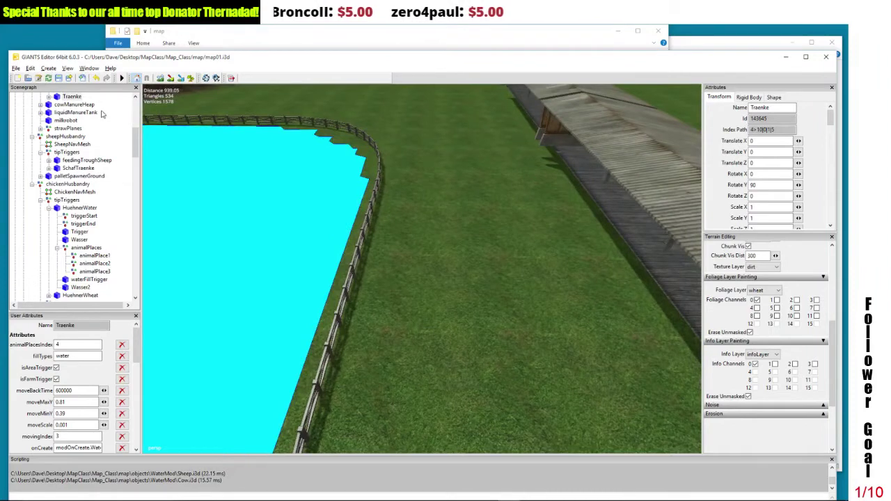
pyautogui.click(72, 97)
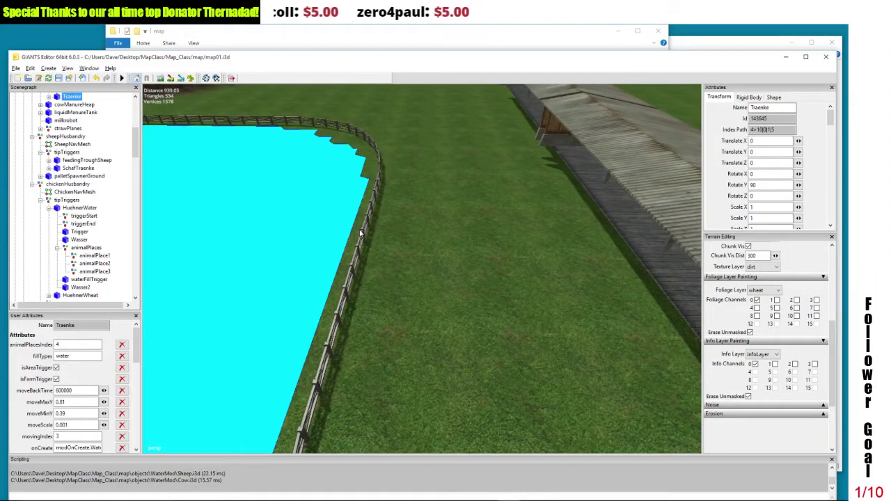
pyautogui.click(415, 271)
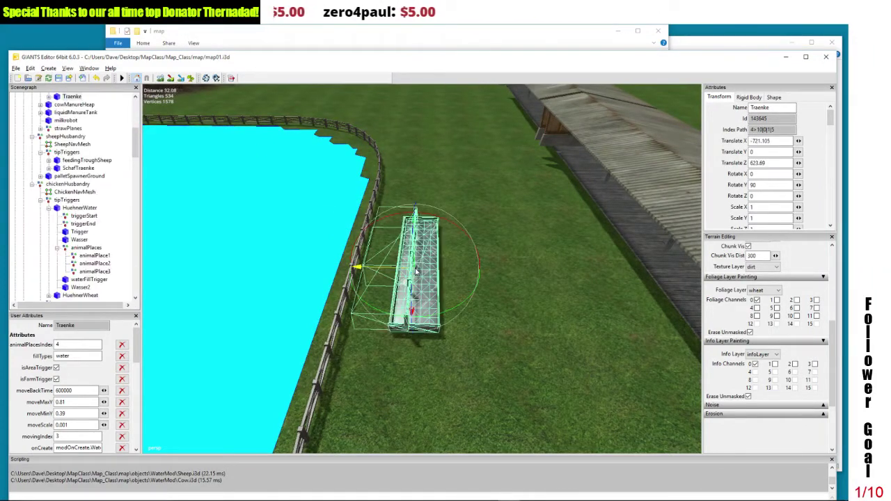
# Set the Traenke trough's Rotate Y to -90 so its trigger side faces away from the pasture
pyautogui.scroll(5, 461, 176)
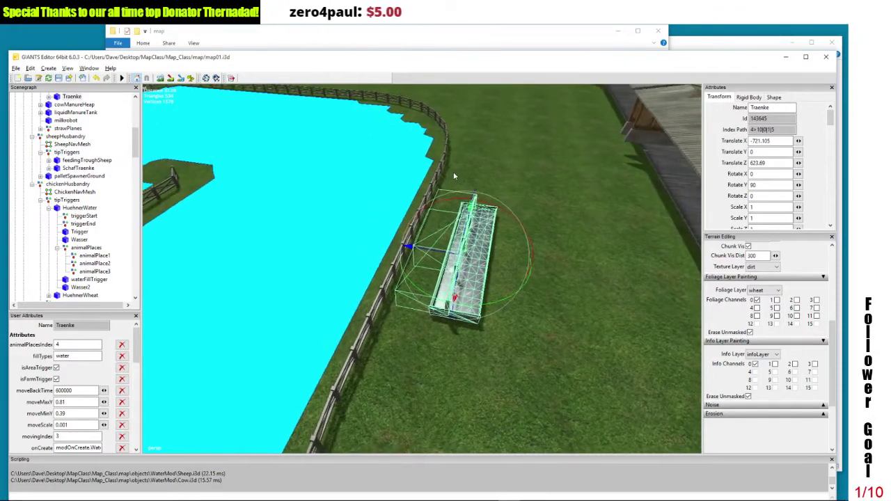
pyautogui.click(782, 187)
pyautogui.moveTo(755, 185); pyautogui.dragTo(733, 189)
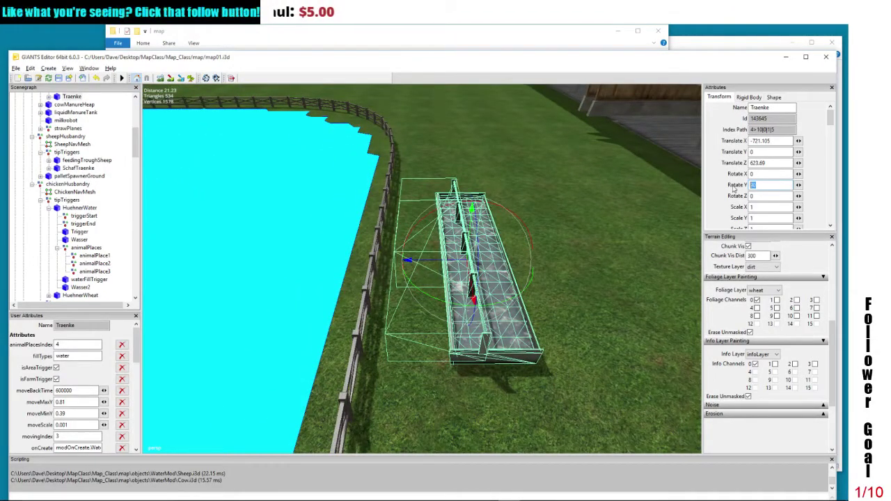
pyautogui.write('-90')
# Move Traenke closer to the cow fence and along it, to about Translate X -718.4, Z 620.1
pyautogui.moveTo(527, 223); pyautogui.dragTo(462, 229)
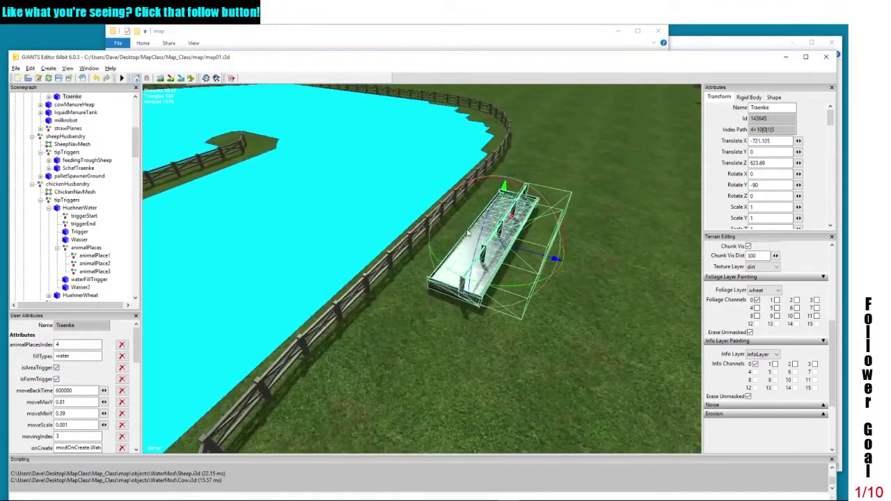
pyautogui.moveTo(518, 247); pyautogui.dragTo(381, 258)
pyautogui.press('f')
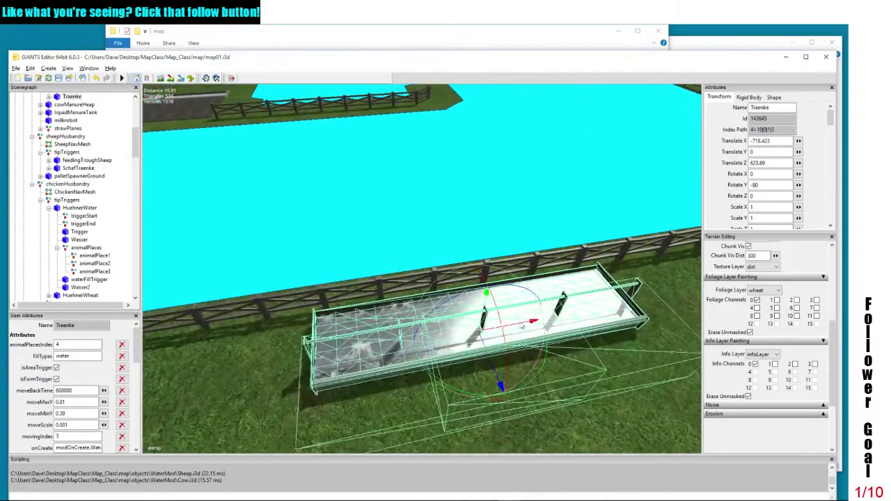
pyautogui.moveTo(518, 326); pyautogui.dragTo(444, 331)
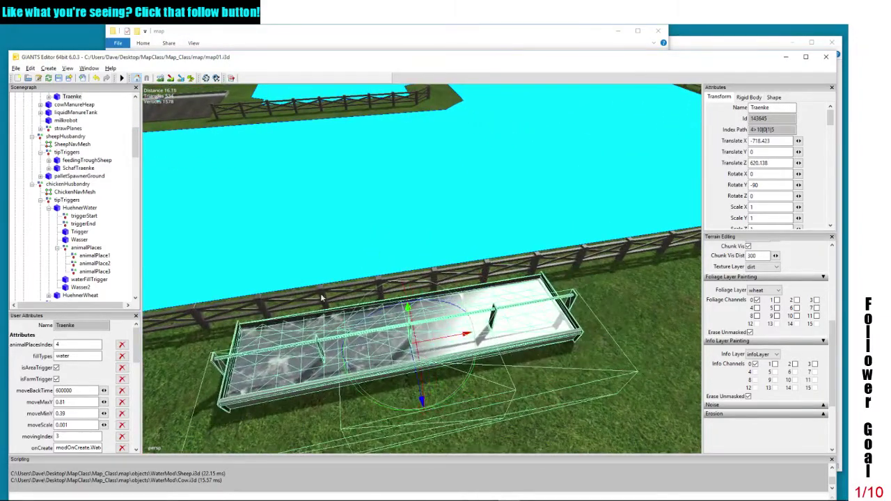
# Delete the three fence01 sections directly behind the cow water trough
pyautogui.click(300, 297)
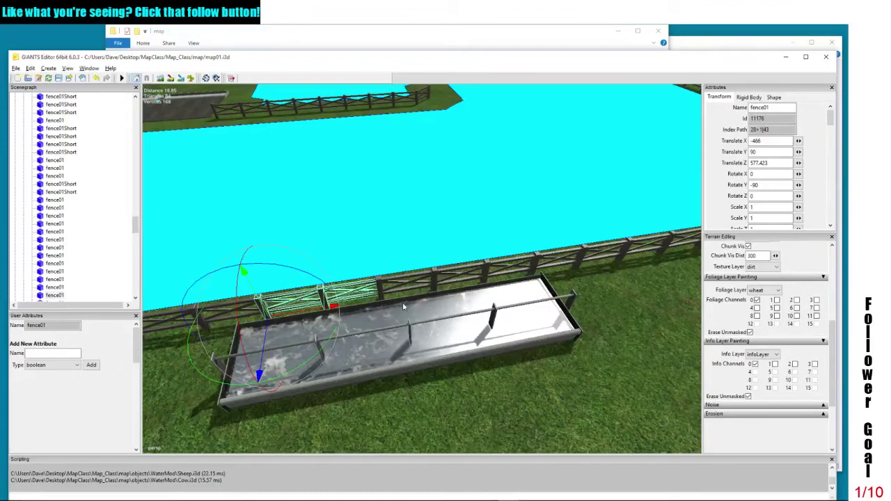
pyautogui.press('Delete')
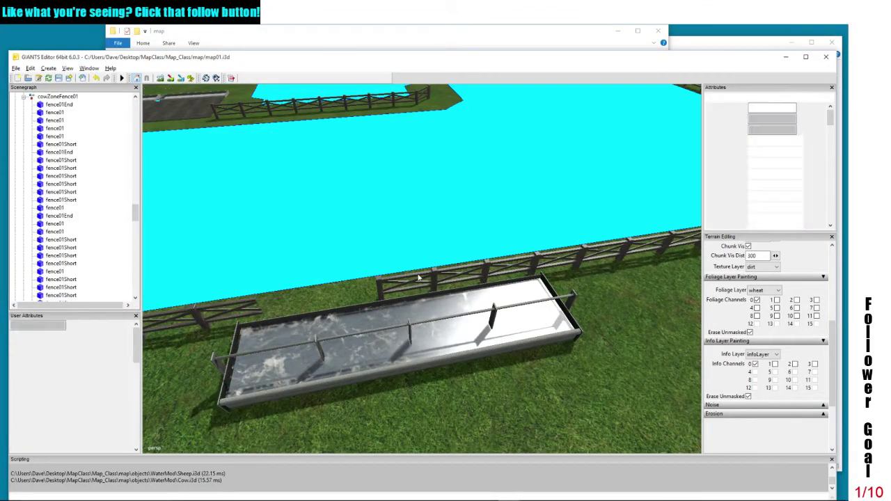
pyautogui.click(419, 277)
pyautogui.press('Delete')
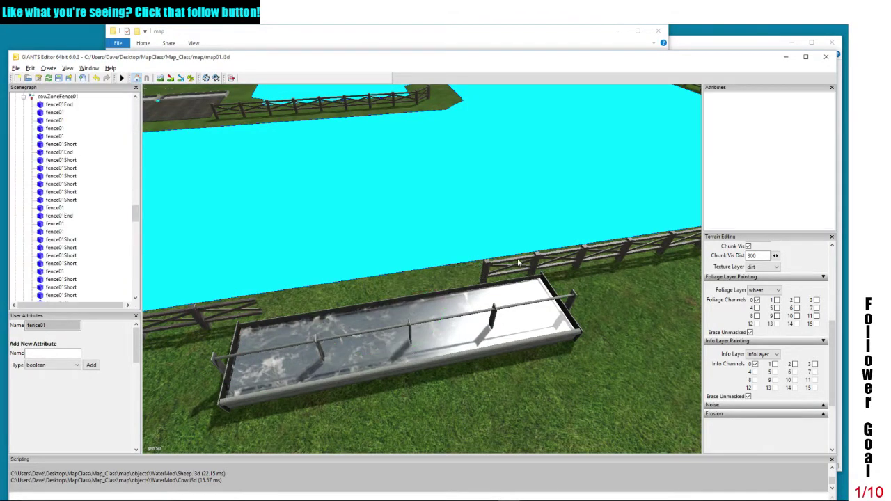
pyautogui.click(519, 262)
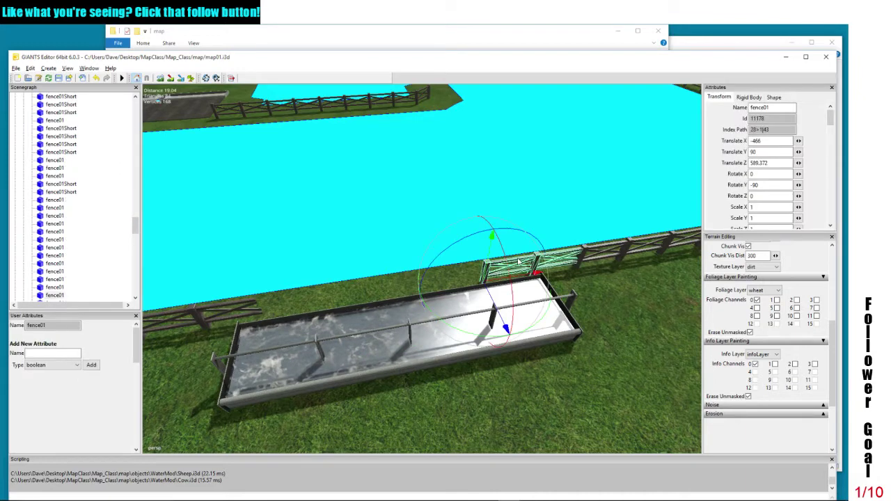
pyautogui.press('Delete')
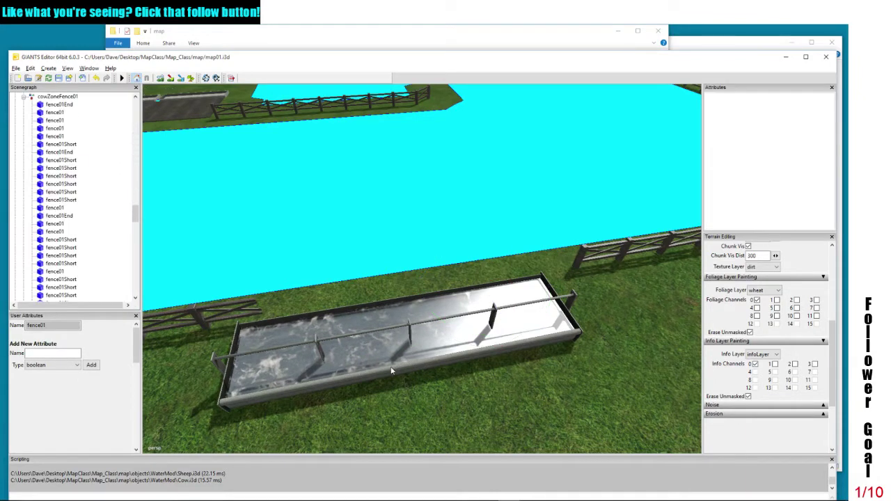
# Move the whole Traenke object into the fence gap, to about Translate X -715.5, Z 622.3, against the remaining fence
pyautogui.click(391, 373)
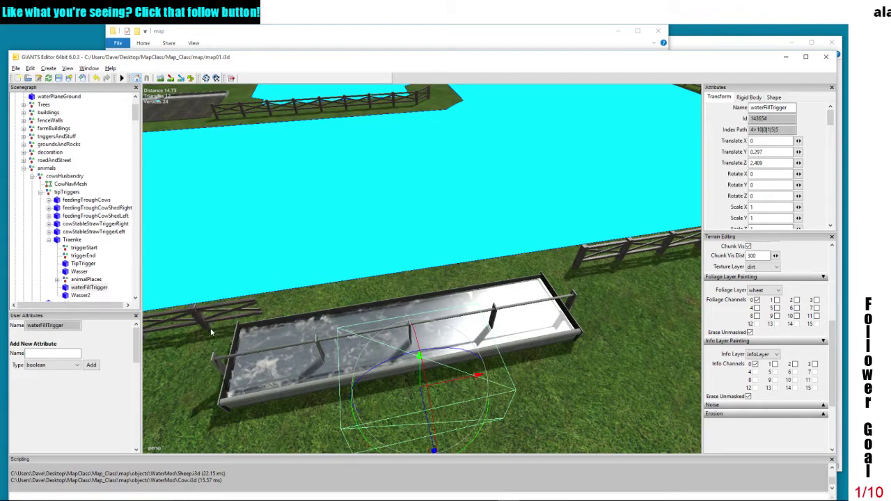
pyautogui.click(237, 399)
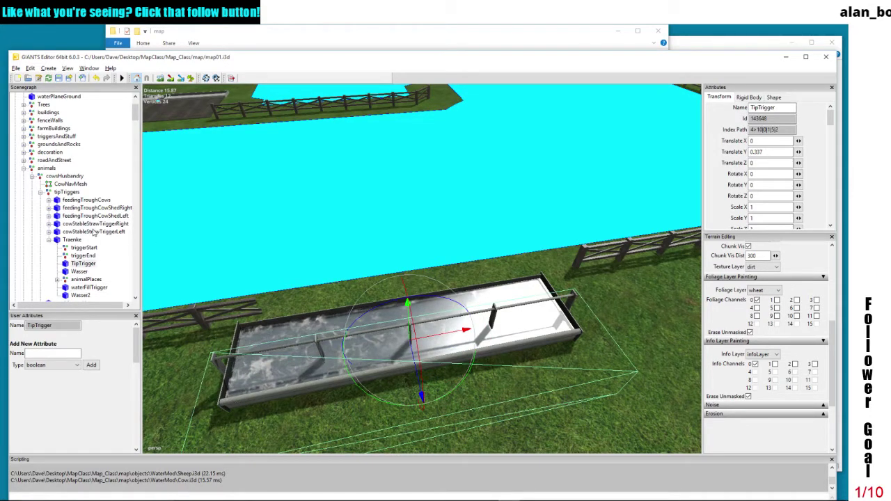
pyautogui.click(73, 240)
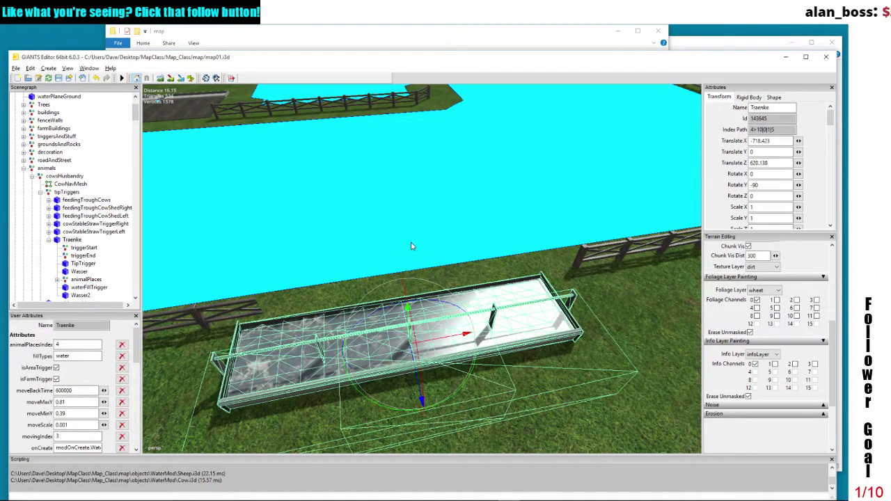
pyautogui.scroll(5, 426, 246)
pyautogui.moveTo(505, 308); pyautogui.dragTo(522, 294)
pyautogui.press('d')
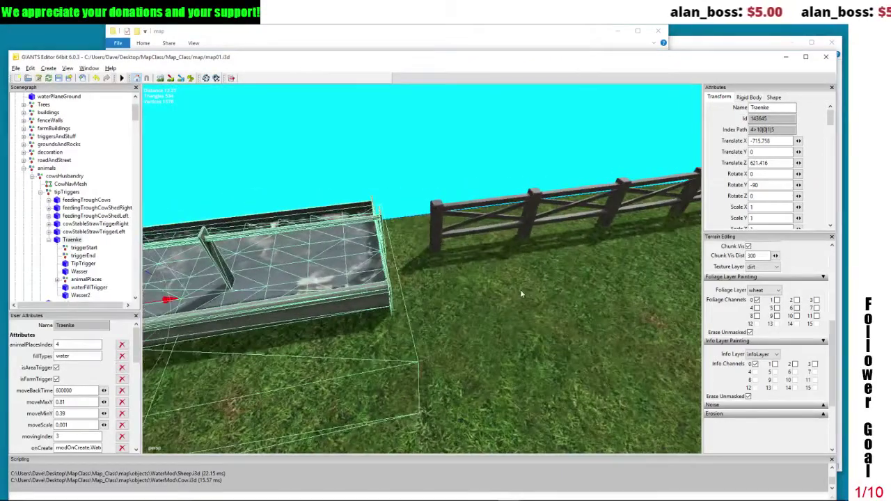
pyautogui.press('a')
pyautogui.moveTo(355, 306); pyautogui.dragTo(323, 312)
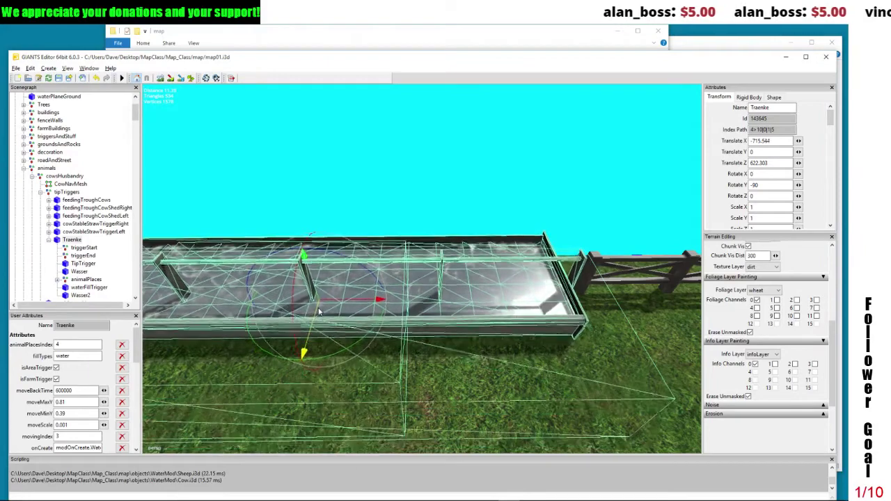
pyautogui.press('s')
pyautogui.press('w')
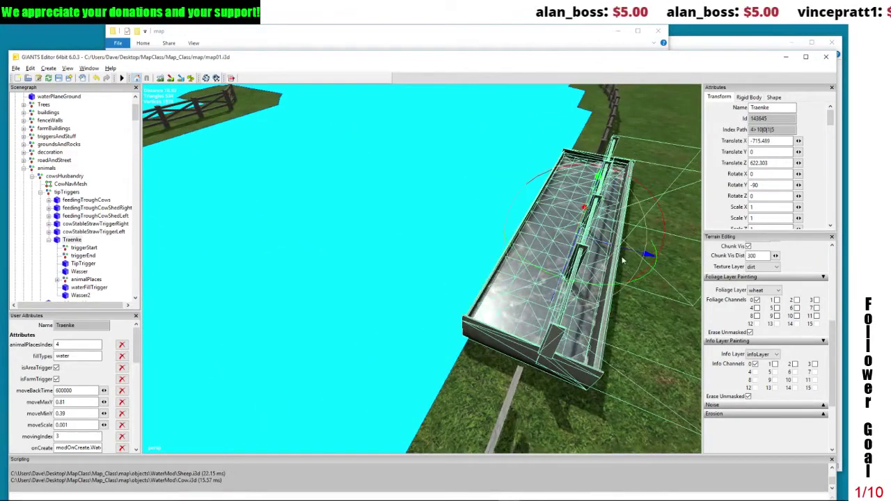
pyautogui.moveTo(625, 255); pyautogui.dragTo(496, 256)
# Duplicate a fence01End post and place the copy at the open fence end beside the trough, about Translate X -465.9, Z 577.4
pyautogui.click(530, 302)
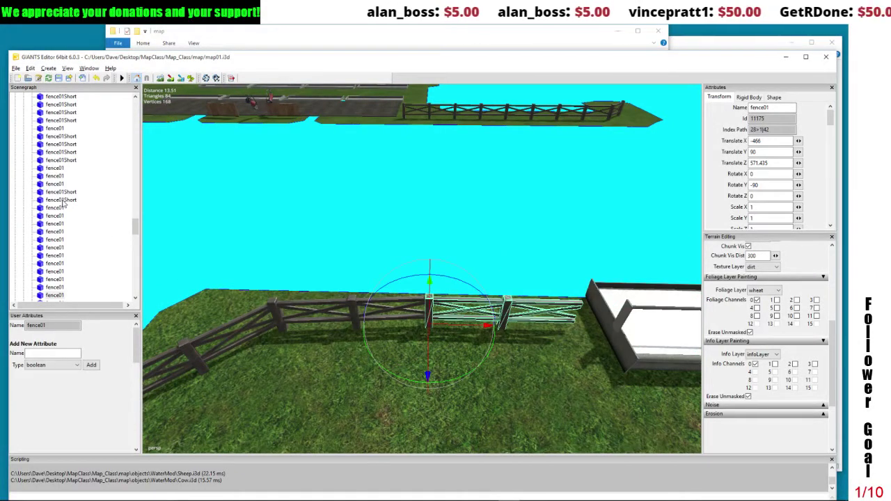
pyautogui.moveTo(135, 227); pyautogui.dragTo(130, 223)
pyautogui.click(67, 114)
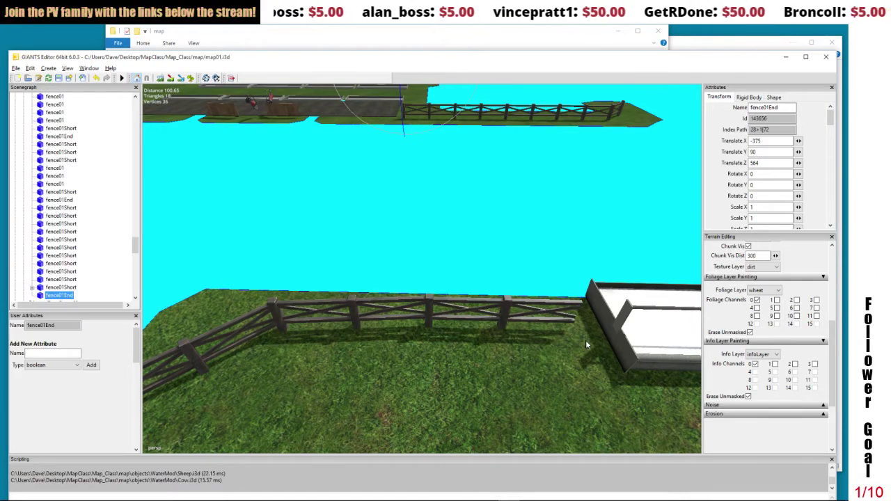
pyautogui.hotkey('ctrl', 'space')
pyautogui.moveTo(606, 347); pyautogui.dragTo(572, 319)
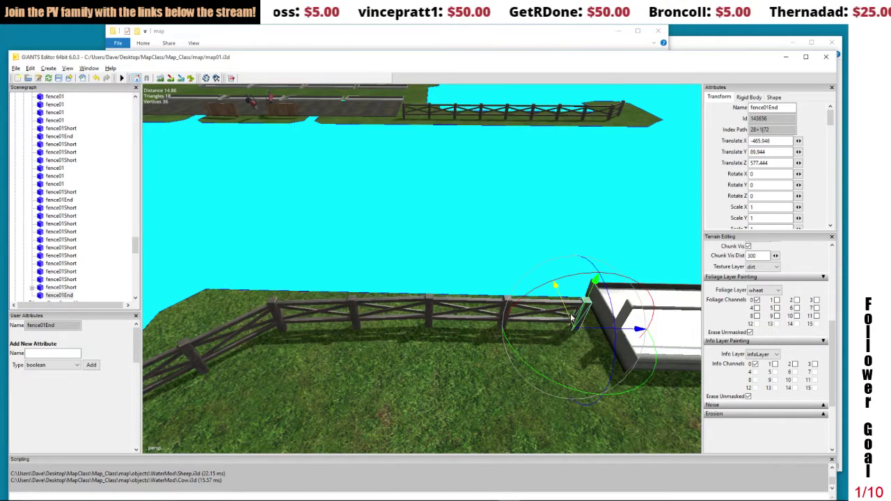
pyautogui.press('d')
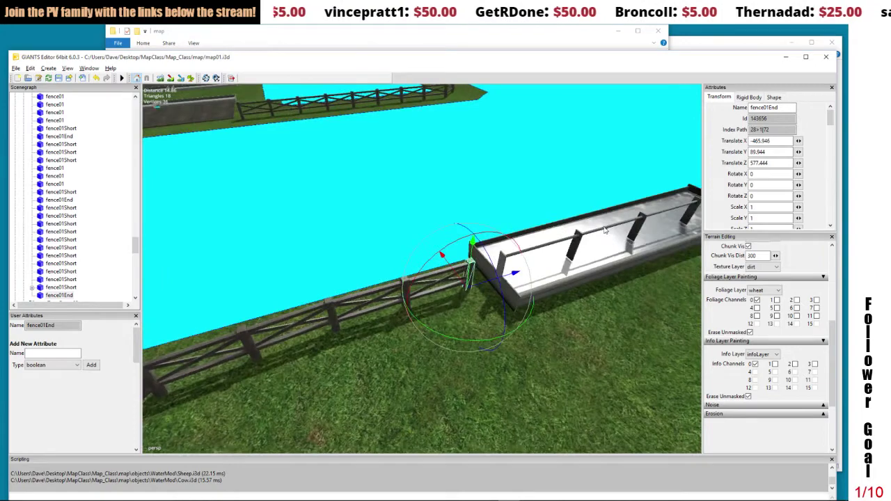
# Move the first fence01 section at the cow trough's far end against the trough, to about Translate X -466.0, Z 594.7
pyautogui.press('s')
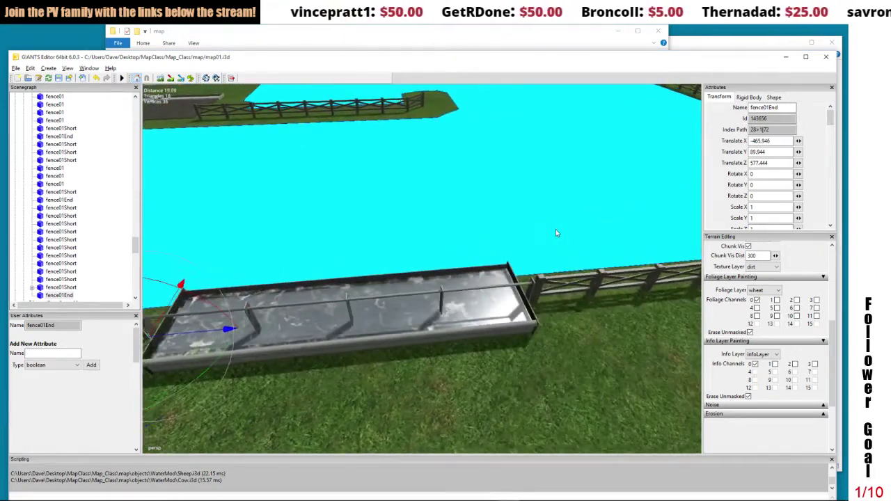
pyautogui.click(491, 343)
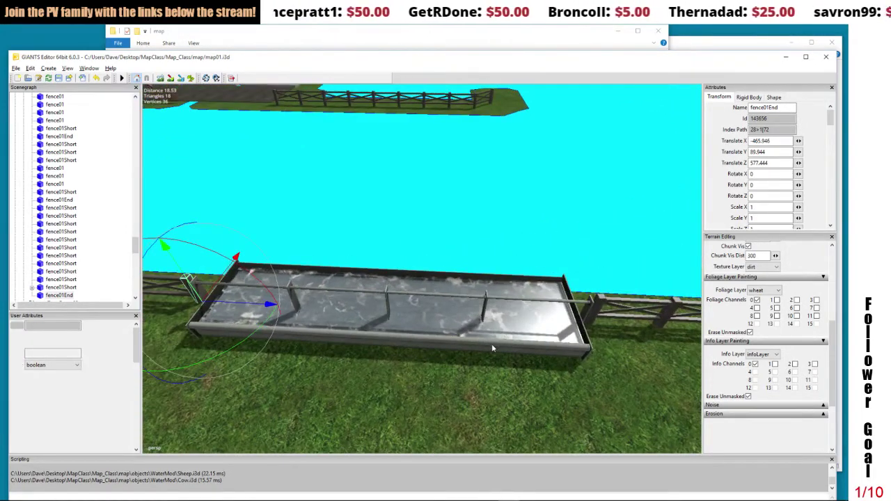
pyautogui.moveTo(492, 344); pyautogui.dragTo(380, 303)
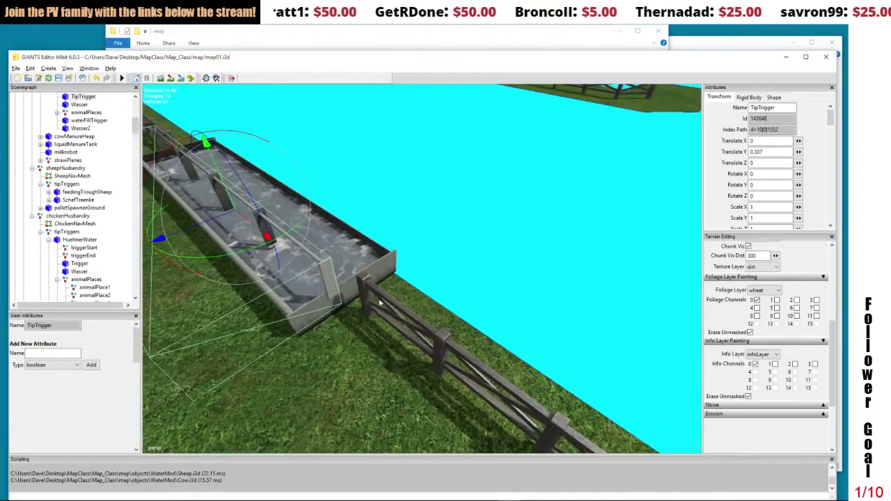
pyautogui.click(360, 296)
pyautogui.moveTo(354, 289); pyautogui.dragTo(494, 299)
pyautogui.moveTo(598, 337); pyautogui.dragTo(491, 337)
pyautogui.click(491, 336)
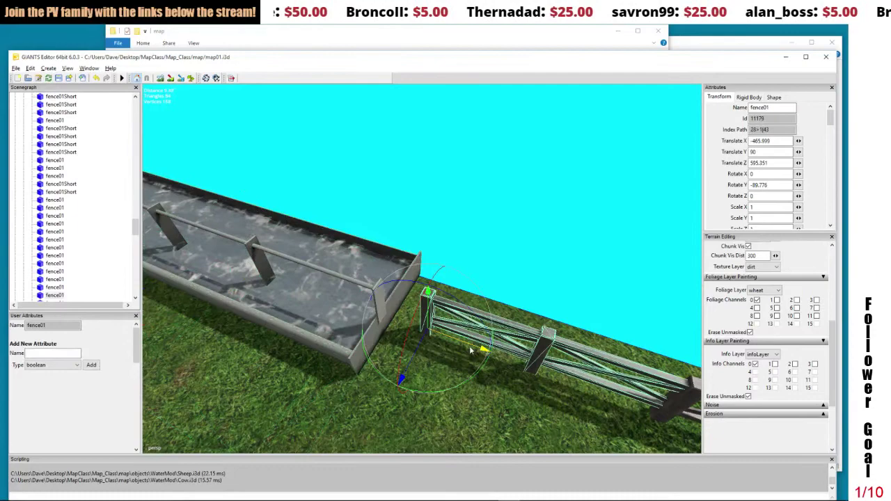
pyautogui.moveTo(466, 348); pyautogui.dragTo(476, 332)
pyautogui.scroll(-5, 476, 333)
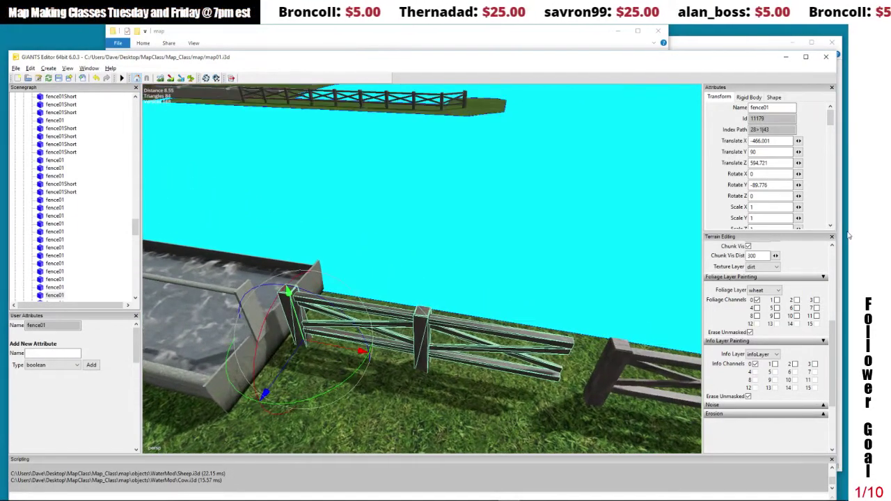
# Stretch the moved fence01 section to Scale X 1.14 to close the gap to the next fence post
pyautogui.click(769, 208)
pyautogui.write('.2')
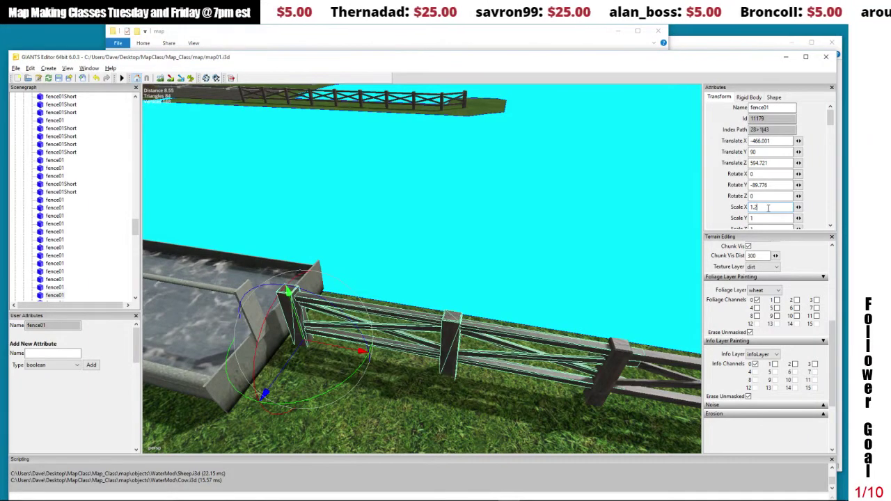
pyautogui.press('BackSpace')
pyautogui.press('BackSpace')
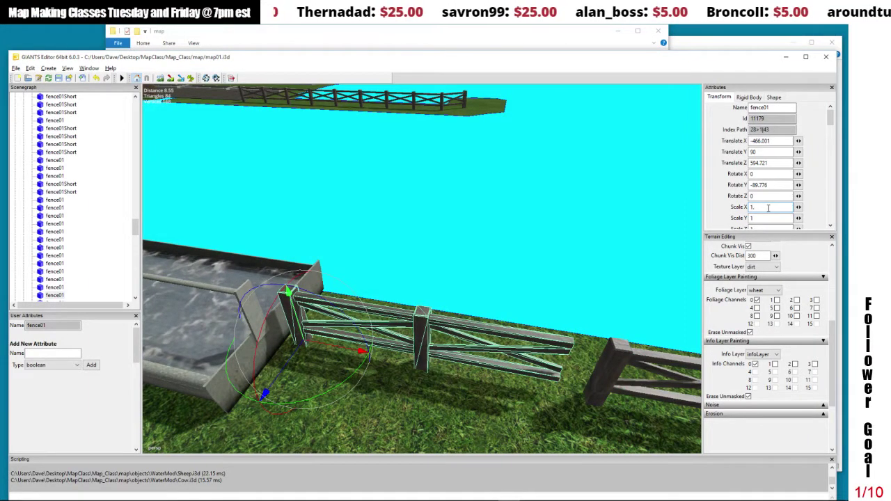
pyautogui.write('.1')
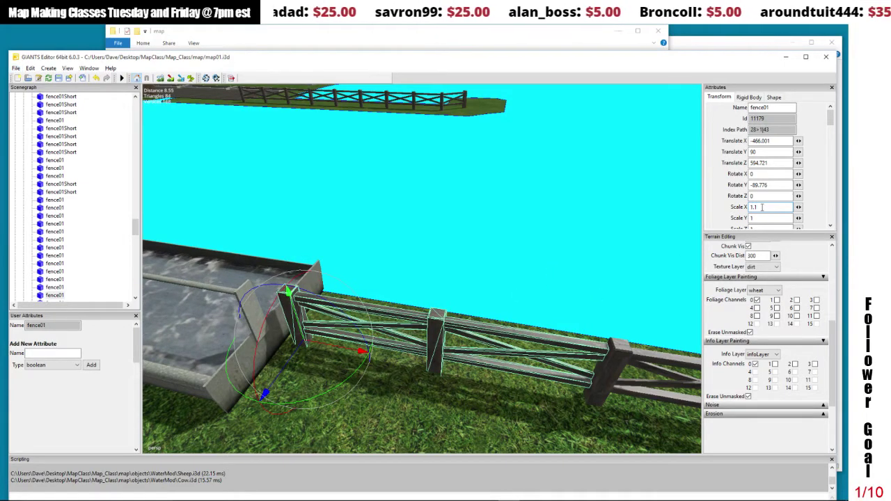
pyautogui.write('4')
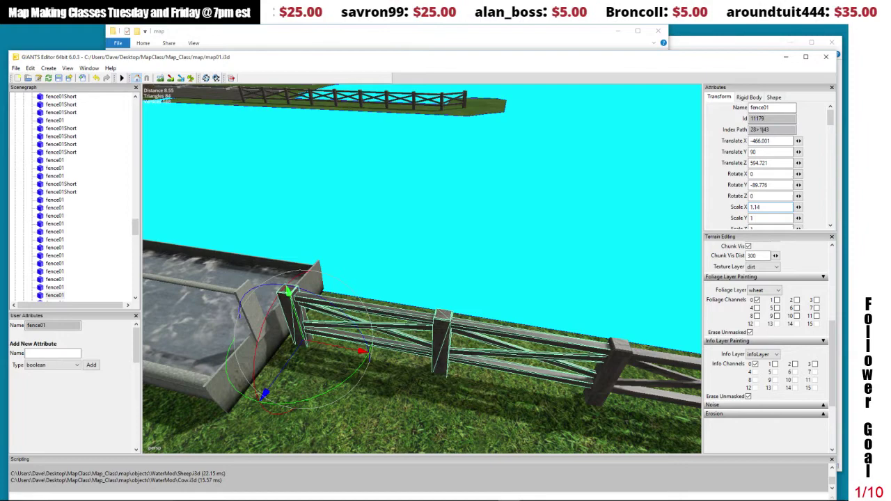
pyautogui.moveTo(516, 227); pyautogui.dragTo(554, 255)
pyautogui.click(550, 339)
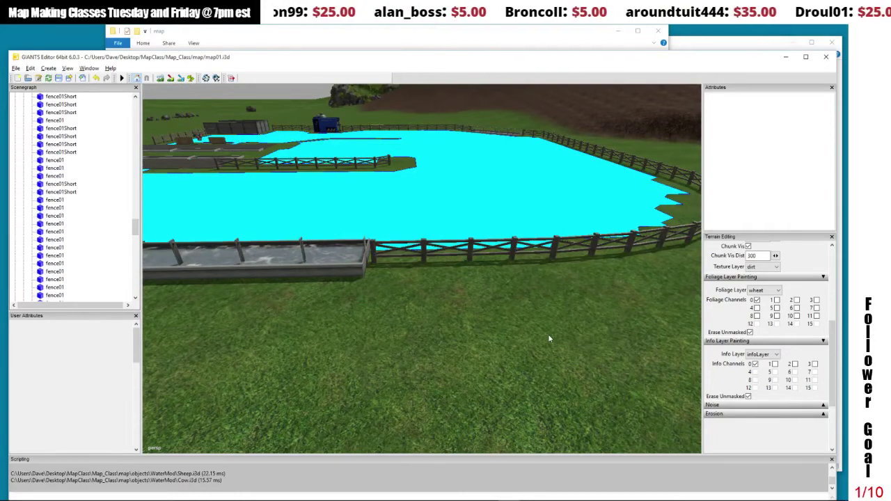
pyautogui.moveTo(550, 339); pyautogui.dragTo(590, 359)
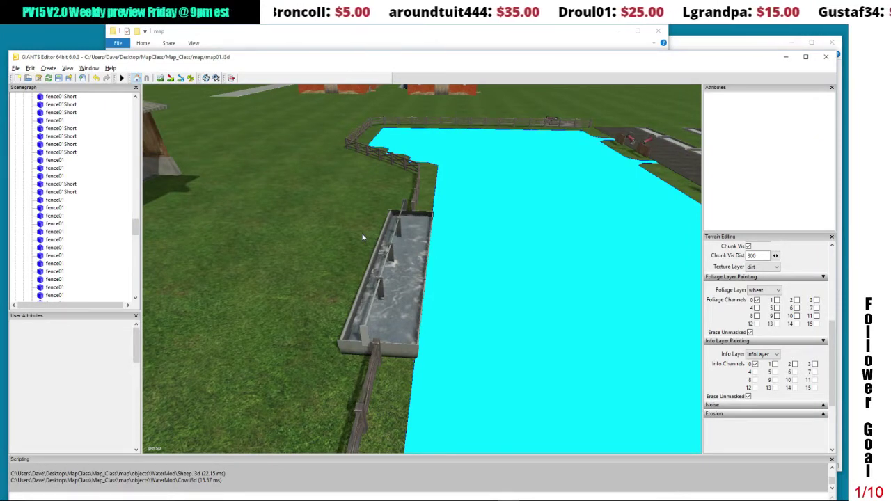
# Import Fass.i3d from the WaterMod folder into the map
pyautogui.click(82, 79)
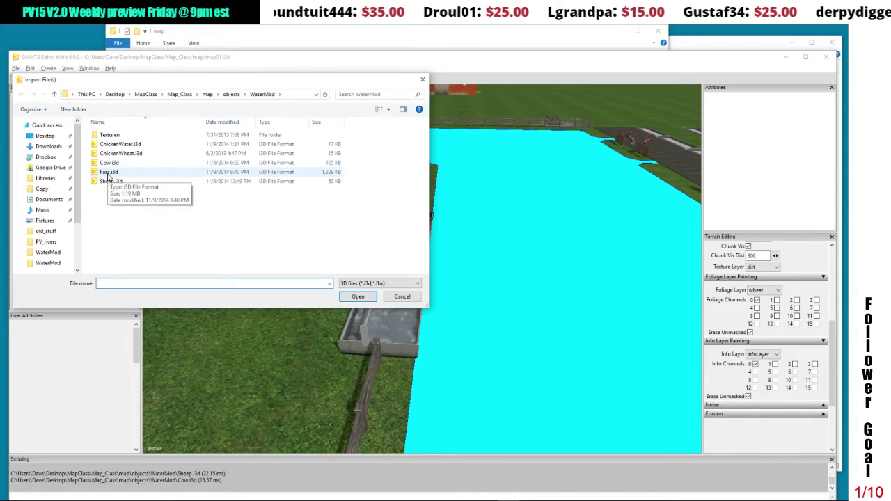
pyautogui.click(109, 174)
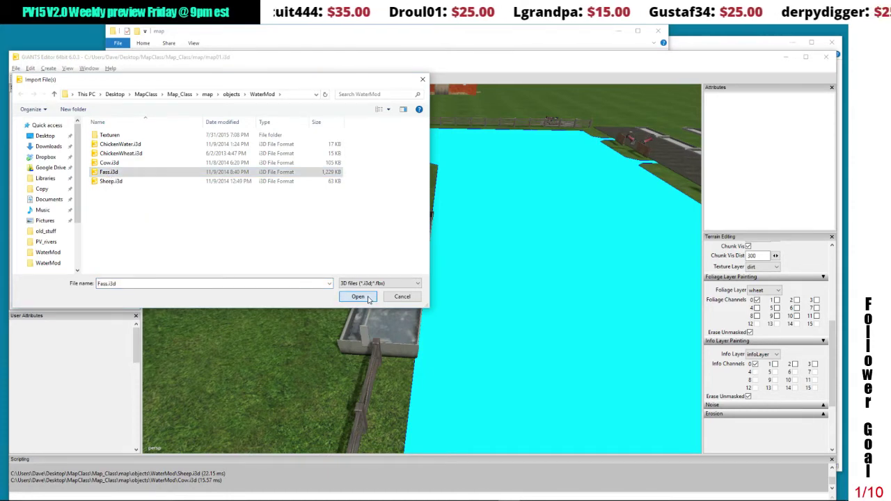
pyautogui.click(369, 298)
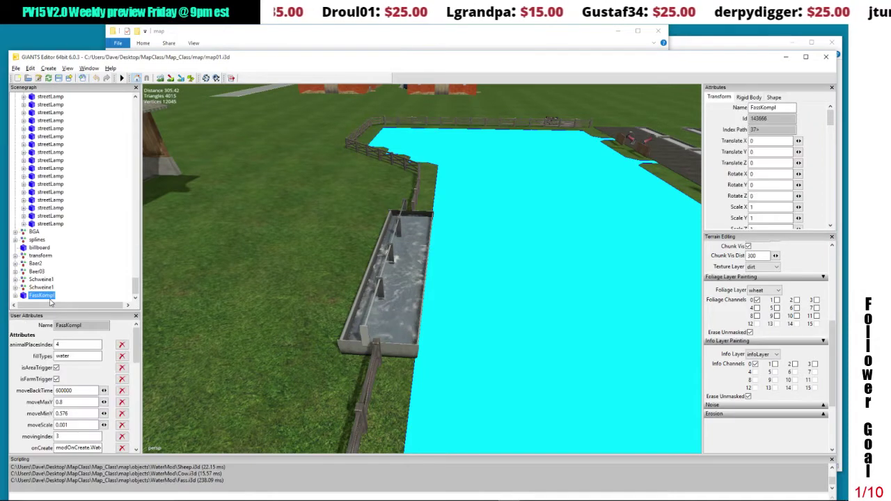
# Cut the imported FassKompl object and paste it into the tipTriggers group of cowsHusbandry
pyautogui.click(30, 68)
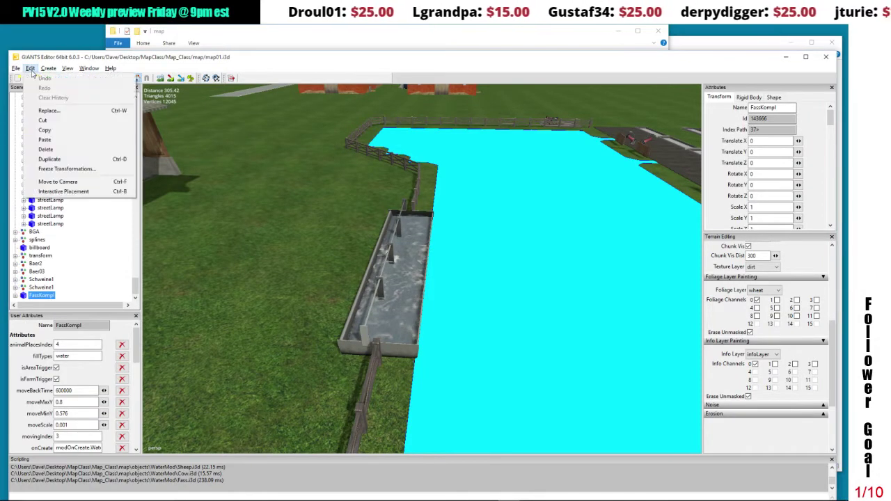
pyautogui.click(45, 121)
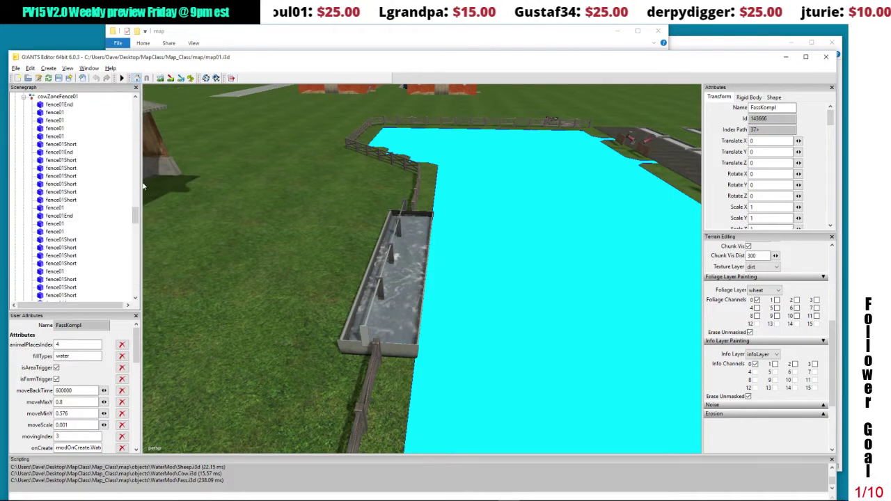
pyautogui.moveTo(138, 218); pyautogui.dragTo(142, 108)
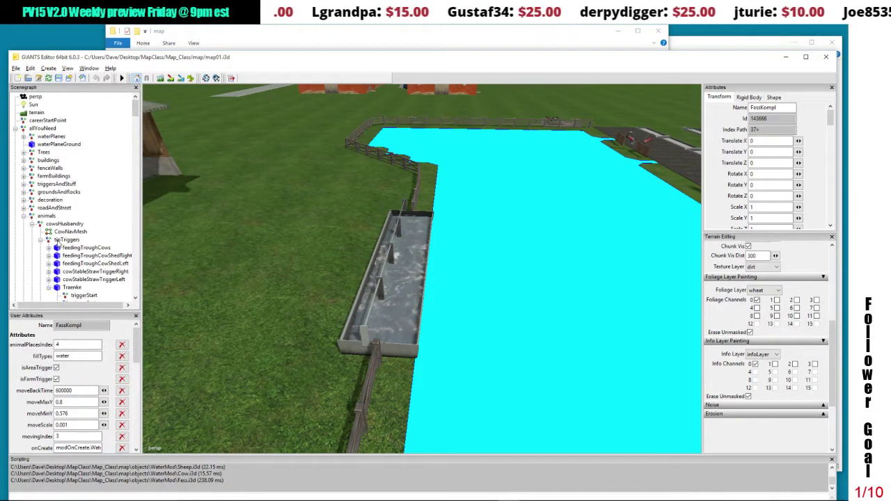
pyautogui.click(59, 240)
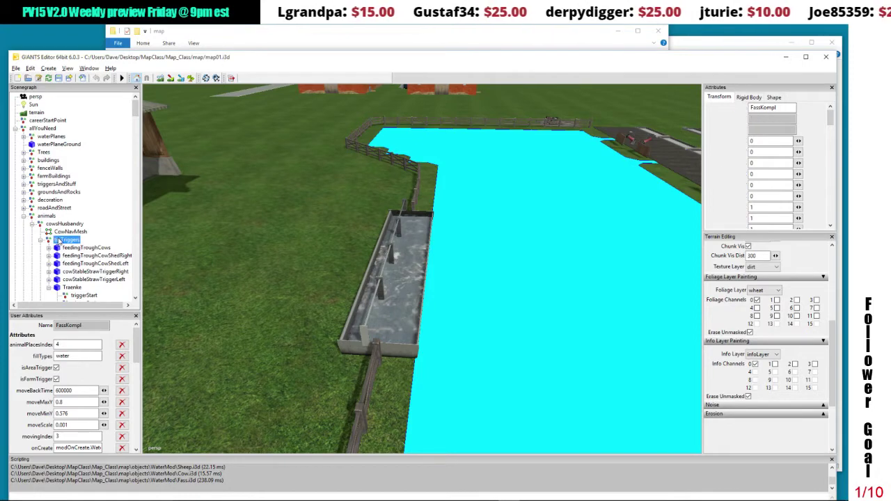
pyautogui.click(32, 68)
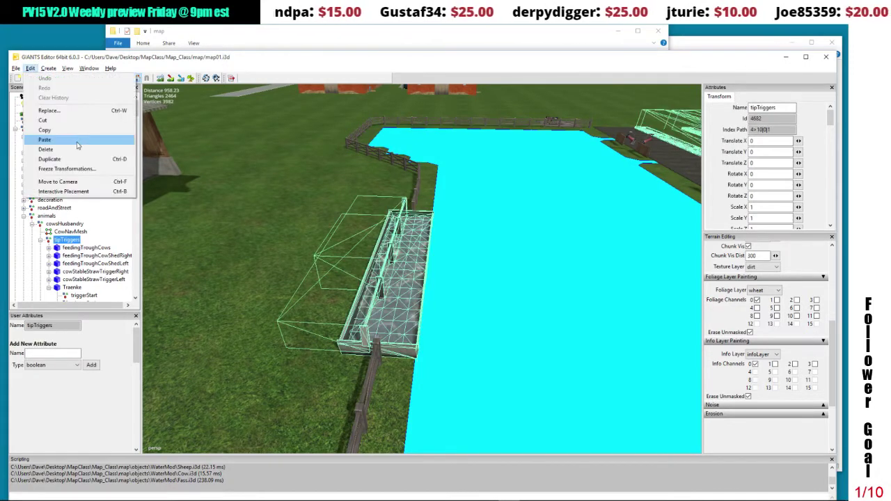
pyautogui.click(42, 143)
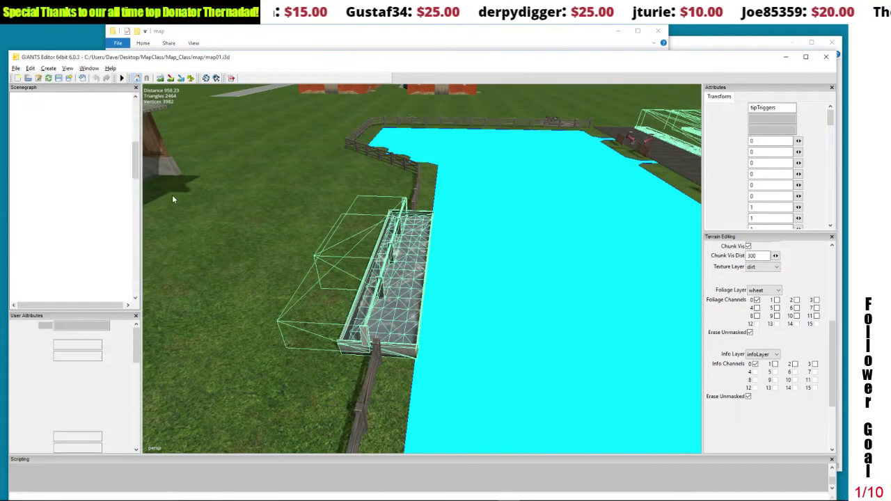
pyautogui.moveTo(137, 136); pyautogui.dragTo(134, 125)
pyautogui.click(50, 152)
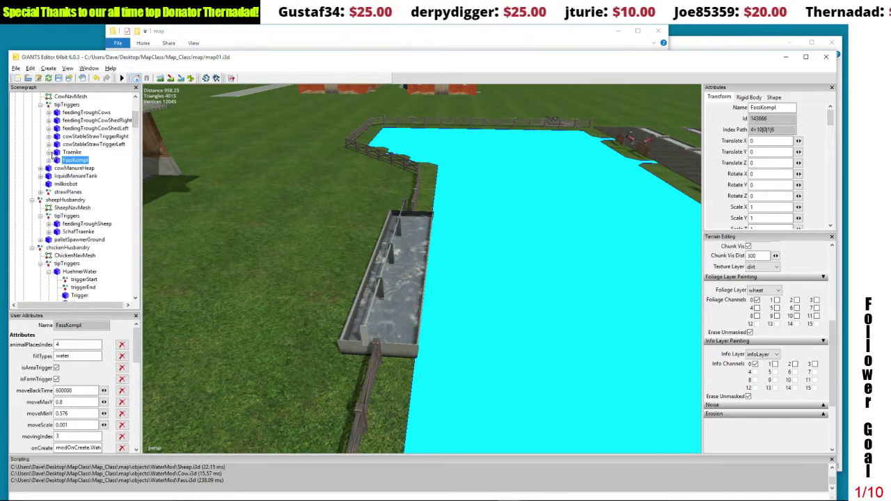
# Place the FassKompl water tank on the grass outside the cow fence, at about Translate X -713.7, Z 565.3
pyautogui.moveTo(449, 196); pyautogui.dragTo(530, 226)
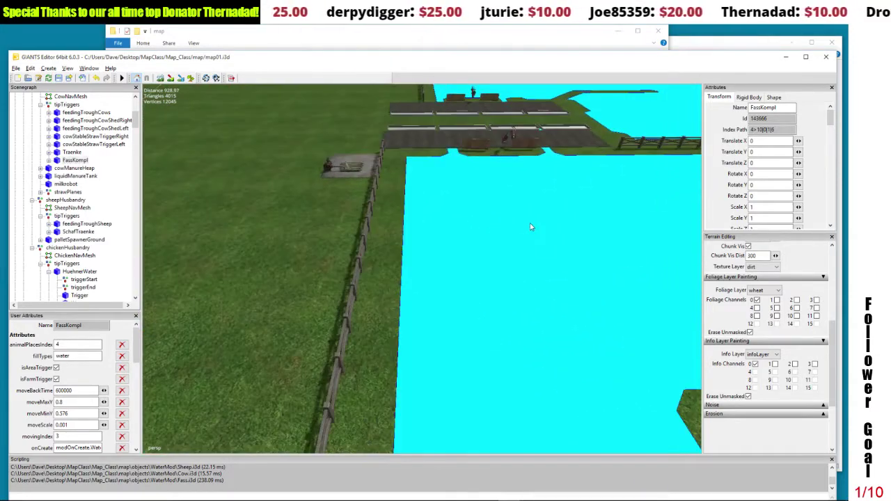
pyautogui.keyDown('ctrl'); pyautogui.keyDown('shift'); pyautogui.click(310, 297); pyautogui.keyUp('shift'); pyautogui.keyUp('ctrl')
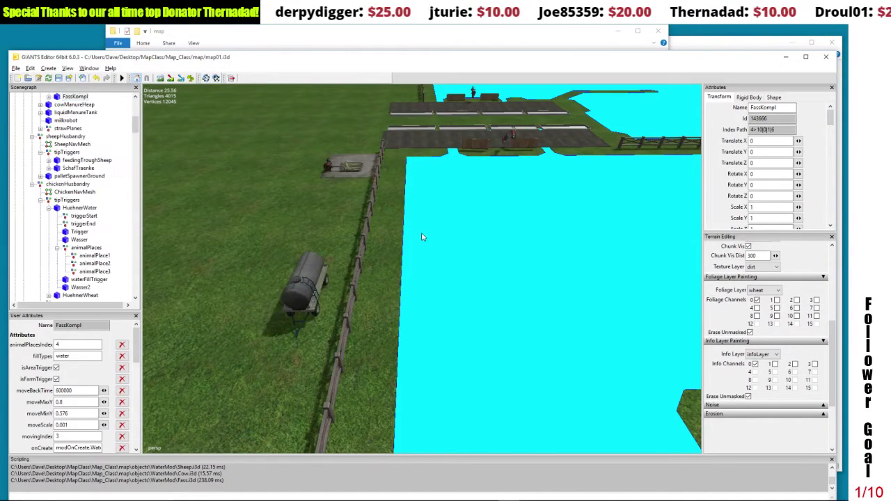
pyautogui.rightClick(446, 213)
pyautogui.moveTo(442, 227); pyautogui.dragTo(497, 224)
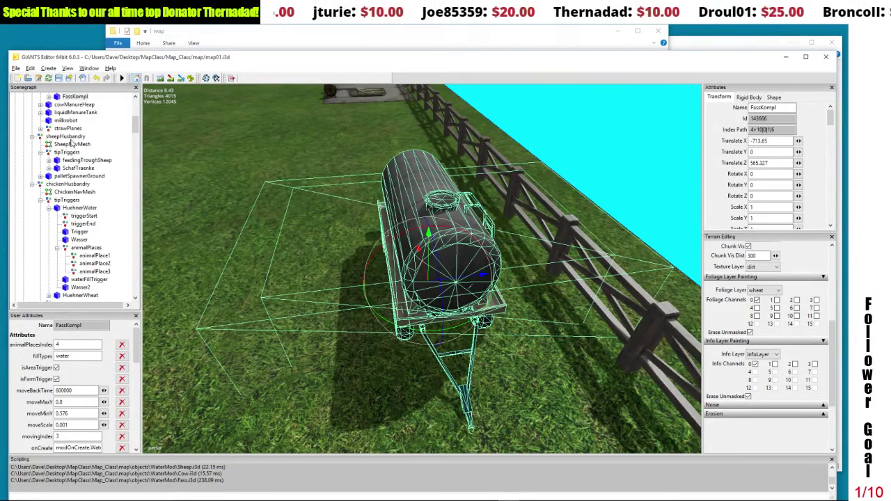
# Expand FassKompl and examine where animalPlace1, animalPlace2 and animalPlace3 sit around the tank
pyautogui.click(48, 96)
pyautogui.click(92, 144)
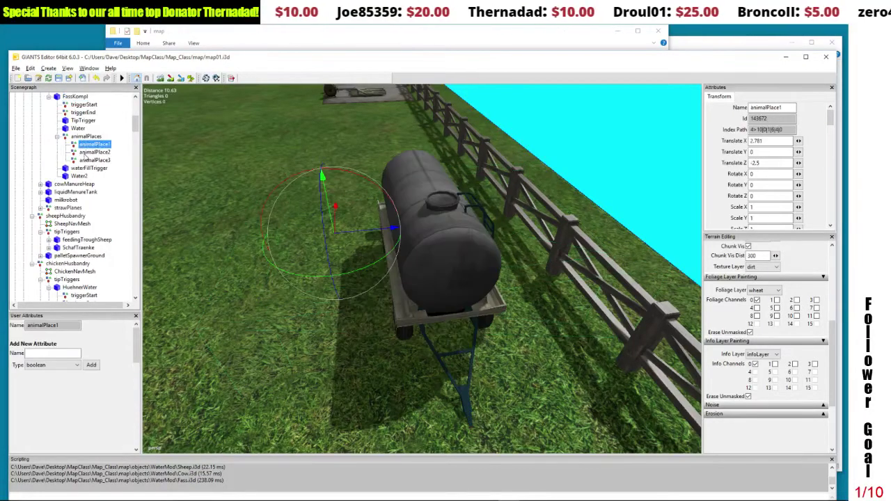
pyautogui.click(93, 152)
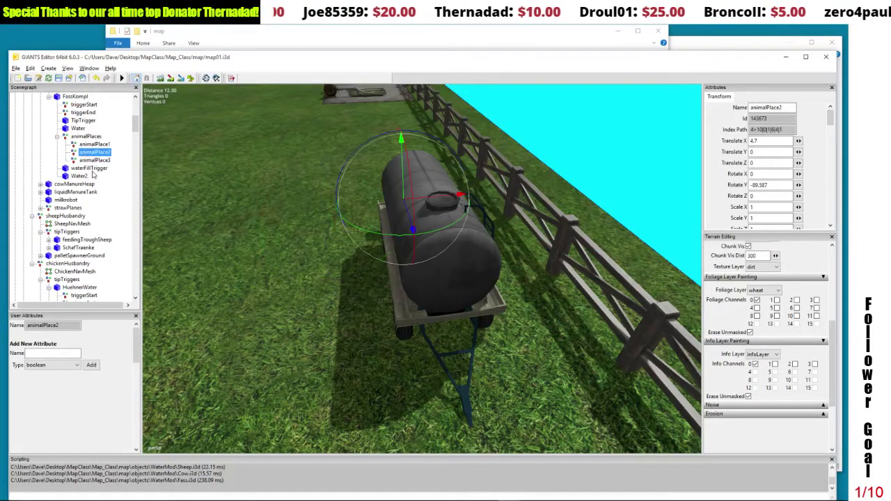
pyautogui.click(94, 160)
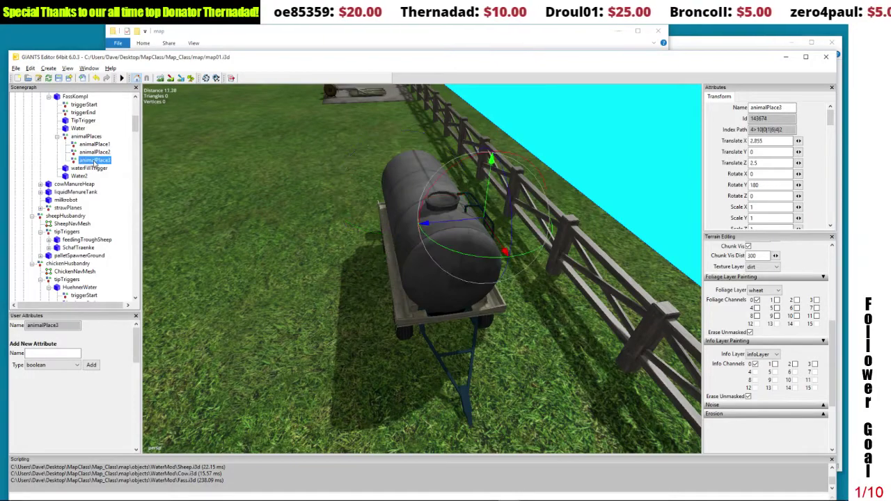
pyautogui.moveTo(237, 182); pyautogui.dragTo(340, 282)
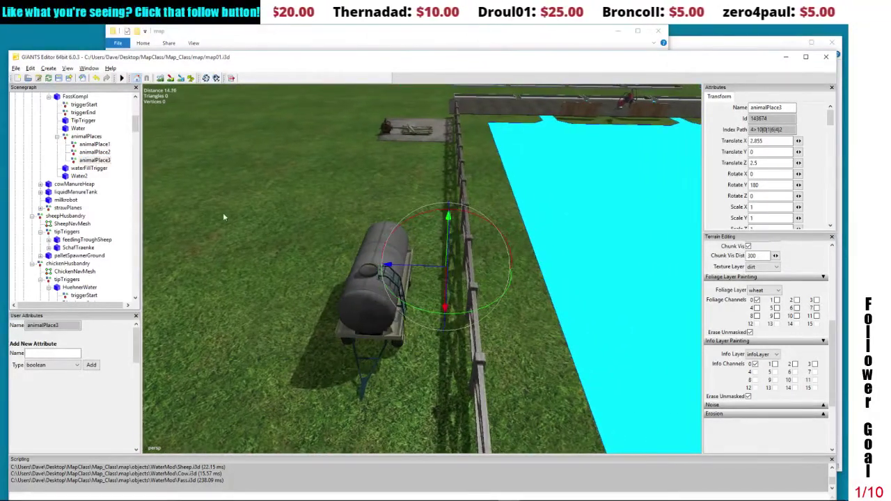
# Place the whole FassKompl tank inside the cow pen near its corner, at about Translate X -721.8, Z 580.3
pyautogui.click(71, 100)
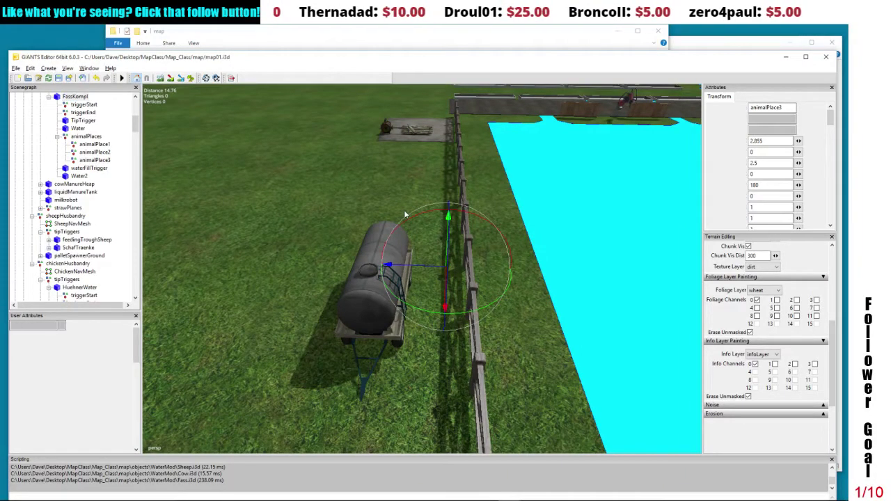
pyautogui.moveTo(404, 210); pyautogui.dragTo(421, 227)
pyautogui.scroll(3, 421, 227)
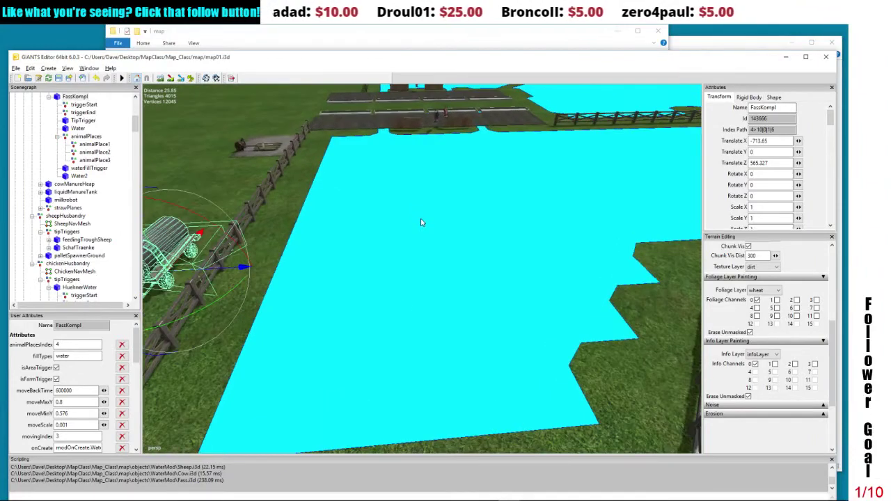
pyautogui.click(454, 285)
pyautogui.moveTo(407, 246); pyautogui.dragTo(480, 216)
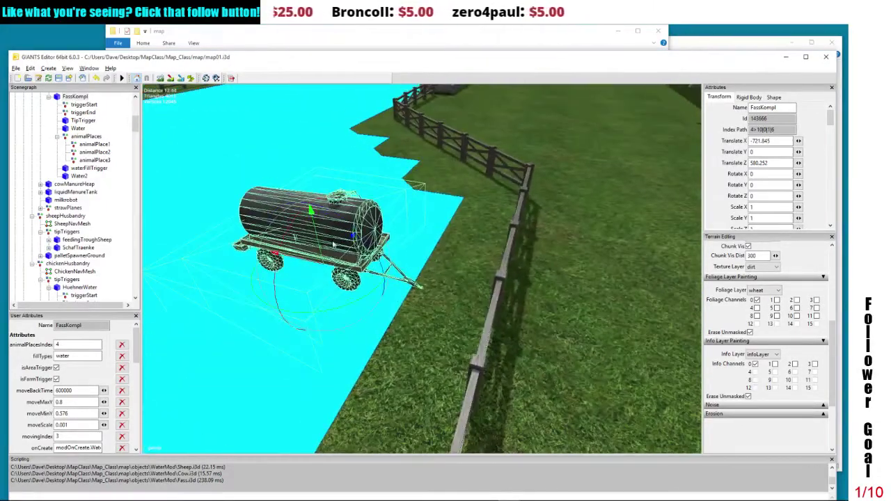
# Shift FassKompl slightly along its X axis within the cow pen, to about Translate X -720.4
pyautogui.click(305, 262)
pyautogui.moveTo(305, 262); pyautogui.dragTo(337, 231)
pyautogui.press('f')
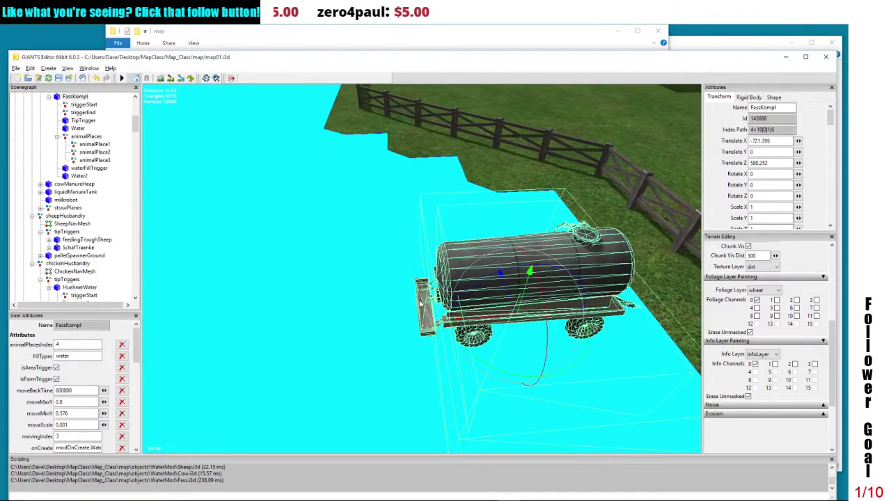
pyautogui.moveTo(388, 280); pyautogui.dragTo(370, 286)
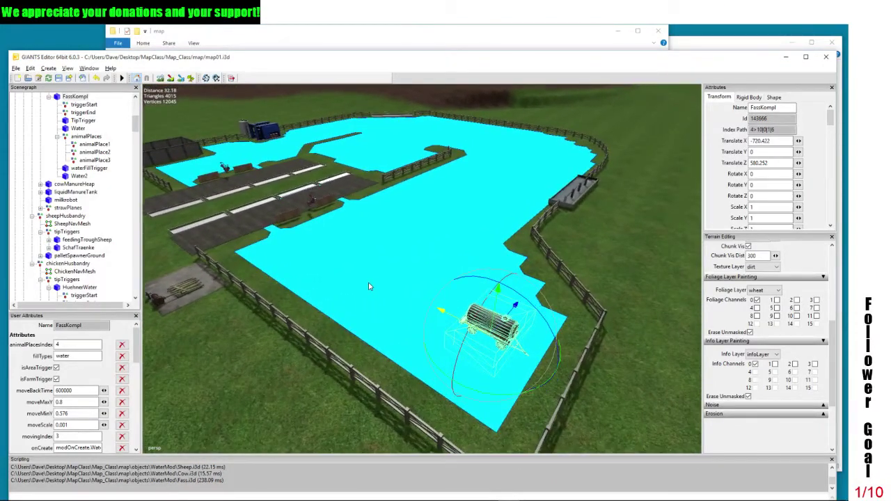
# Collapse FassKompl, select CowNavMesh and set the agent radius to 1.3 in its navigation mesh build settings
pyautogui.click(49, 97)
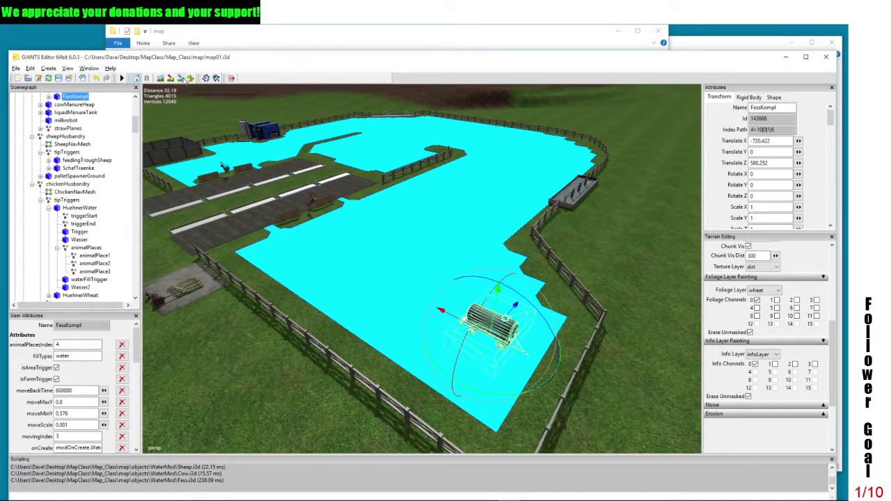
pyautogui.click(48, 68)
pyautogui.click(48, 68)
pyautogui.scroll(7, 134, 133)
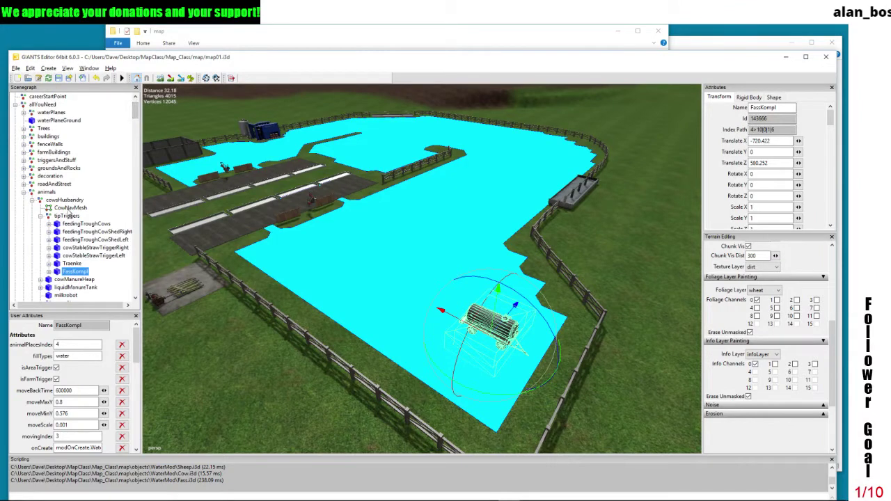
pyautogui.click(70, 209)
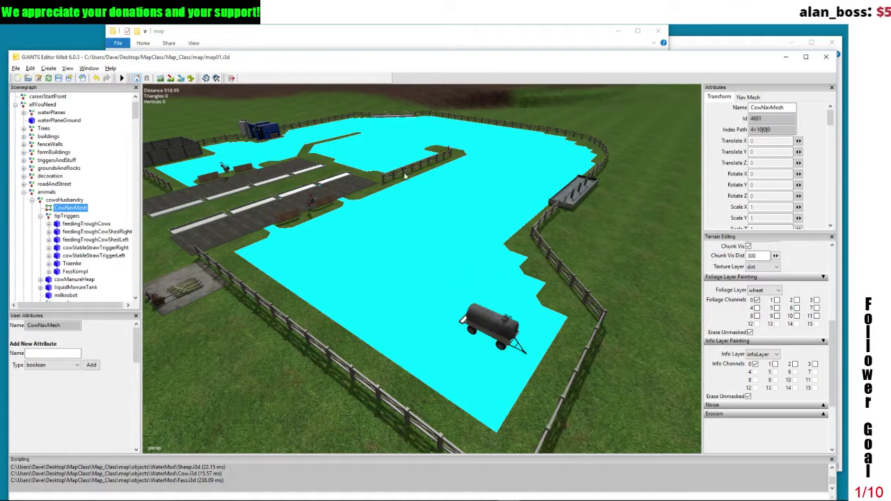
pyautogui.scroll(-1, 766, 348)
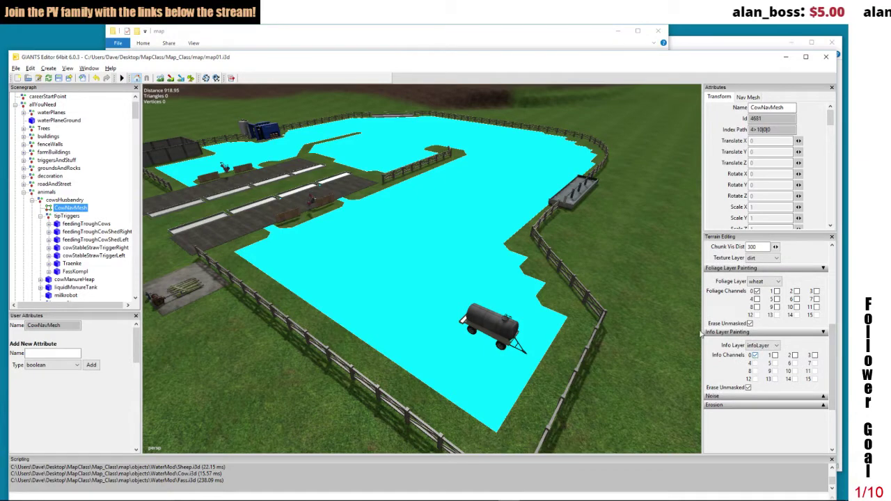
pyautogui.click(48, 68)
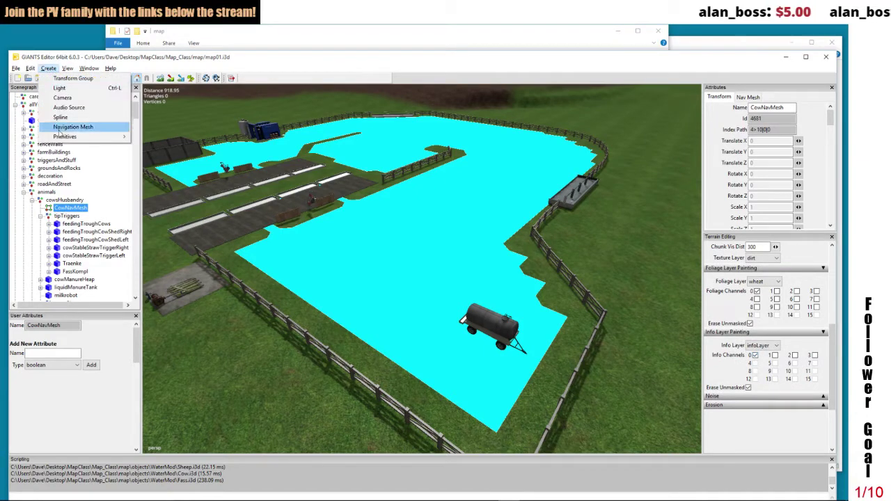
pyautogui.click(60, 127)
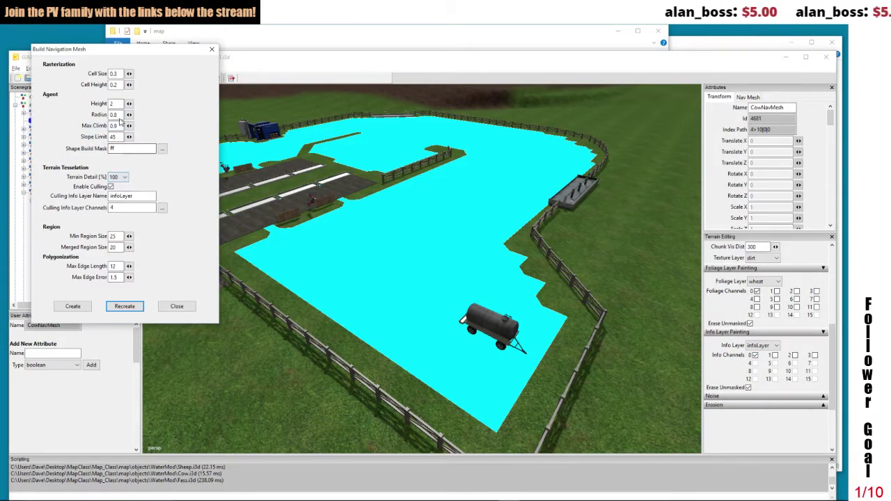
pyautogui.moveTo(122, 116); pyautogui.dragTo(92, 114)
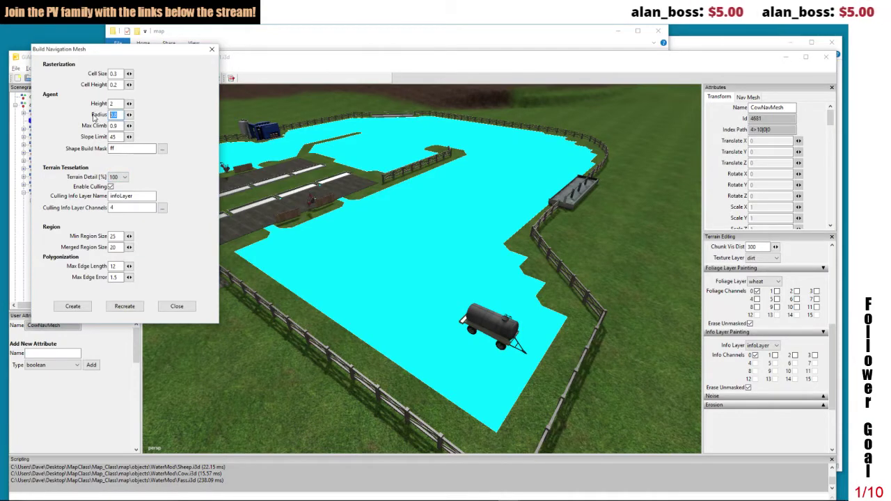
pyautogui.write('1.3')
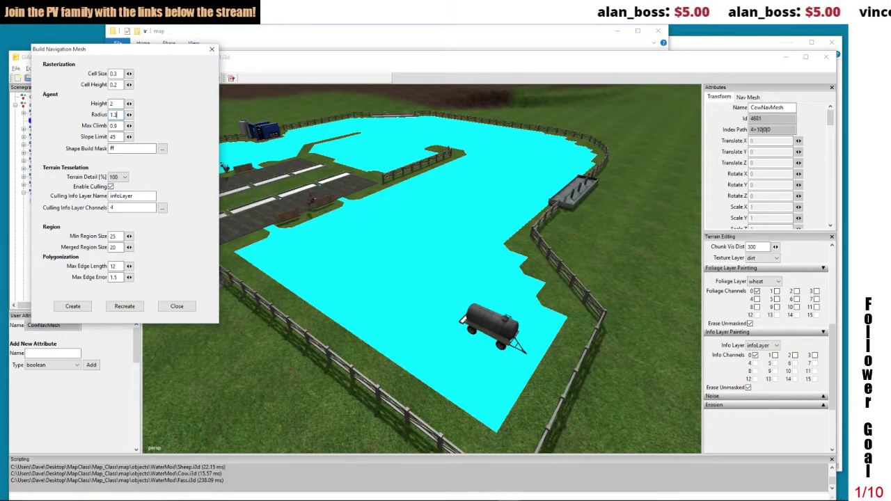
# Limit the culling info layer channels to channel 0 only and recreate the cow navigation mesh
pyautogui.click(149, 210)
pyautogui.click(161, 208)
pyautogui.click(214, 127)
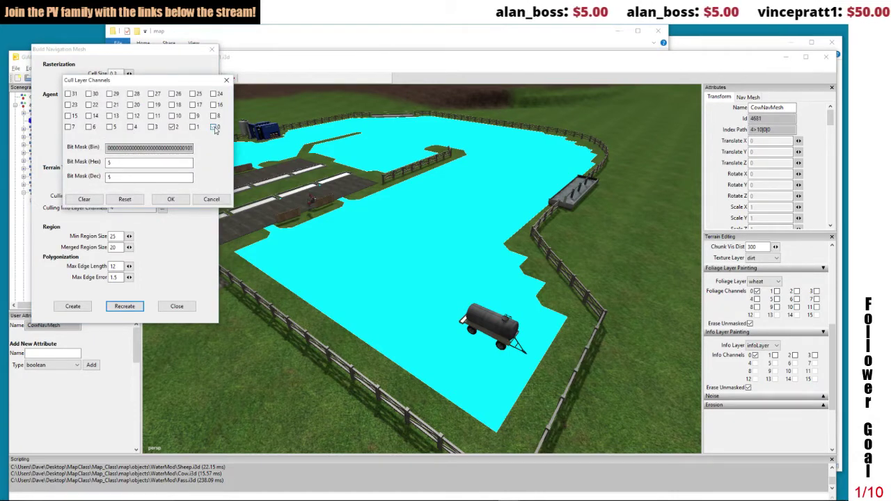
pyautogui.click(172, 127)
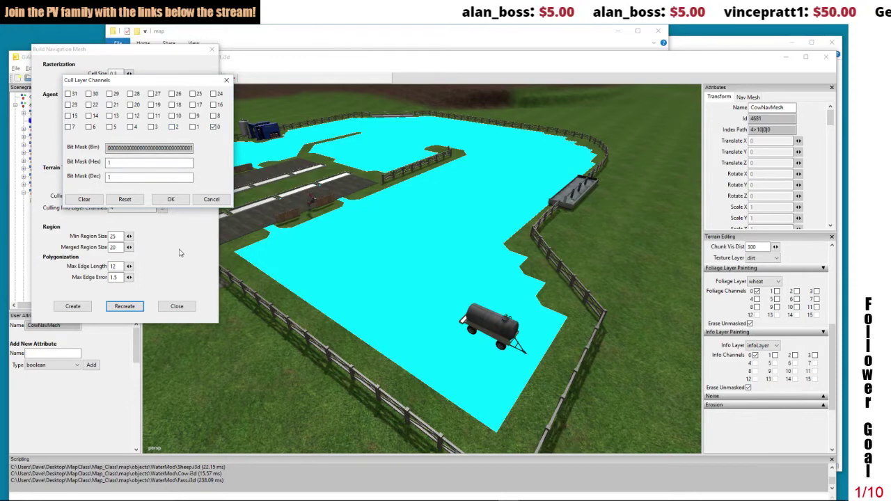
pyautogui.click(174, 201)
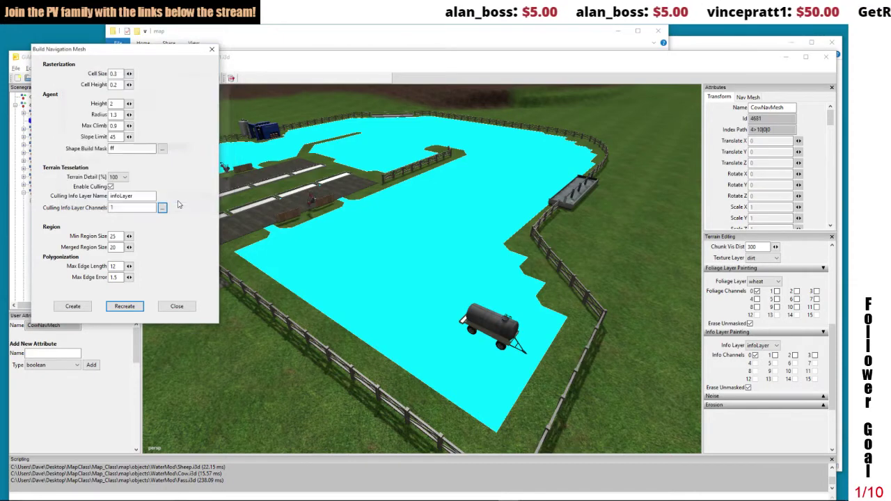
pyautogui.click(125, 307)
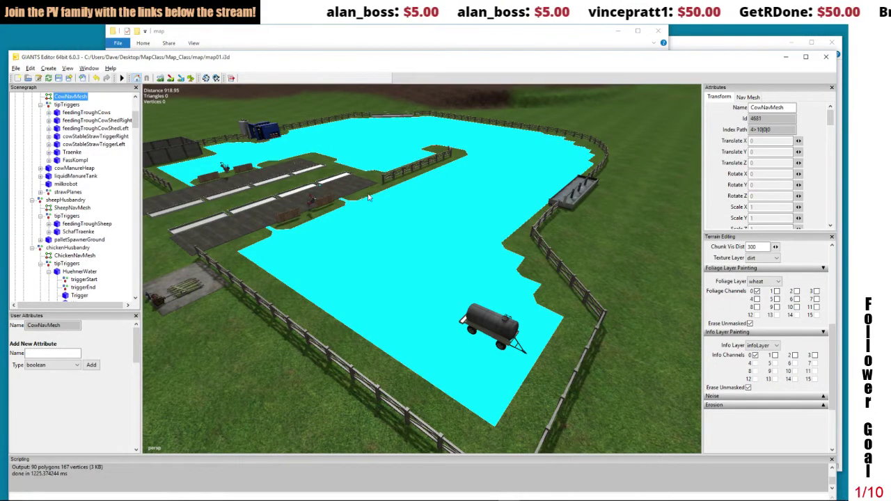
# Select the FassKompl tank in the cow pen and enable bit 0 in its Build Nav Mesh Mask
pyautogui.scroll(10, 361, 200)
pyautogui.scroll(-3, 418, 186)
pyautogui.scroll(5, 418, 209)
pyautogui.moveTo(445, 251); pyautogui.dragTo(403, 286)
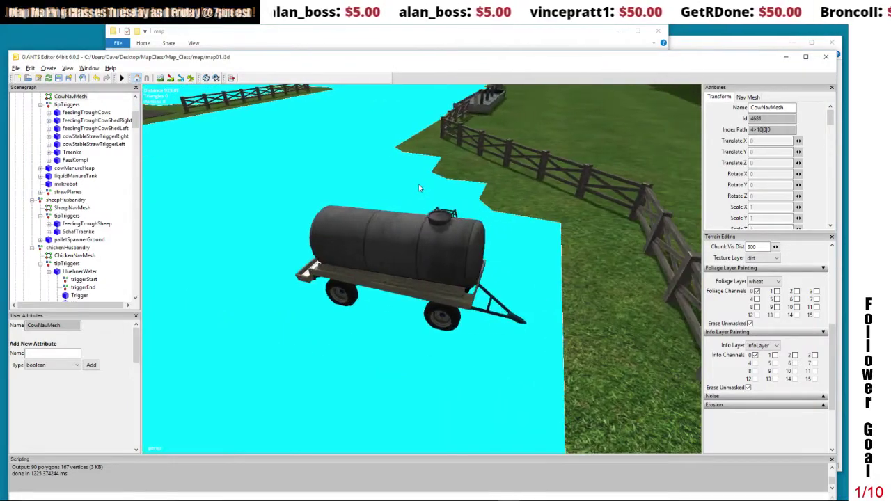
pyautogui.click(402, 286)
pyautogui.scroll(5, 429, 232)
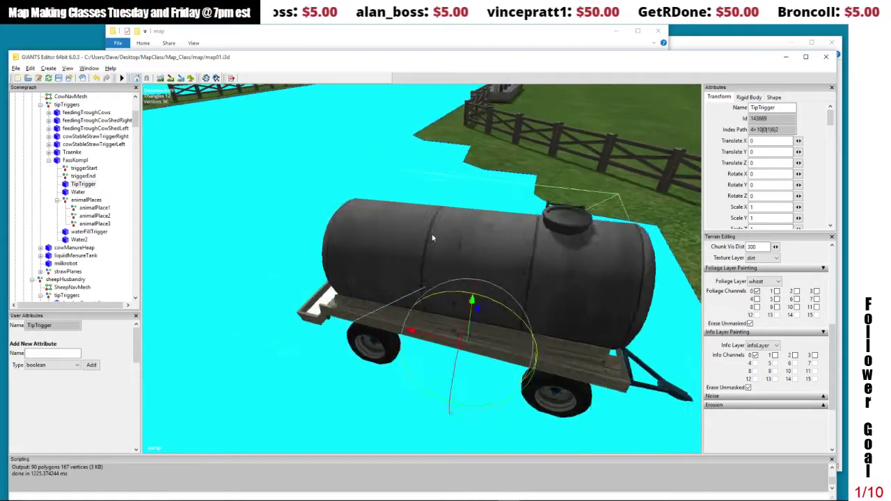
pyautogui.moveTo(431, 239); pyautogui.dragTo(483, 233)
pyautogui.click(482, 233)
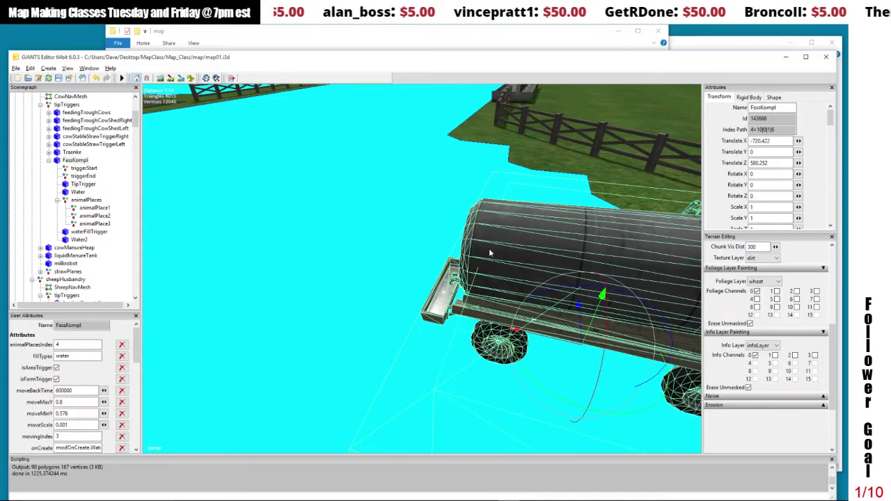
pyautogui.scroll(-3, 494, 221)
pyautogui.moveTo(494, 222); pyautogui.dragTo(490, 231)
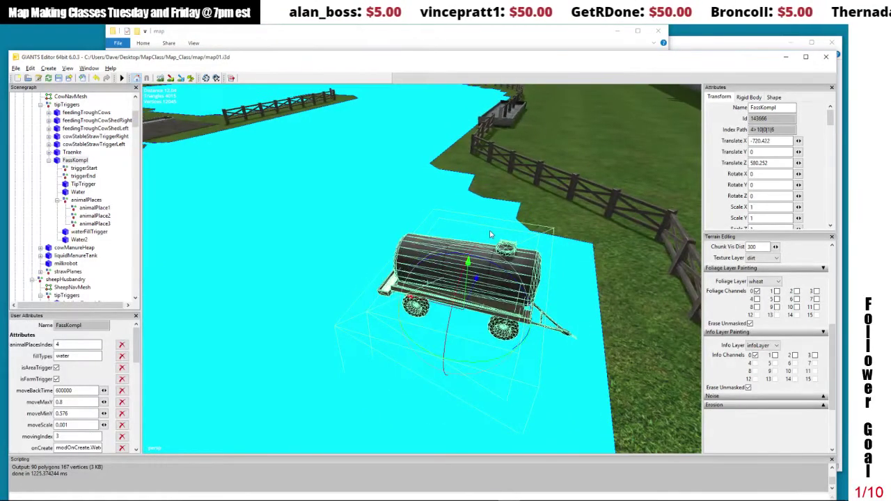
pyautogui.click(774, 96)
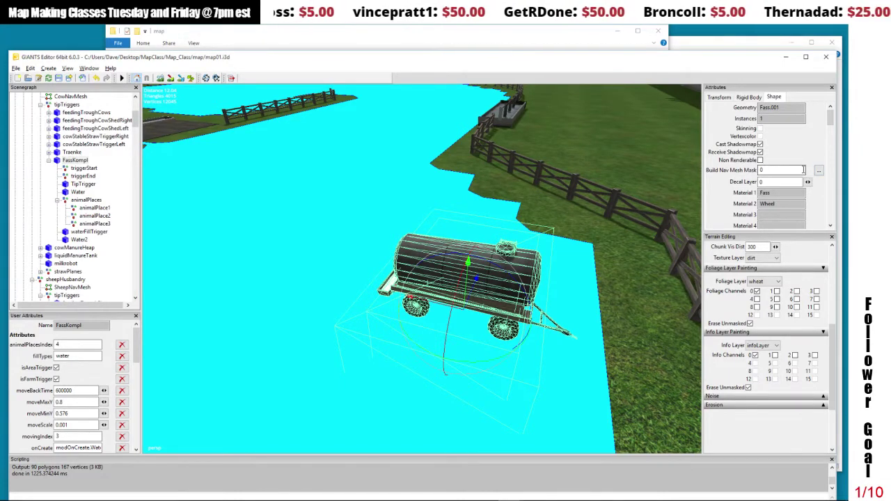
pyautogui.click(819, 170)
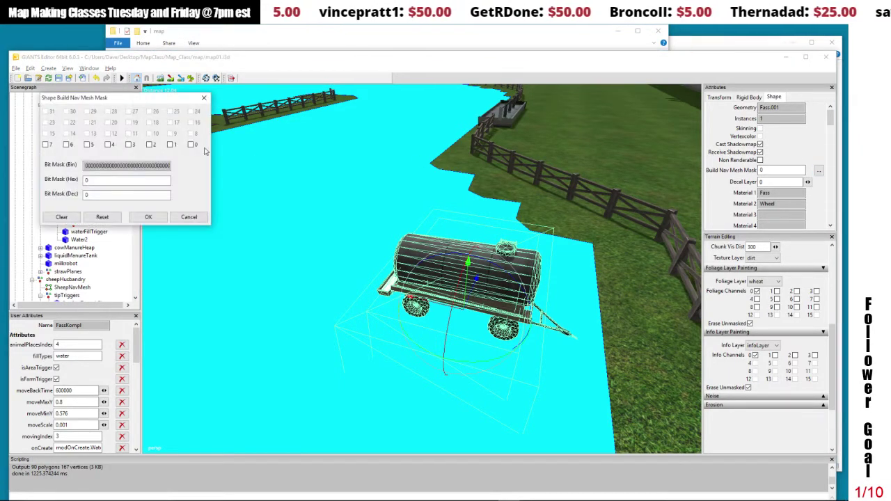
pyautogui.click(192, 145)
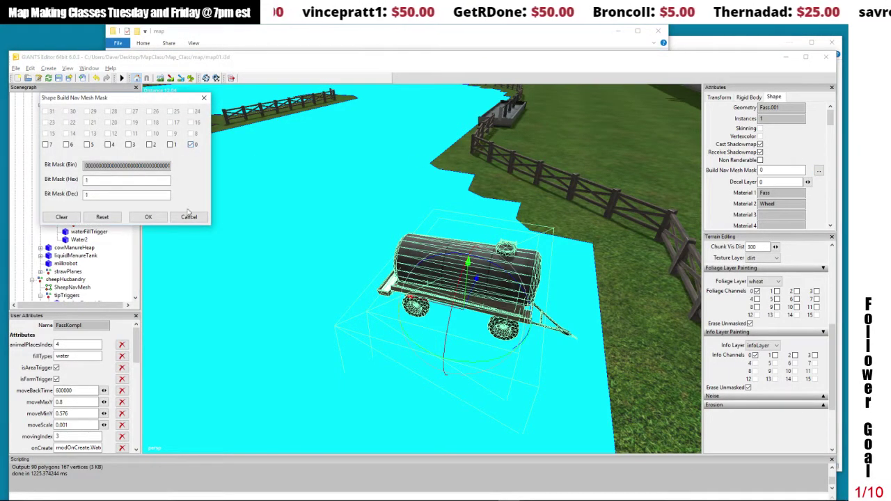
pyautogui.click(148, 217)
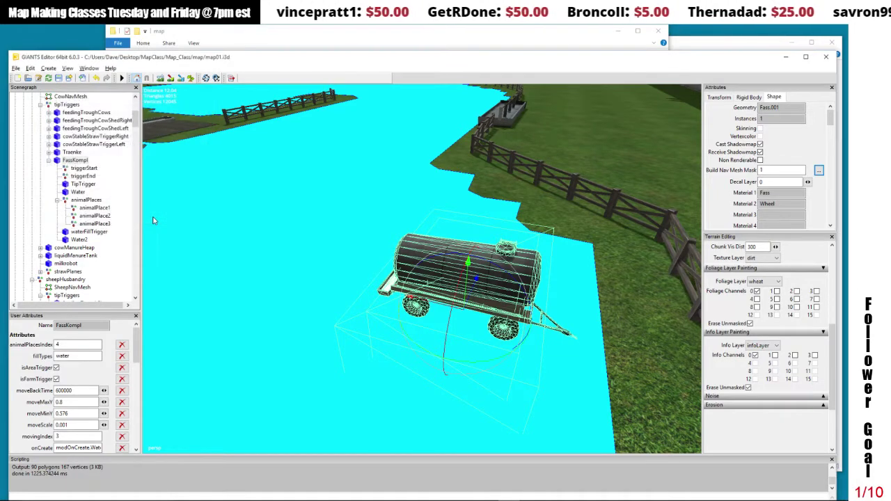
pyautogui.click(48, 68)
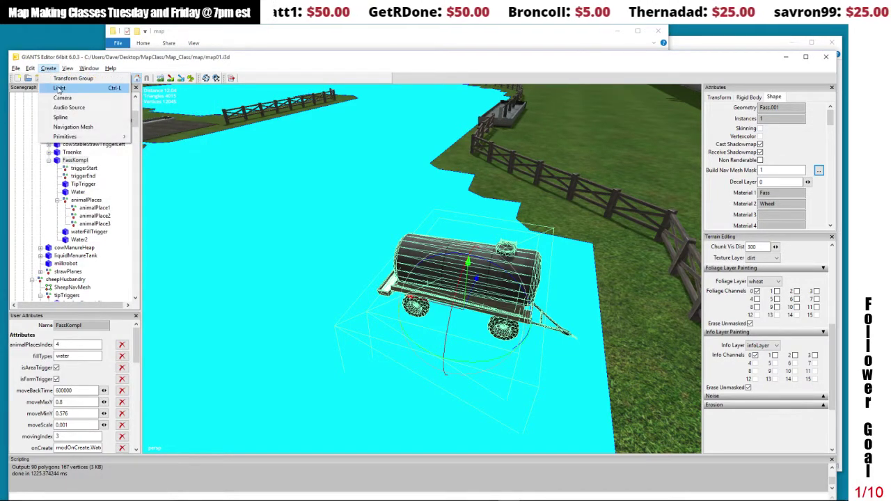
pyautogui.click(58, 128)
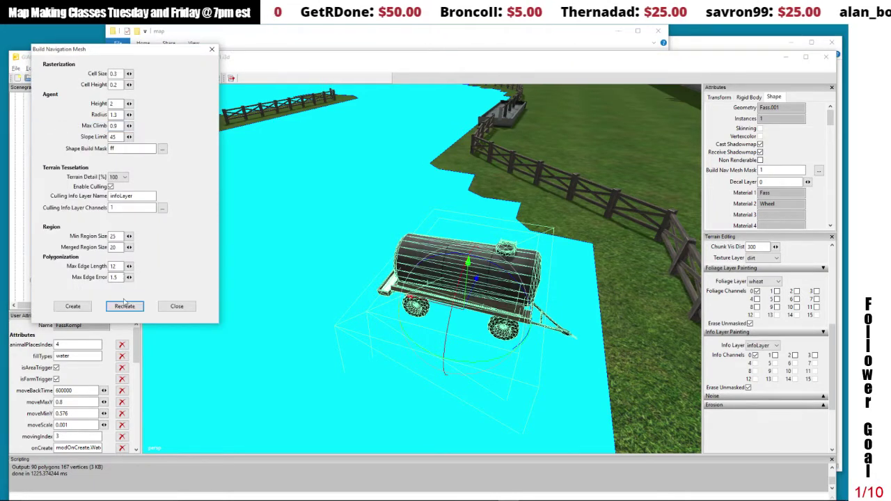
pyautogui.moveTo(104, 53); pyautogui.dragTo(287, 90)
pyautogui.press('Escape')
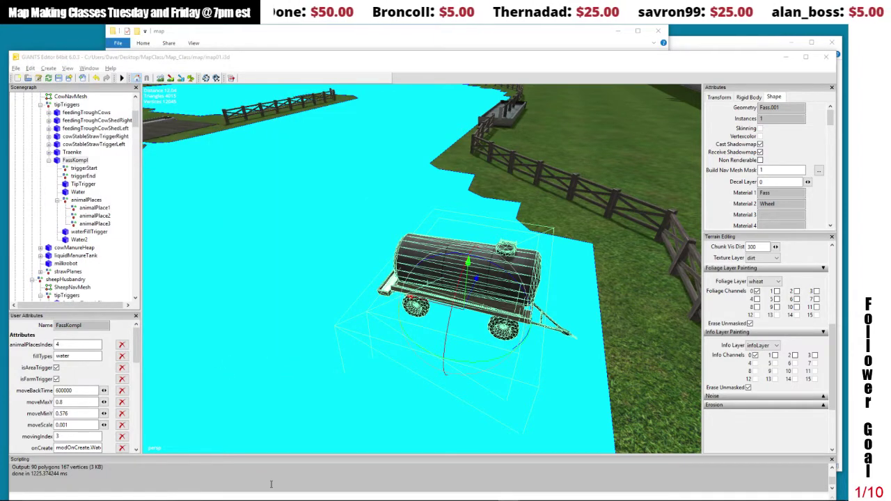
pyautogui.moveTo(256, 498)
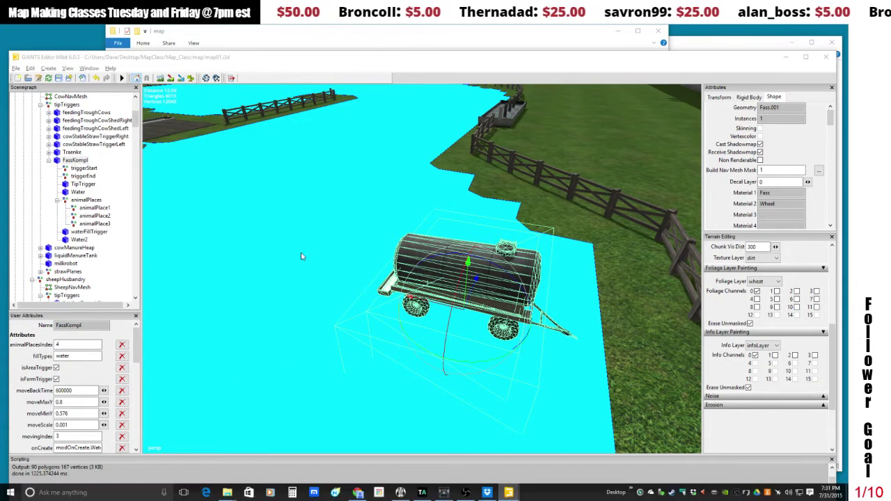
pyautogui.moveTo(100, 57); pyautogui.dragTo(99, 246)
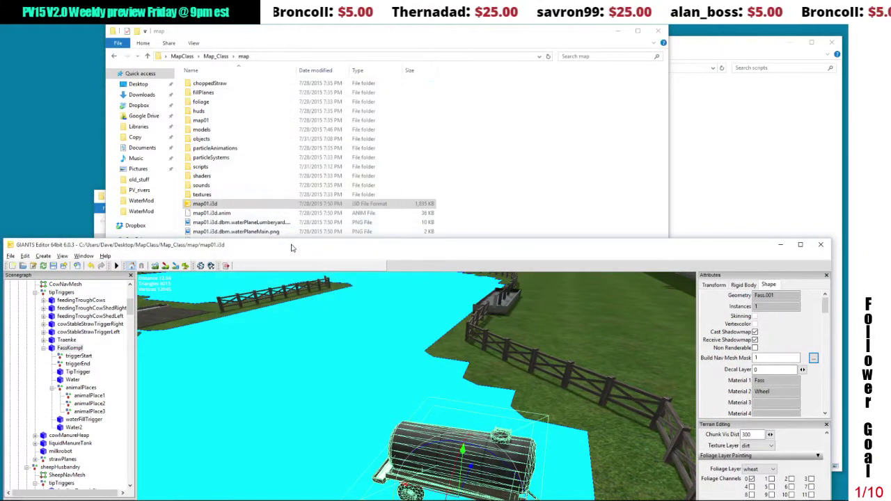
pyautogui.moveTo(293, 247); pyautogui.dragTo(311, 46)
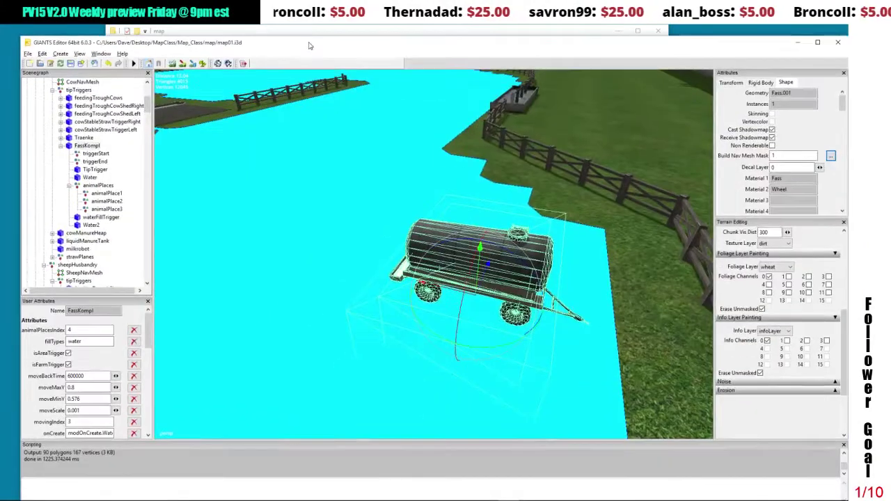
# Select CowNavMesh and recreate its navigation mesh around the water tank, keeping culling info layer channel 0
pyautogui.click(77, 83)
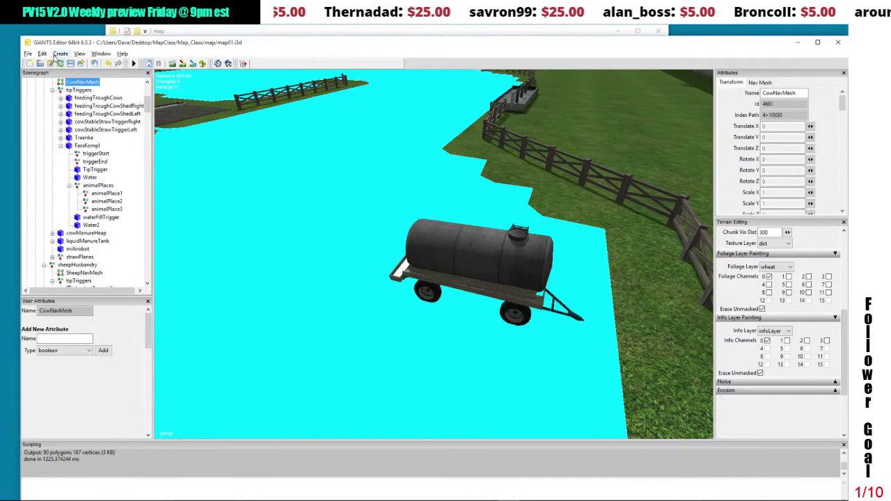
pyautogui.click(60, 53)
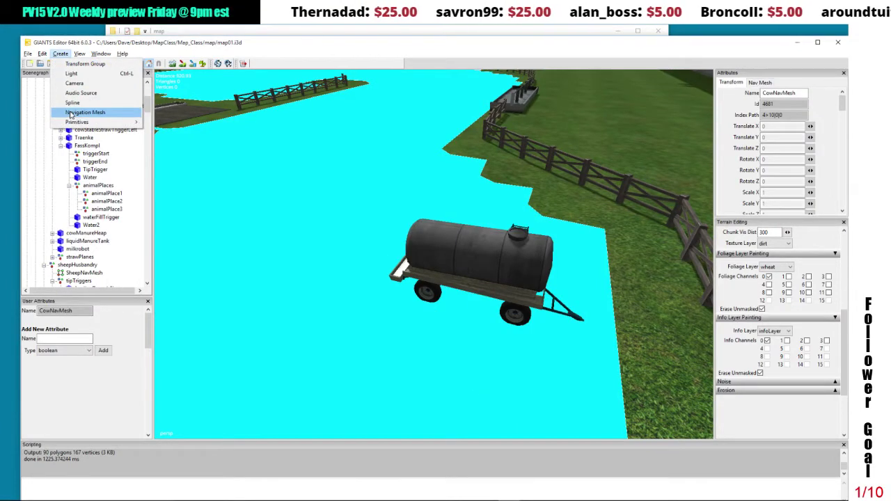
pyautogui.click(77, 112)
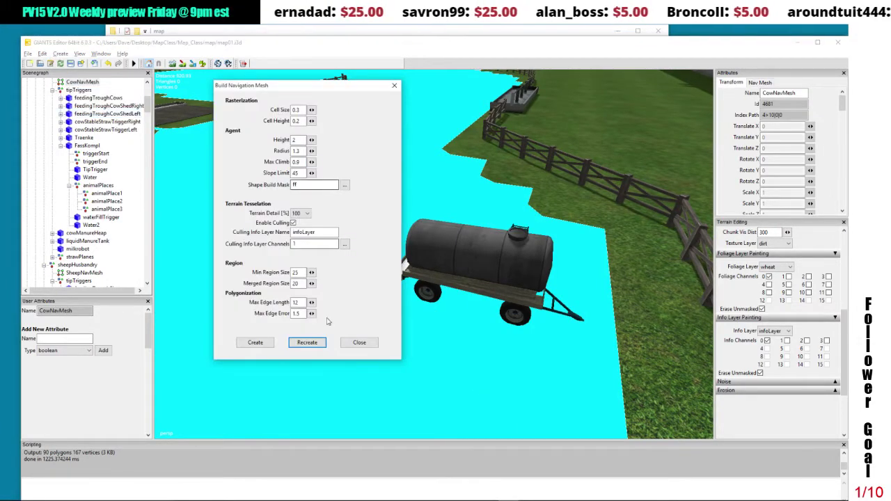
pyautogui.click(307, 343)
pyautogui.moveTo(149, 103)
pyautogui.mouseDown()
pyautogui.moveTo(148, 278)
pyautogui.moveTo(148, 94)
pyautogui.mouseUp()
pyautogui.moveTo(359, 46); pyautogui.dragTo(351, 188)
pyautogui.click(337, 85)
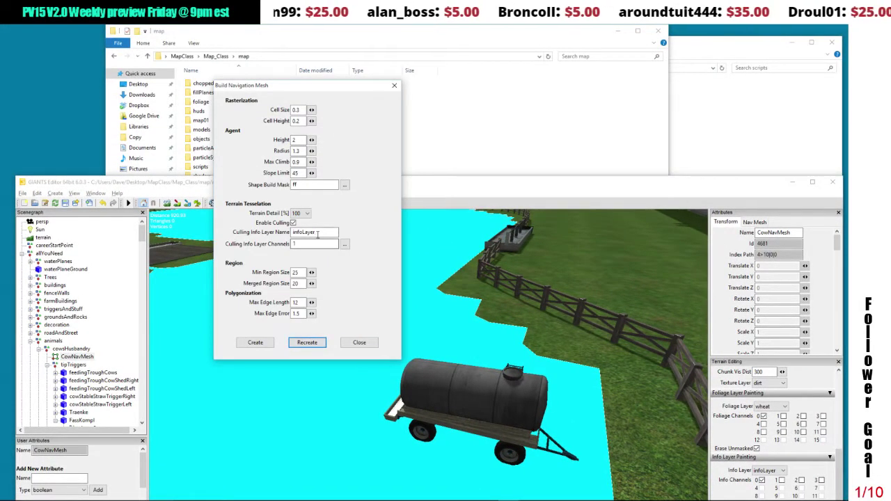
pyautogui.click(344, 246)
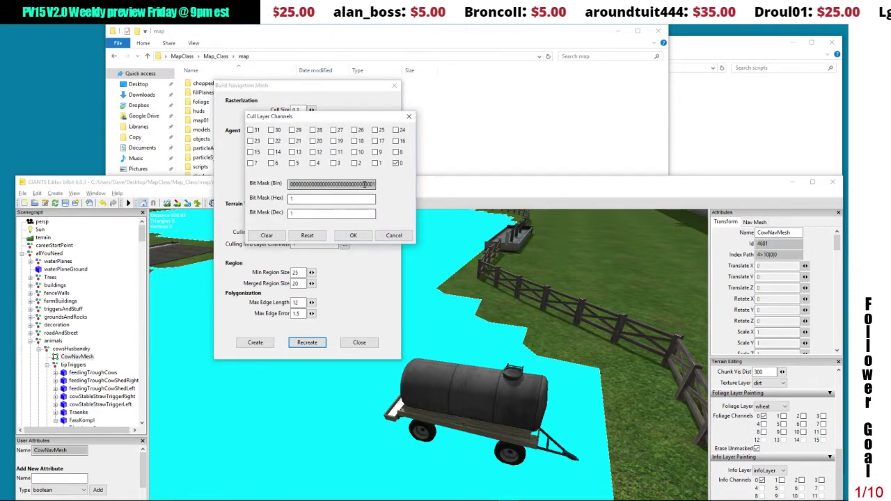
pyautogui.click(353, 236)
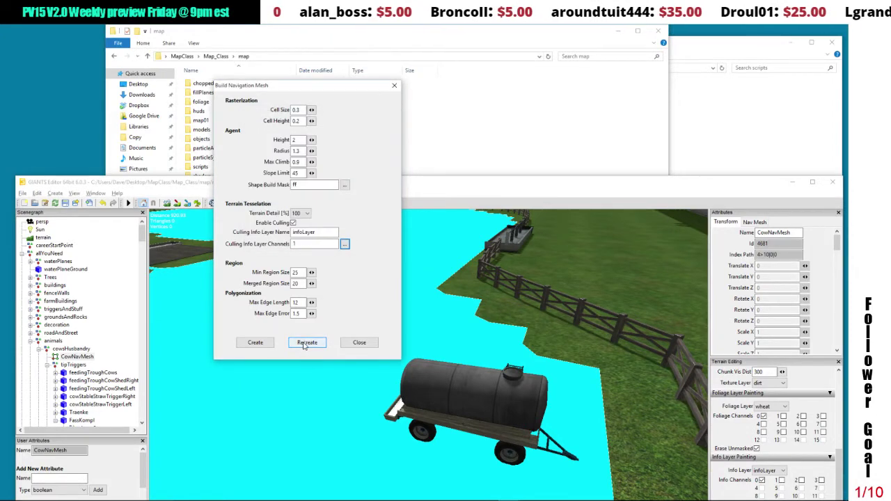
pyautogui.click(306, 343)
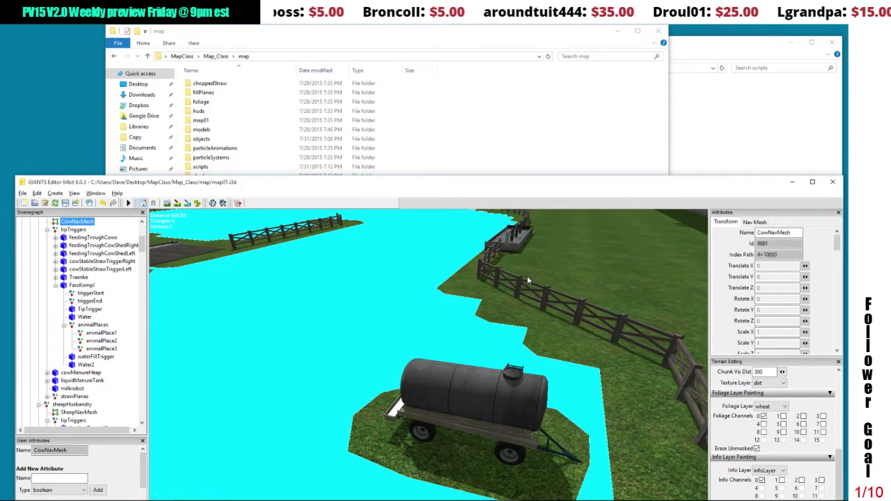
# Check the rebuilt navigation mesh around the tank across the cow pen and save the map01.i3d scene
pyautogui.scroll(-5, 520, 287)
pyautogui.moveTo(479, 325); pyautogui.dragTo(504, 303)
pyautogui.moveTo(172, 187); pyautogui.dragTo(160, 70)
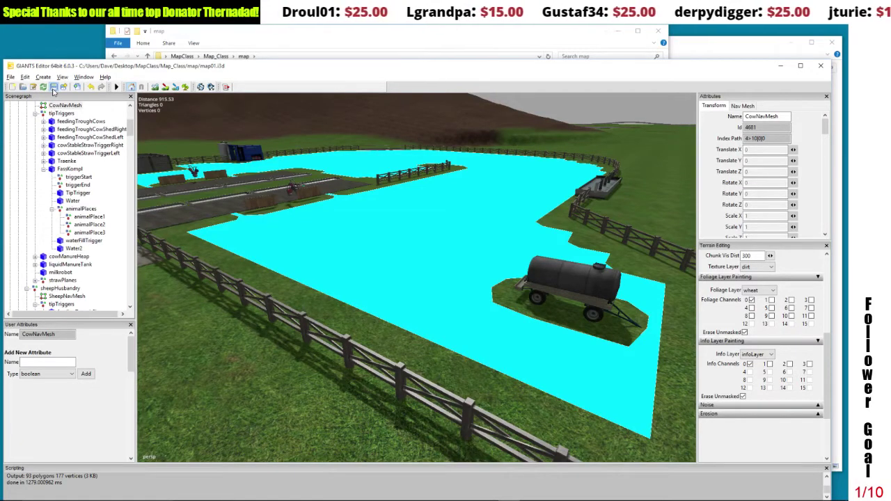
pyautogui.click(53, 87)
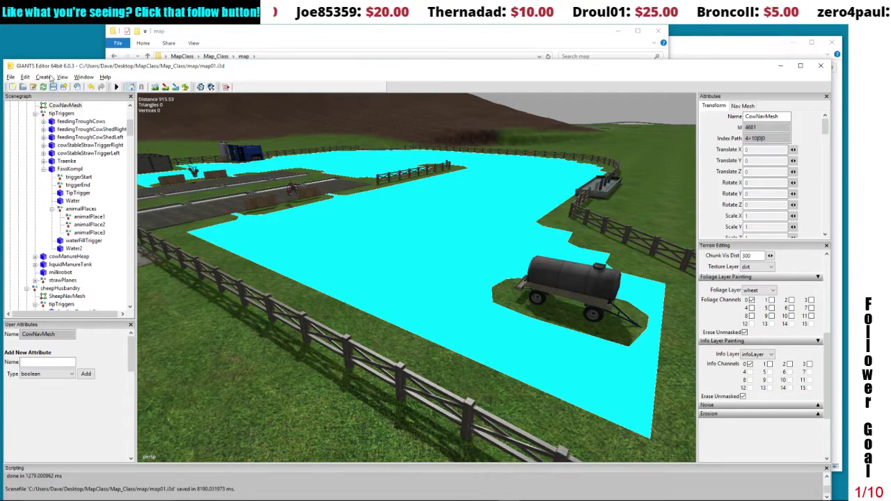
# Close the map editor and the map, scripts and WaterMod folder windows to clear the desktop
pyautogui.moveTo(337, 61); pyautogui.dragTo(334, 32)
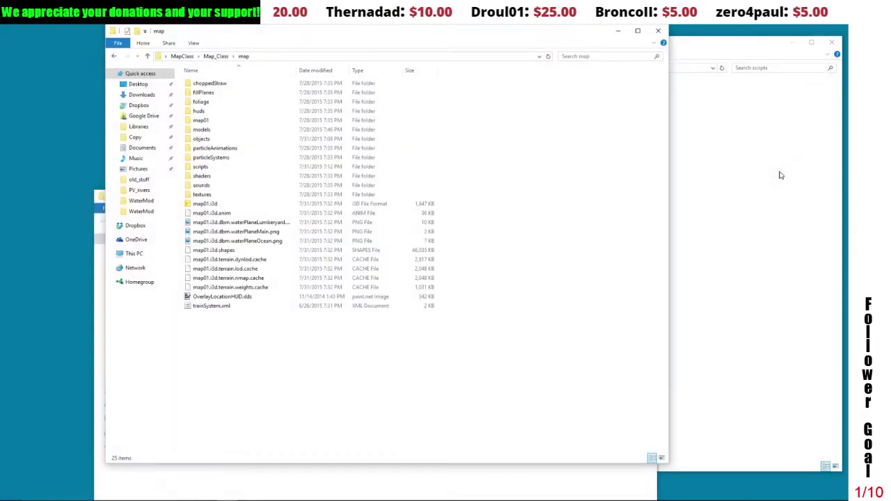
pyautogui.click(719, 55)
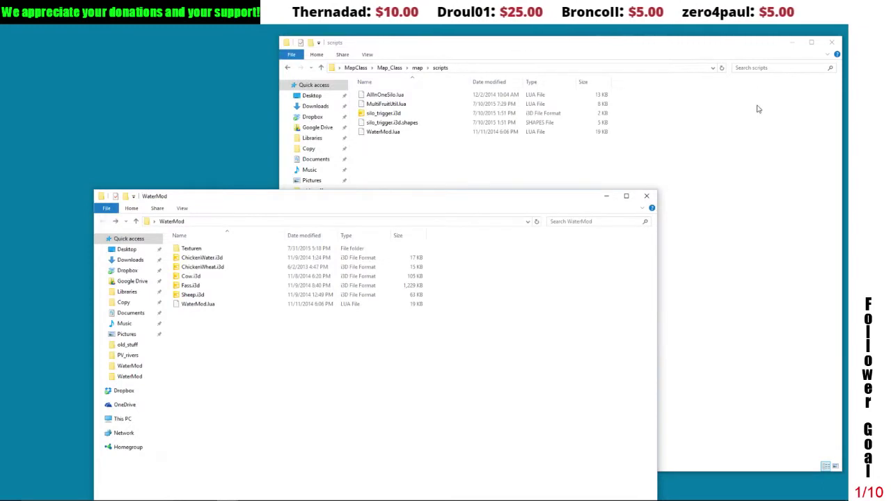
pyautogui.moveTo(794, 44); pyautogui.dragTo(738, 37)
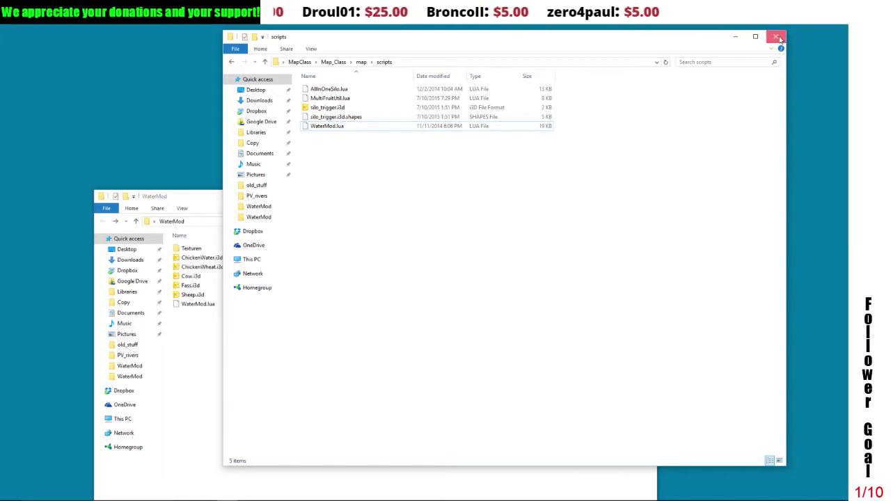
pyautogui.click(779, 39)
pyautogui.click(649, 197)
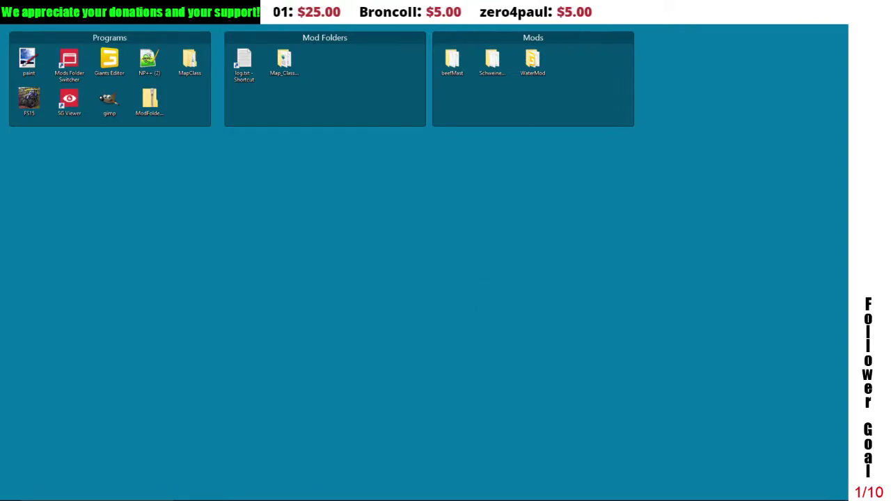
# Start Farming Simulator 15 and skip its intro video to reach the main menu
pyautogui.moveTo(335, 494)
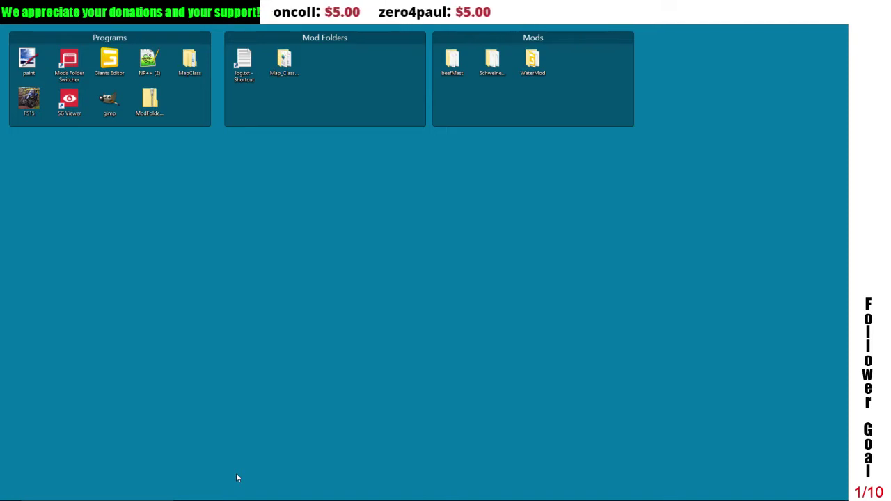
pyautogui.press('super+c')
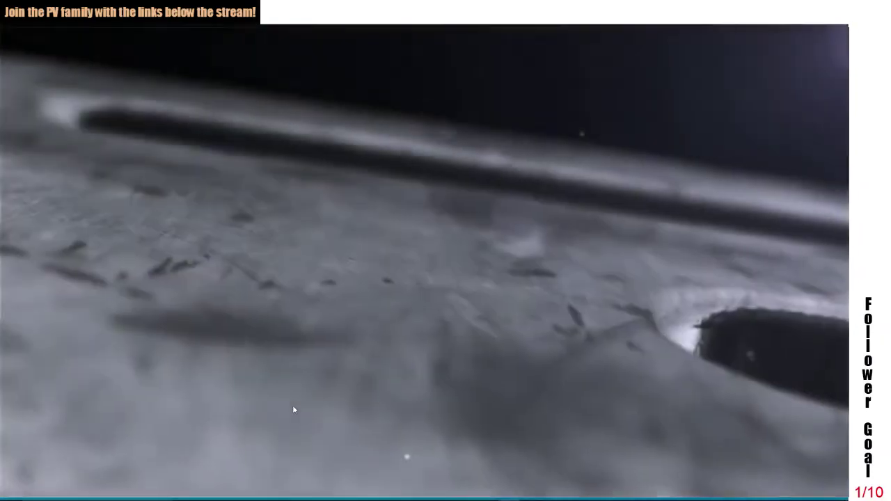
pyautogui.click(293, 406)
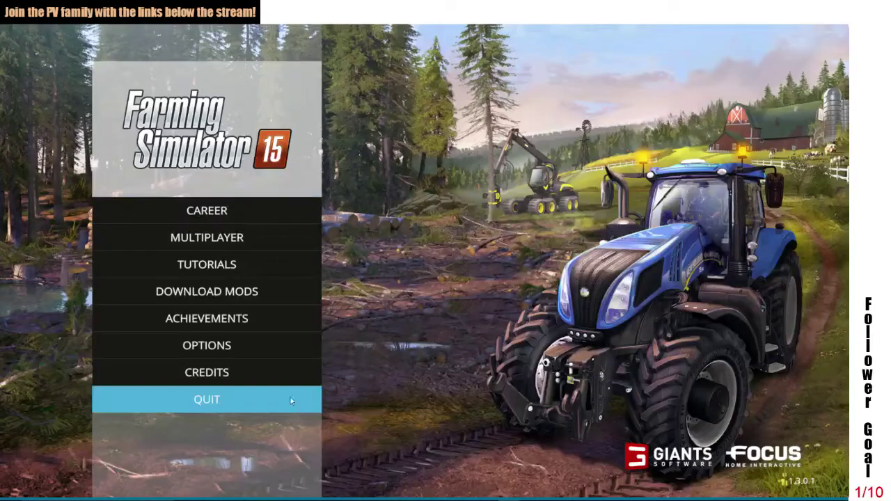
# Quit Farming Simulator 15 and switch the active mods folder to Map Class in FS15 Mods Folder Switcher
pyautogui.click(271, 402)
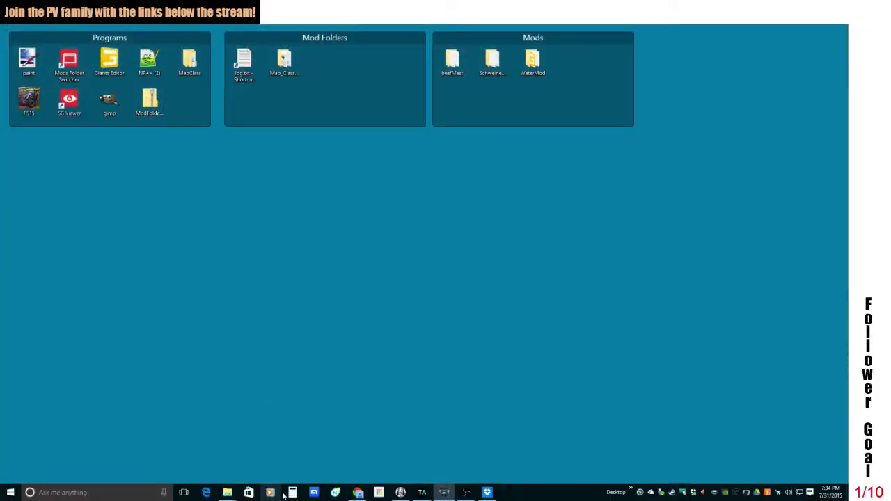
pyautogui.click(73, 63)
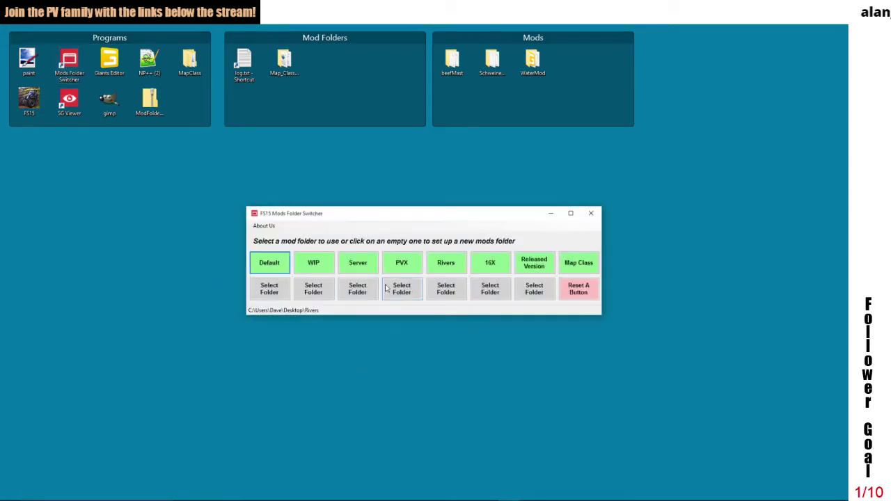
pyautogui.click(581, 266)
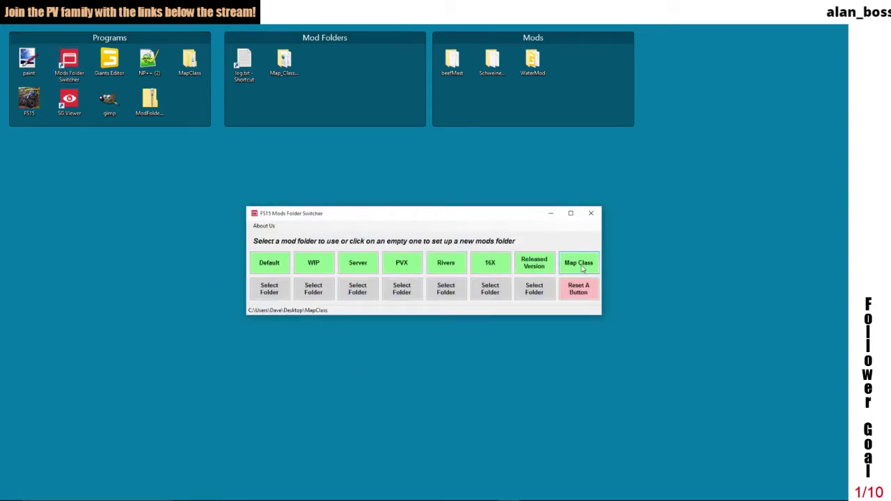
pyautogui.click(347, 402)
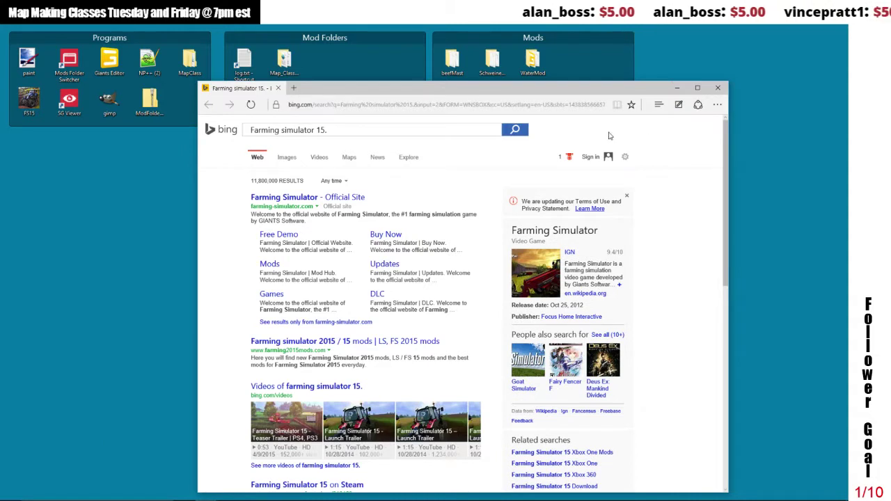
# Try to launch Farming Simulator 15 through Cortana and close the Bing result windows
pyautogui.click(718, 88)
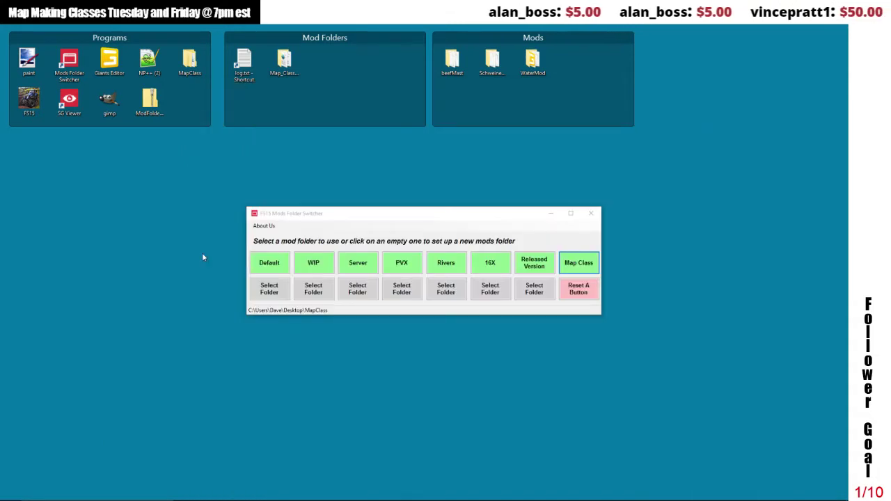
pyautogui.press('super')
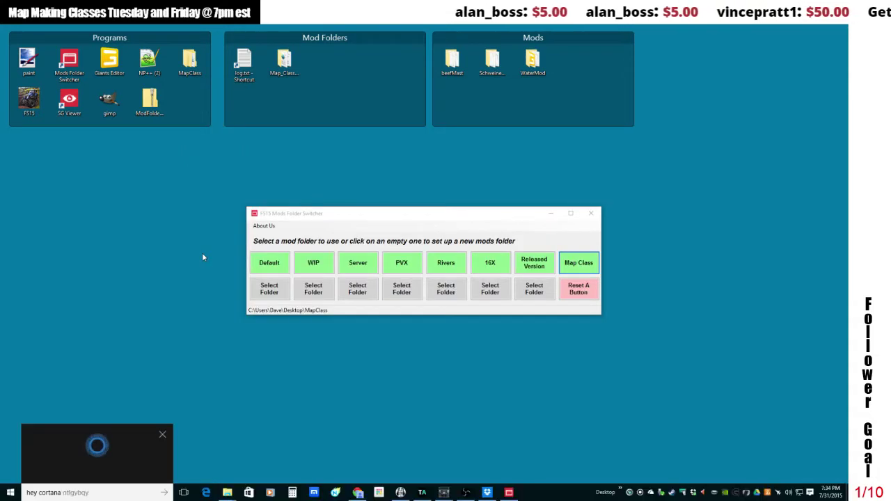
pyautogui.write('run')
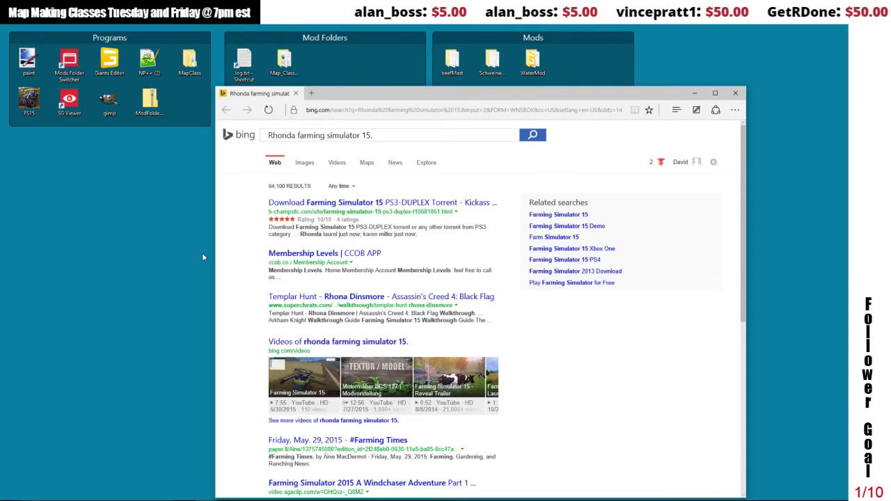
pyautogui.click(735, 92)
pyautogui.moveTo(100, 496)
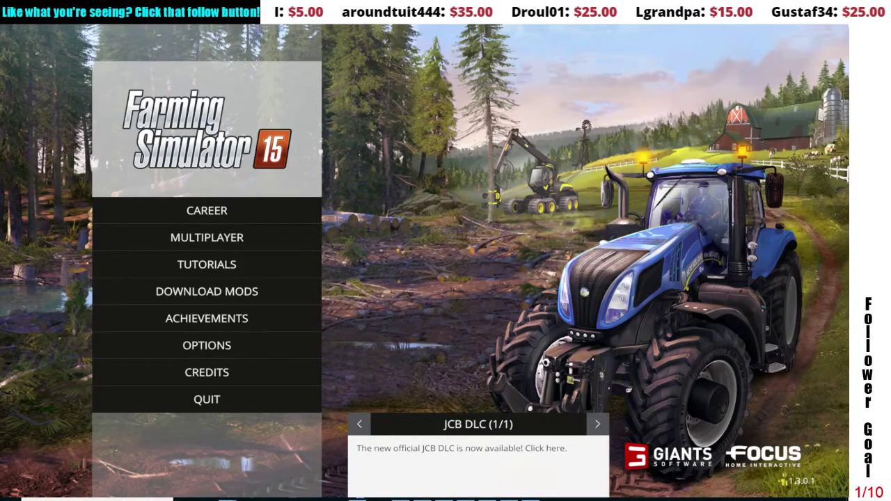
# Start a career game in an unused savegame slot with Normal difficulty on Map Class Map
pyautogui.click(230, 218)
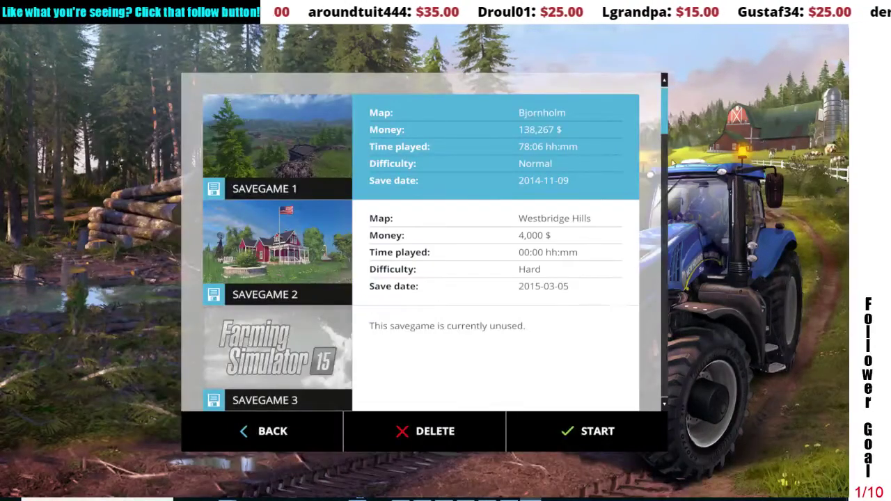
pyautogui.moveTo(668, 124); pyautogui.dragTo(668, 320)
pyautogui.click(471, 337)
pyautogui.click(561, 434)
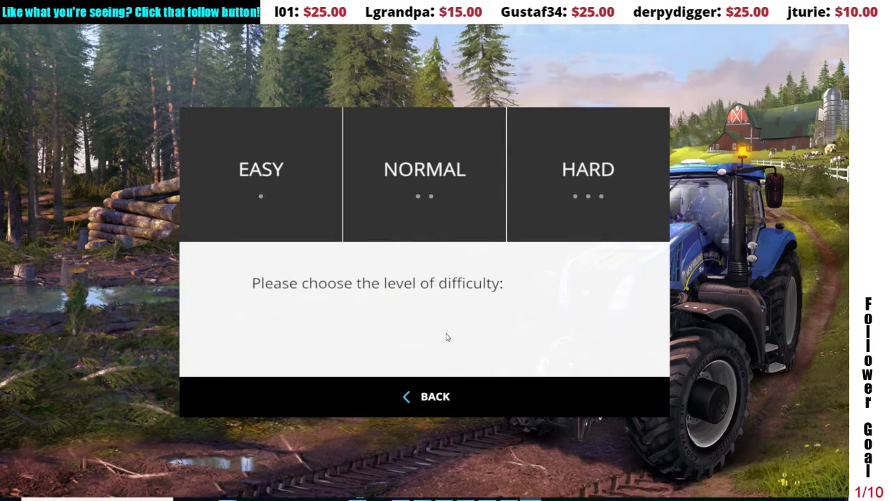
pyautogui.click(407, 184)
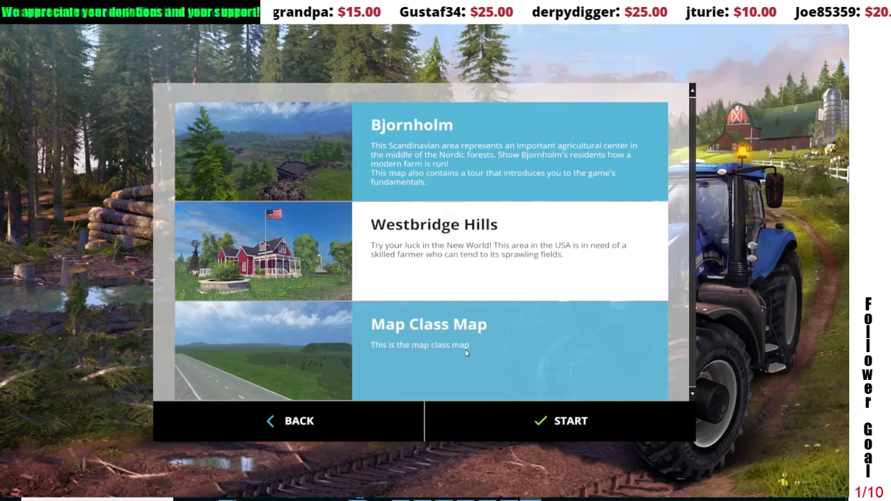
pyautogui.click(465, 350)
pyautogui.click(541, 420)
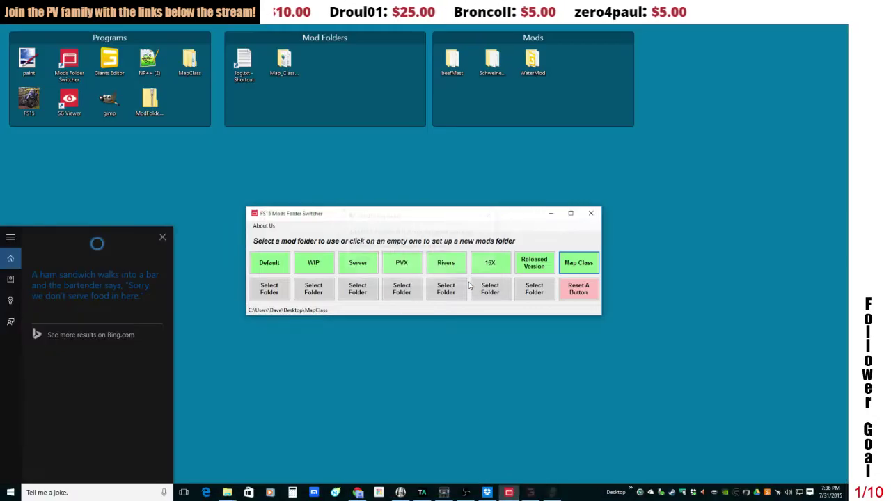
# Dismiss the Cortana pane, then relaunch Farming Simulator 15 from the desktop and skip the intro video
pyautogui.click(256, 322)
pyautogui.click(162, 240)
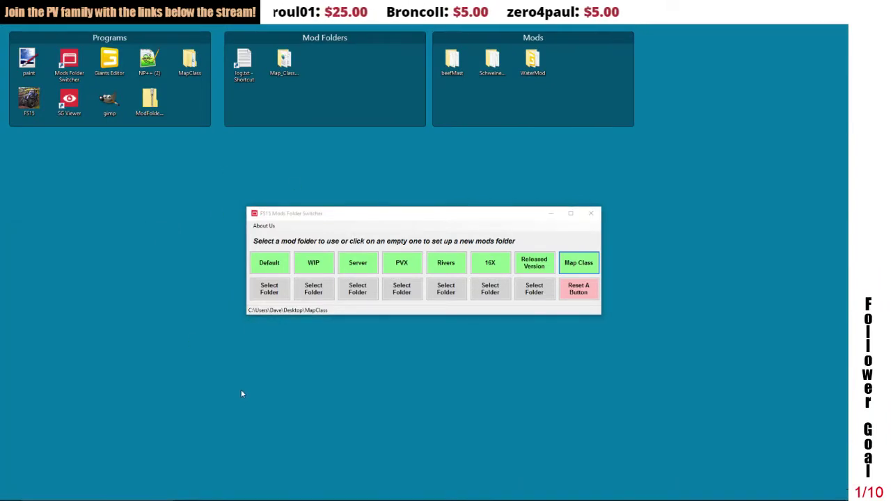
pyautogui.doubleClick(28, 100)
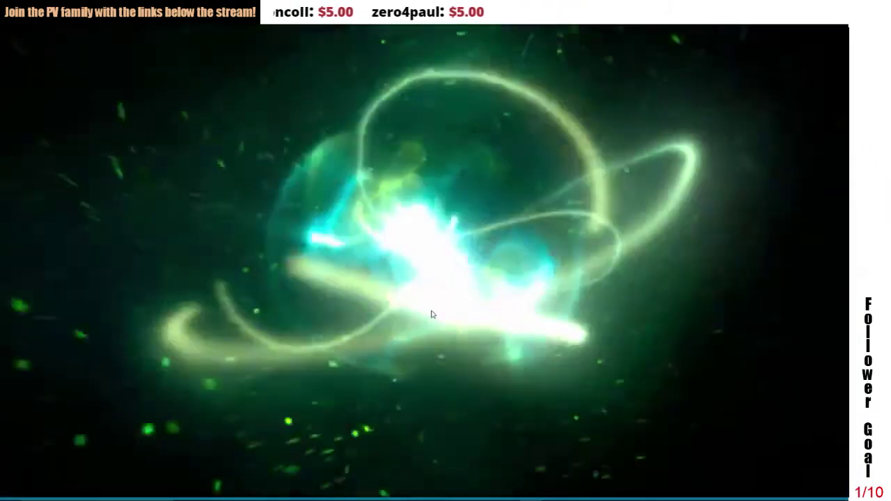
pyautogui.press('Escape')
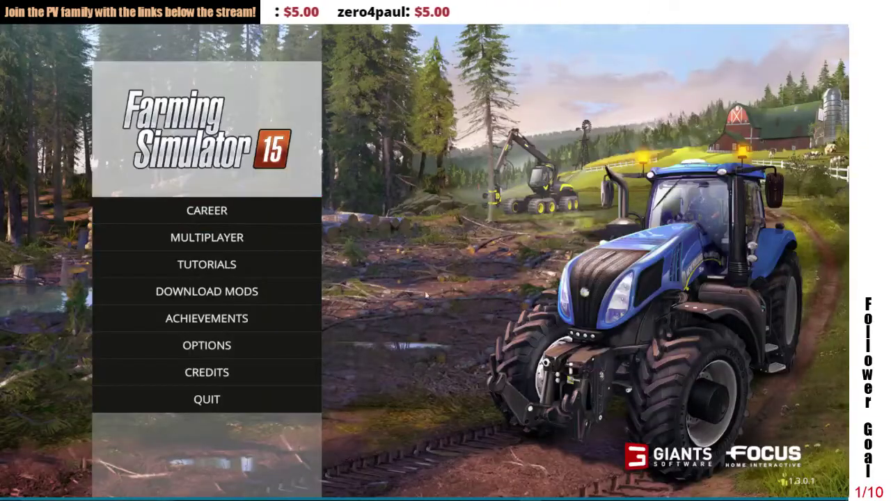
# Create a new career in an unused savegame slot below Savegame 13, choosing Normal difficulty and Map Class Map
pyautogui.click(246, 212)
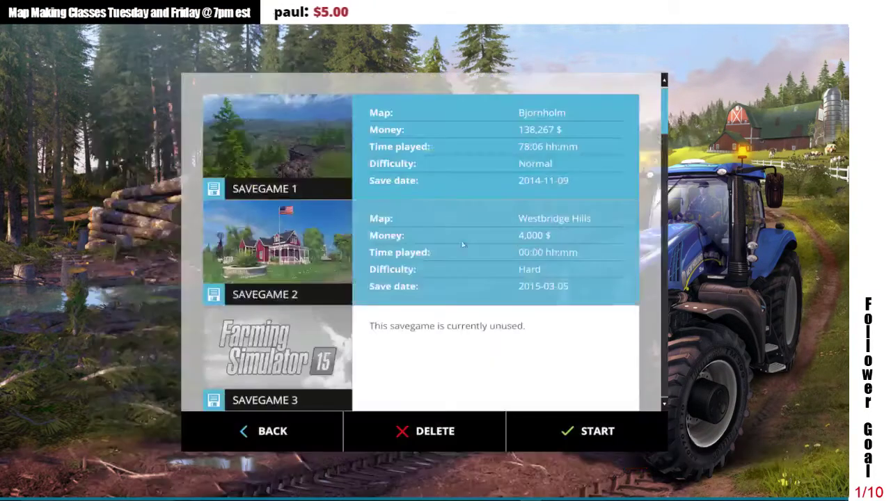
pyautogui.moveTo(665, 98); pyautogui.dragTo(662, 285)
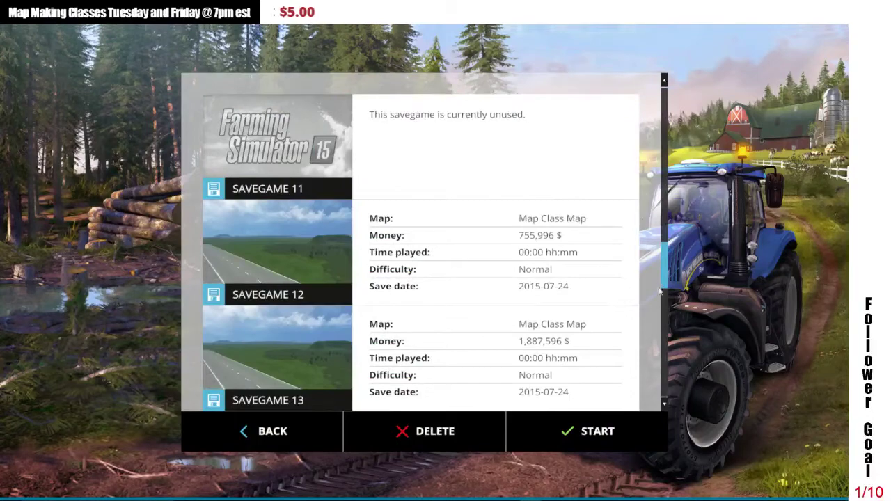
pyautogui.scroll(-3, 661, 287)
pyautogui.click(453, 360)
pyautogui.click(568, 426)
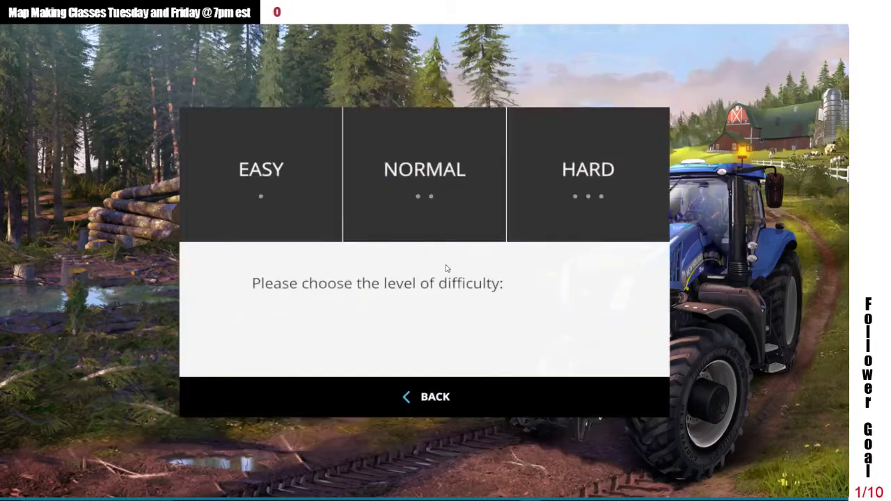
pyautogui.click(381, 186)
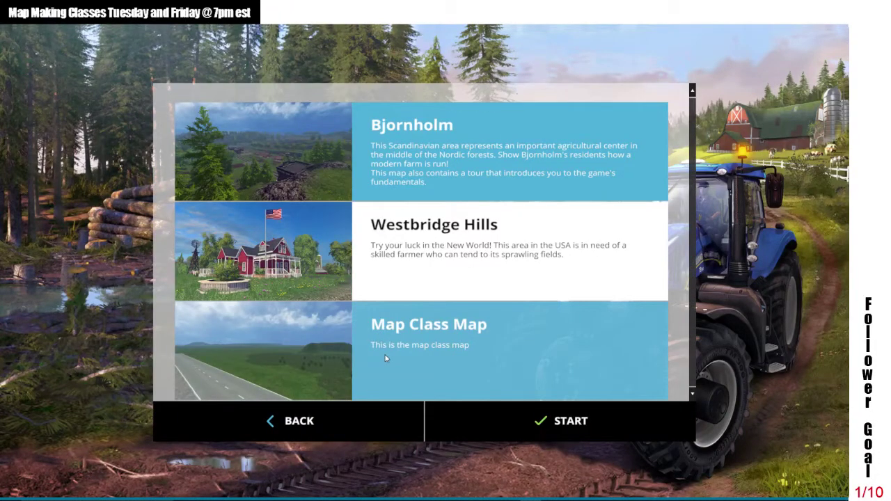
pyautogui.click(386, 358)
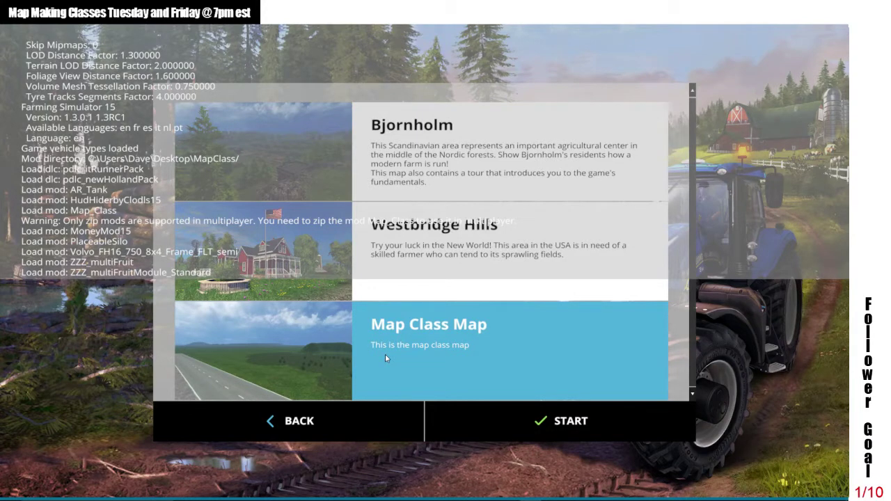
pyautogui.click(491, 422)
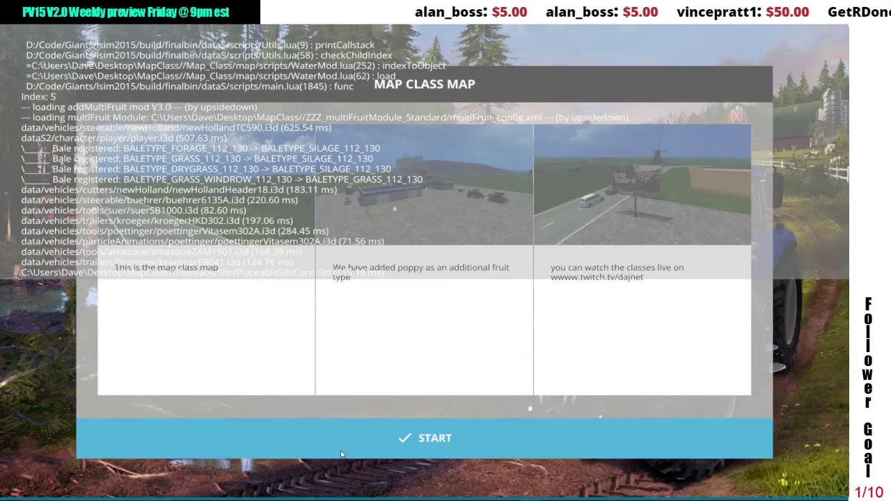
# Enter the loaded Map Class Map, decline the guided tour, and return from the briefing to the game
pyautogui.click(382, 445)
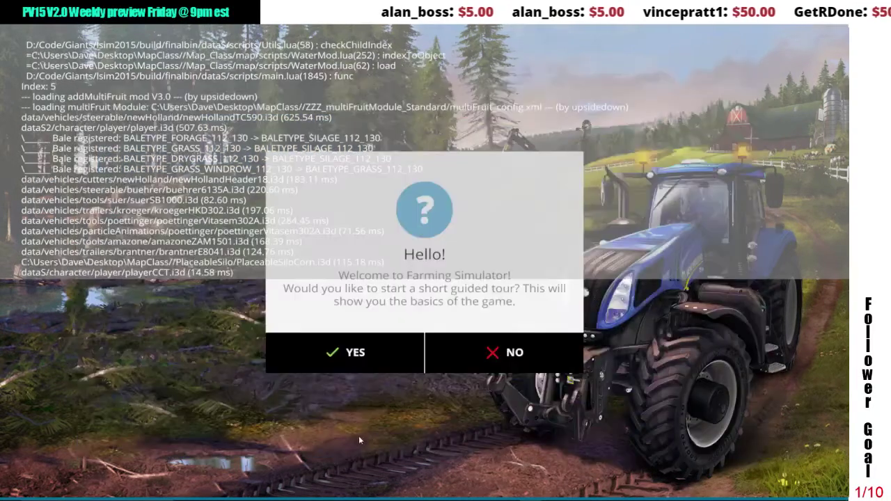
pyautogui.click(503, 353)
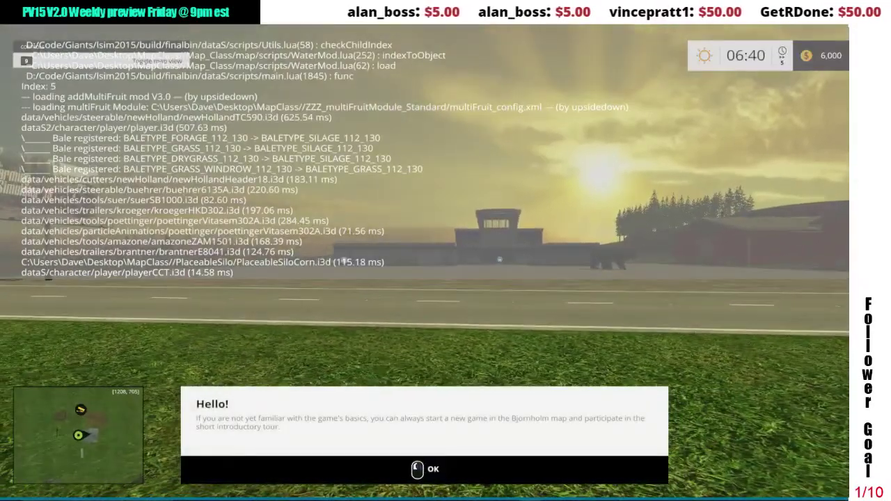
pyautogui.press('Escape')
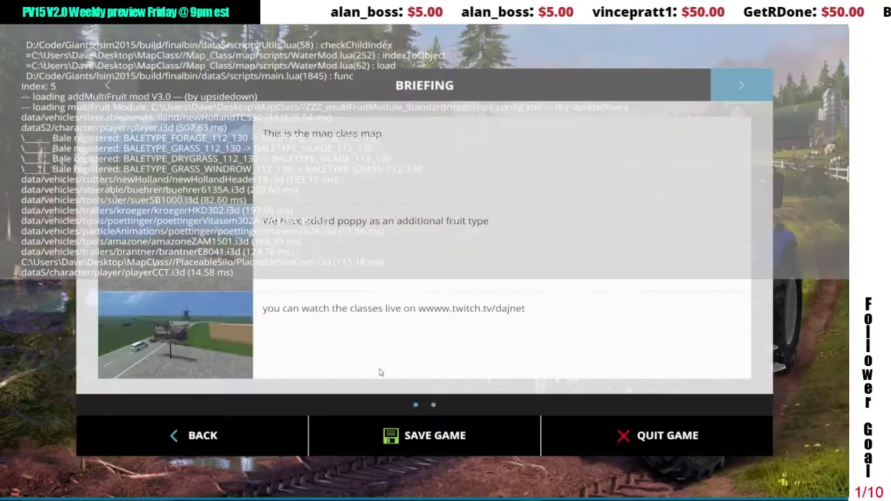
pyautogui.click(240, 426)
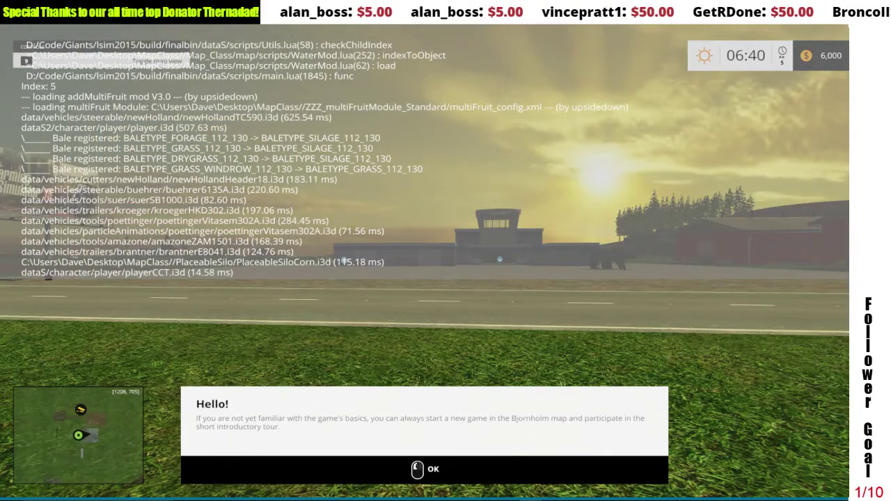
# Clear the console log and welcome message from the view, and add about 1,000,000 $ to the balance
pyautogui.press('`')
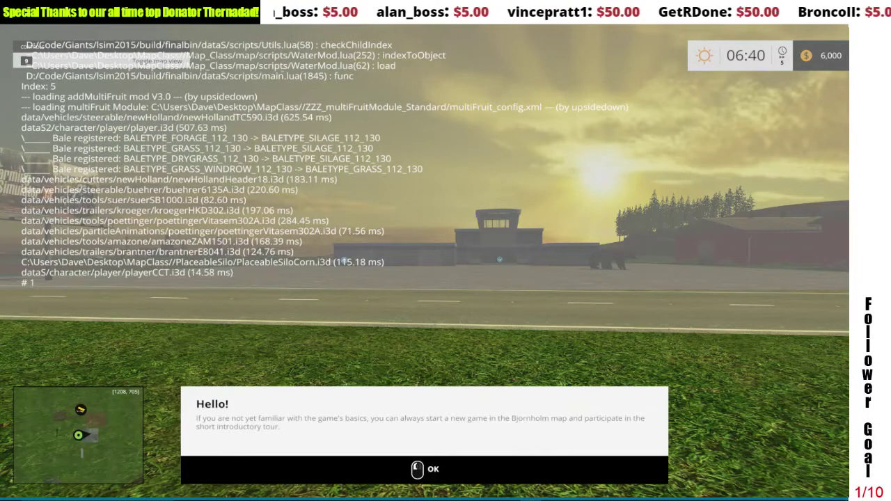
pyautogui.press('`')
pyautogui.press('`')
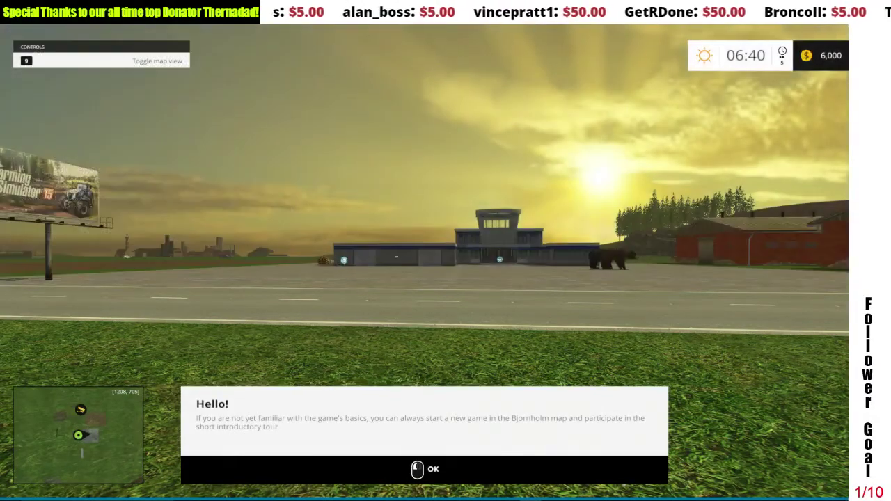
pyautogui.press('Return')
pyautogui.press('Return')
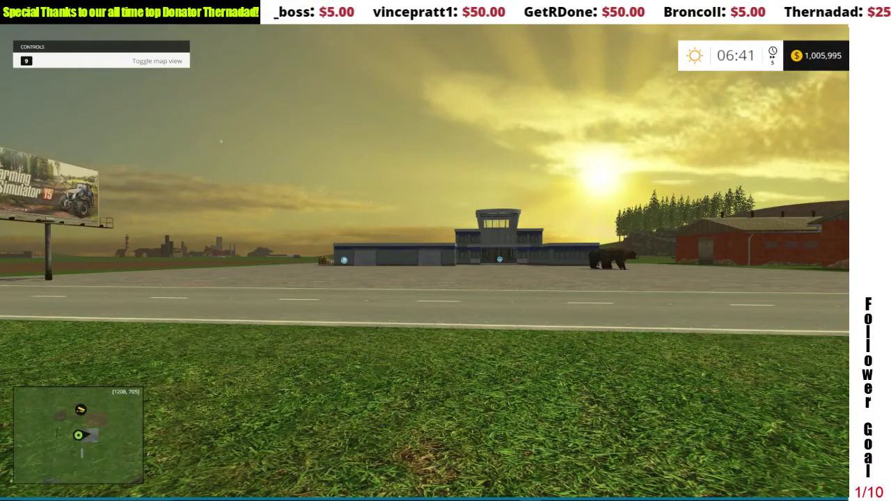
# Buy the first truck in the shop's mod Trucks category and return to the mod categories
pyautogui.press('p')
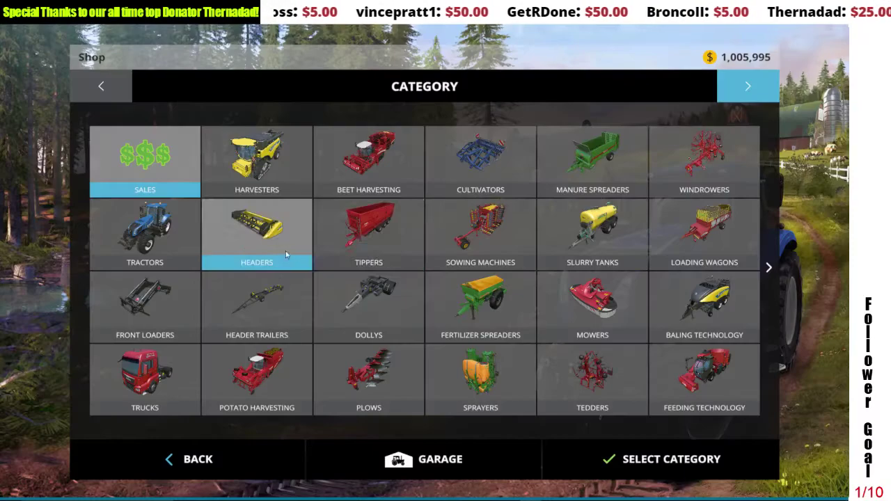
pyautogui.click(747, 86)
pyautogui.click(747, 86)
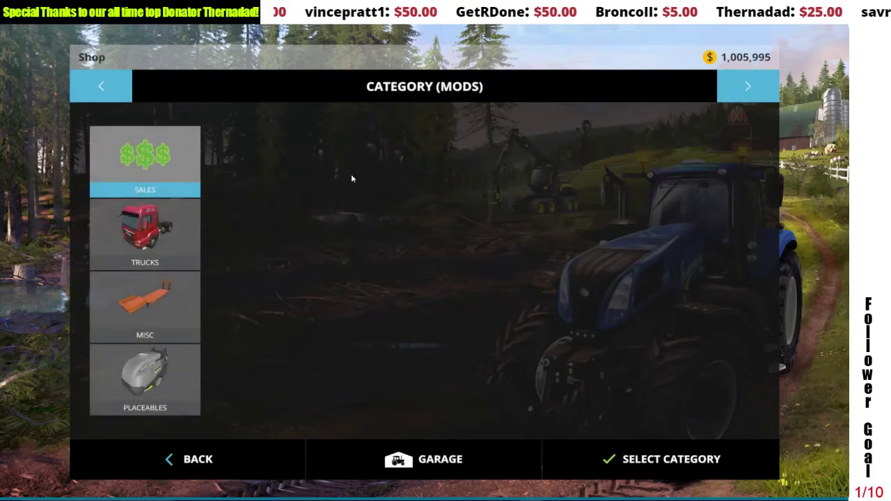
pyautogui.click(178, 235)
pyautogui.doubleClick(207, 223)
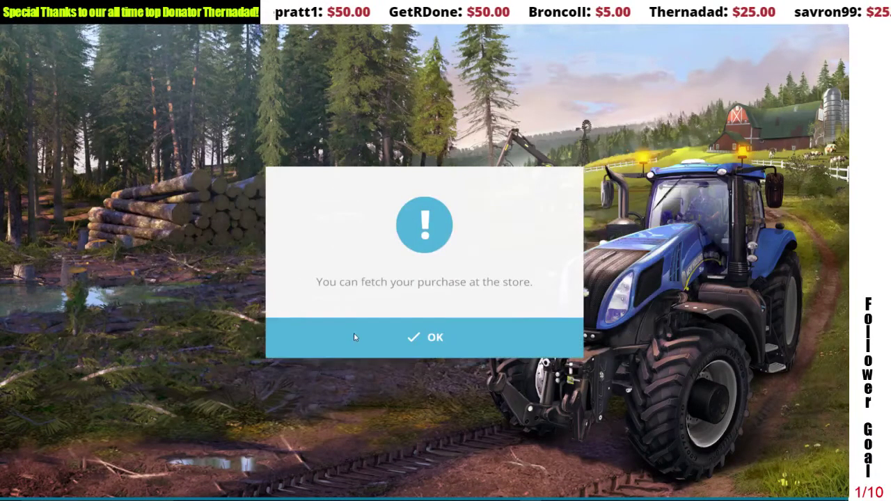
pyautogui.click(354, 336)
pyautogui.click(186, 459)
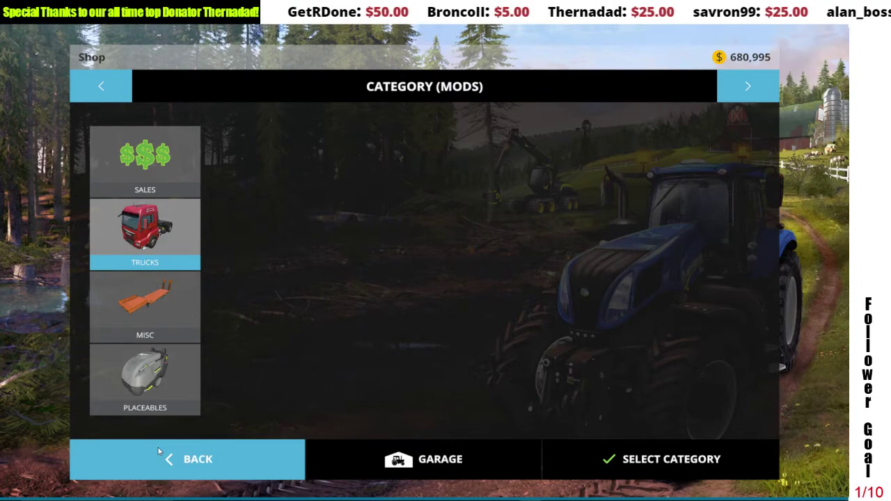
# Buy the Lizard AR Multi Tank for 32,000 $ from the mod Misc category
pyautogui.click(159, 310)
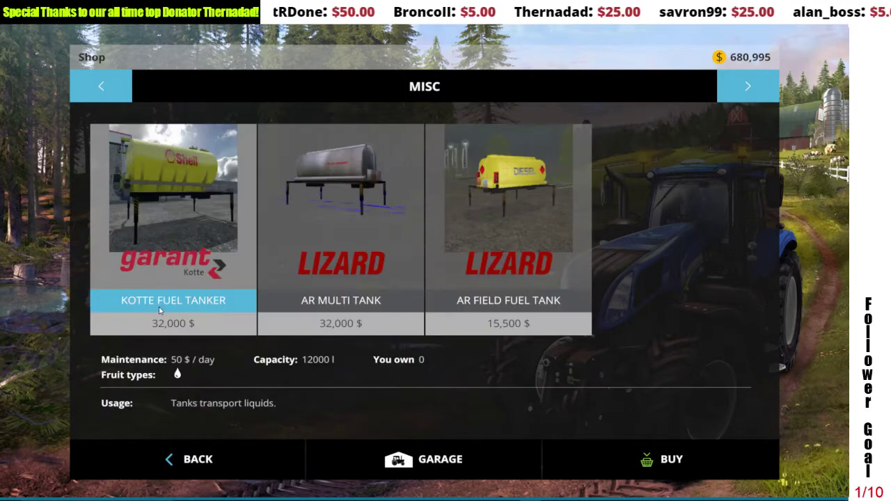
pyautogui.click(324, 244)
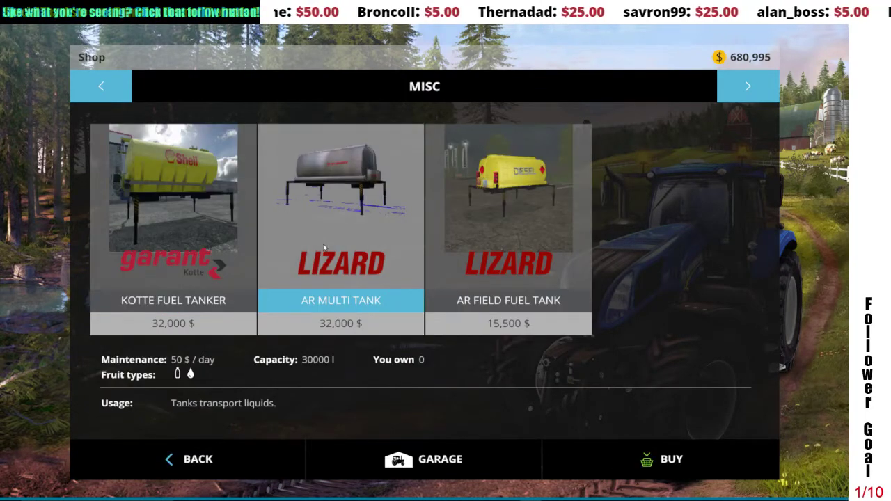
pyautogui.click(323, 244)
pyautogui.click(343, 343)
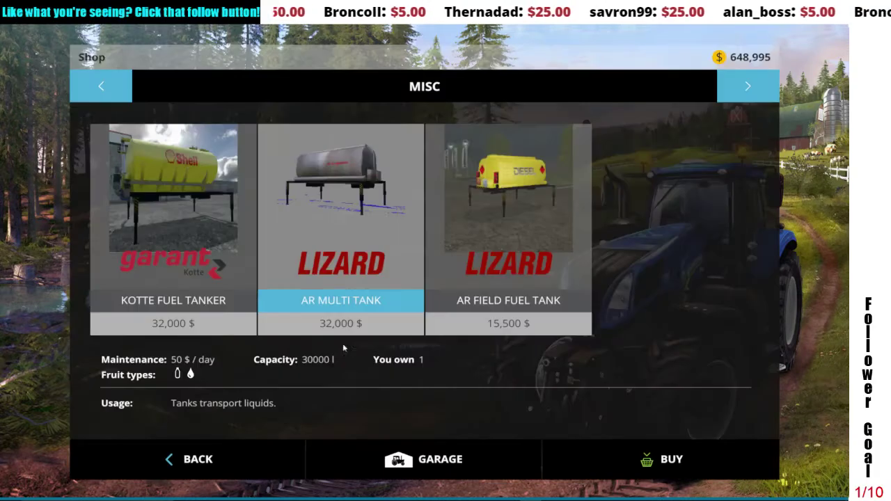
# Leave the mod categories, buy the Lizard Mobile Water Tank for 7,000 $ from the standard Misc category, and return to the game
pyautogui.click(198, 459)
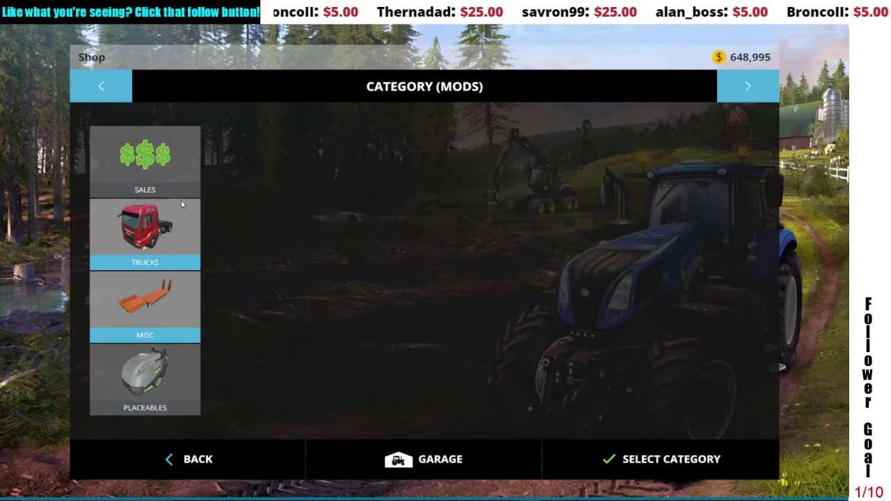
pyautogui.click(175, 451)
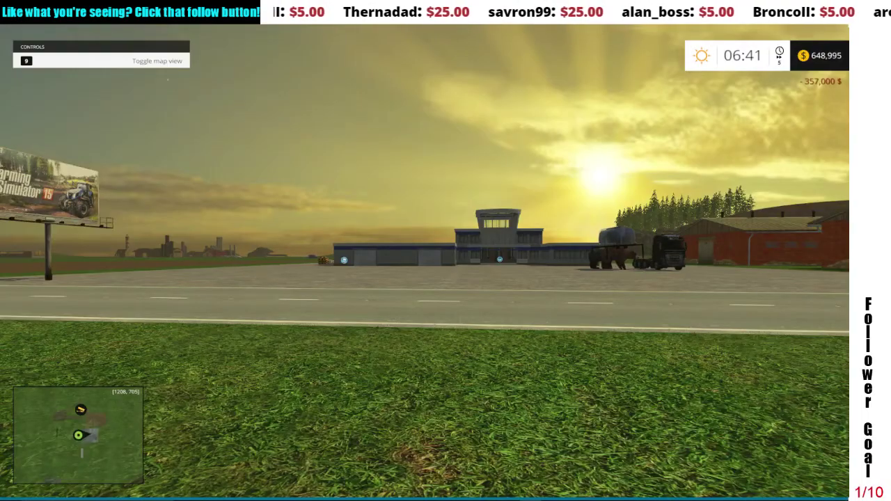
pyautogui.press('p')
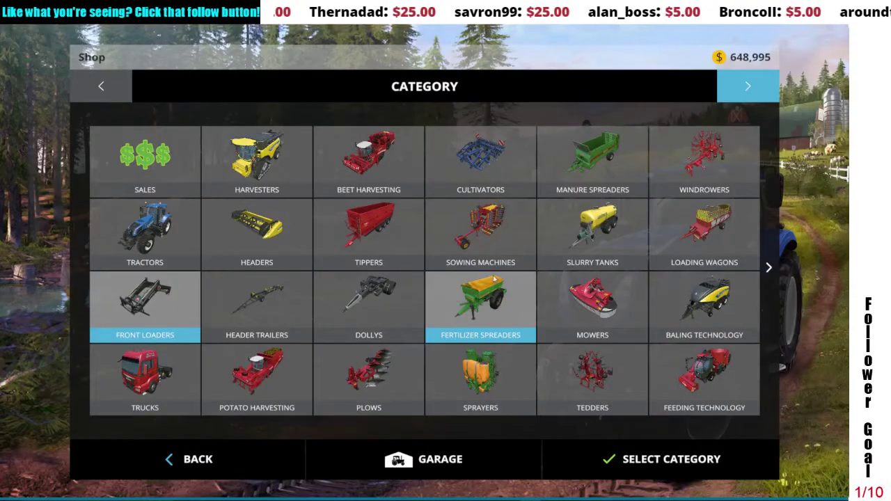
pyautogui.click(766, 275)
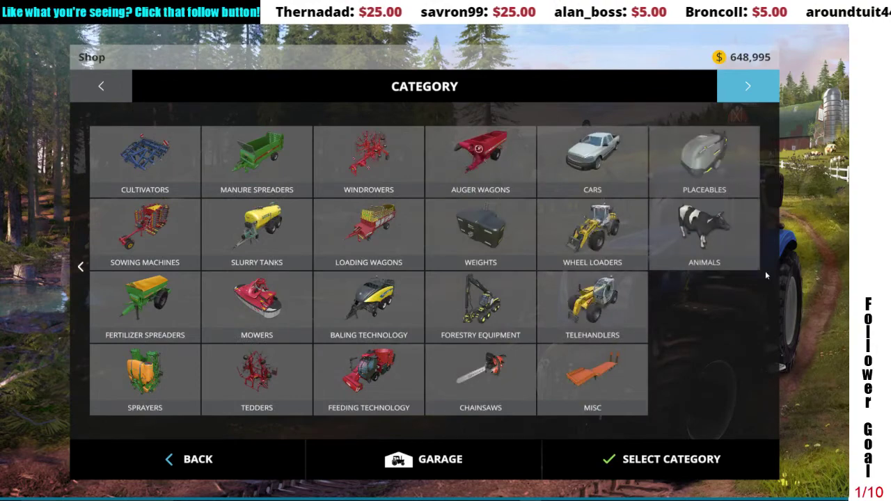
pyautogui.click(588, 380)
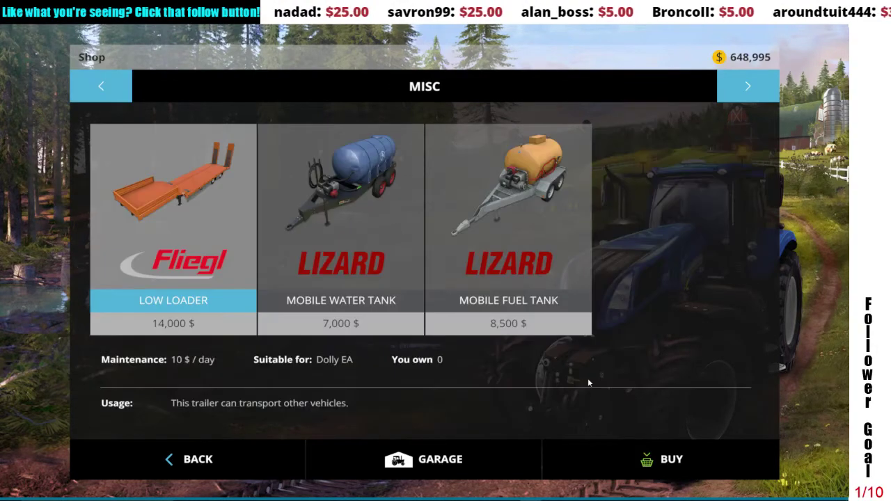
pyautogui.doubleClick(371, 226)
pyautogui.click(374, 325)
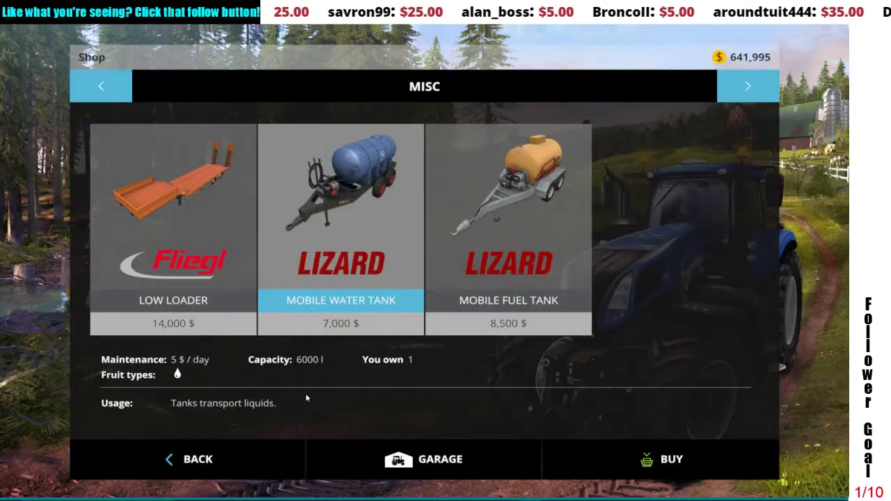
pyautogui.click(217, 459)
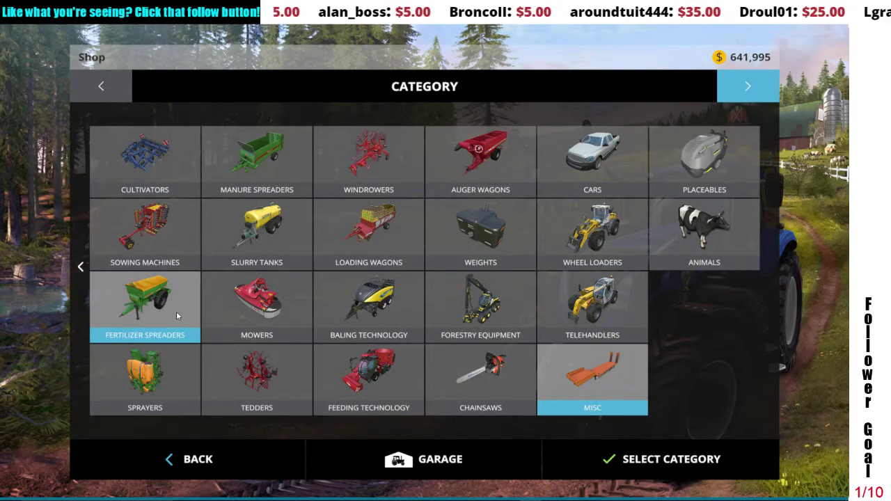
pyautogui.click(198, 457)
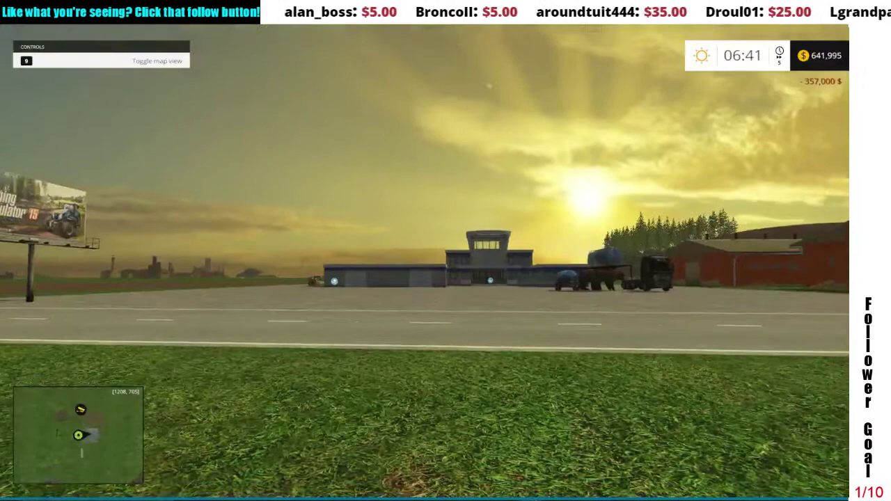
# Open the Tractors category in the shop
pyautogui.press('p')
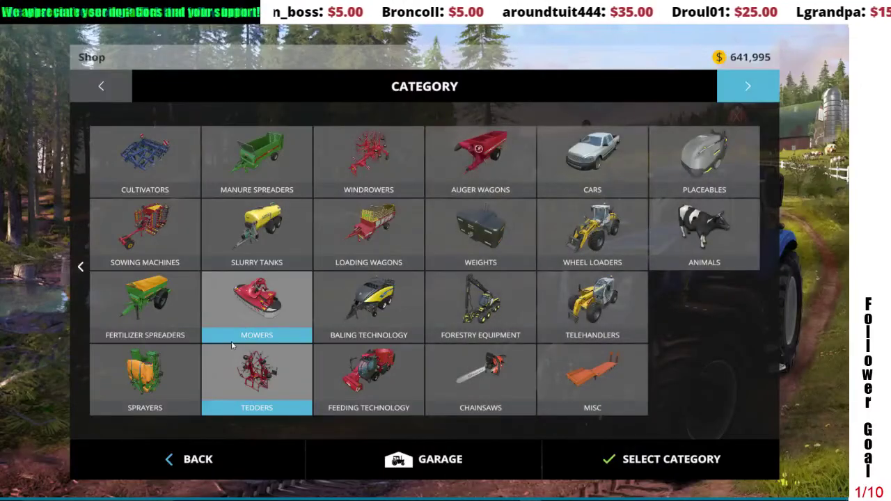
pyautogui.click(82, 266)
pyautogui.click(83, 265)
pyautogui.click(82, 265)
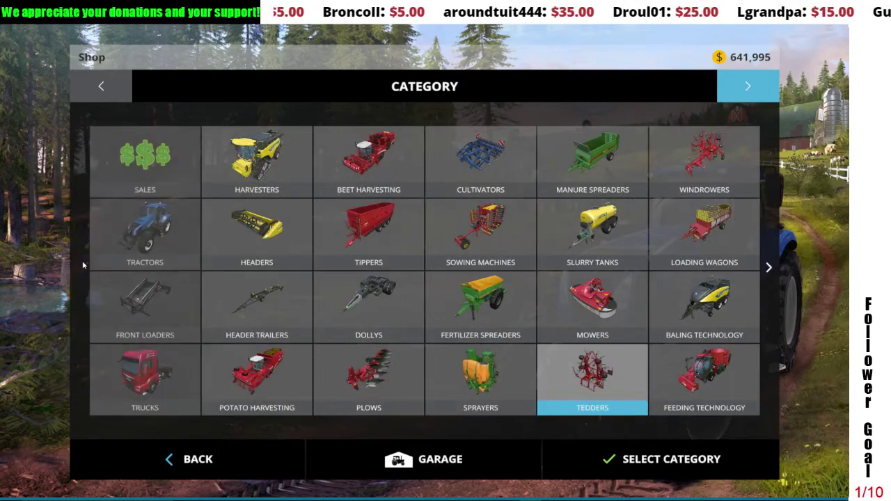
pyautogui.click(152, 236)
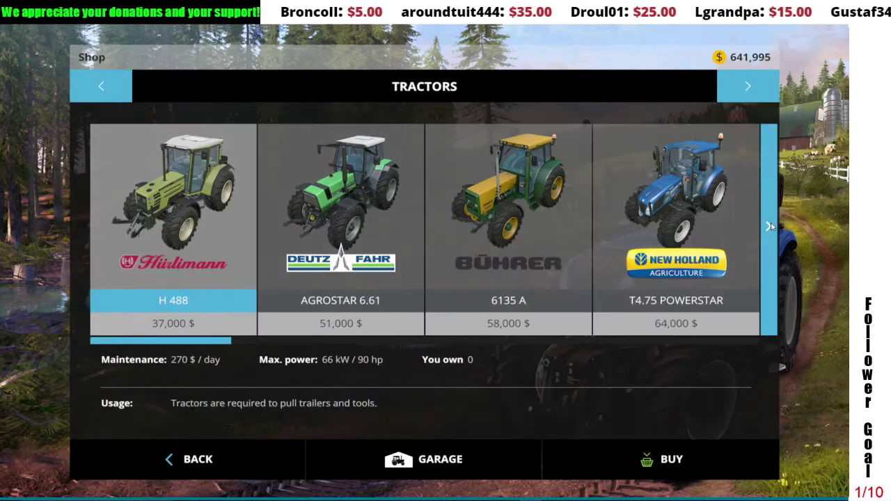
# Buy the Case IH Magnum 380 tractor for 298,000 $ and return to the game
pyautogui.click(769, 225)
pyautogui.click(768, 225)
pyautogui.click(769, 226)
pyautogui.click(769, 226)
pyautogui.click(768, 226)
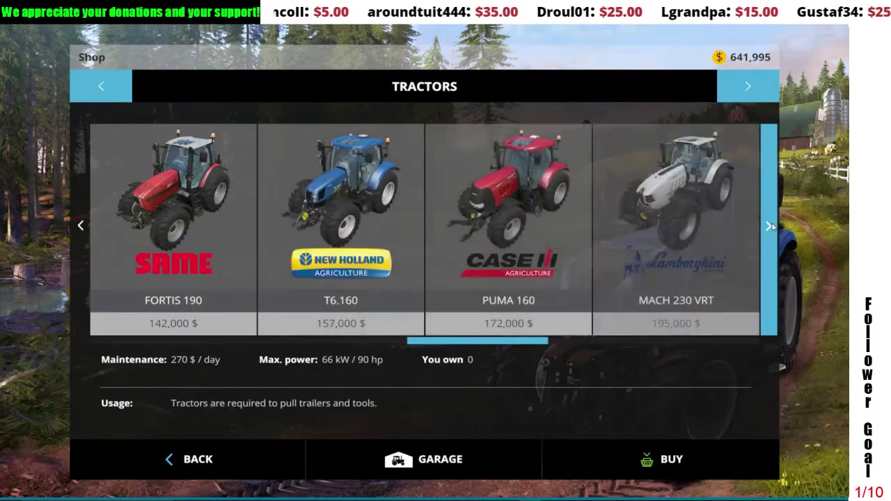
pyautogui.click(769, 226)
pyautogui.click(769, 226)
pyautogui.click(769, 226)
pyautogui.click(769, 225)
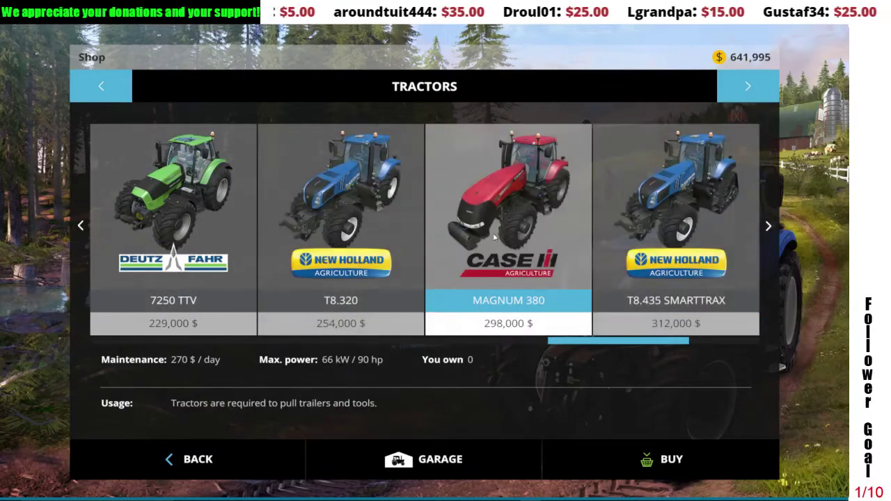
pyautogui.click(589, 458)
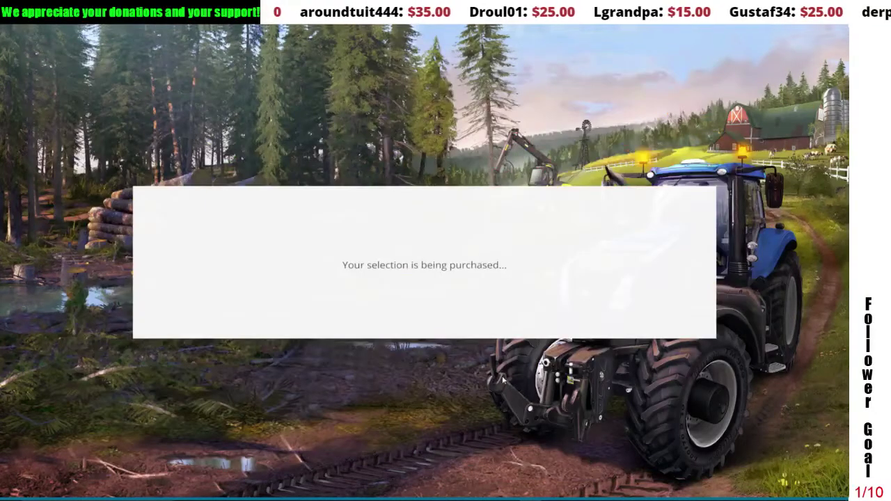
pyautogui.click(516, 345)
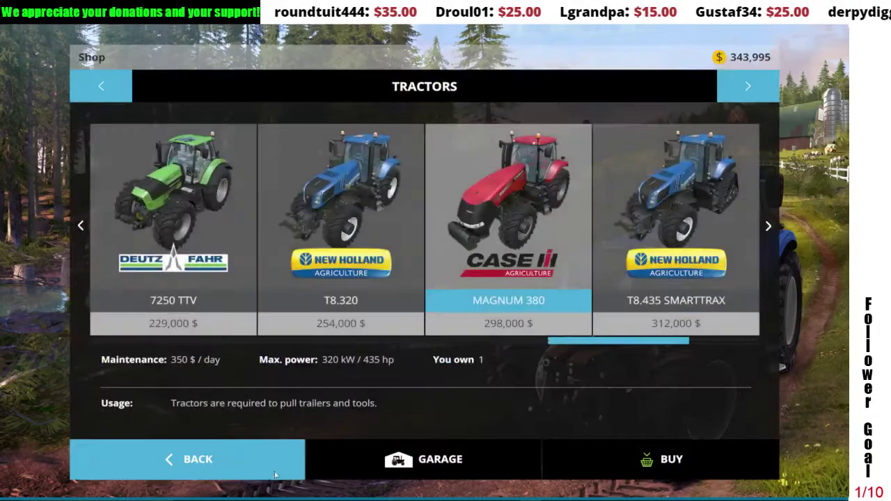
pyautogui.click(283, 476)
pyautogui.click(282, 476)
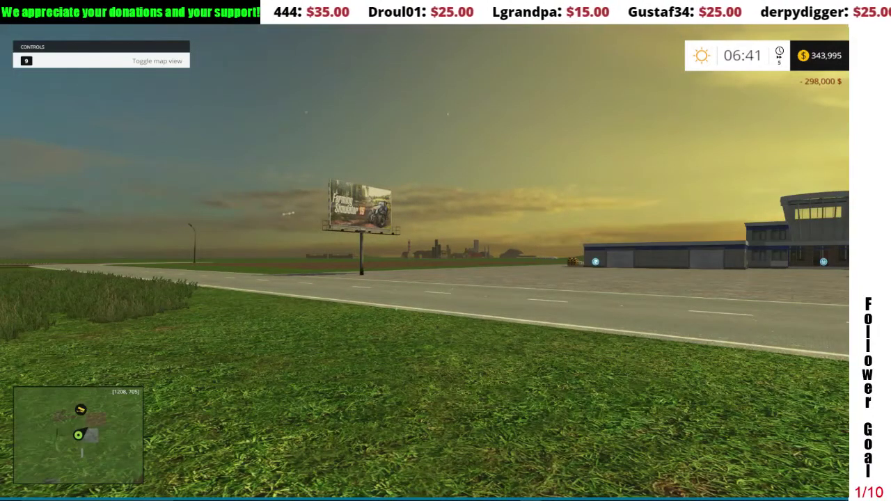
# Switch through the owned vehicles to take control of the red Case IH tractor parked beside the water tank
pyautogui.press('w')
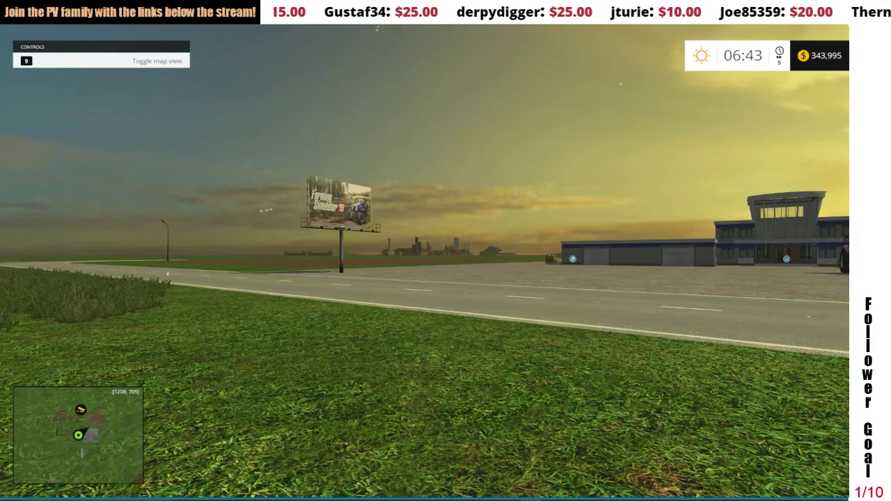
pyautogui.press('Tab')
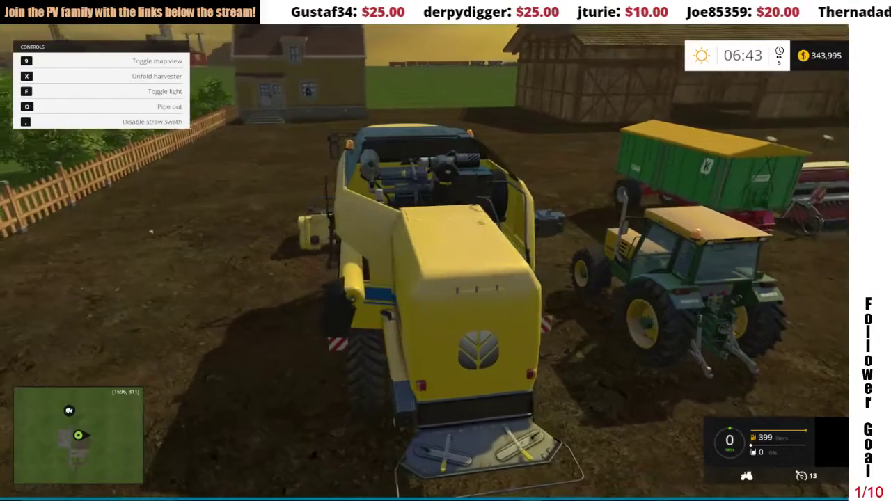
pyautogui.press('Tab')
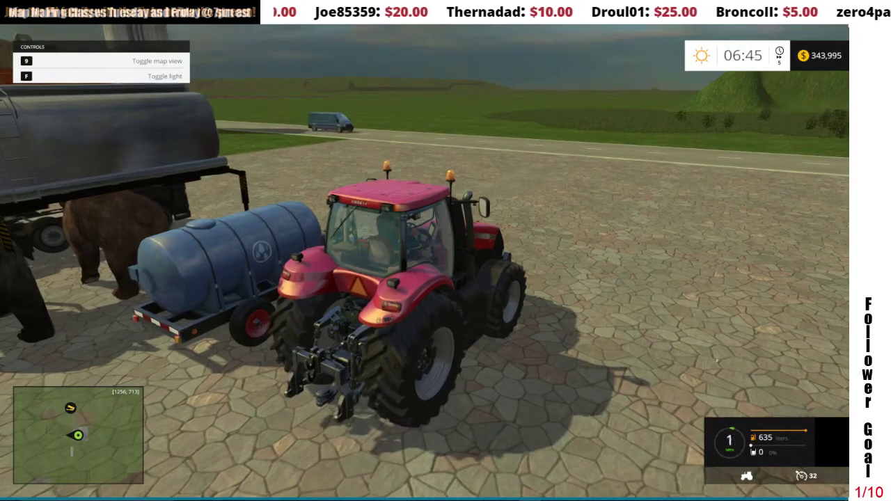
# Maneuver the tractor in front of the blue water tank, back up to its drawbar and attach it
pyautogui.press('w')
pyautogui.press('a')
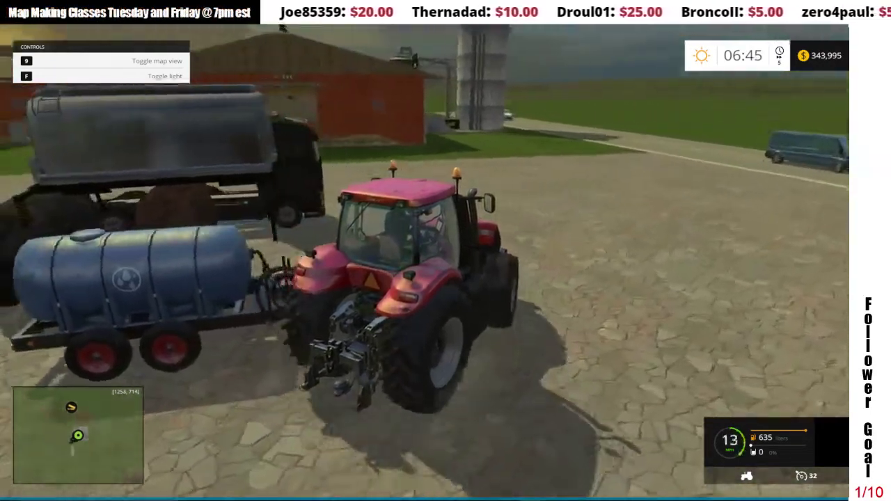
pyautogui.press('s')
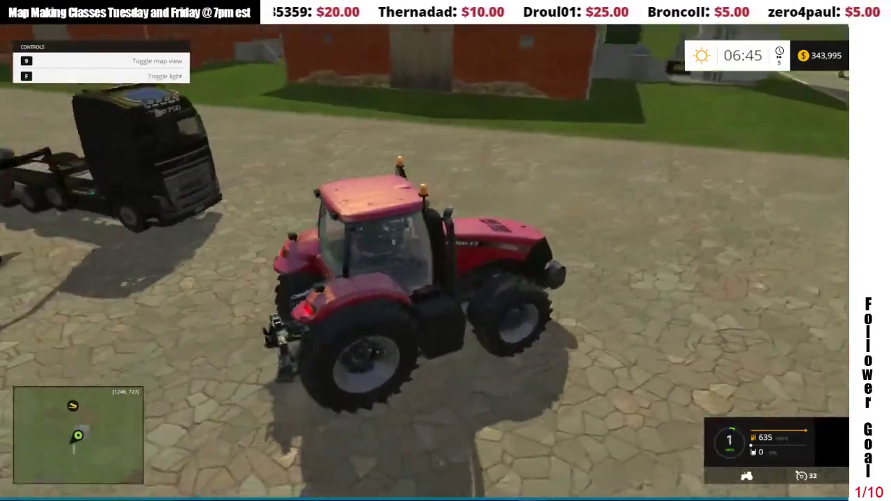
pyautogui.press('s')
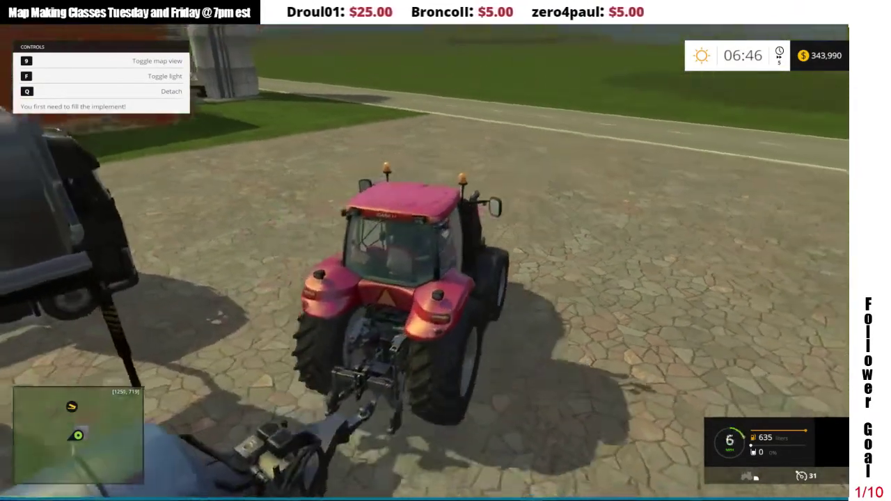
# Tow the water tank from the shop yard across the road and over the grass to the pond
pyautogui.press('d')
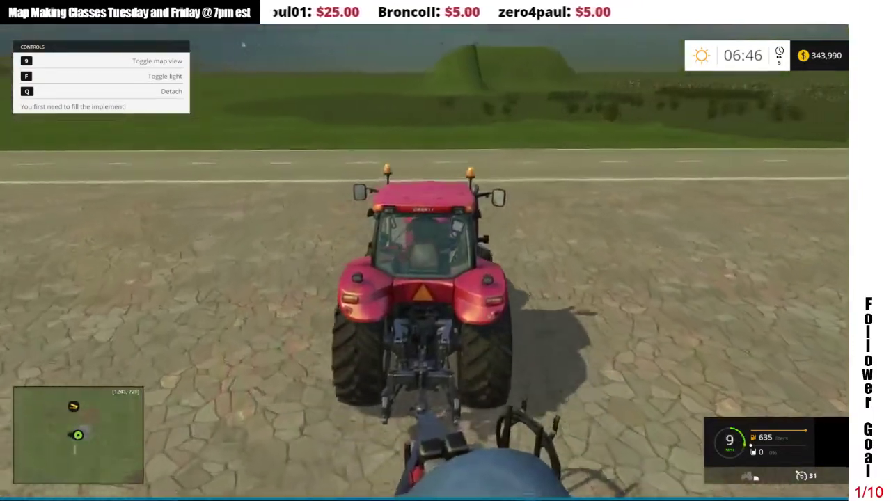
pyautogui.press('w')
pyautogui.press('d')
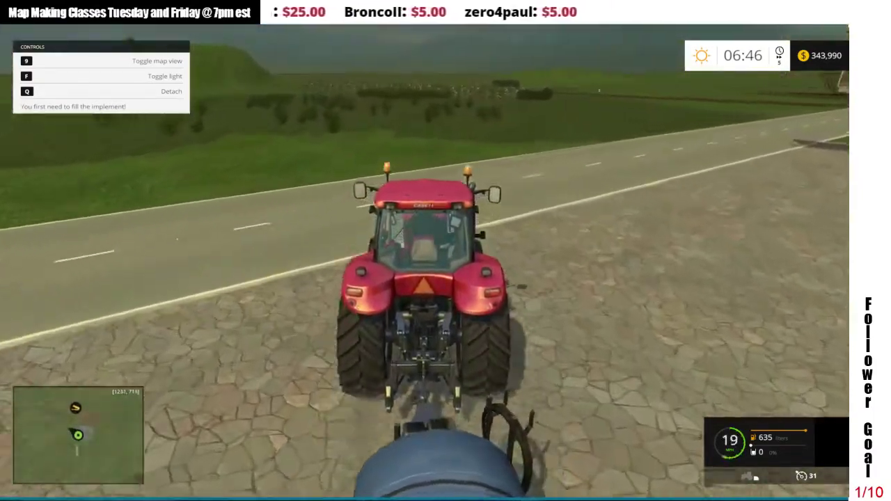
pyautogui.press('a')
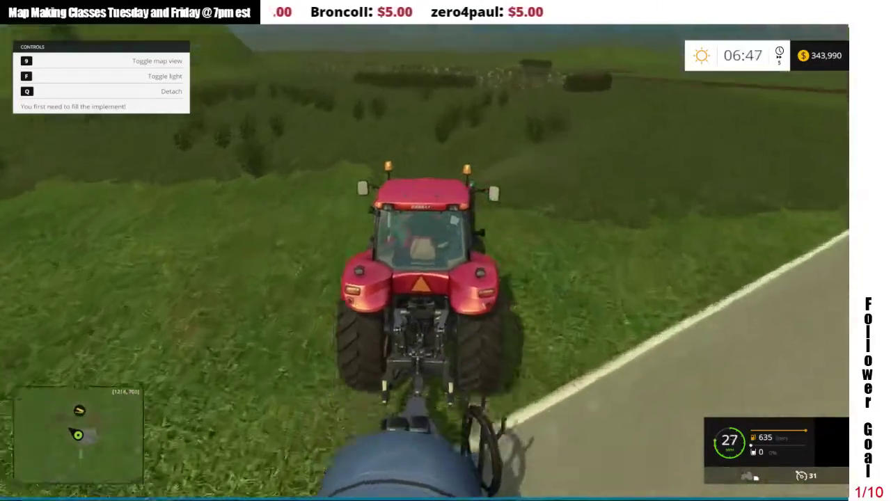
pyautogui.press('w')
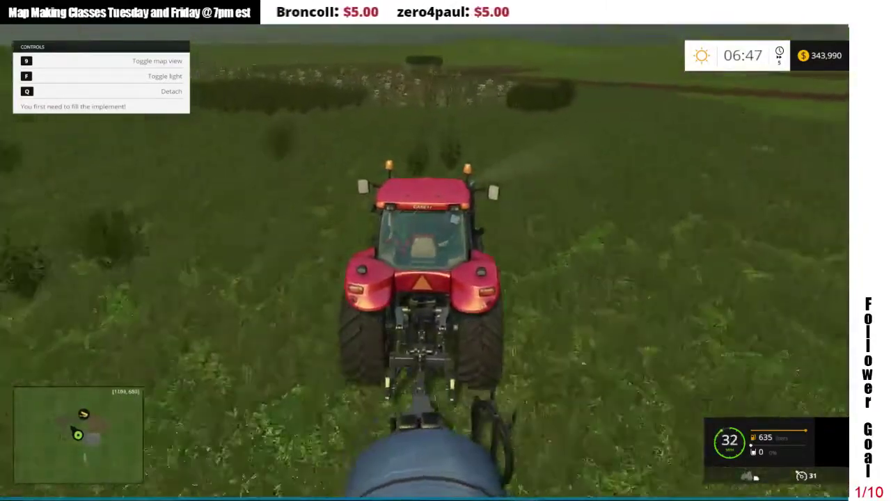
pyautogui.press('w')
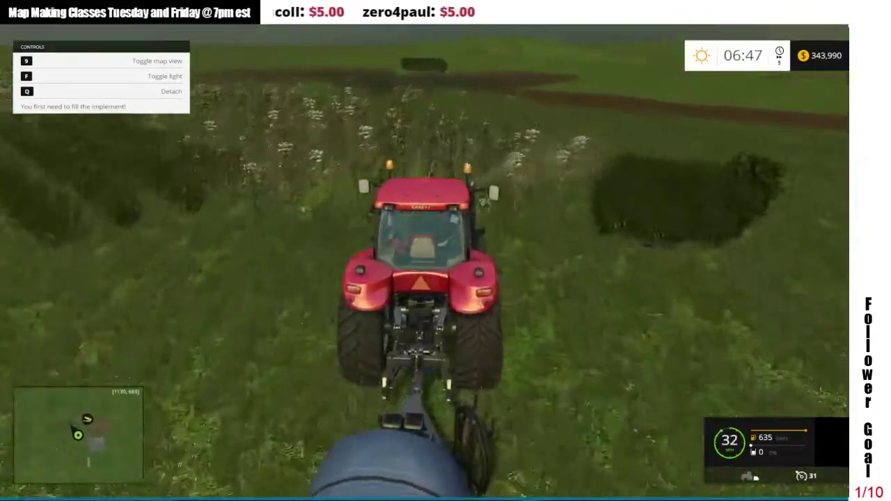
pyautogui.press('w')
# Get out of the tractor to look over the ground near the pond and get back in
pyautogui.press('e')
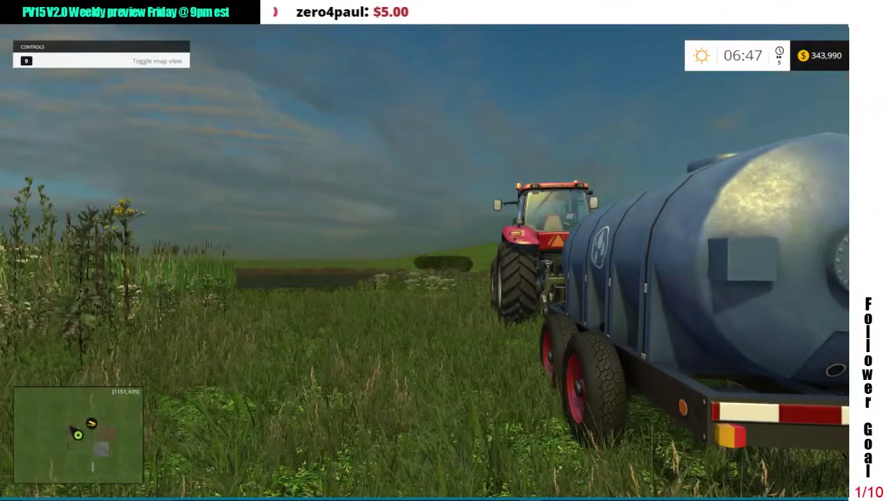
pyautogui.press('w')
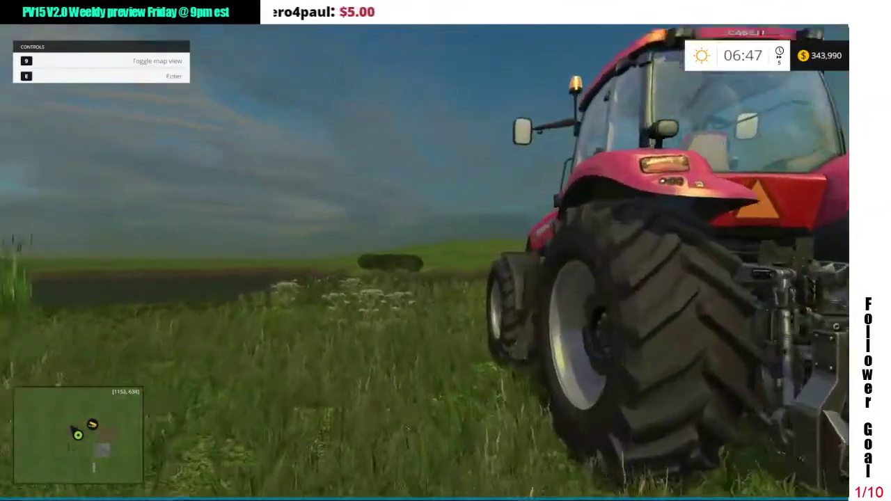
pyautogui.press('e')
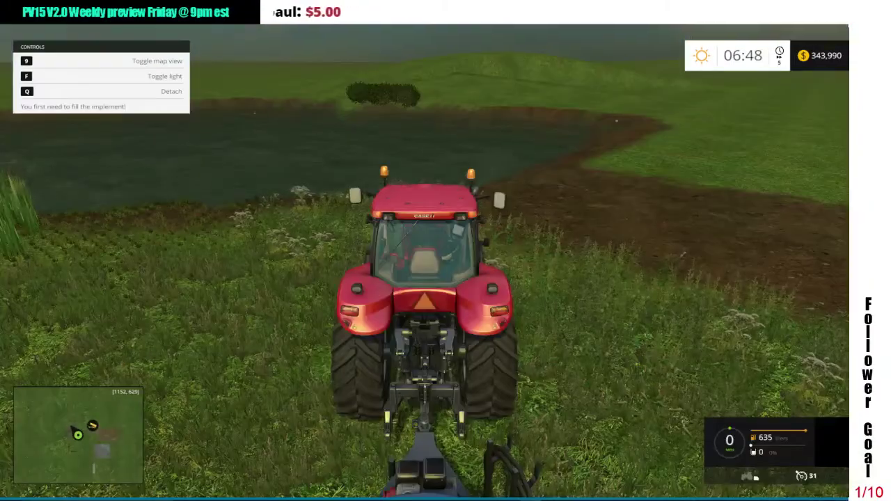
# Turn the tractor around on the dirt shore and back the water tank up to the pond's edge for refilling
pyautogui.press('w')
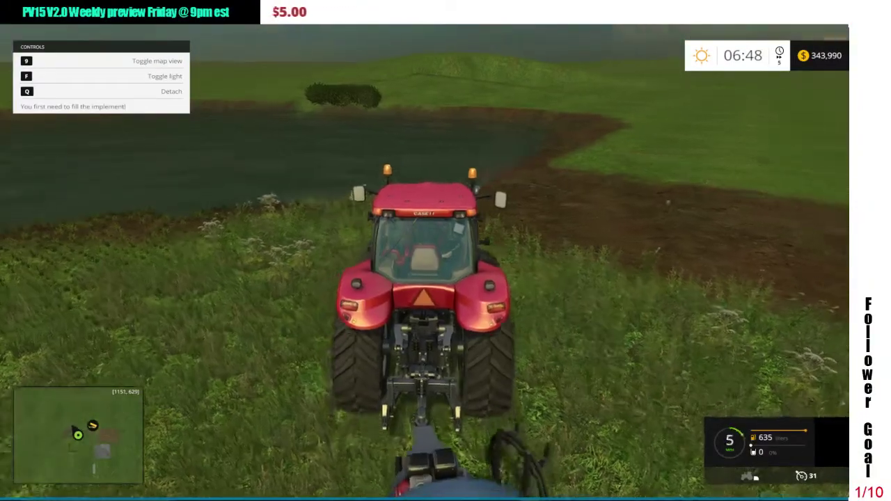
pyautogui.press('d')
pyautogui.press('d')
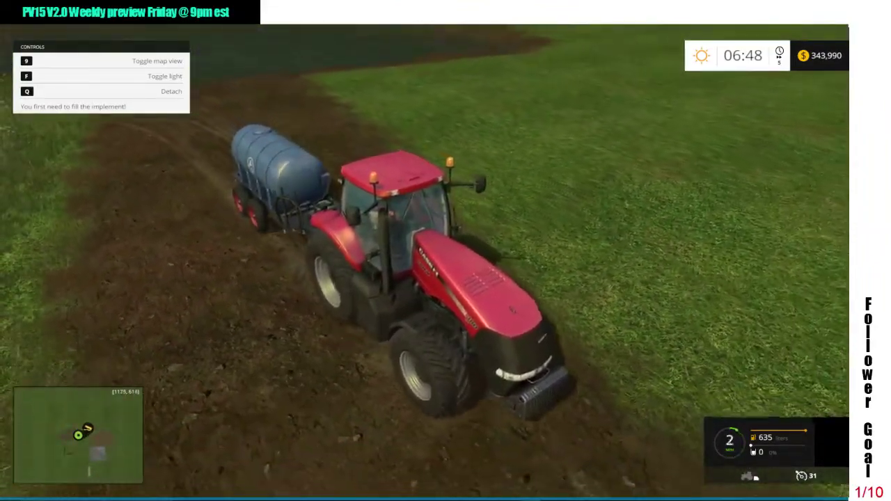
pyautogui.press('w')
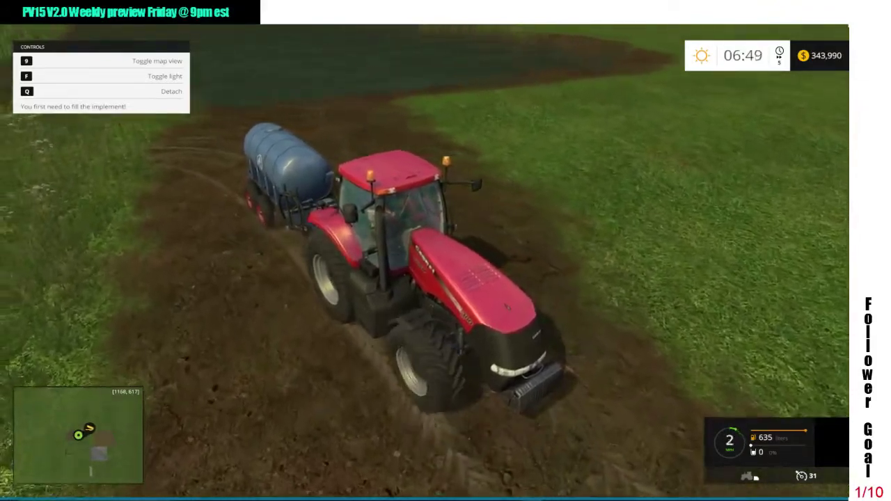
pyautogui.press('w')
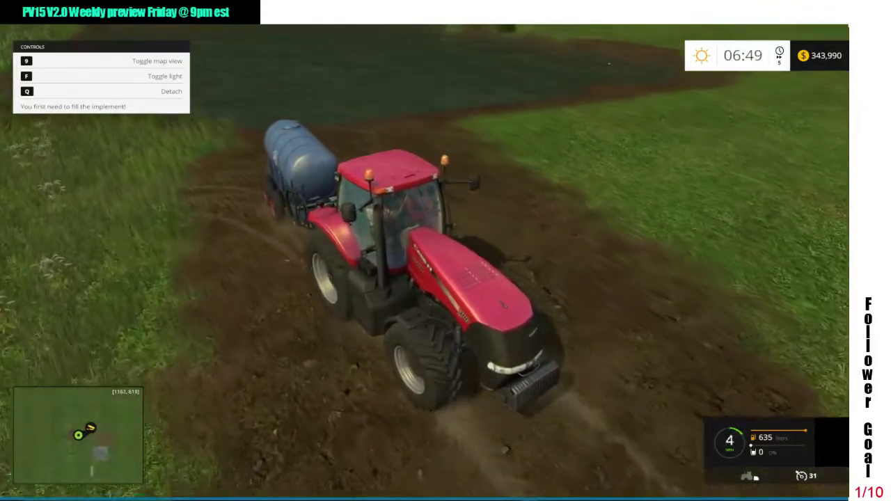
pyautogui.press('w')
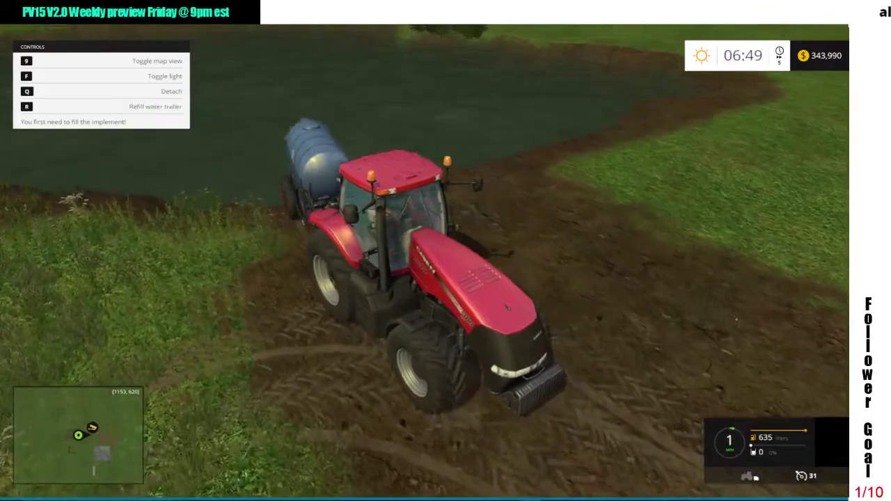
# Refill the water trailer at the pond and tow it along the dirt strip and across the road onto the brown field
pyautogui.press('r')
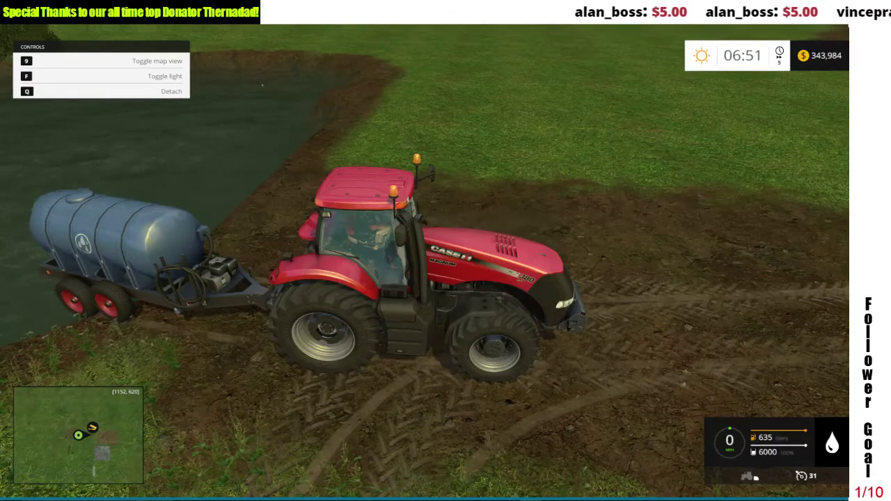
pyautogui.press('w')
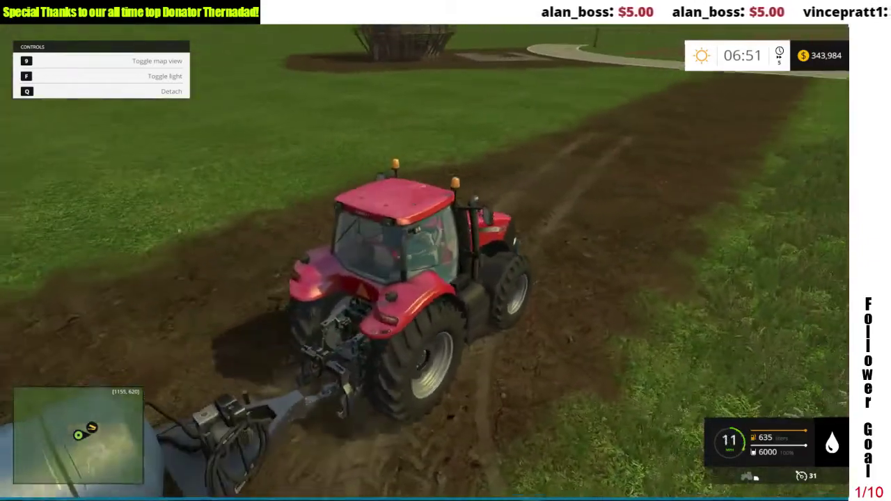
pyautogui.press('w')
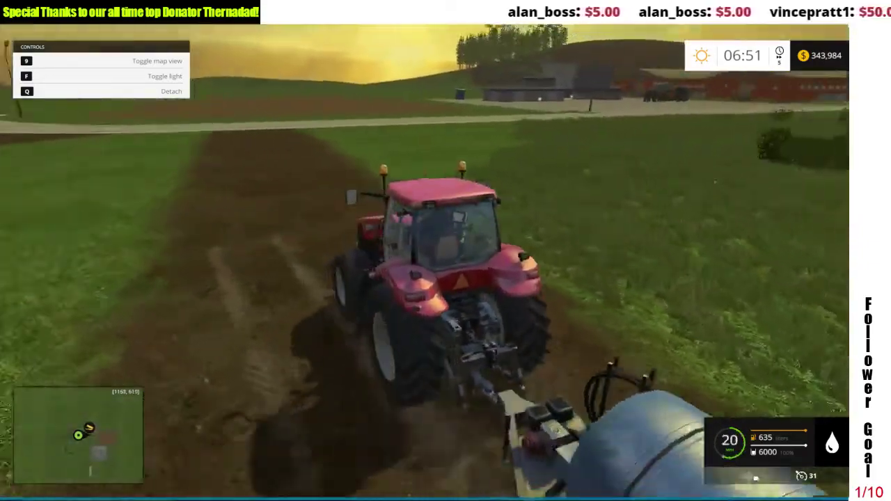
pyautogui.press('w')
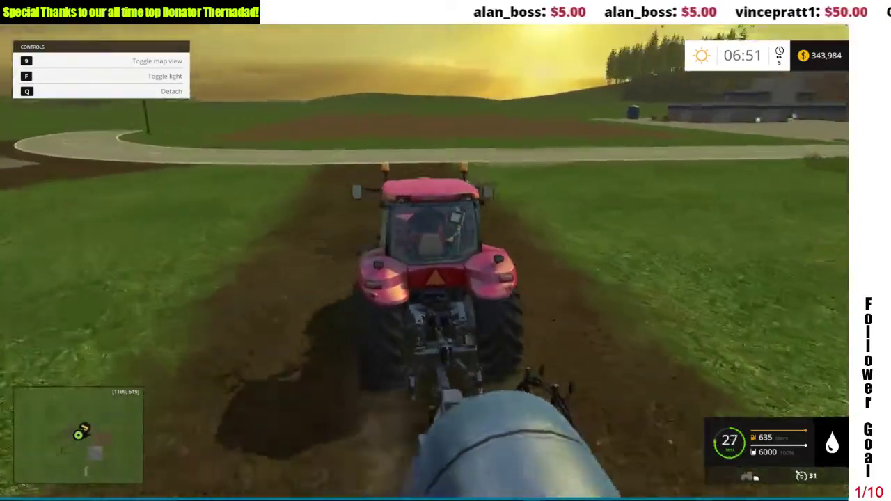
pyautogui.press('w')
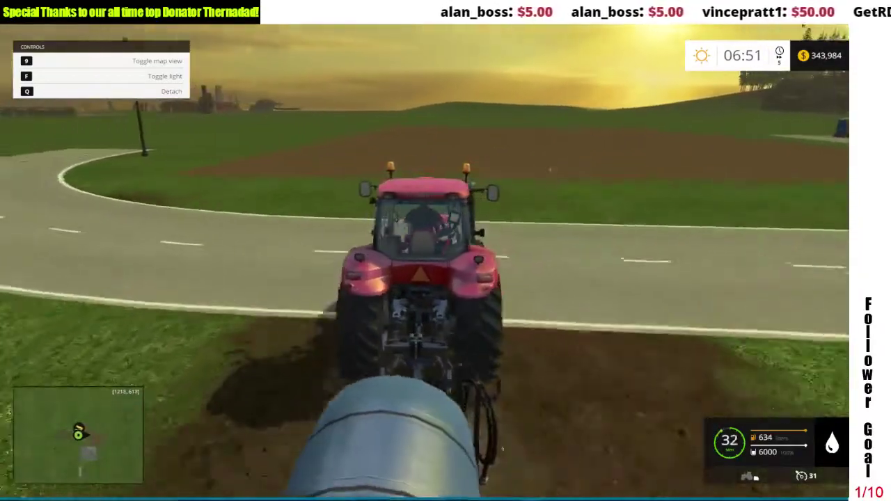
pyautogui.press('w')
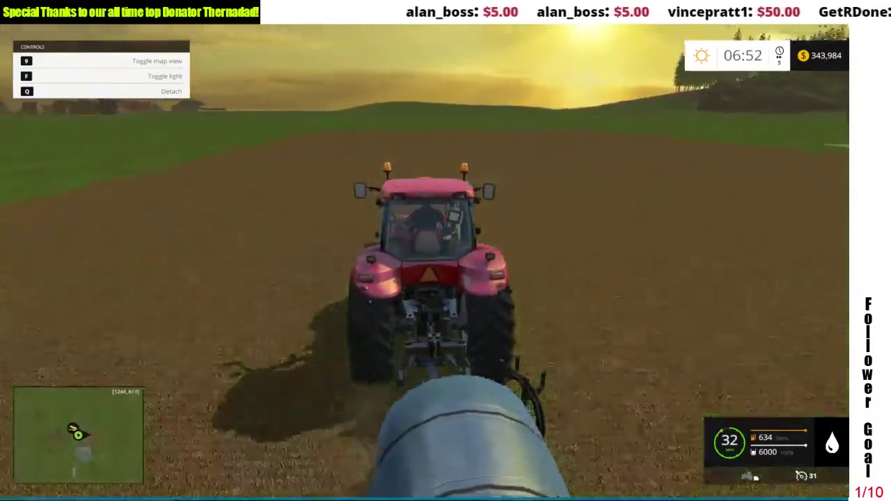
# Get out of the tractor on the field to look over the water tank and get back in
pyautogui.press('e')
pyautogui.press('s')
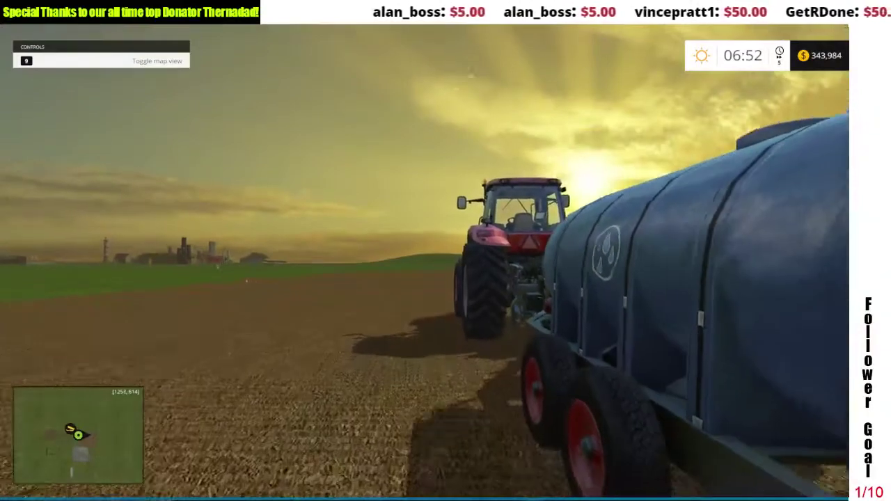
pyautogui.press('w')
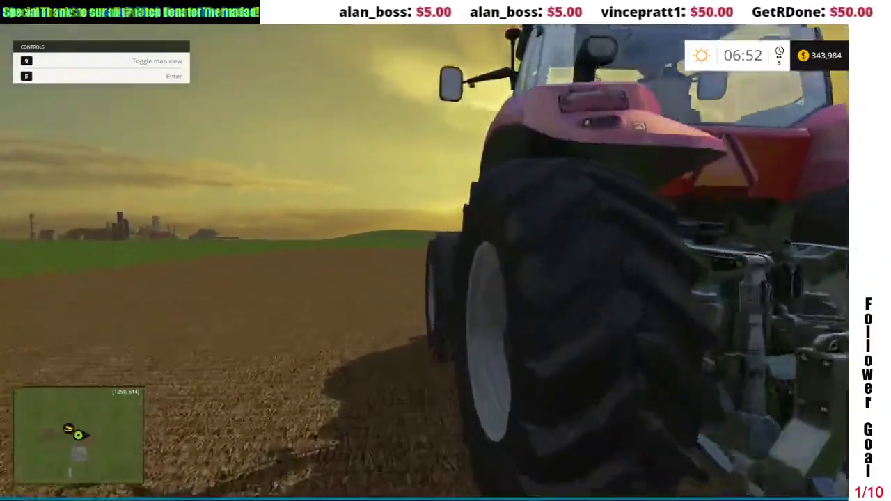
pyautogui.press('e')
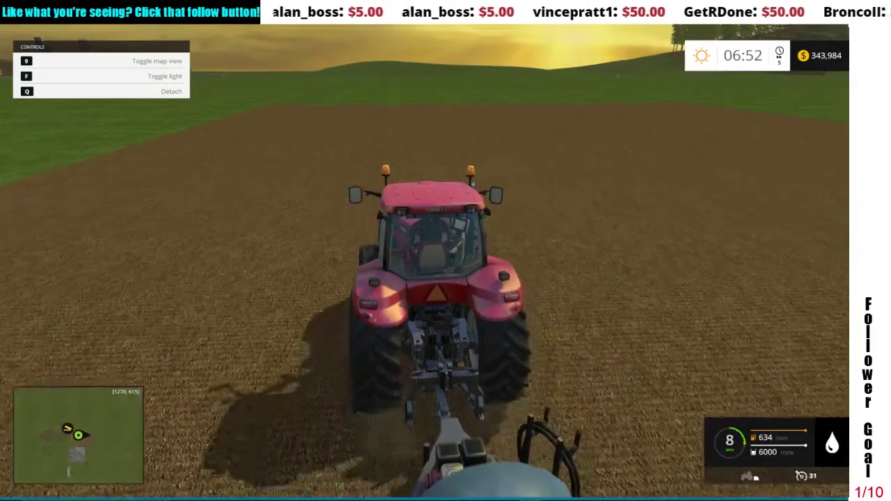
# Tow the full water tank over the brown field and onto the grass, heading past the red farm buildings
pyautogui.press('w')
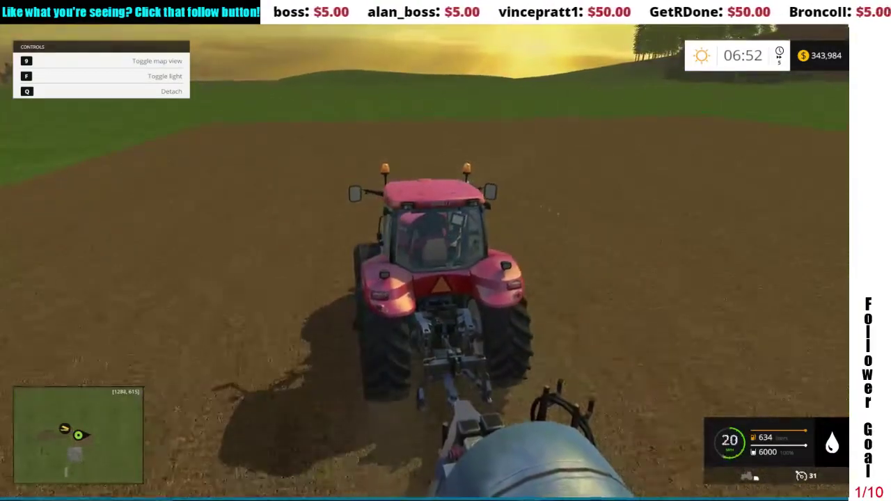
pyautogui.press('w')
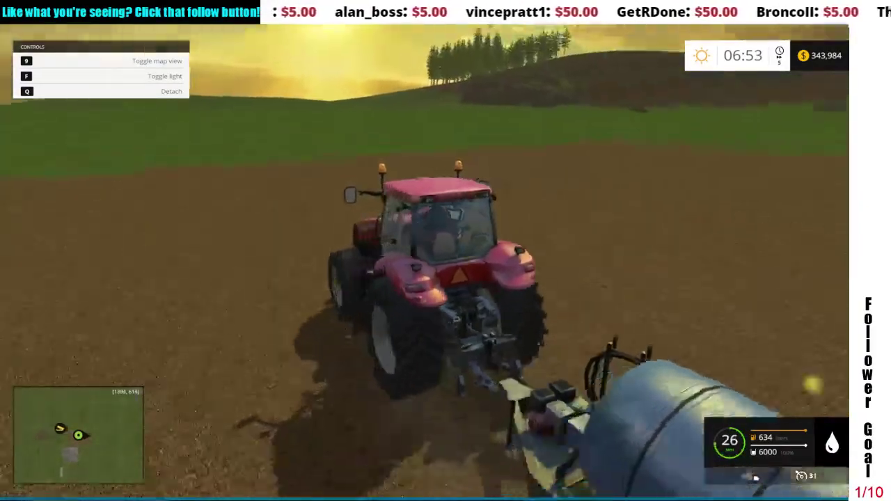
pyautogui.press('w')
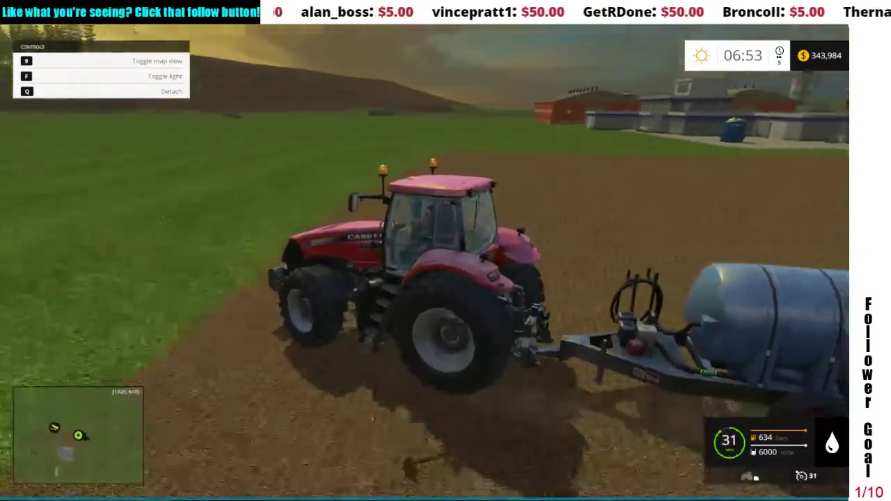
pyautogui.press('w')
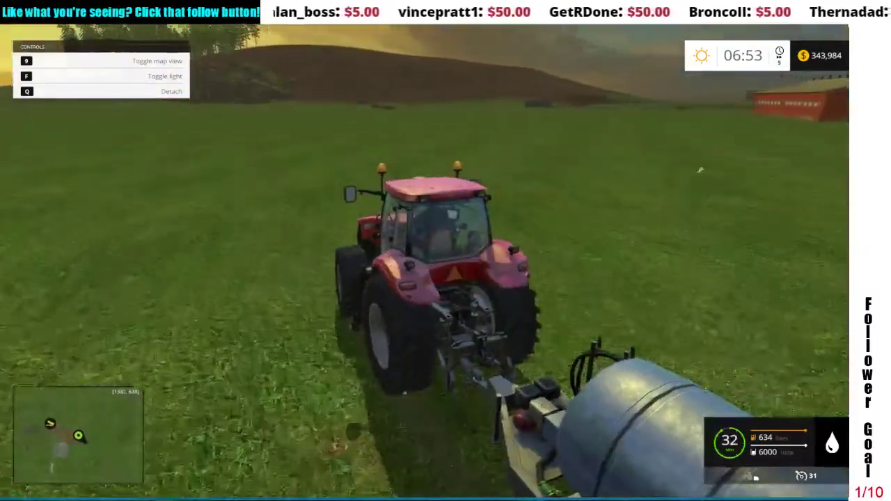
pyautogui.press('w')
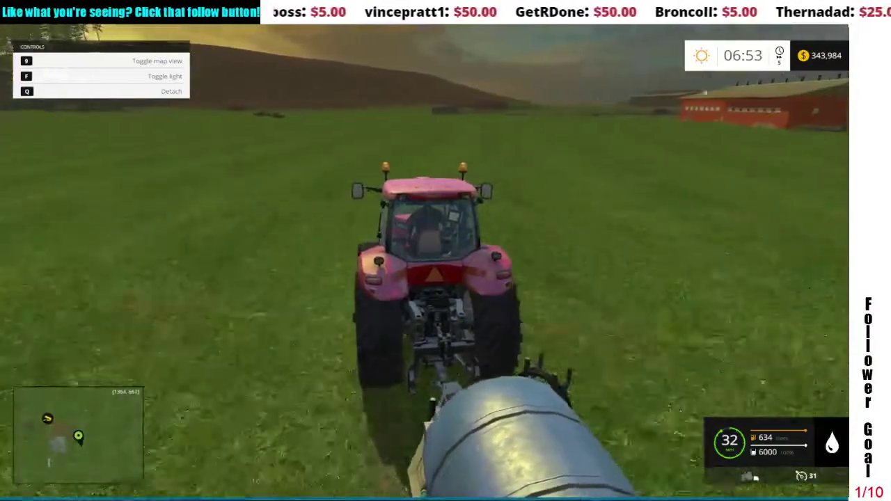
pyautogui.press('w')
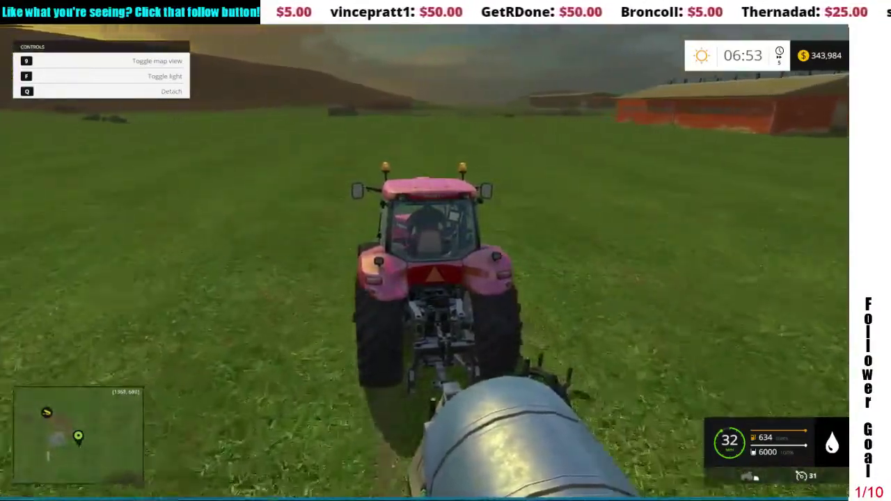
# Open the shop's Animals category and buy four cows
pyautogui.press('p')
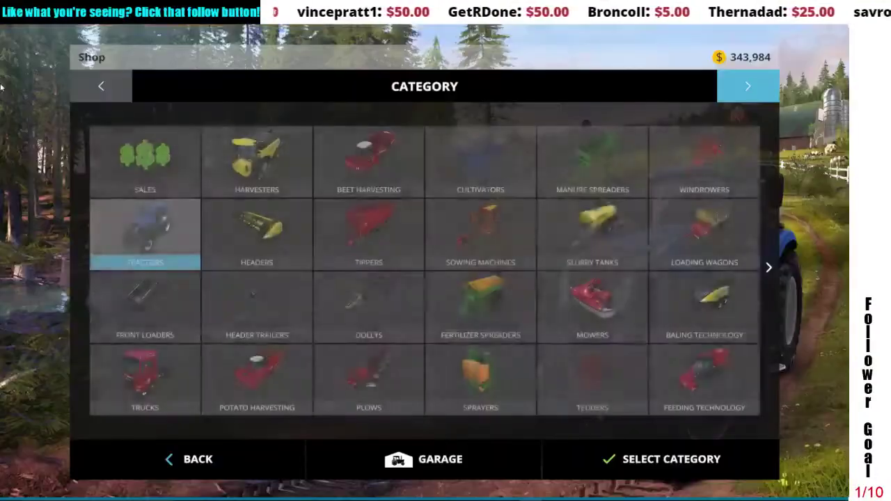
pyautogui.click(767, 259)
pyautogui.click(704, 237)
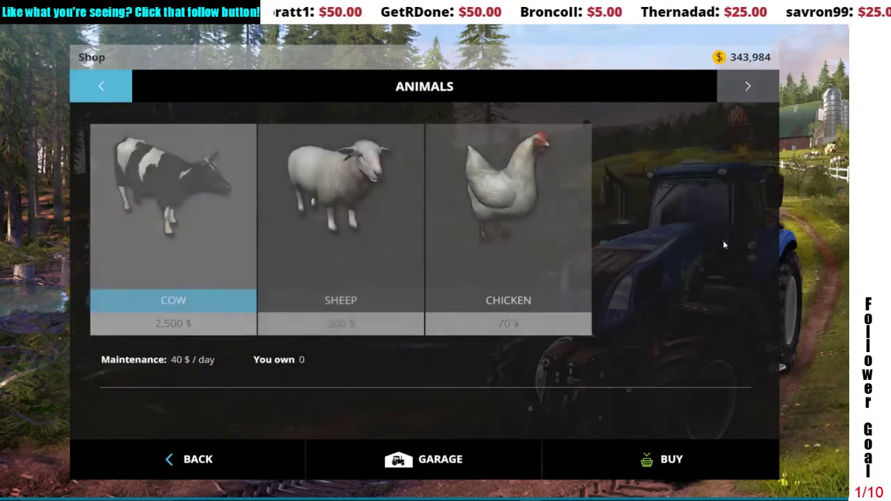
pyautogui.click(154, 233)
pyautogui.click(345, 340)
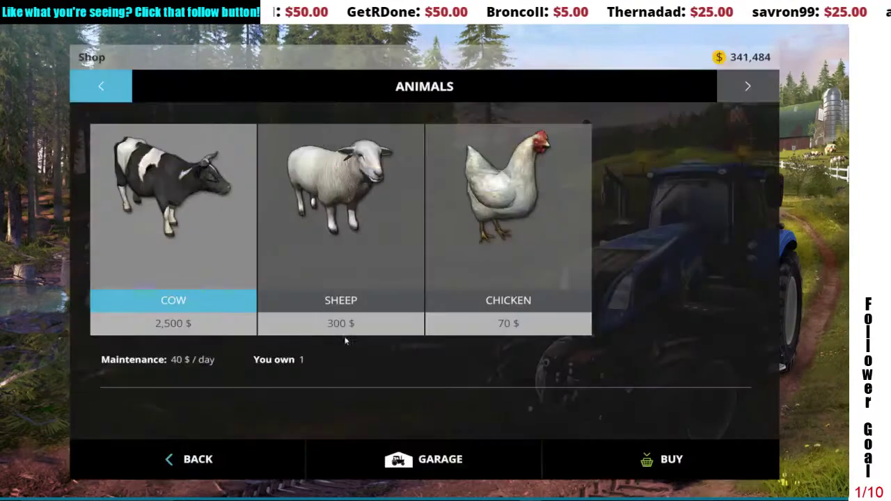
pyautogui.click(202, 260)
pyautogui.click(336, 342)
pyautogui.click(216, 264)
pyautogui.click(314, 331)
pyautogui.click(194, 255)
pyautogui.click(338, 336)
# Buy five sheep from the animals in the shop
pyautogui.click(371, 317)
pyautogui.click(371, 335)
pyautogui.click(347, 274)
pyautogui.click(387, 343)
pyautogui.click(364, 283)
pyautogui.click(364, 283)
pyautogui.click(360, 279)
pyautogui.click(379, 277)
pyautogui.click(379, 276)
pyautogui.click(429, 337)
# Buy four chickens and leave the shop to return to the tractor
pyautogui.click(489, 273)
pyautogui.click(501, 343)
pyautogui.click(522, 264)
pyautogui.click(509, 333)
pyautogui.click(521, 292)
pyautogui.click(492, 357)
pyautogui.click(511, 296)
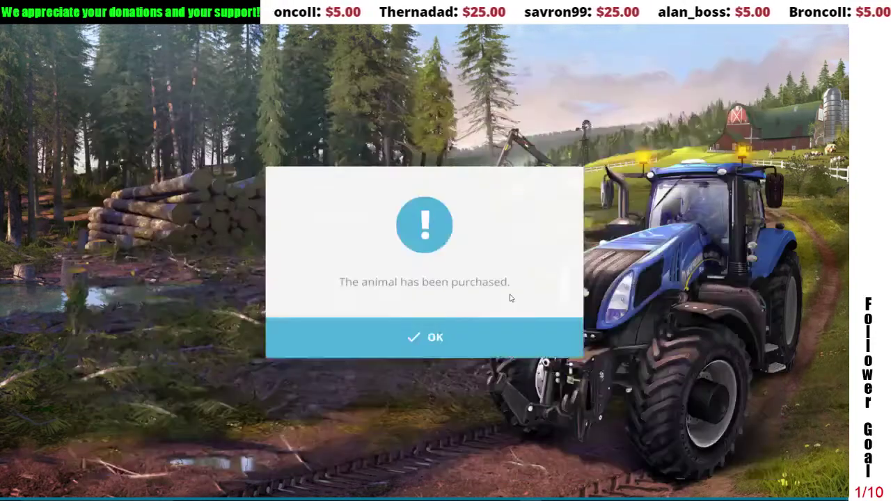
pyautogui.click(467, 340)
pyautogui.click(244, 452)
pyautogui.click(244, 451)
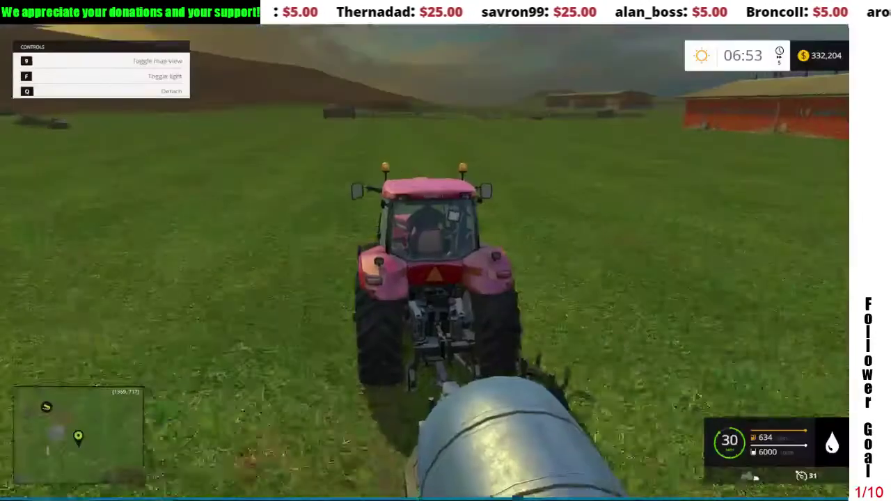
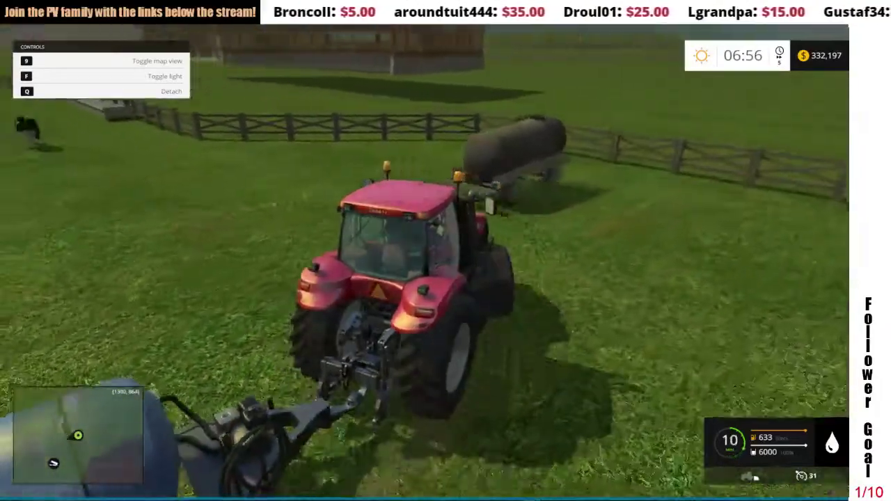
# Get out of the tractor in the fenced cow pasture to view the fence and open barn, and get back in
pyautogui.press('e')
pyautogui.press('w')
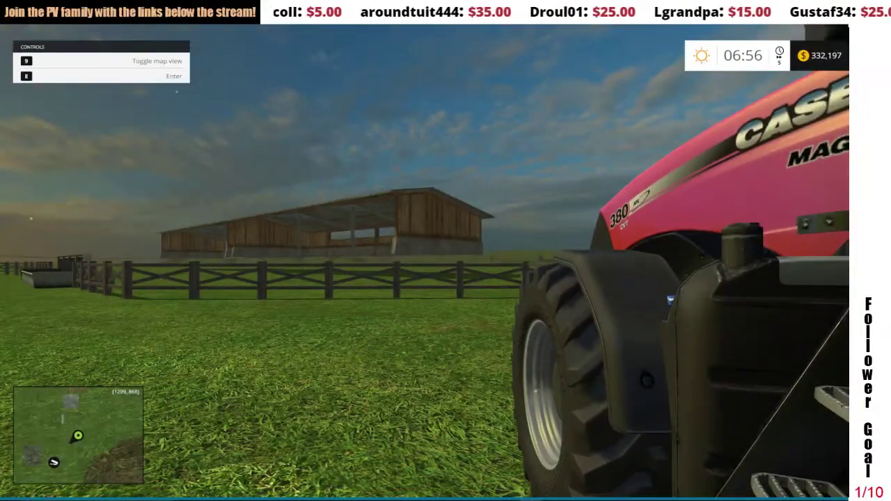
pyautogui.press('e')
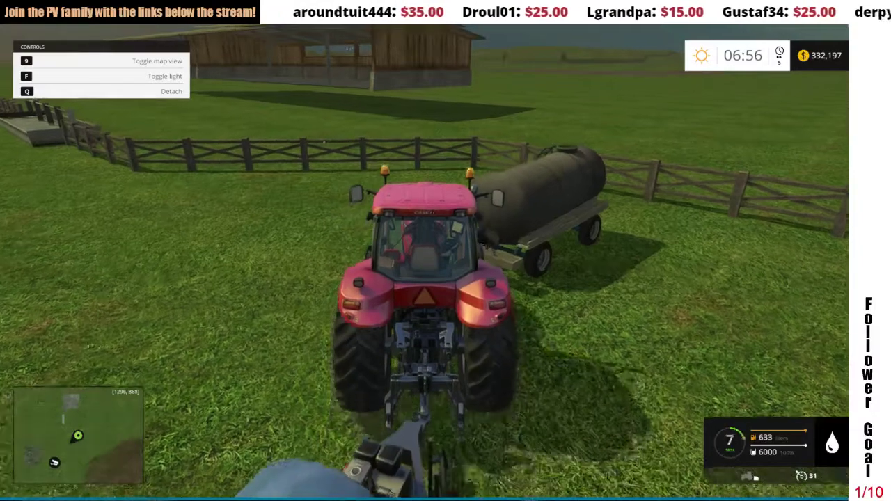
# Drive the tractor past the parked grey tank, swing it around and back the blue water tank towards the grey one
pyautogui.press('s')
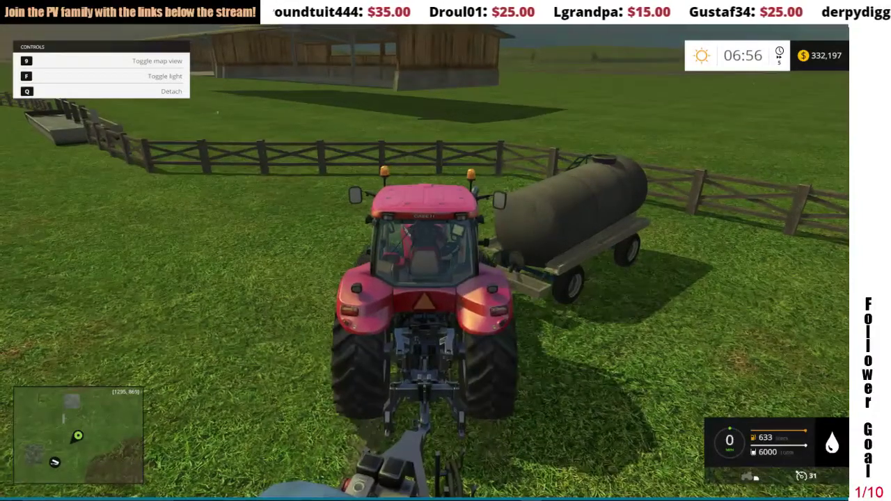
pyautogui.press('w')
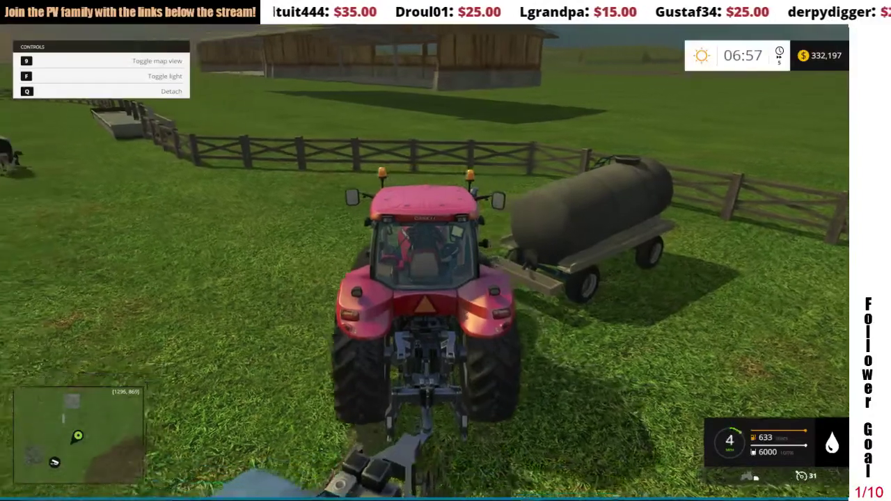
pyautogui.press('a')
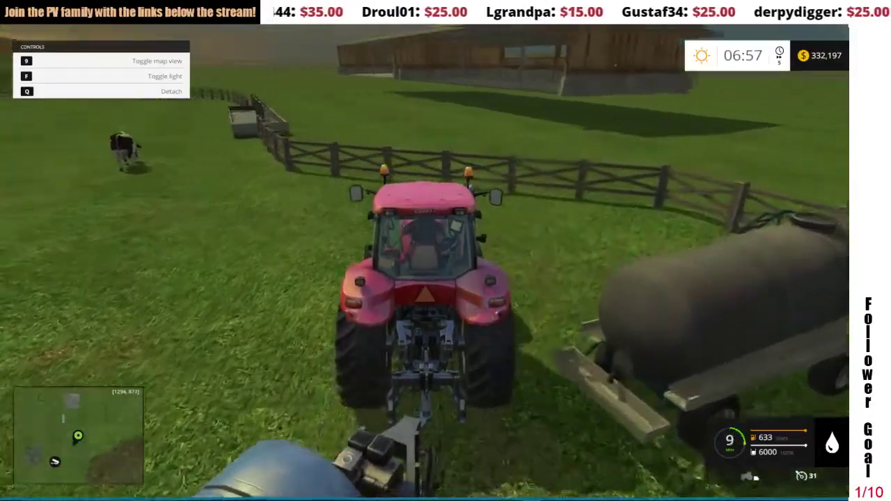
pyautogui.press('w')
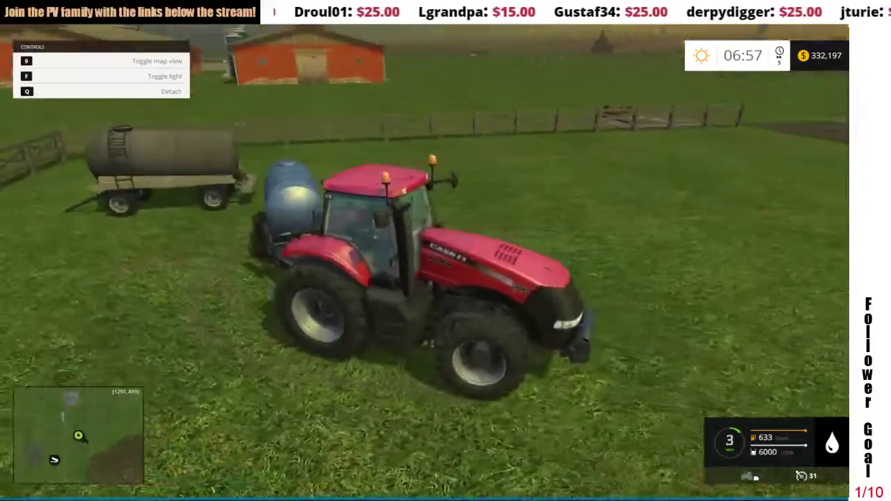
pyautogui.press('w')
pyautogui.press('s')
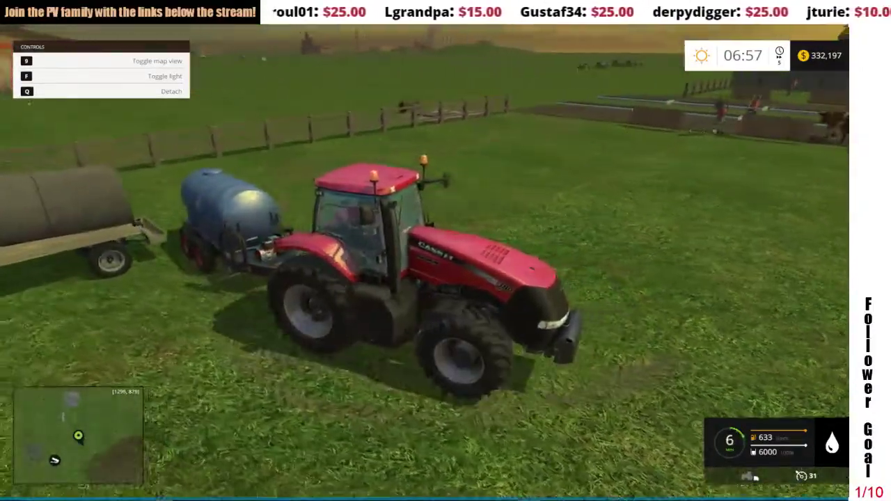
pyautogui.press('s')
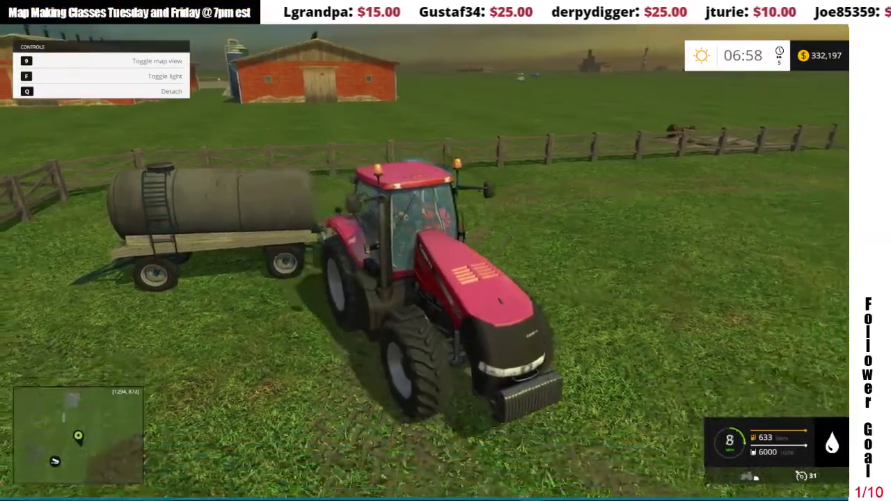
# Pull the tractor away from the parked grey tank, turn it near the fence and start reversing the blue water tank
pyautogui.press('w')
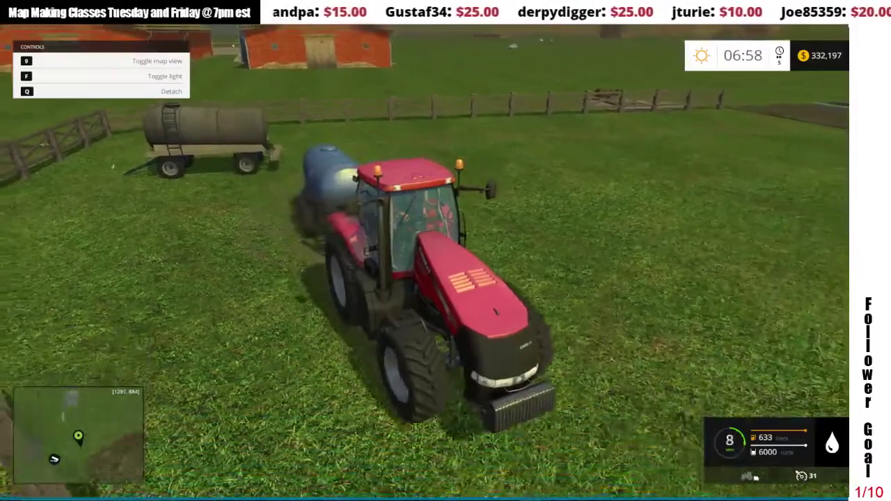
pyautogui.press('a')
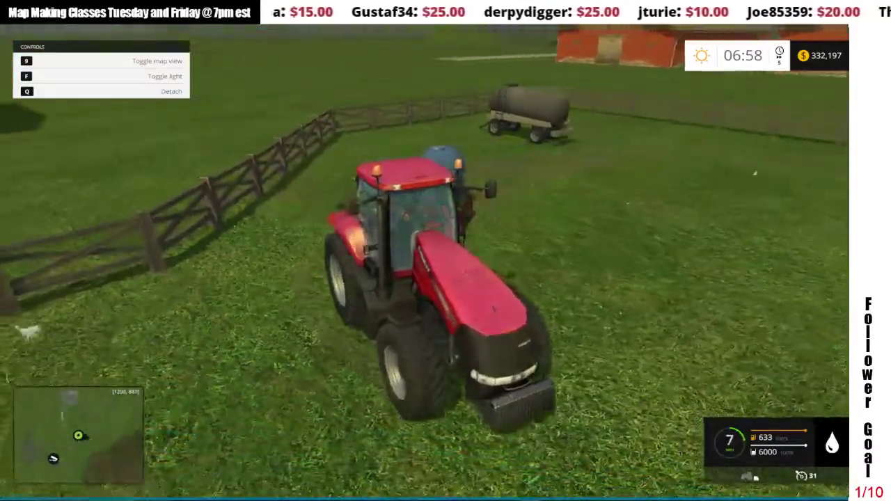
pyautogui.press('a')
pyautogui.press('w')
pyautogui.press('a')
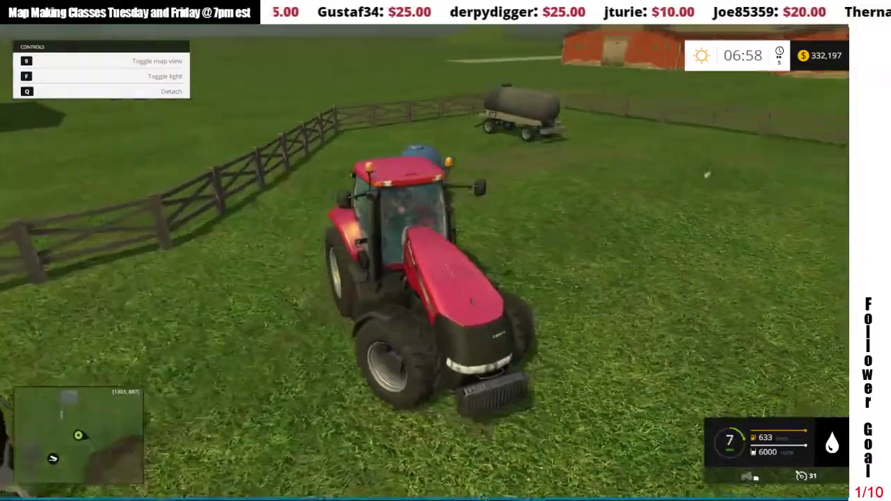
pyautogui.press('d')
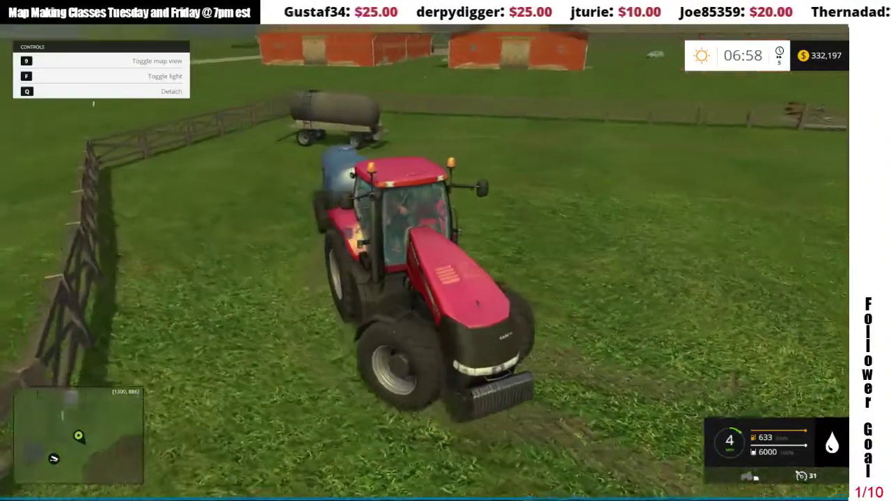
pyautogui.press('a')
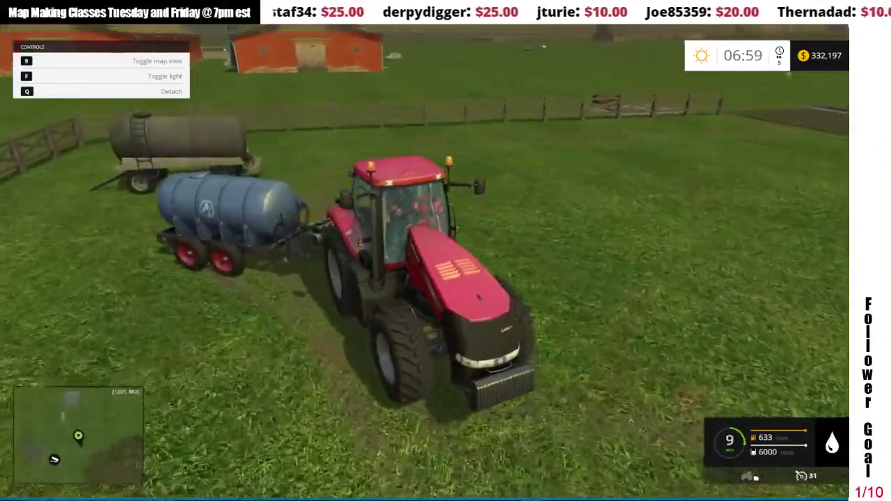
# Line up the tractor again and back the blue water tank in between the fence and the parked grey tank
pyautogui.press('a')
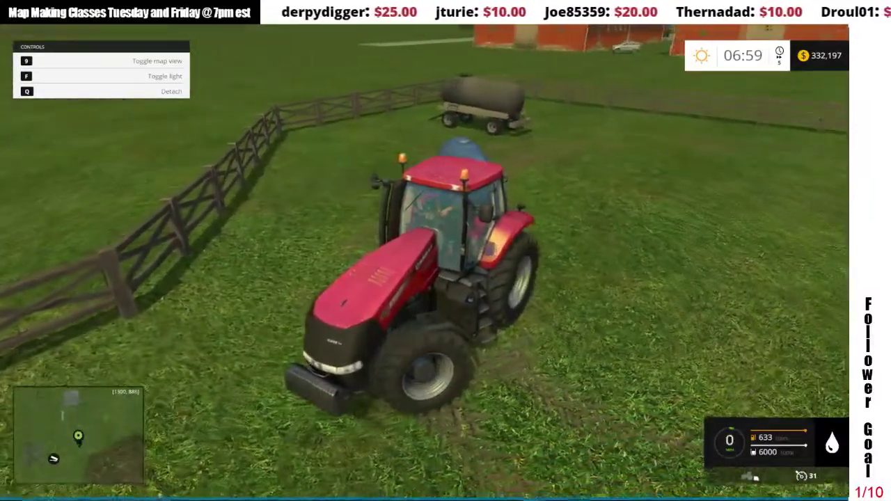
pyautogui.press('a')
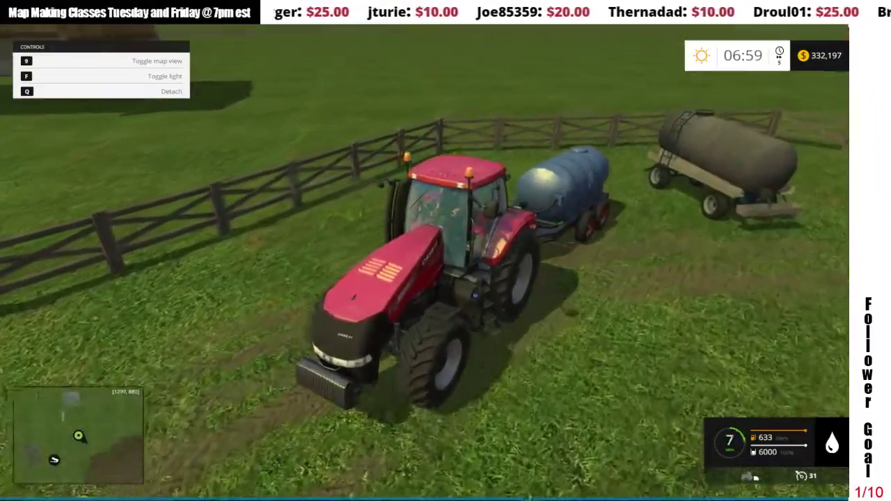
pyautogui.press('w')
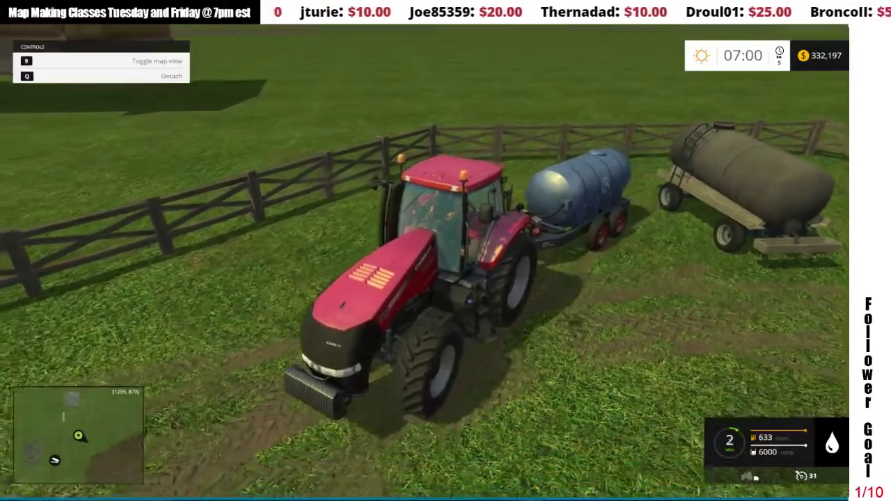
pyautogui.press('w')
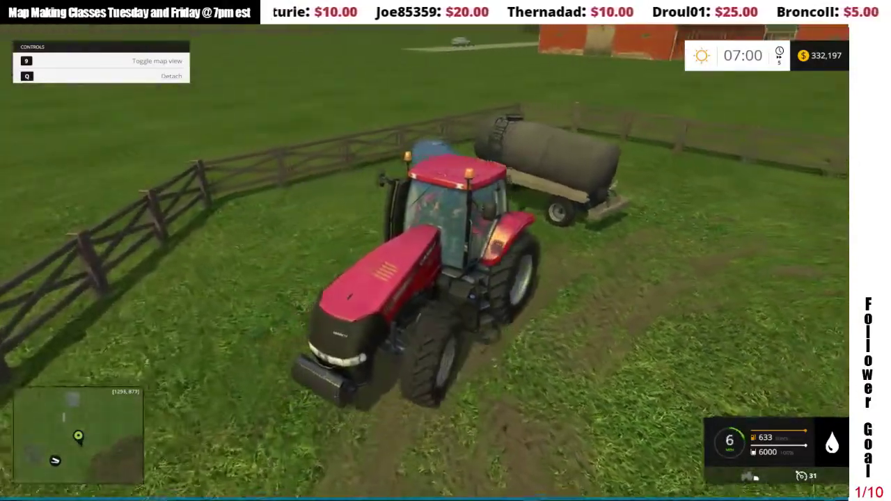
pyautogui.press('Tab')
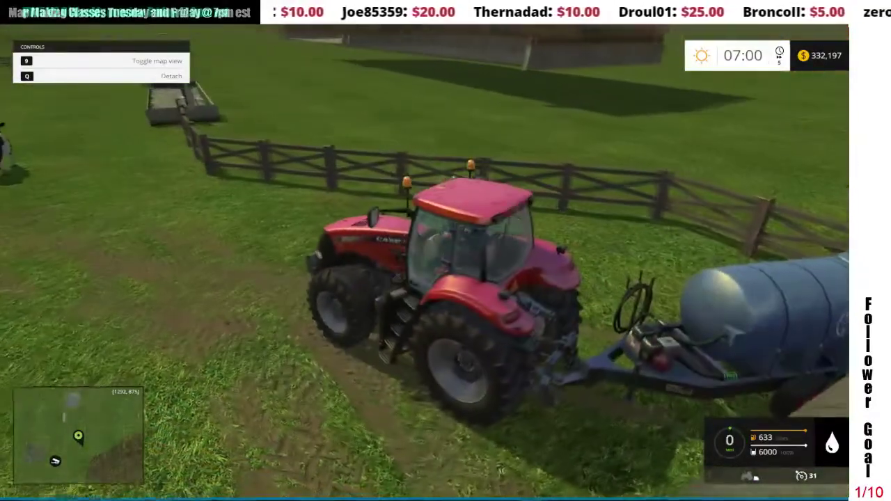
# Drive forward past the cow and bring the tractor alongside the pasture side of the long trough in the fence
pyautogui.press('w')
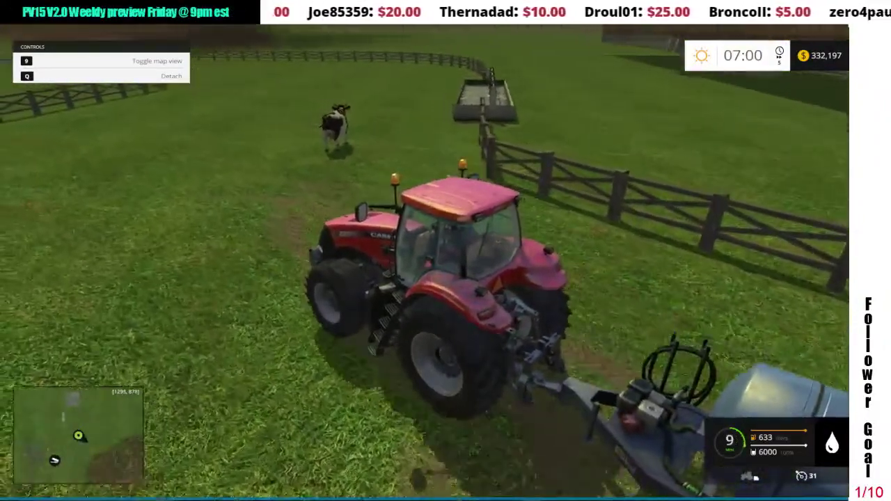
pyautogui.press('Tab')
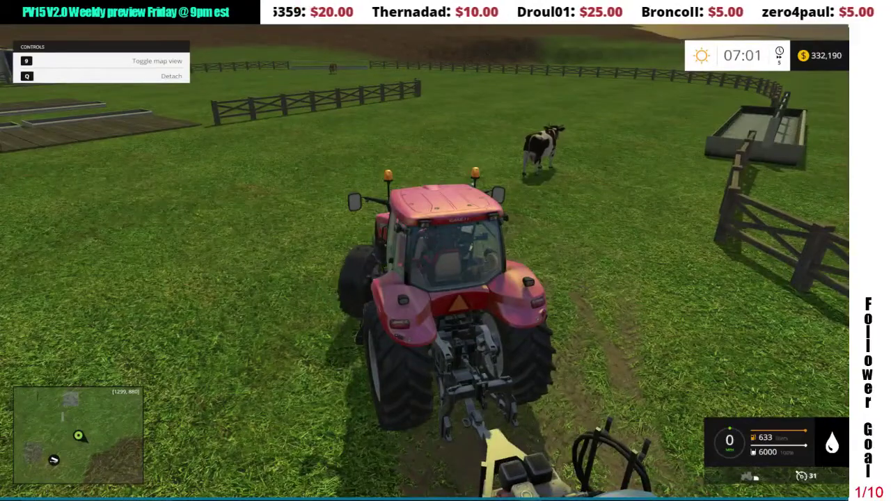
pyautogui.press('w')
pyautogui.press('d')
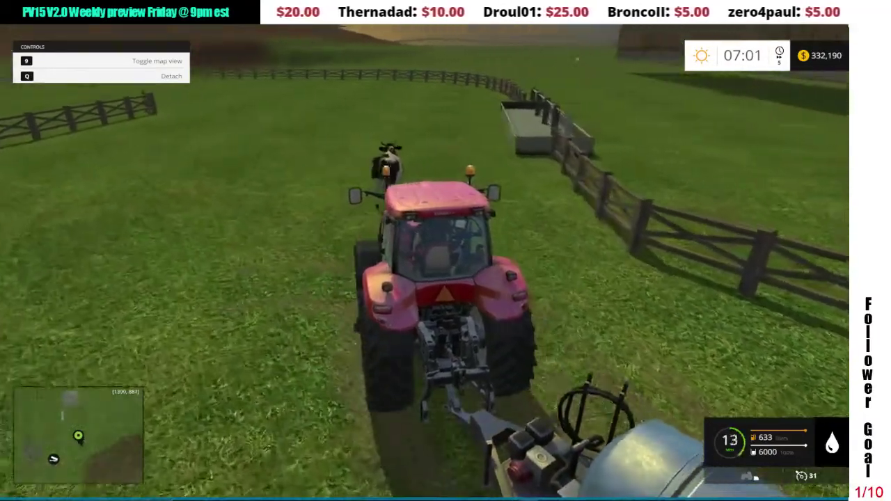
pyautogui.press('w')
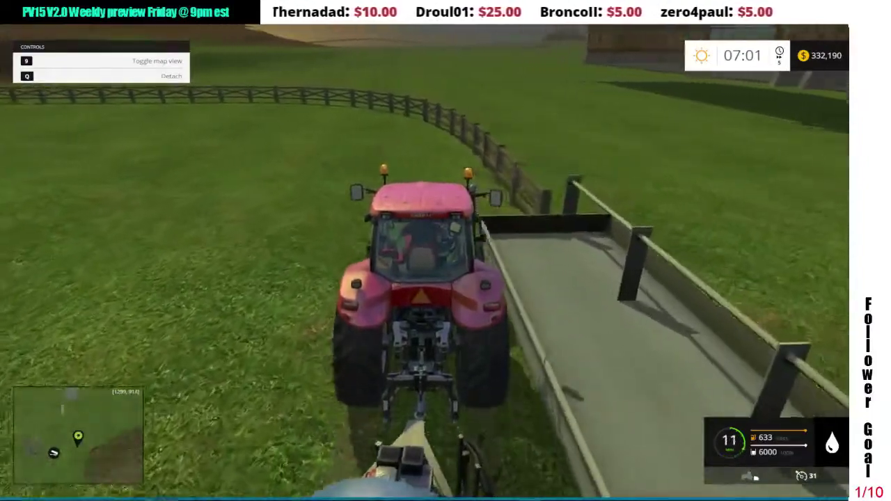
# Turn the tractor around beyond the trough and drive back across the pasture and out through the open side past the paved cow area
pyautogui.press('w')
pyautogui.press('a')
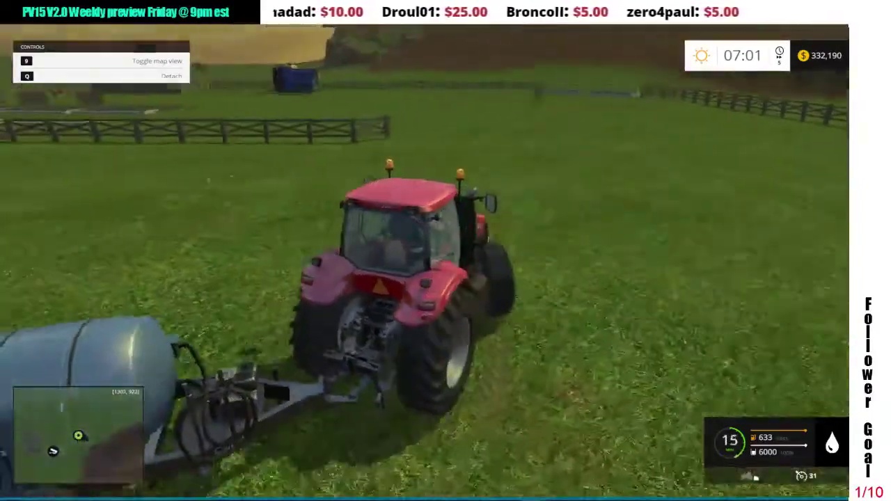
pyautogui.press('w')
pyautogui.press('a')
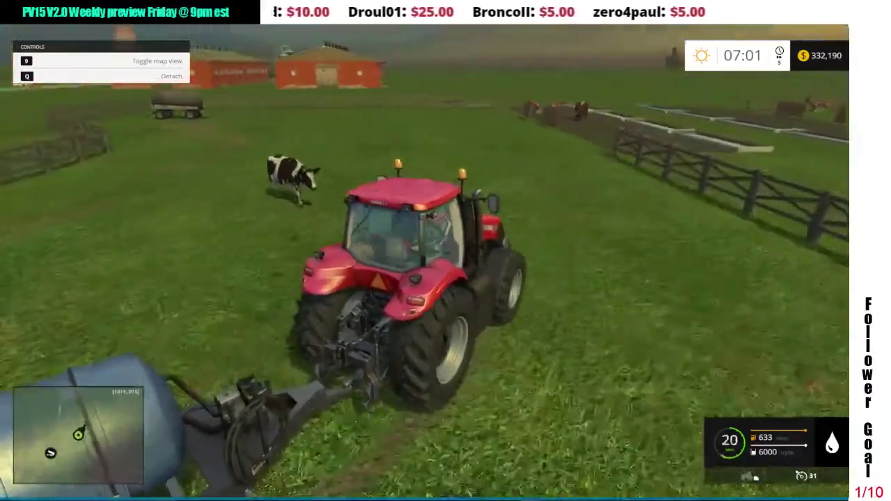
pyautogui.press('w')
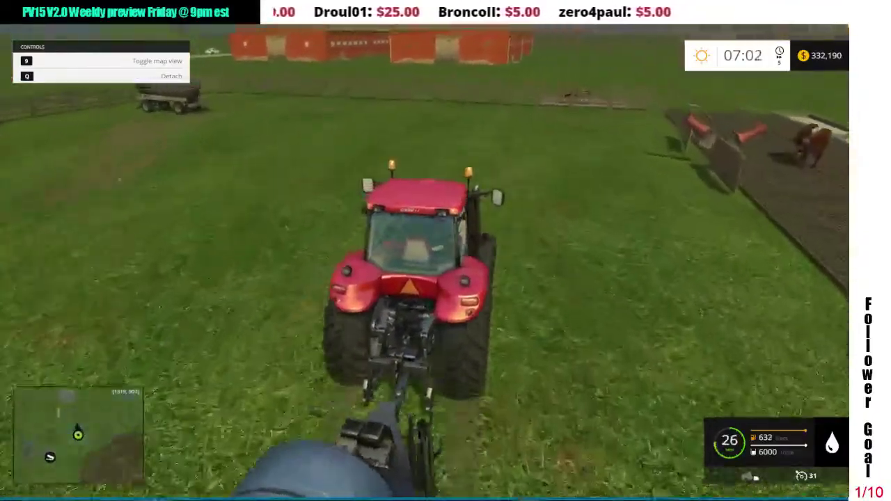
pyautogui.press('w')
pyautogui.press('d')
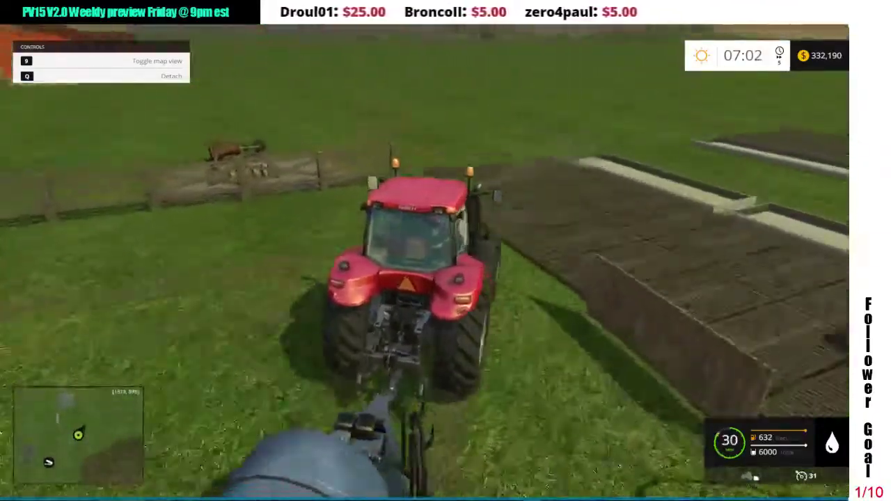
pyautogui.press('d')
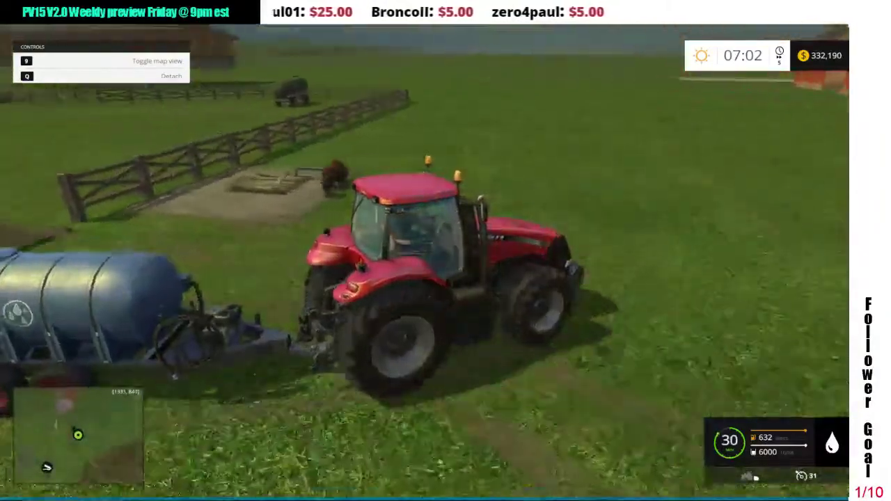
# Drive around the outside of the cow pasture fence to the long trough, stop beside it and unload water into it
pyautogui.press('w')
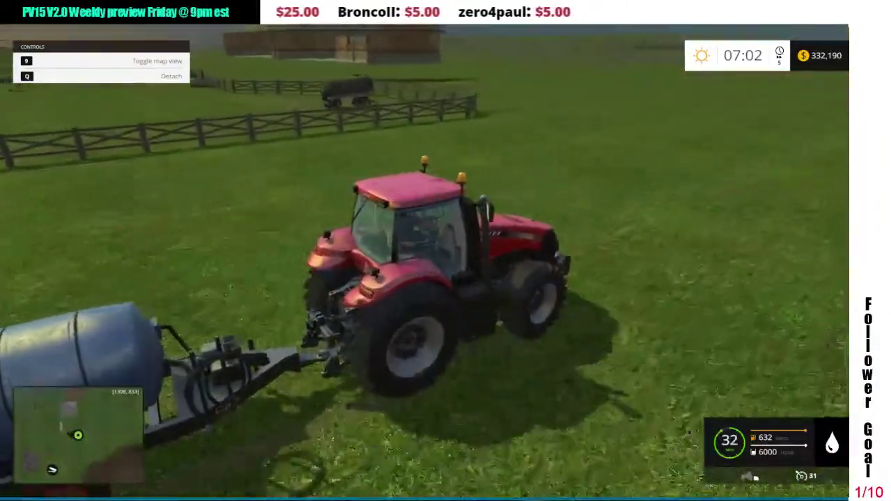
pyautogui.press('a')
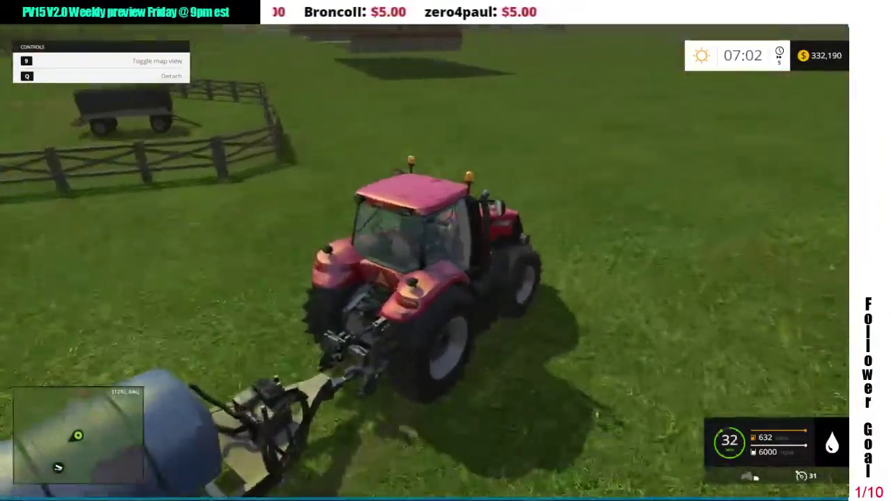
pyautogui.press('a')
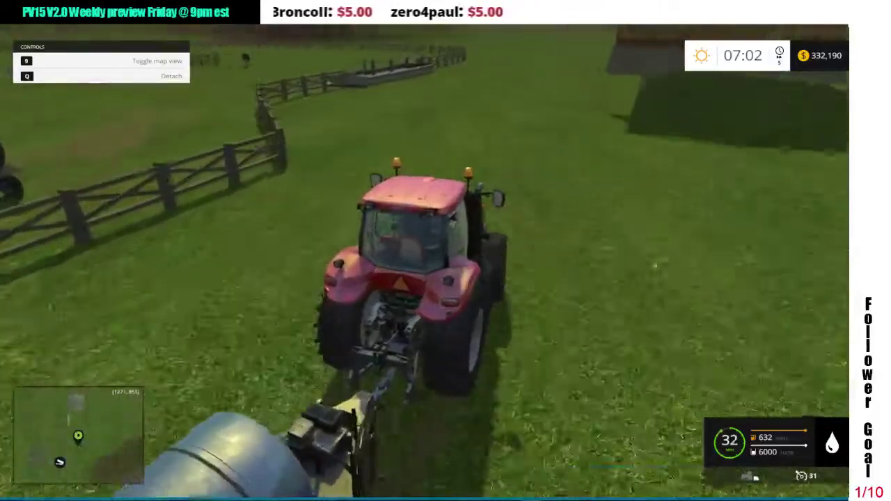
pyautogui.press('a')
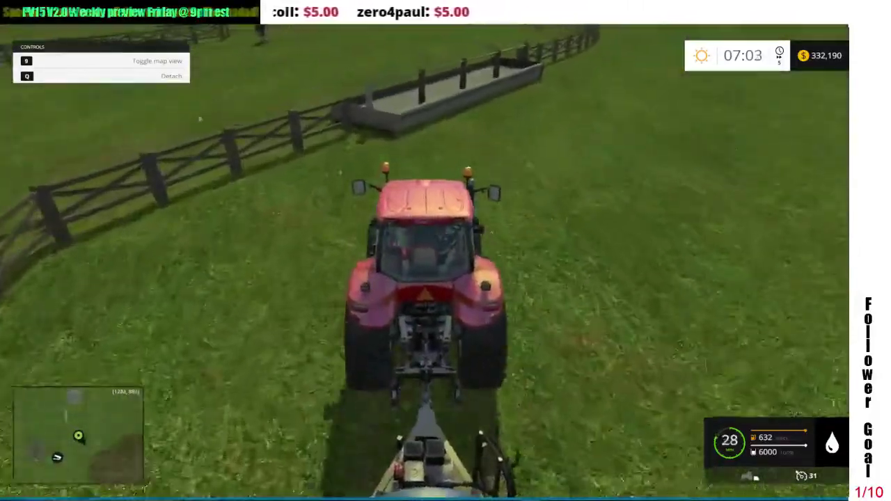
pyautogui.press('d')
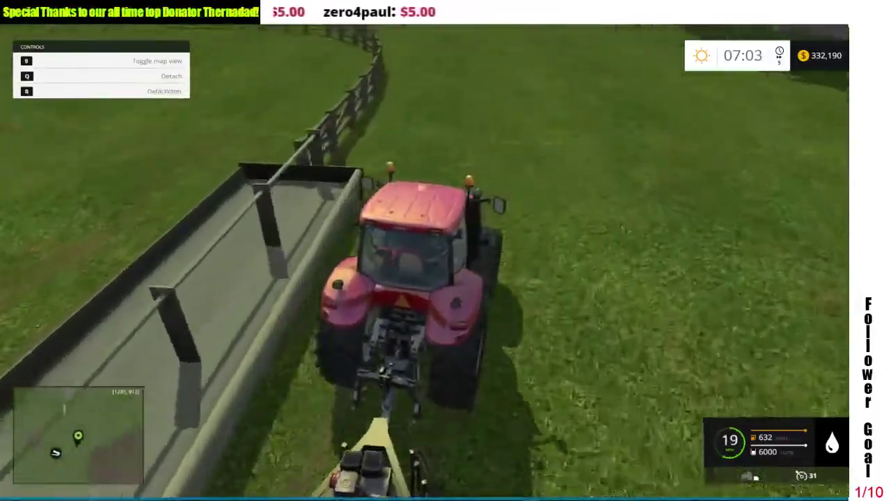
pyautogui.press('s')
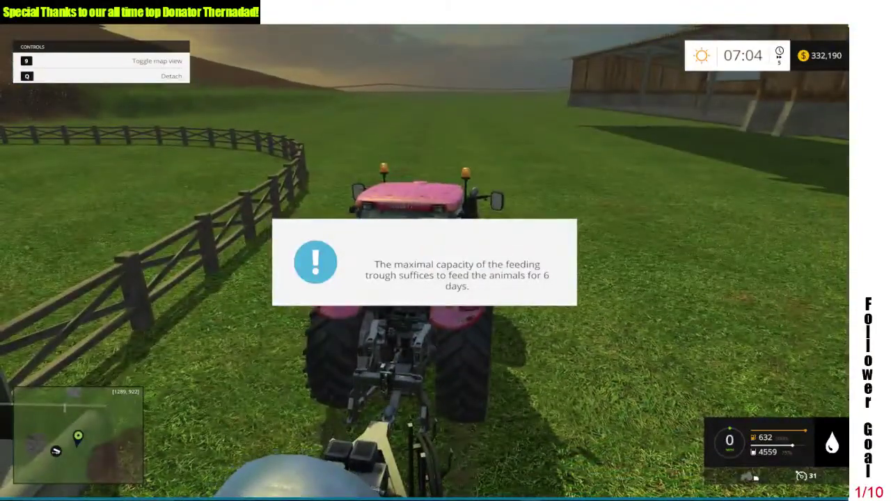
# Check the Animals statistics page for the cows' water level, then return to the tractor
pyautogui.press('Escape')
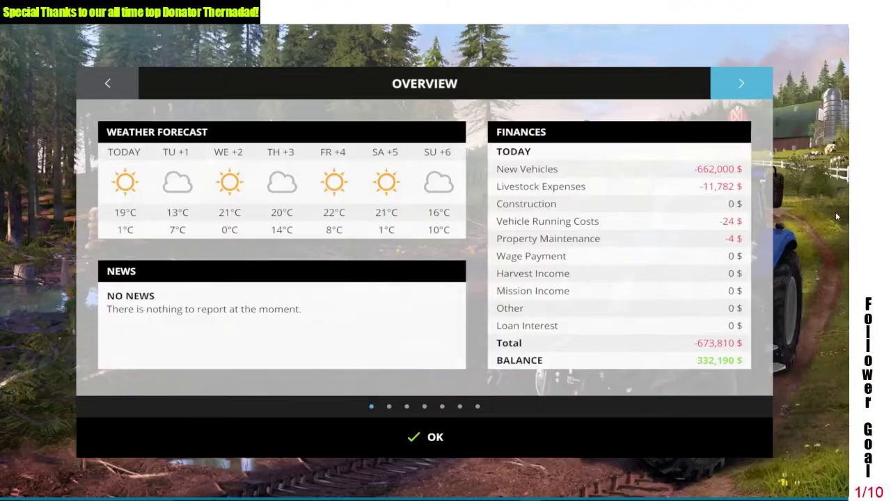
pyautogui.click(743, 84)
pyautogui.click(742, 84)
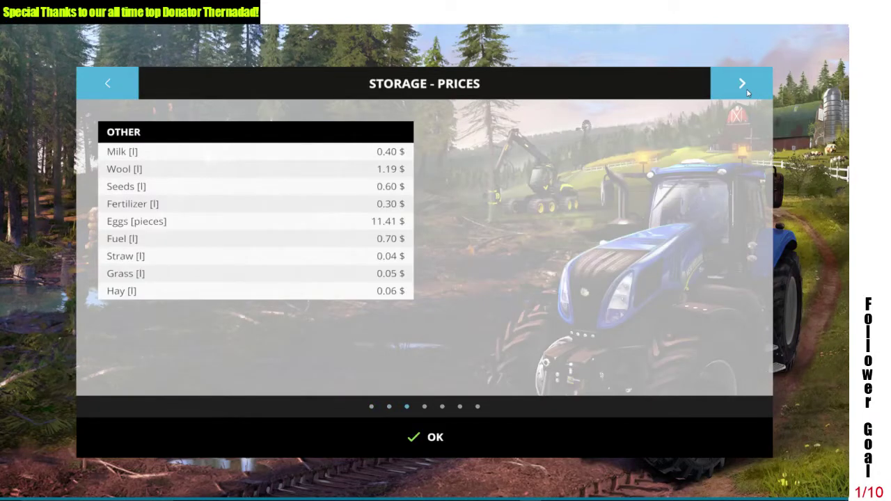
pyautogui.click(742, 84)
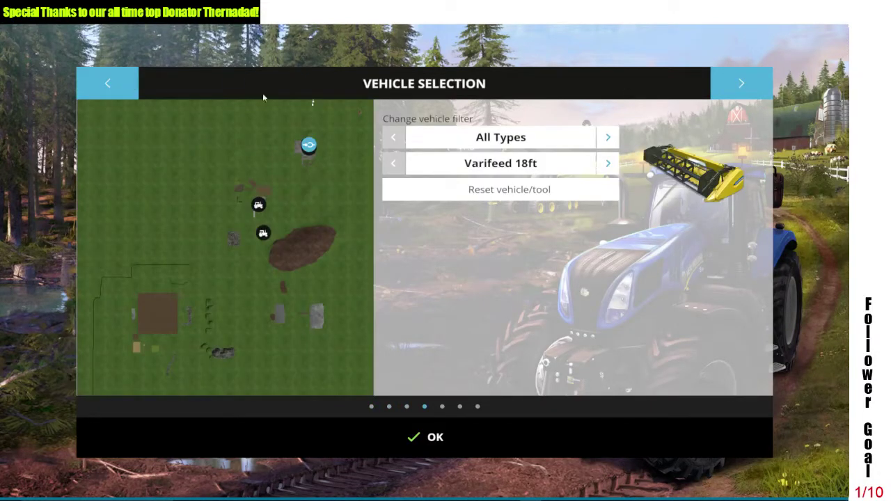
pyautogui.click(757, 85)
pyautogui.click(755, 84)
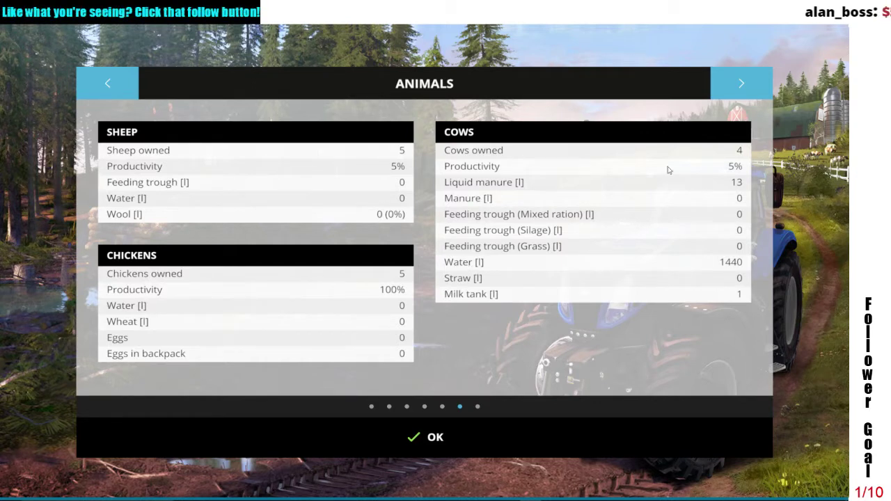
pyautogui.click(434, 427)
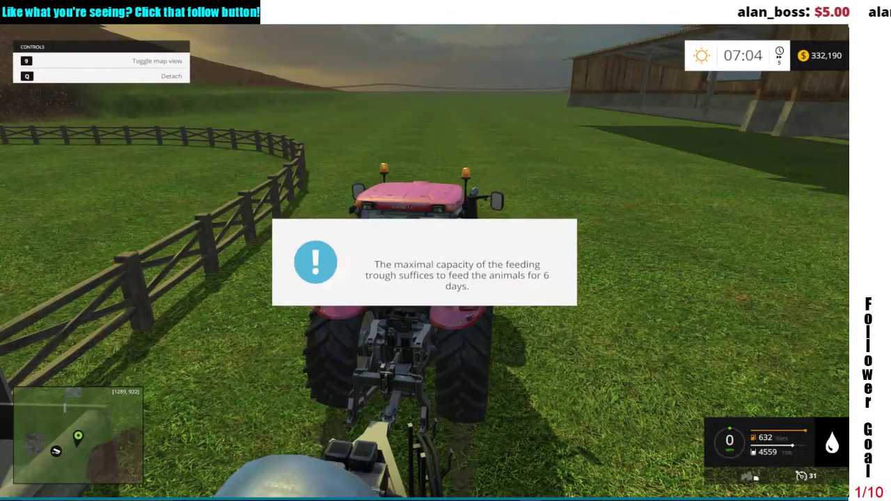
# Drive the water tank from the cow pasture to the other fenced pens and unload water at the wooden trough in the fence
pyautogui.press('w')
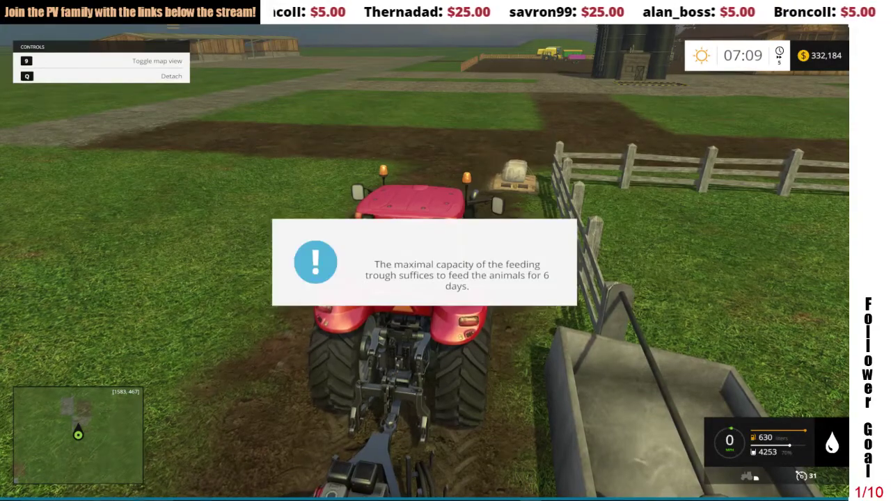
pyautogui.press('w')
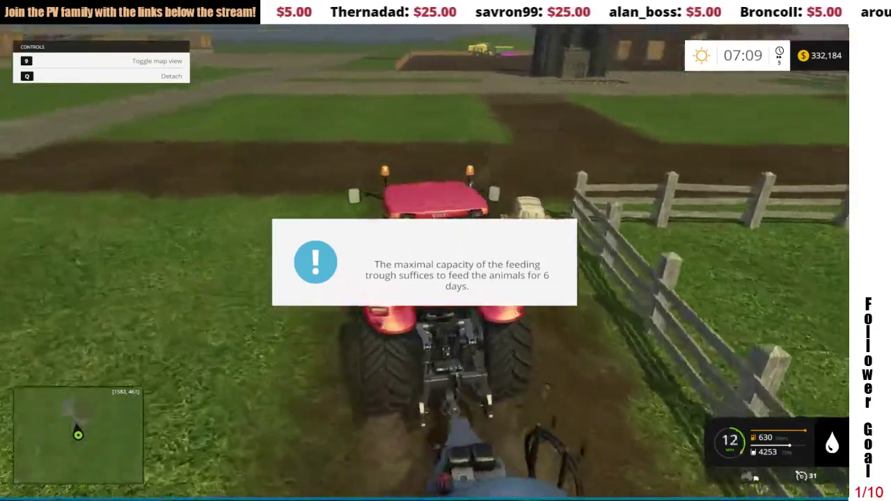
pyautogui.press('a')
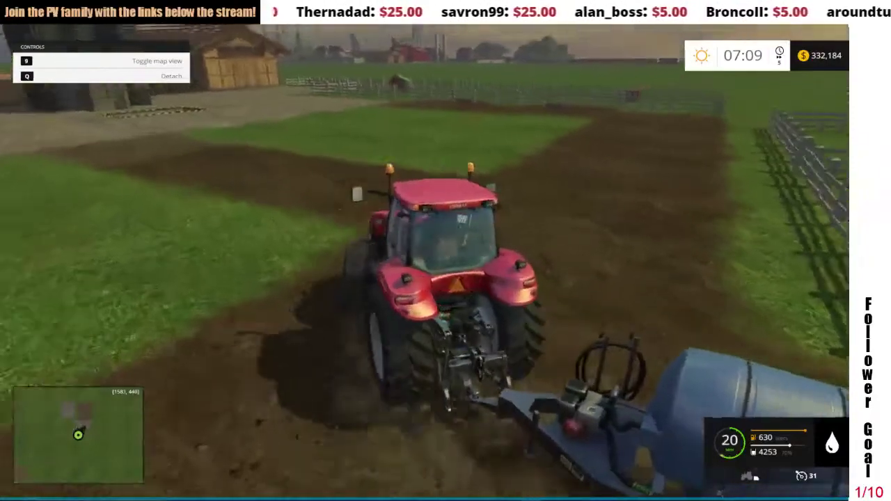
pyautogui.press('d')
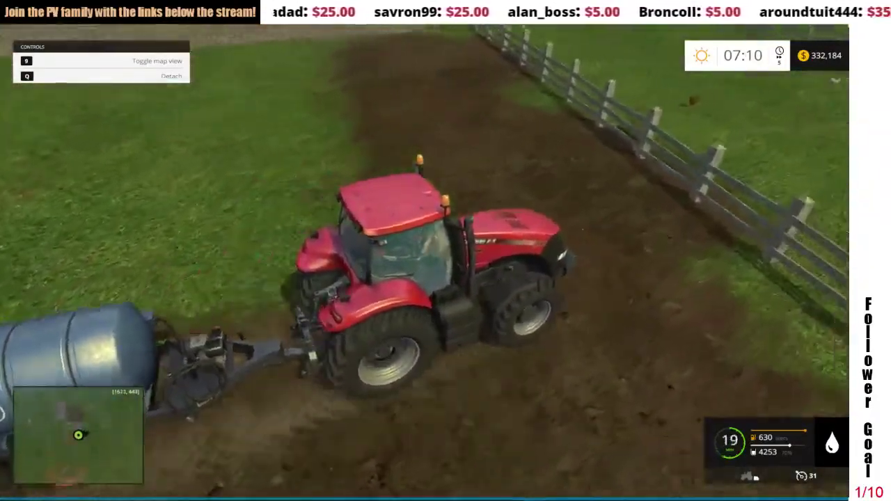
pyautogui.press('a')
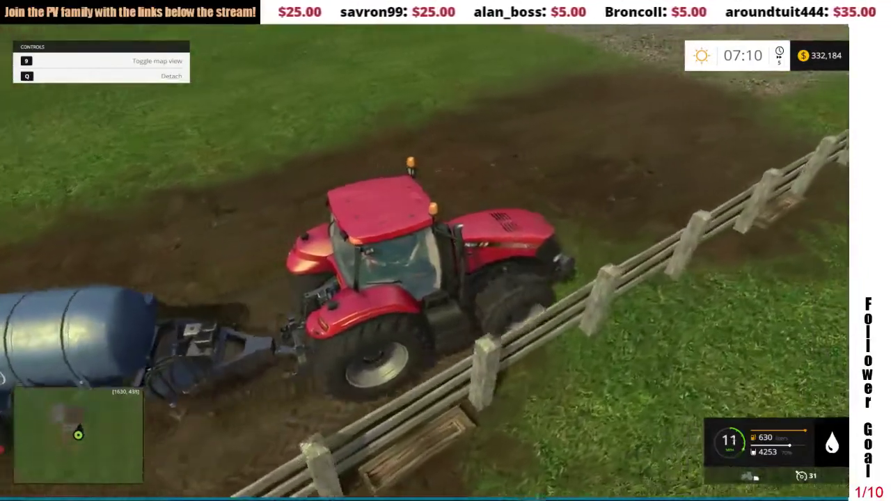
pyautogui.press('w')
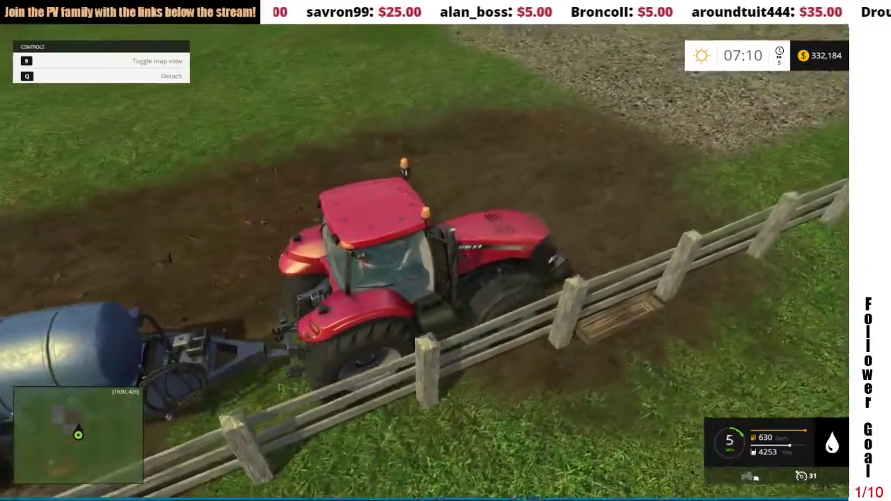
pyautogui.press('w')
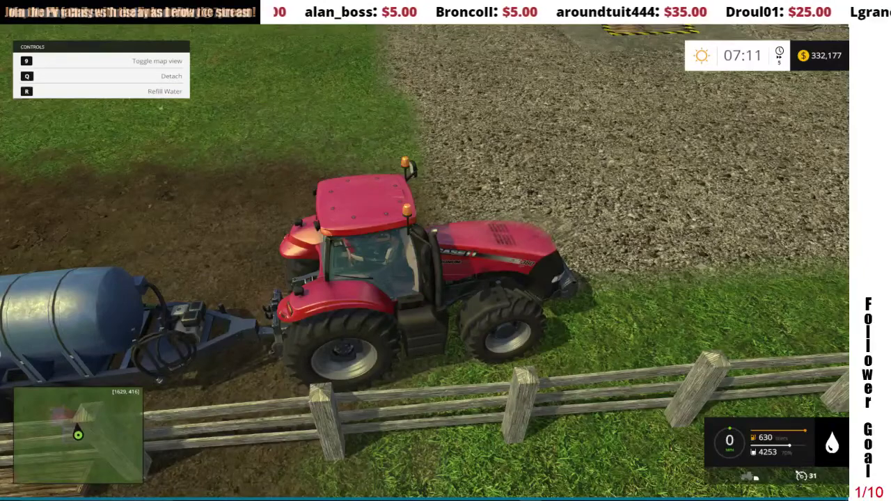
pyautogui.press('r')
# Drive across the gravel past the silos and detach the water tank on the open ground
pyautogui.press('w')
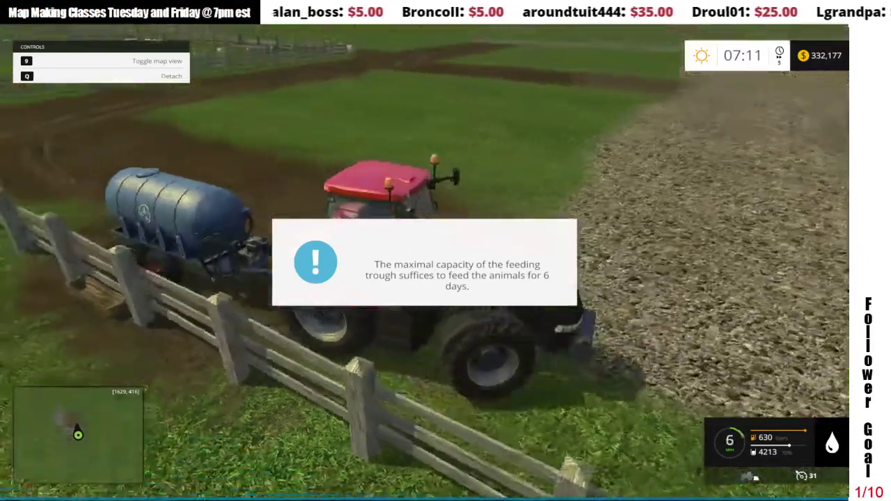
pyautogui.press('w')
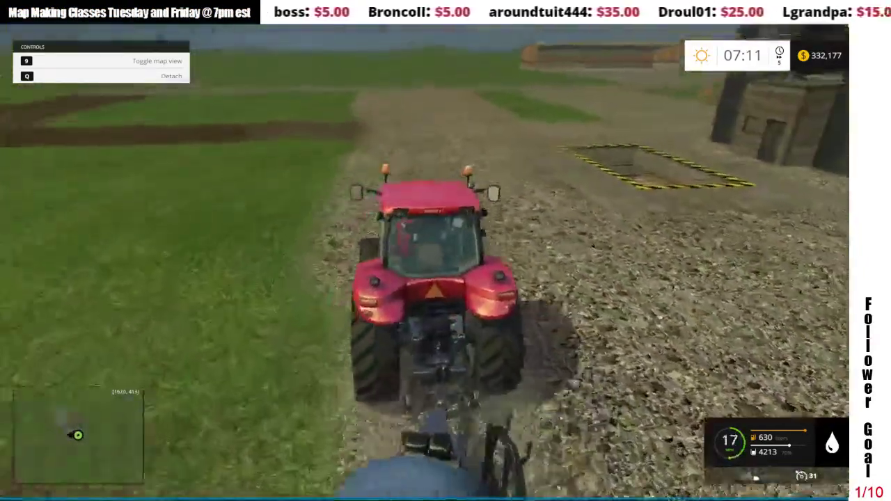
pyautogui.press('w')
pyautogui.press('a')
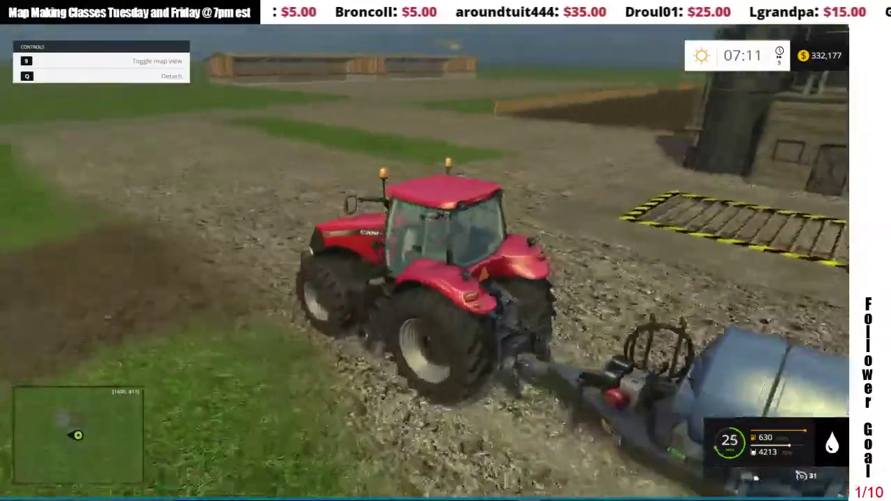
pyautogui.press('w')
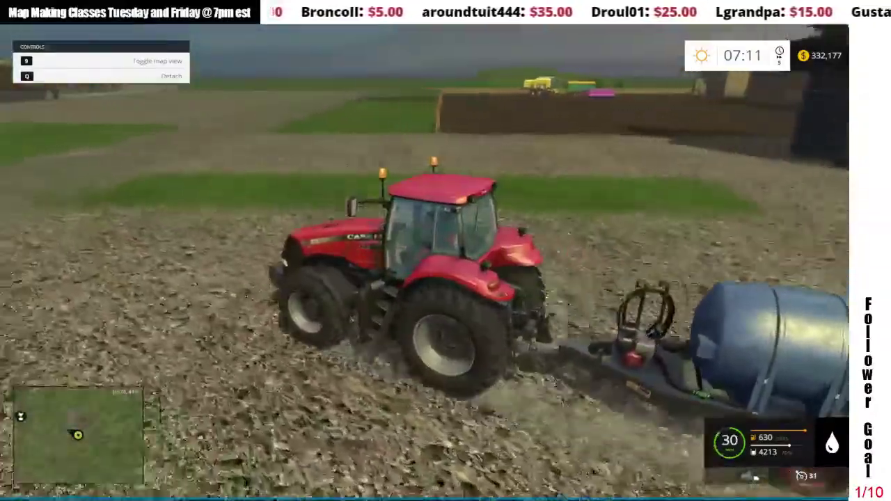
pyautogui.press('w')
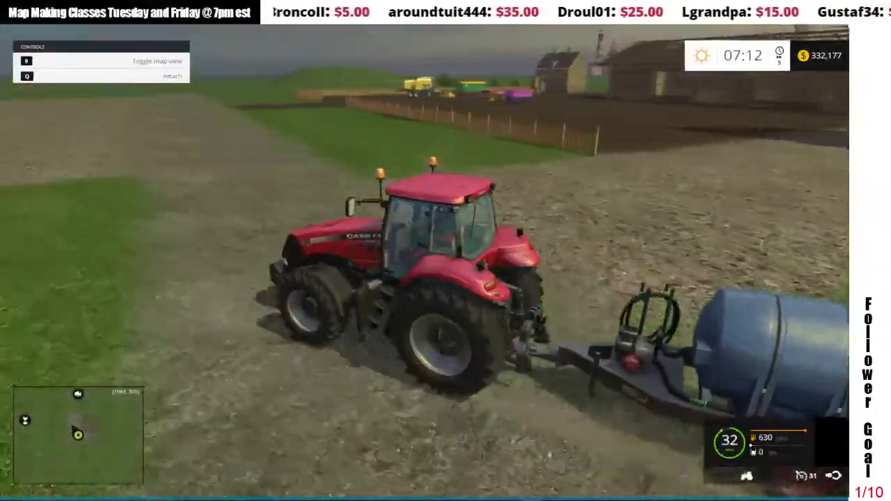
pyautogui.press('q')
# Drive the red tractor through the fence opening into the dirt yard and past the parked machines to the house-side fence
pyautogui.press('w')
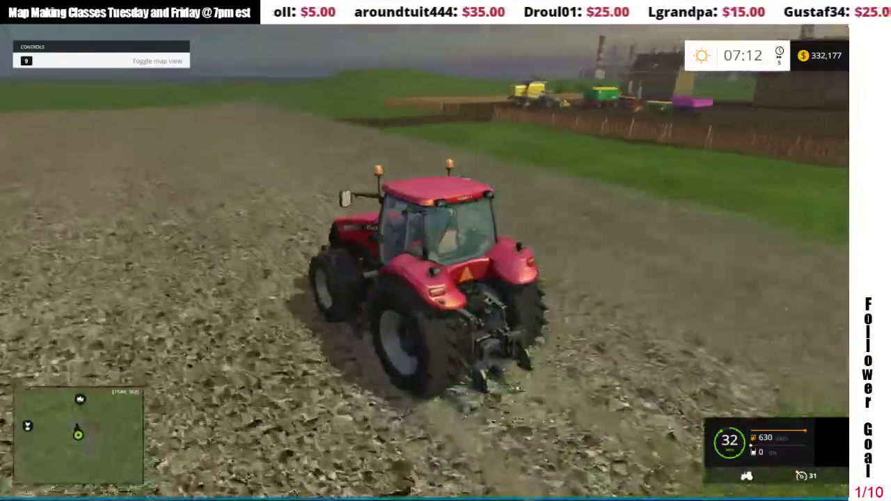
pyautogui.press('w')
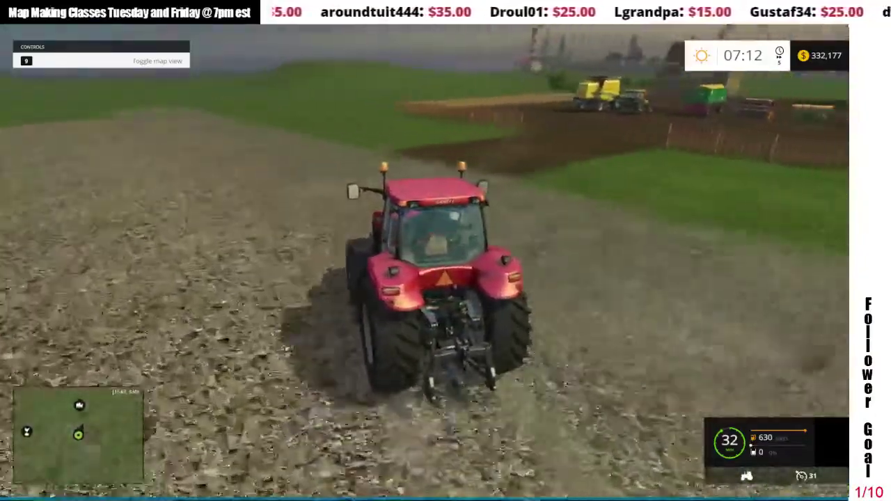
pyautogui.press('w')
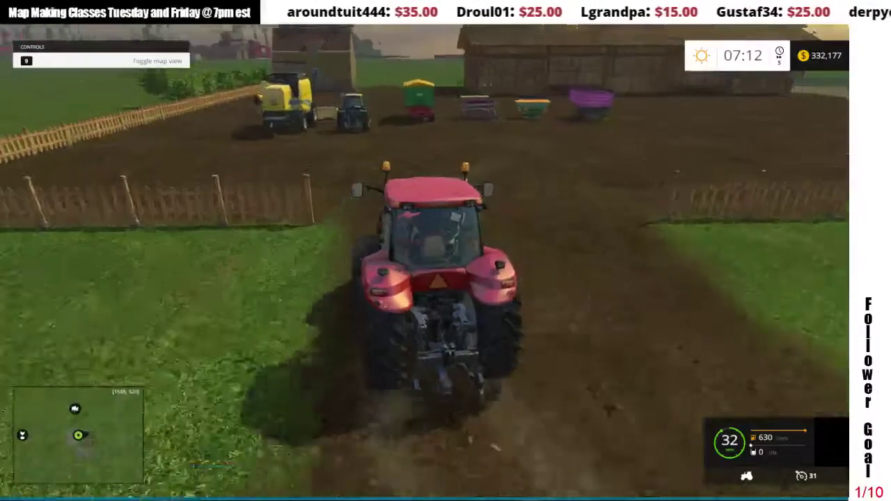
pyautogui.press('d')
pyautogui.press('w')
pyautogui.press('d')
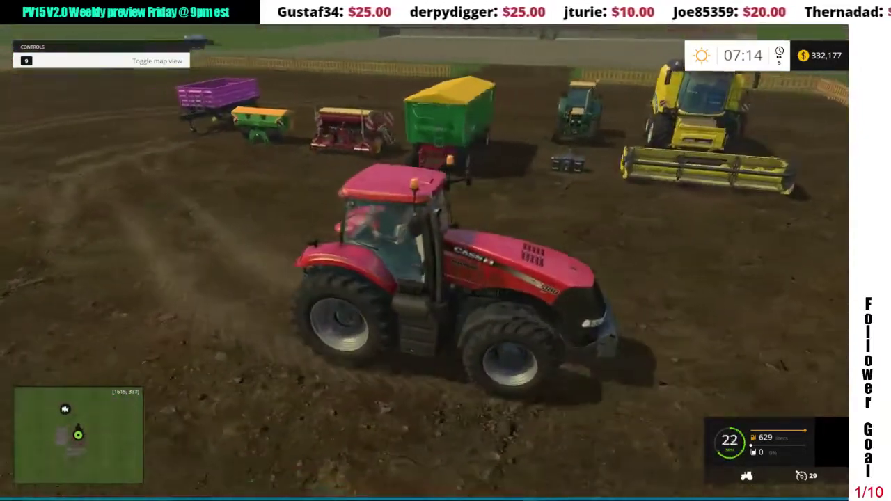
# Switch to the green and yellow tractor beside the combine and attach the front weight
pyautogui.press('Tab')
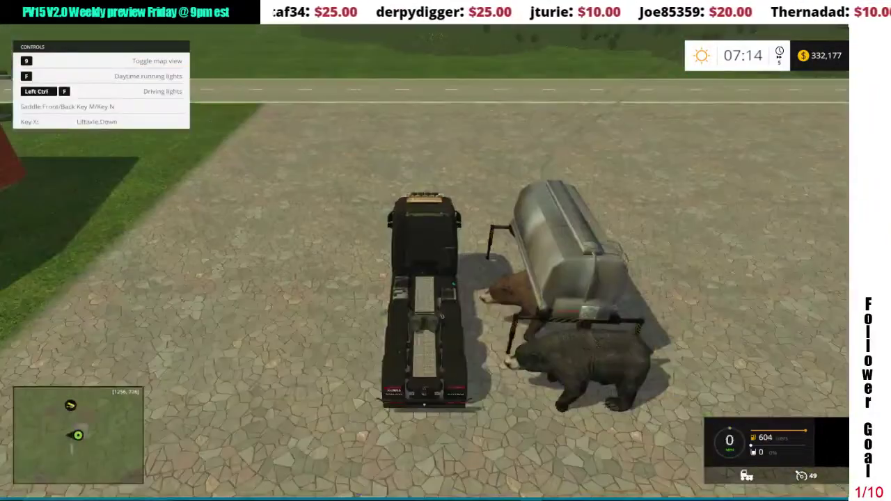
pyautogui.press('Tab')
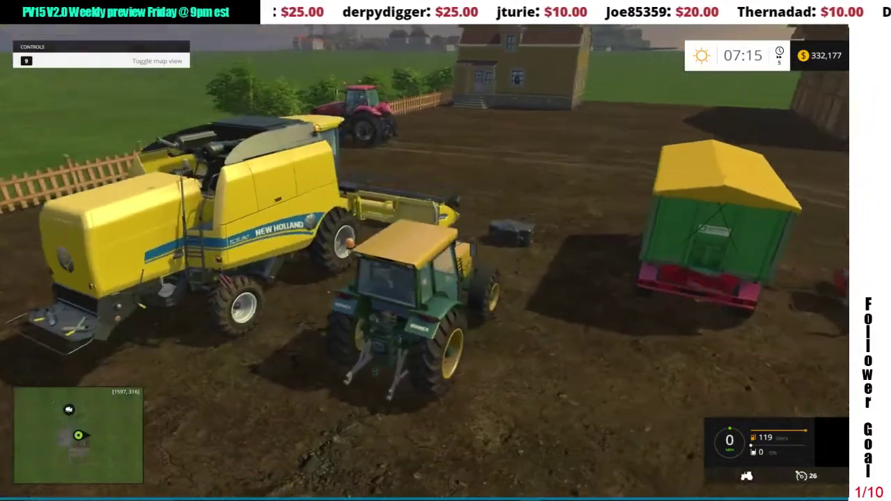
pyautogui.press('w')
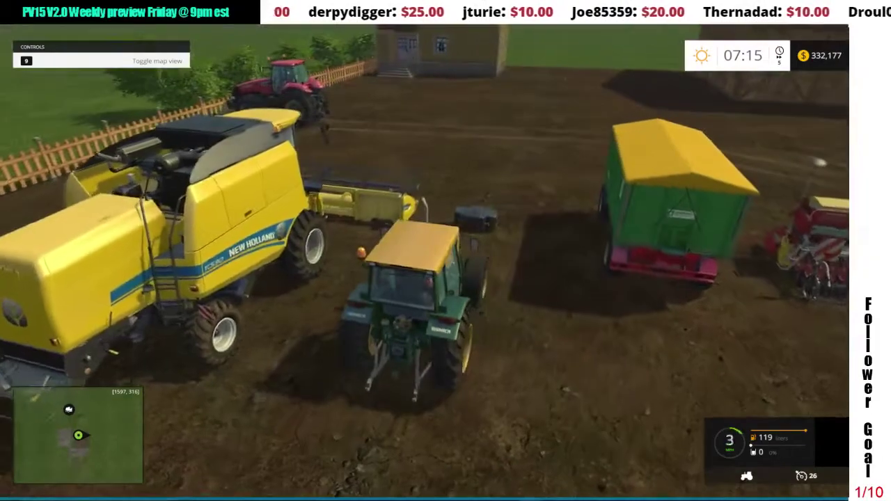
pyautogui.press('s')
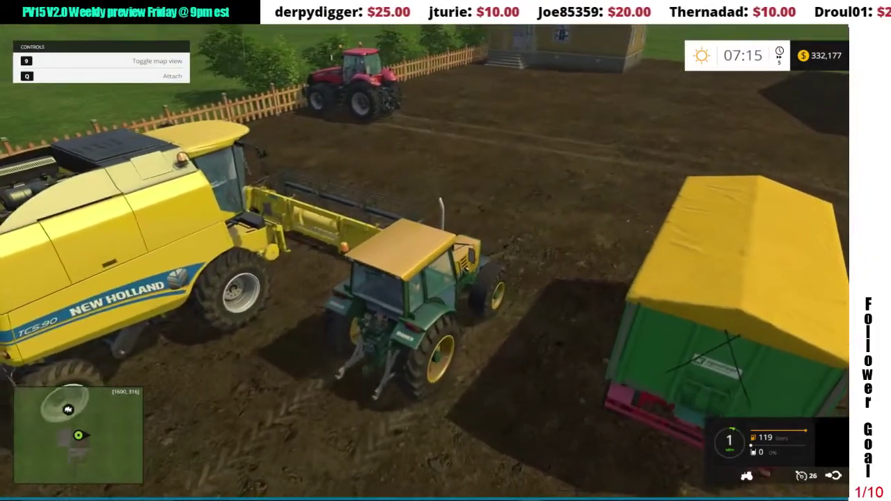
pyautogui.press('w')
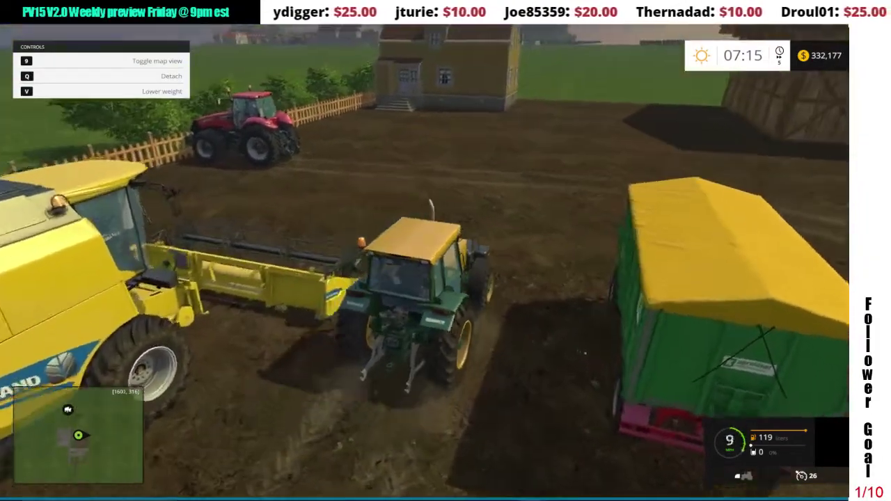
# Drive around the parked implements, back up to the purple trailer and attach it
pyautogui.press('d')
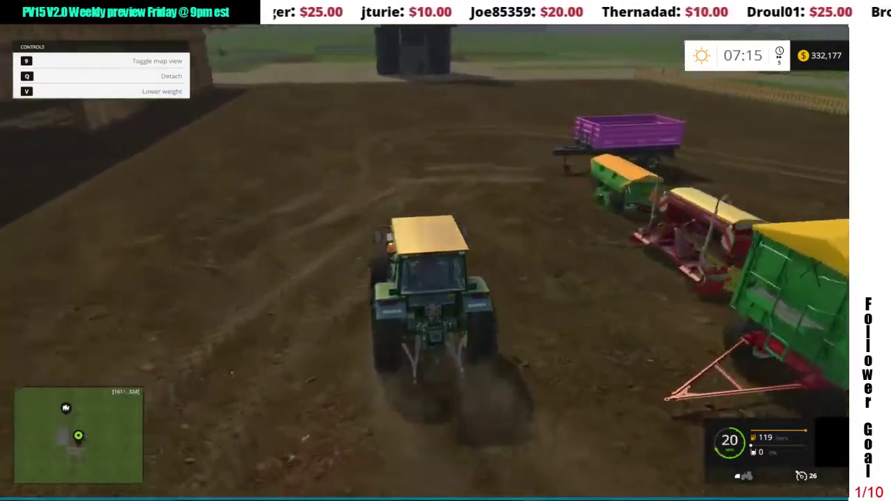
pyautogui.press('a')
pyautogui.press('s')
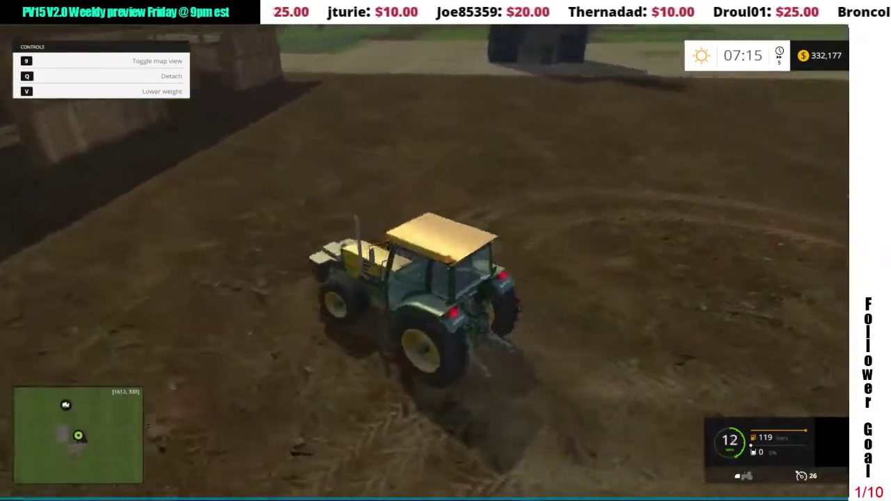
pyautogui.press('s')
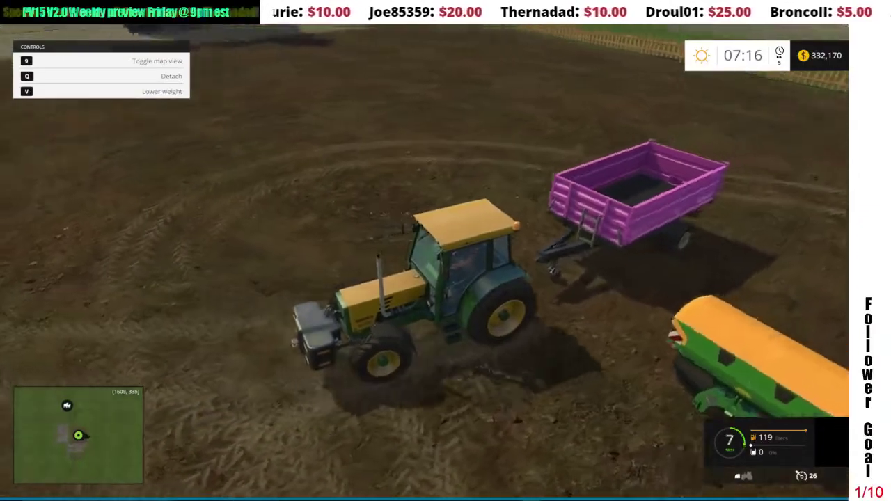
pyautogui.press('s')
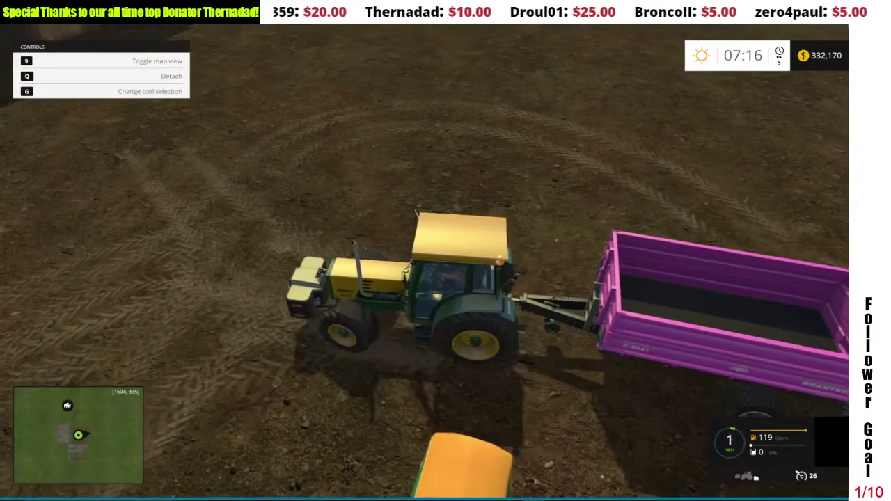
# Tow the purple trailer past the barn and around the black silos to their yard side
pyautogui.press('w')
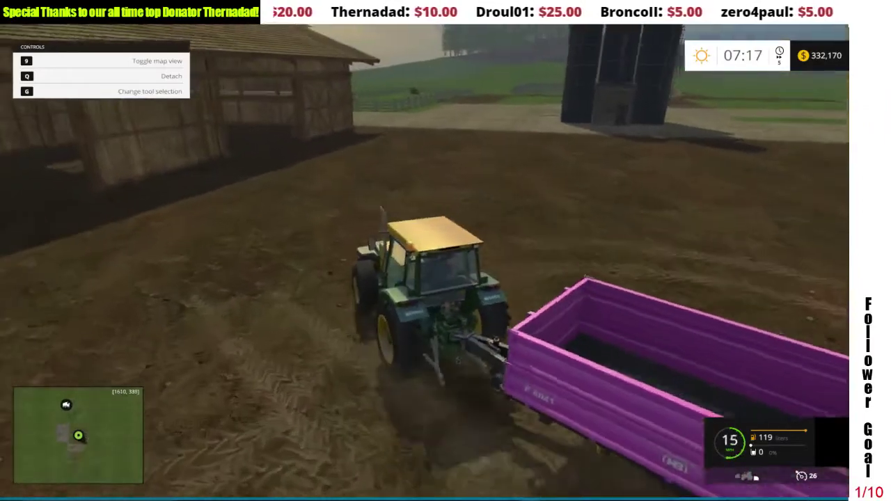
pyautogui.press('w')
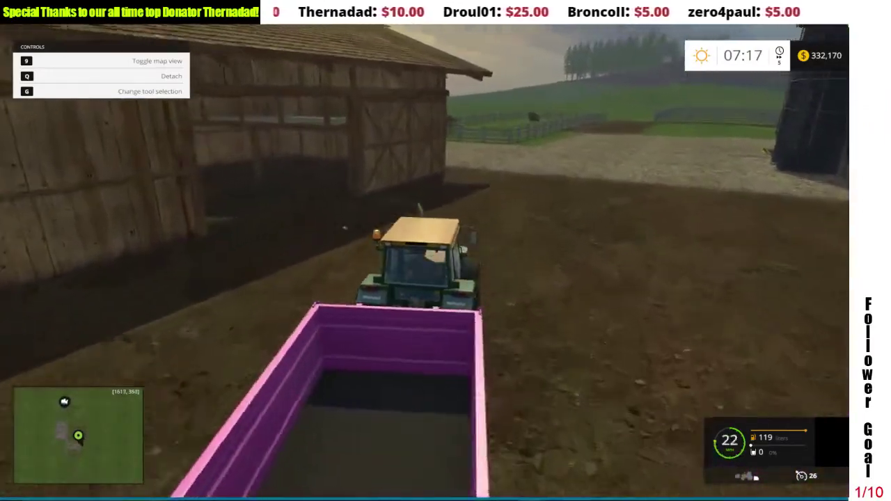
pyautogui.press('w')
pyautogui.press('a')
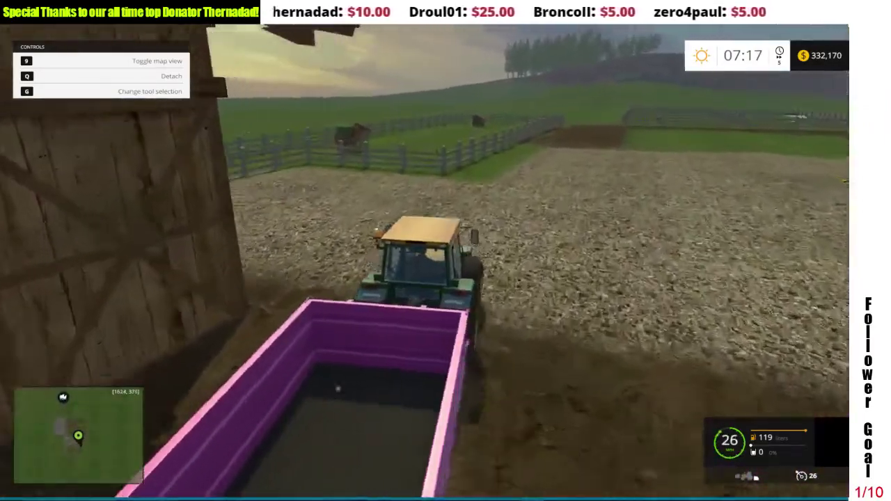
pyautogui.press('a')
pyautogui.press('s')
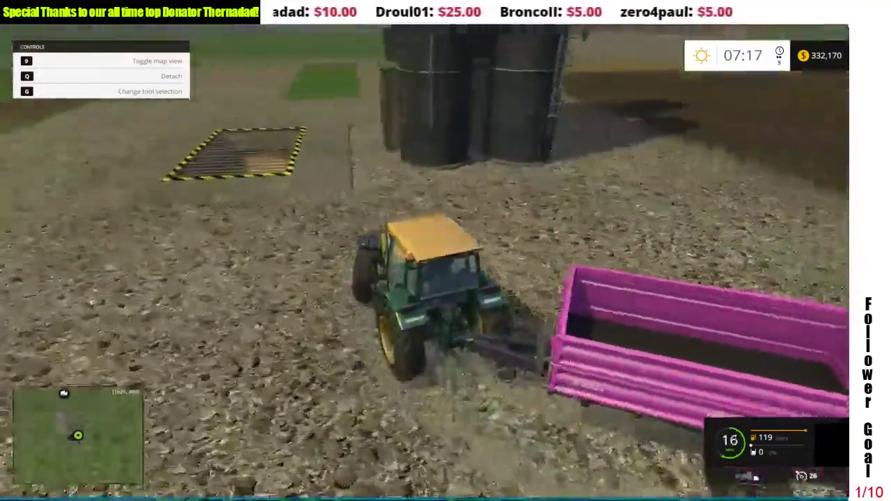
pyautogui.press('w')
pyautogui.press('d')
pyautogui.press('s')
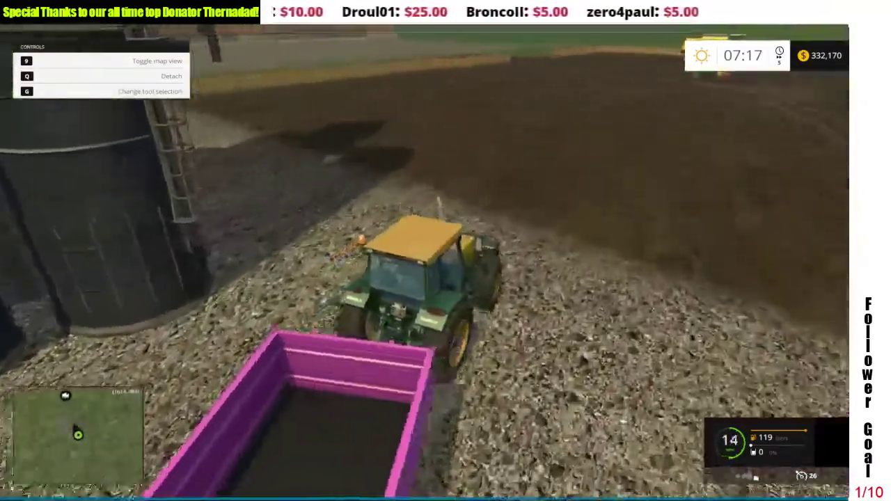
pyautogui.press('a')
pyautogui.press('w')
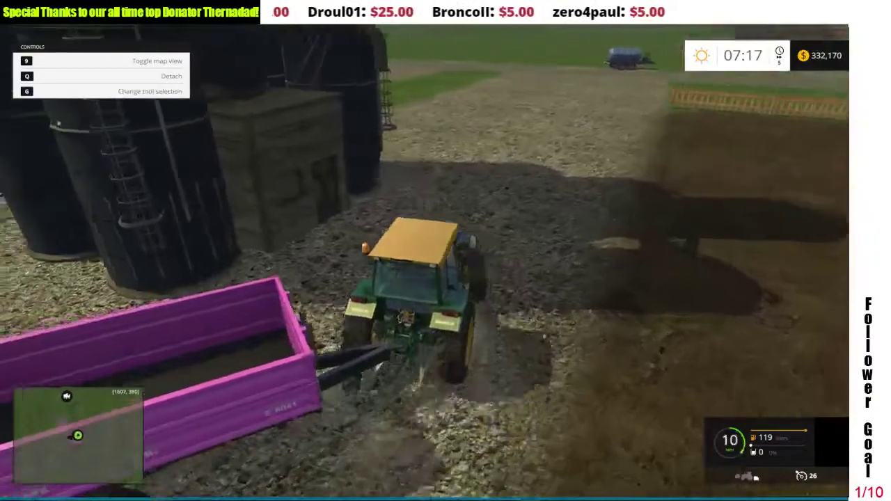
# Position the trailer under the silo spout and fill it with wheat
pyautogui.press('s')
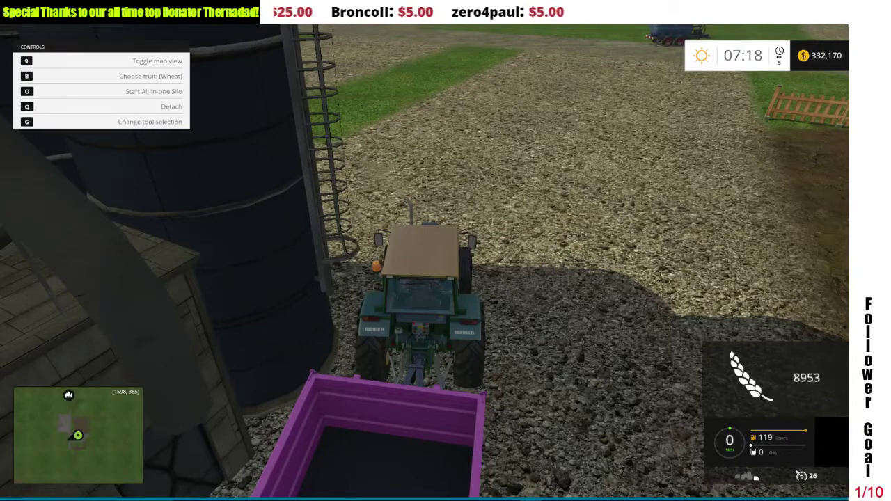
pyautogui.press('w')
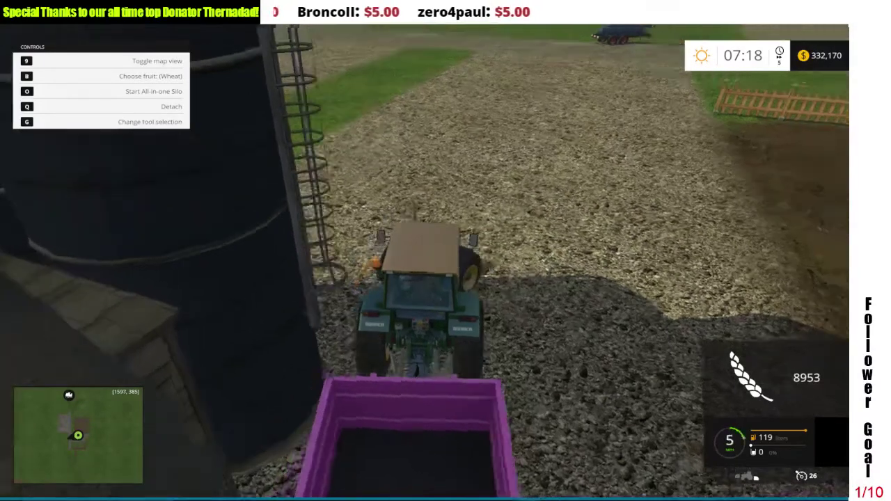
pyautogui.press('s')
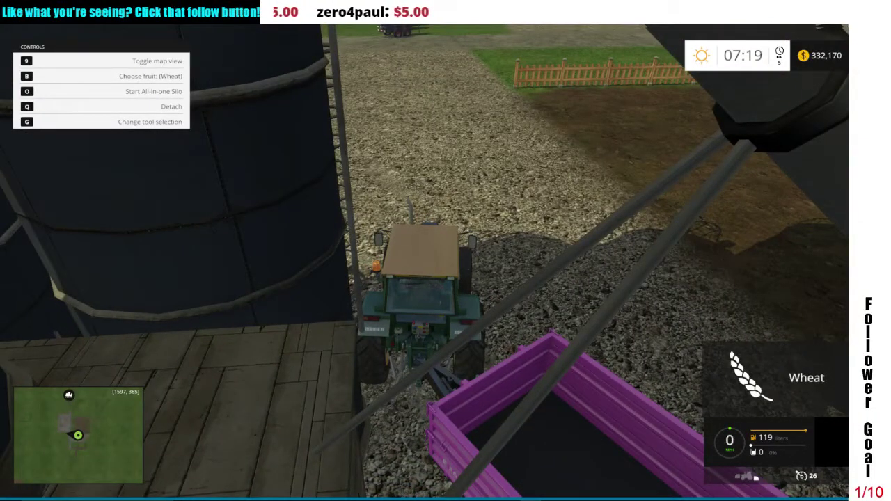
pyautogui.press('o')
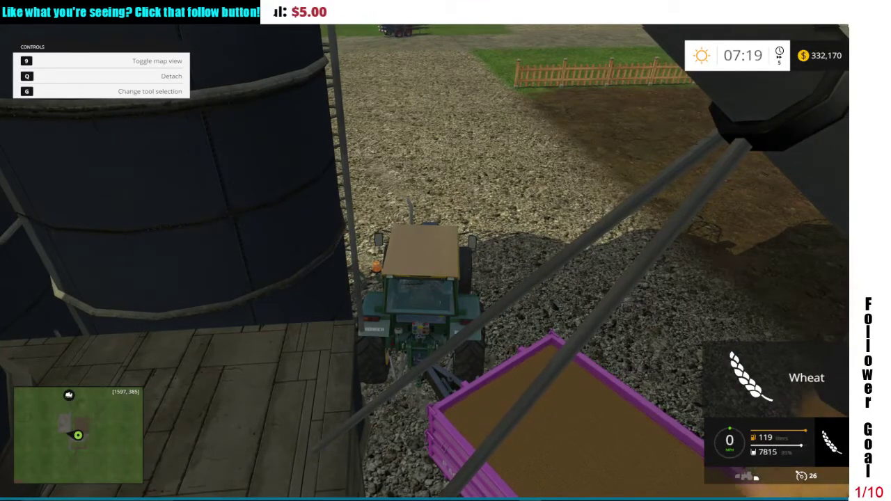
# Tow the filled trailer away from the silo spout, past the grated pit, towards the fenced animal pens
pyautogui.press('w')
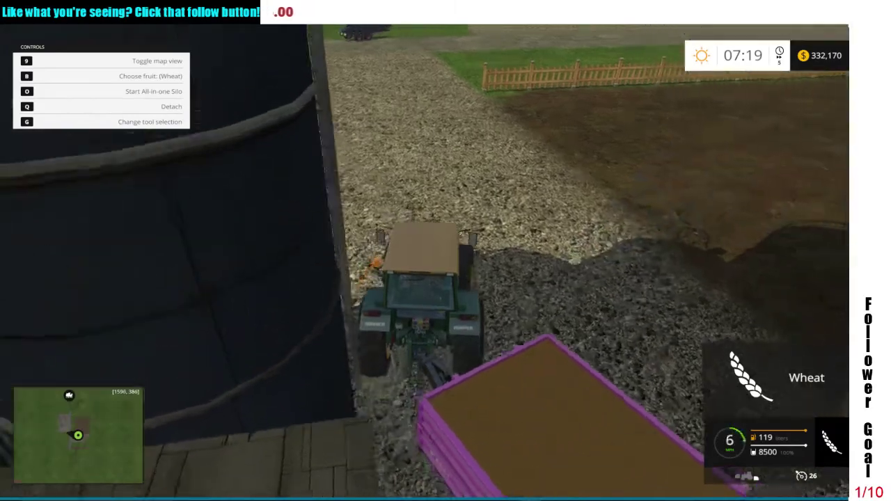
pyautogui.press('d')
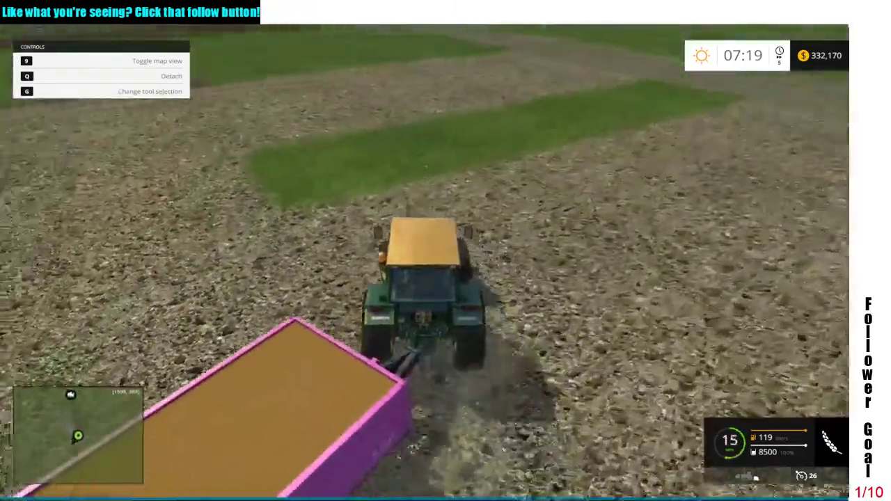
pyautogui.press('a')
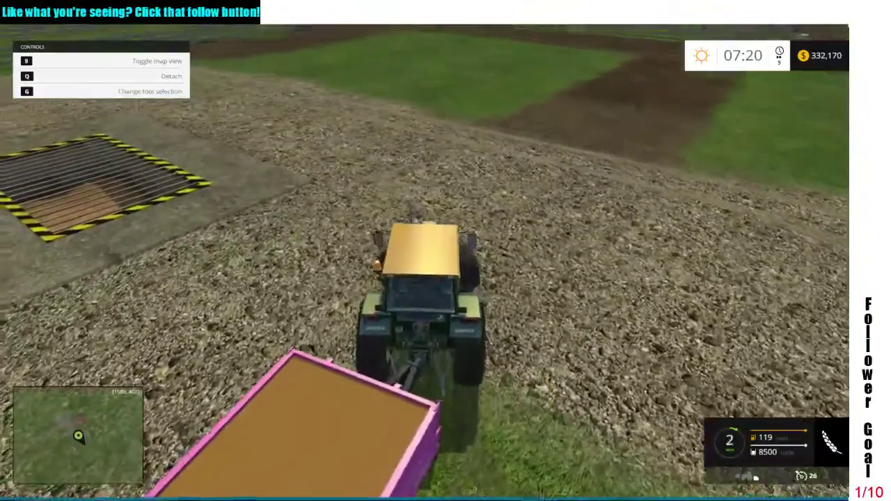
pyautogui.press('w')
pyautogui.press('w')
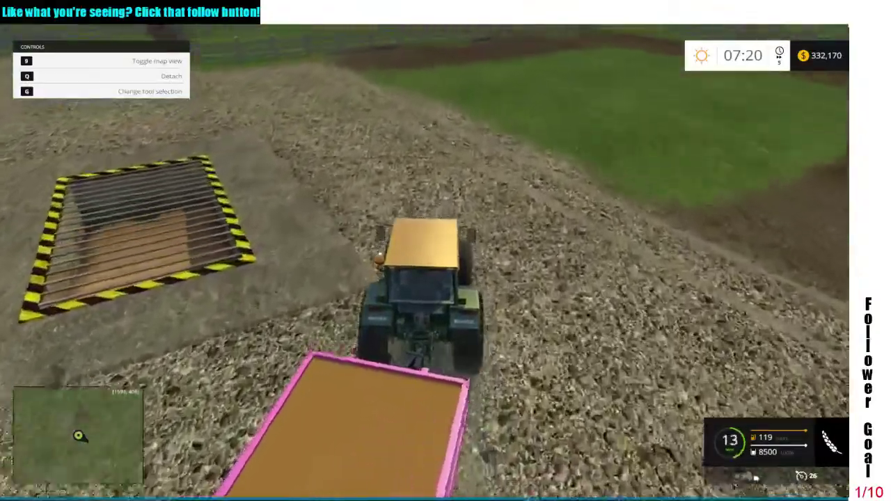
pyautogui.press('w')
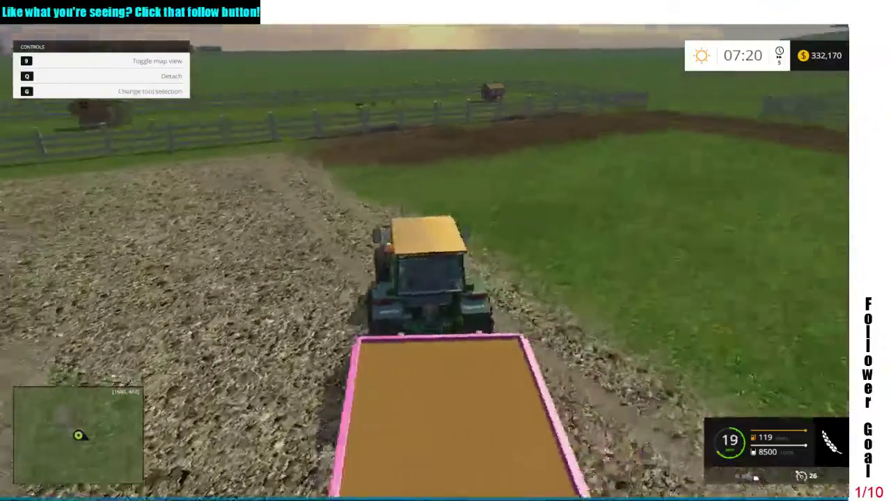
# Turn the tractor and trailer around on the dirt track beside the cow pen's bale pallet
pyautogui.press('d')
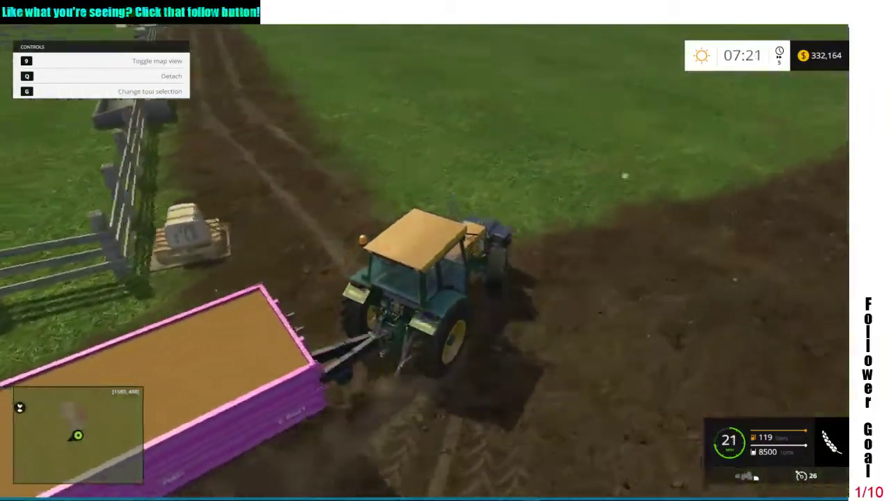
pyautogui.press('a')
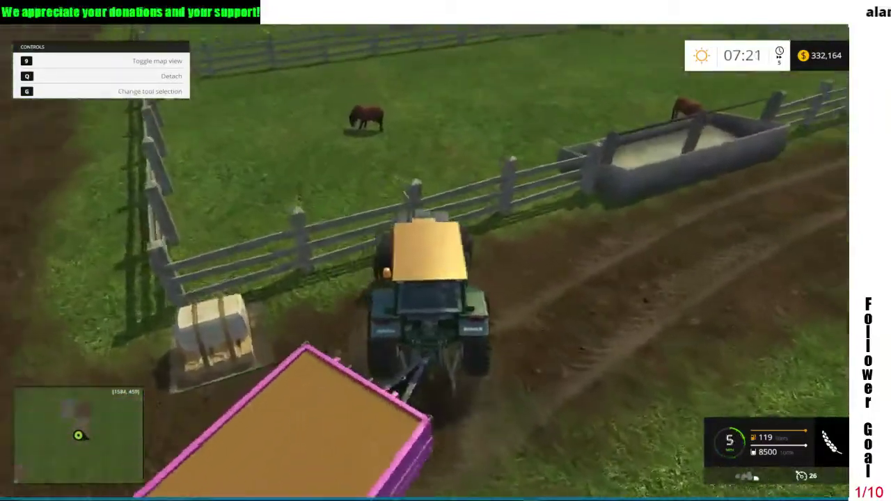
pyautogui.press('d')
pyautogui.press('w')
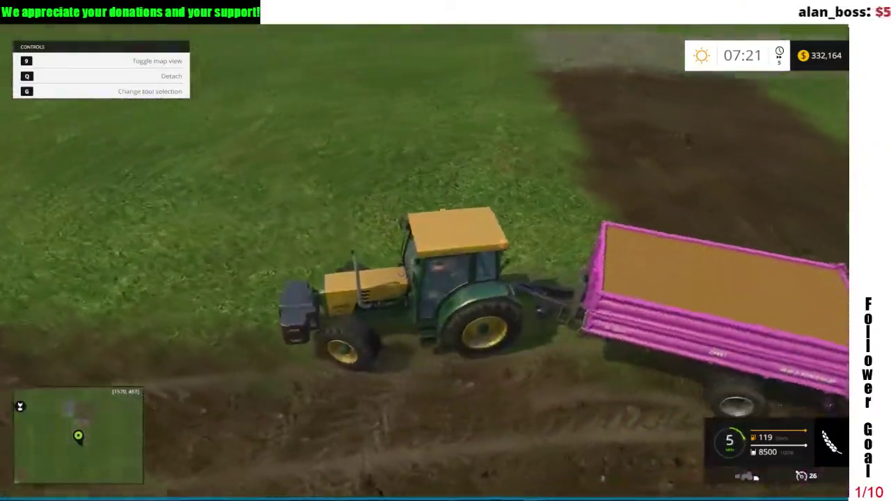
pyautogui.press('w')
pyautogui.press('w')
pyautogui.press('d')
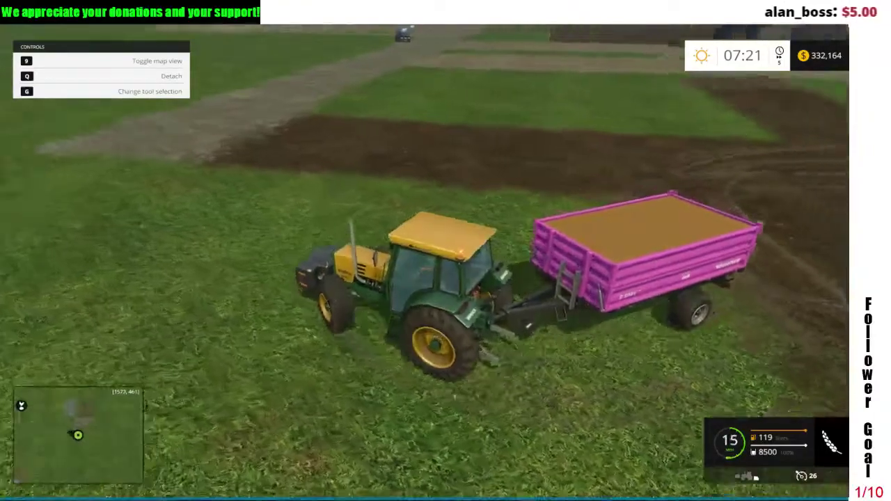
# Drive along the fence of the pen with the small red hut and unload wheat from the trailer there
pyautogui.press('w')
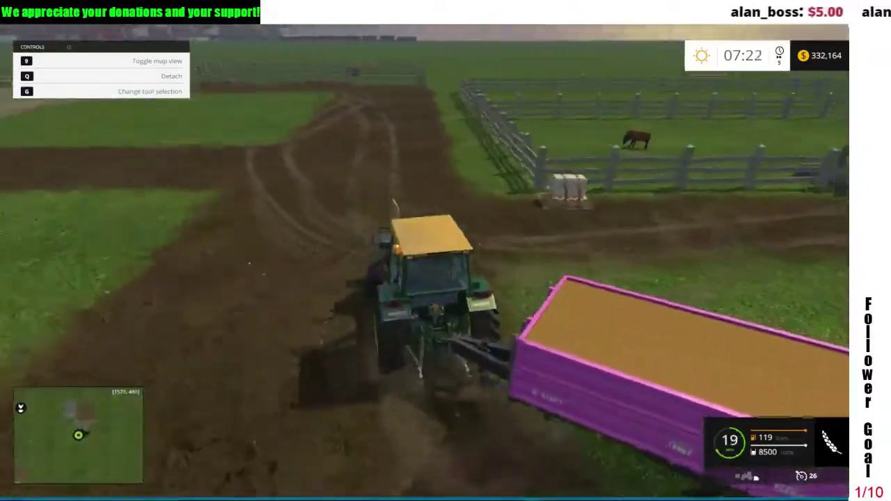
pyautogui.press('w')
pyautogui.press('d')
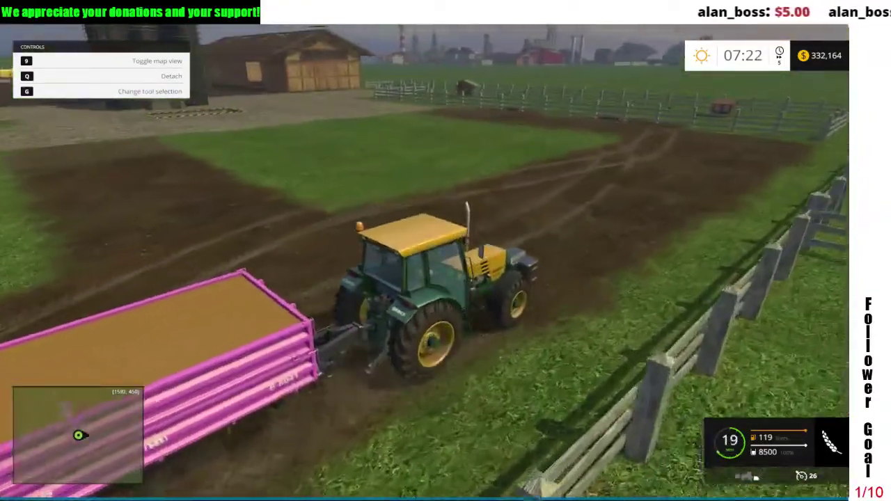
pyautogui.press('w')
pyautogui.press('d')
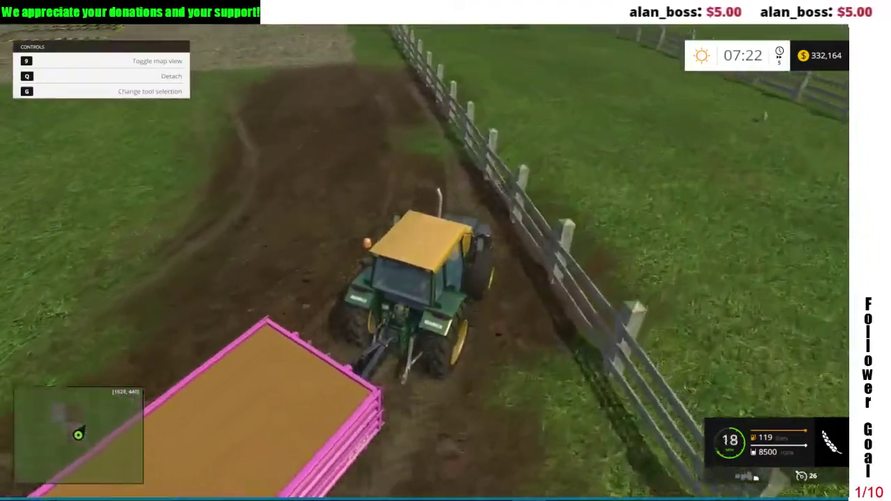
pyautogui.press('a')
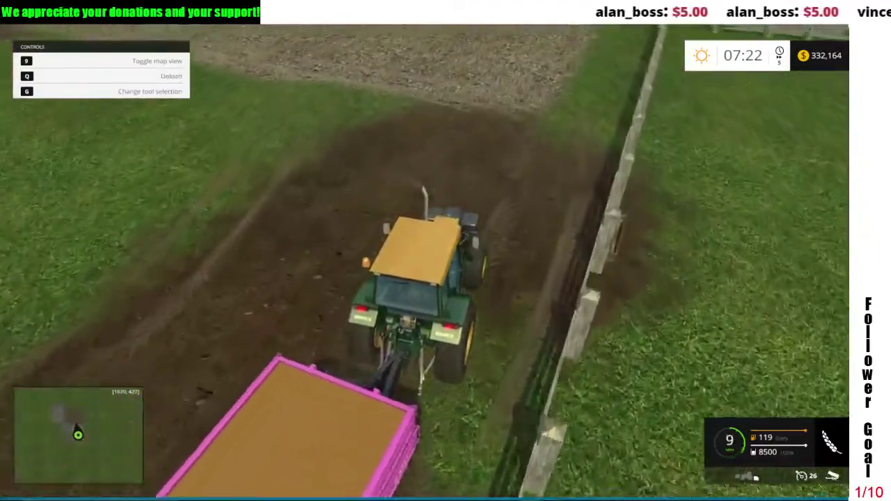
pyautogui.press('s')
pyautogui.press('a')
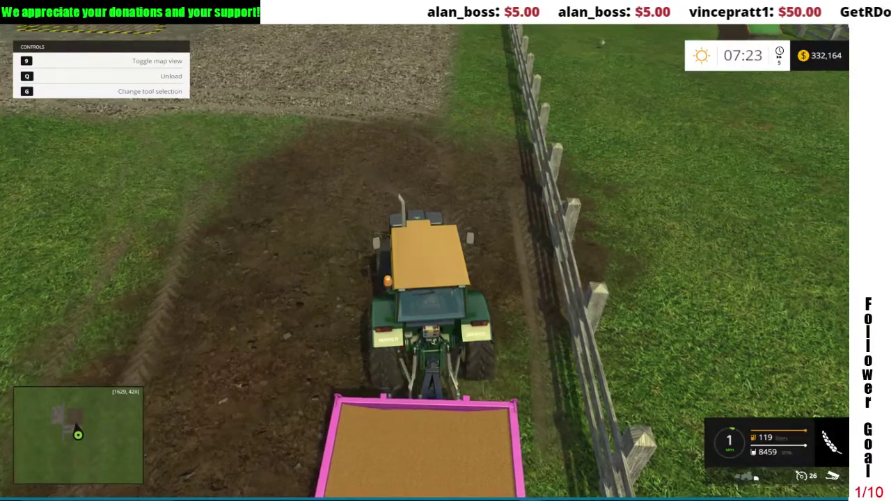
# Tow the trailer away from the pen across the grass and loop back towards the farm road
pyautogui.press('w')
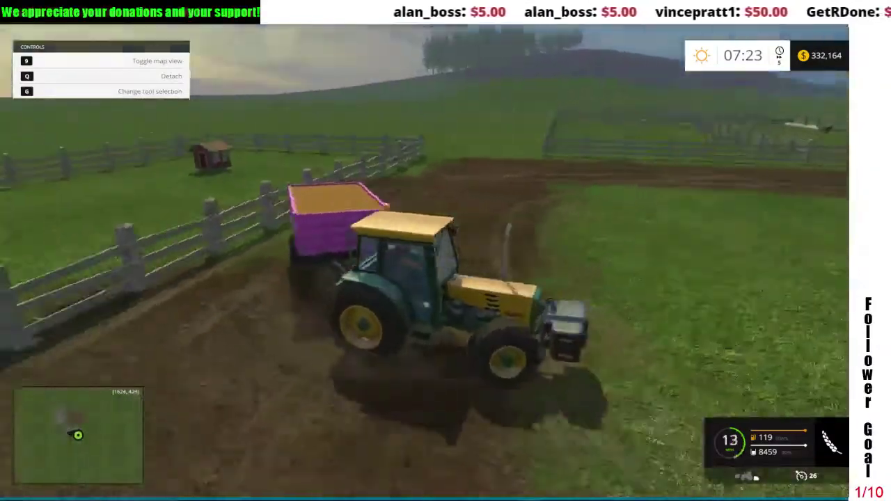
pyautogui.press('w')
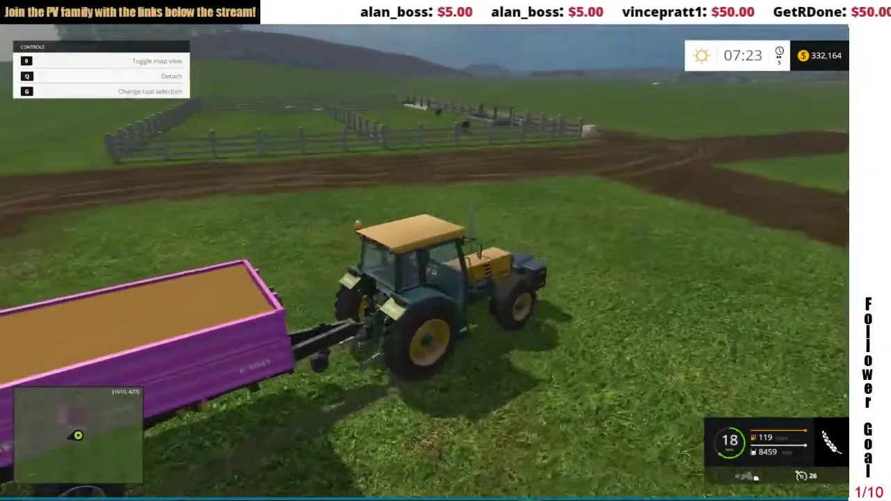
pyautogui.press('w')
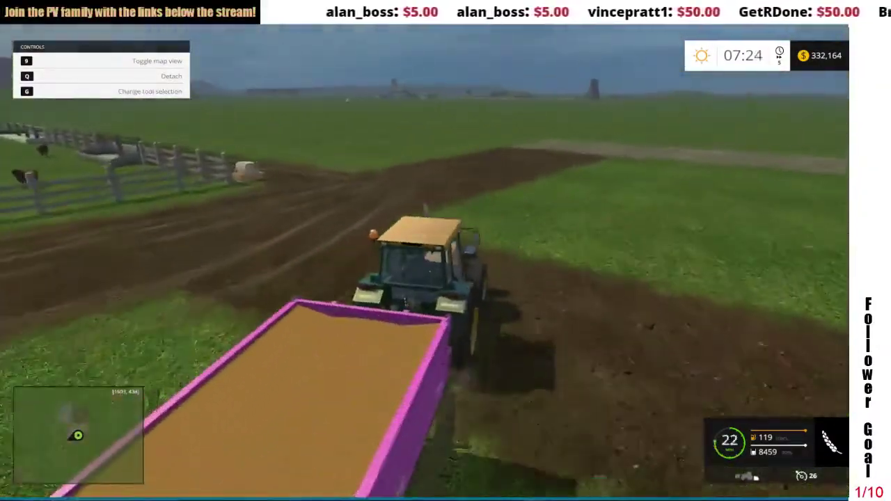
pyautogui.press('w')
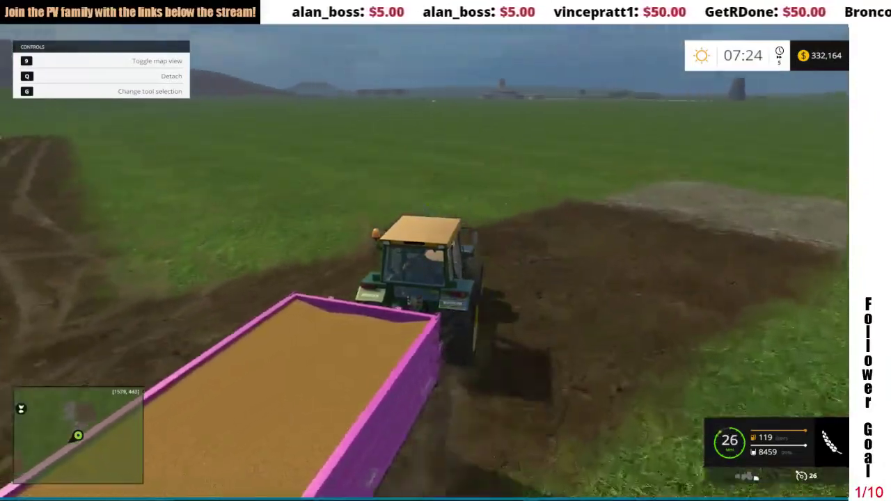
pyautogui.press('w')
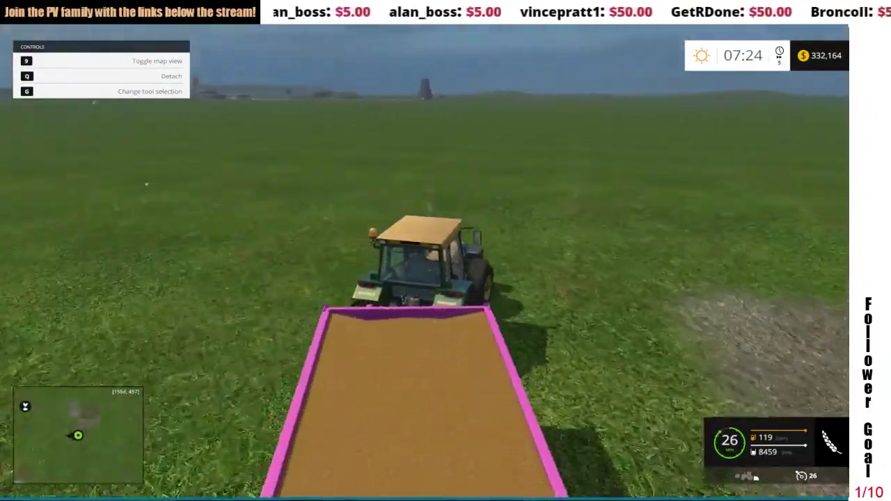
pyautogui.press('w')
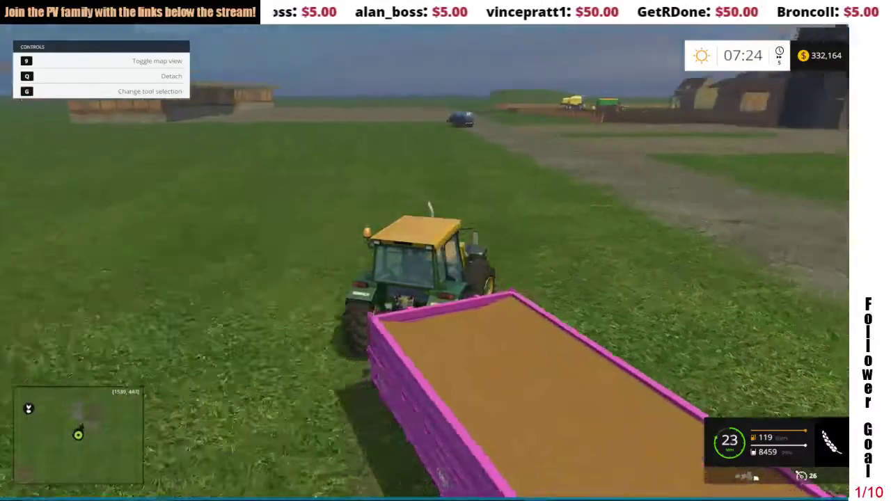
# Drive up the farm road past the blue tanker and turn to the edge of the gravel yard
pyautogui.press('w')
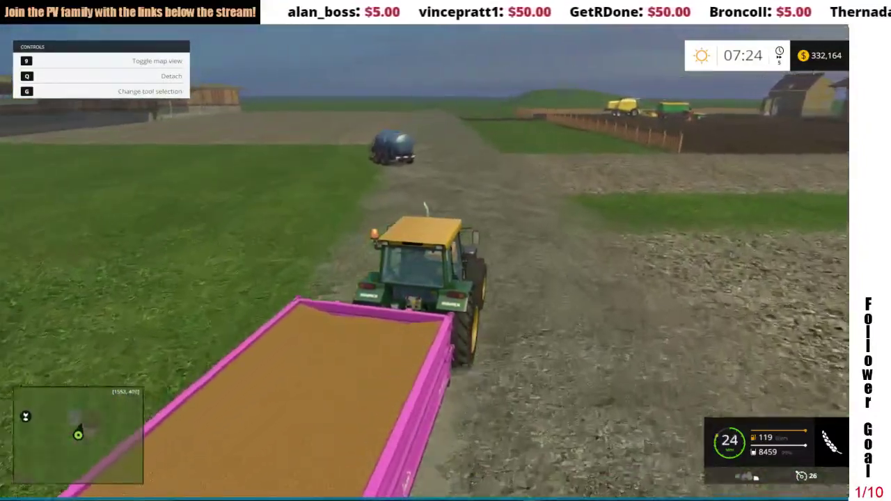
pyautogui.press('w')
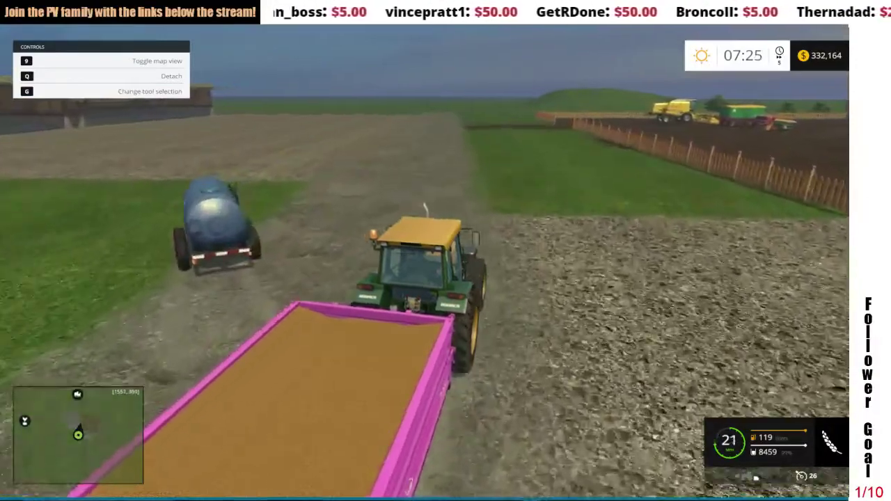
pyautogui.press('w')
pyautogui.press('a')
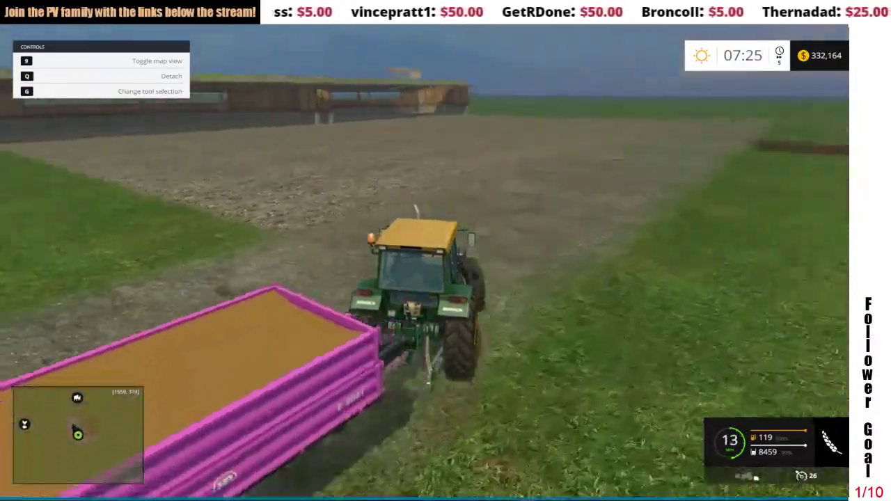
pyautogui.press('a')
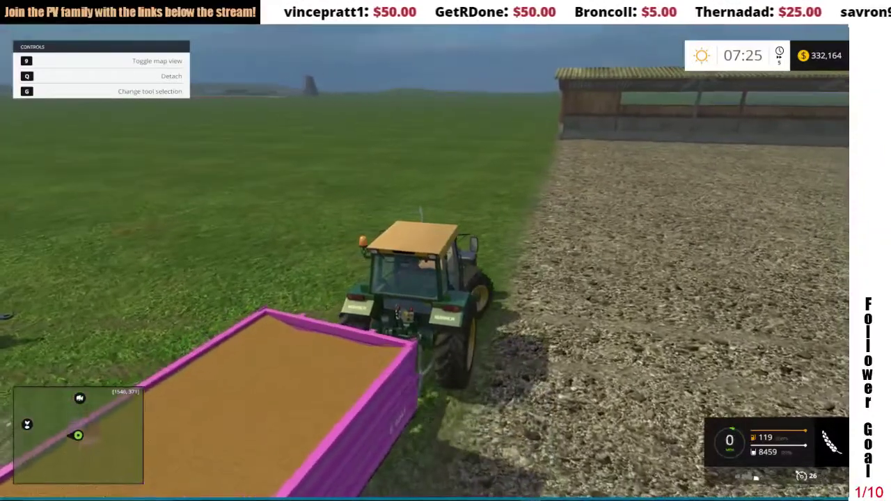
# Circle the gravel yard in front of the long shed and turn back towards the blue tanker
pyautogui.press('w')
pyautogui.press('d')
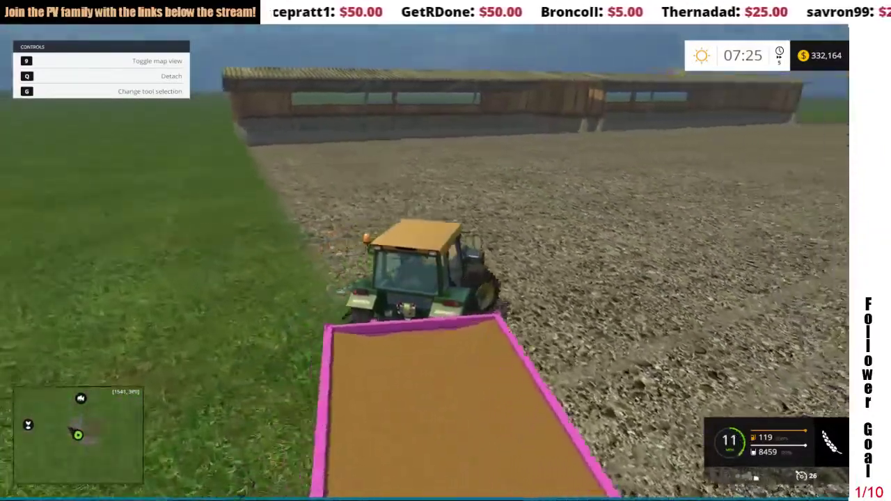
pyautogui.press('w')
pyautogui.press('d')
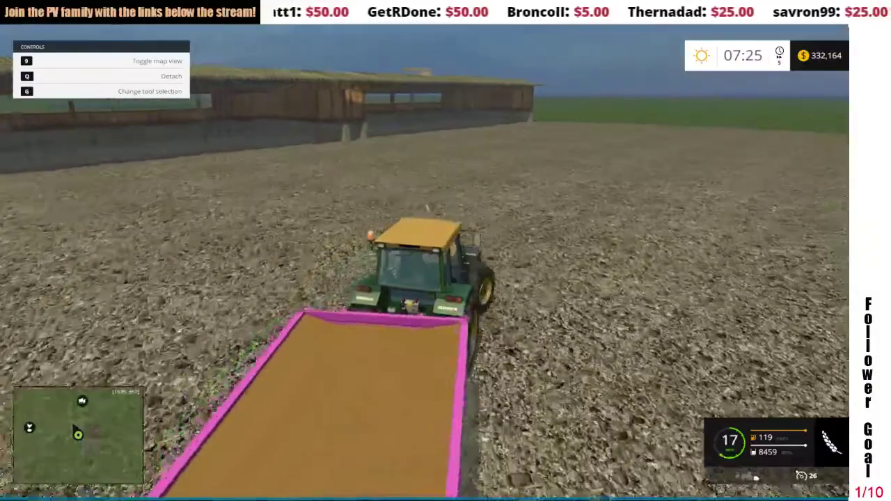
pyautogui.press('w')
pyautogui.press('d')
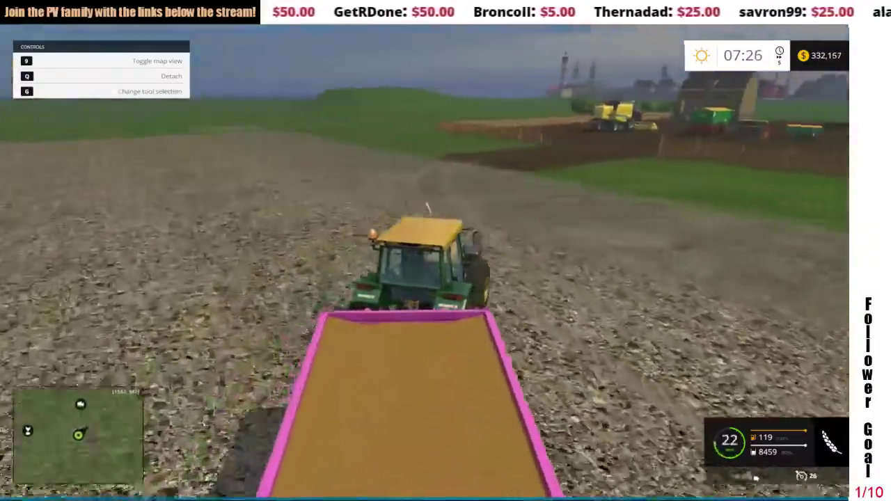
pyautogui.press('a')
pyautogui.press('w')
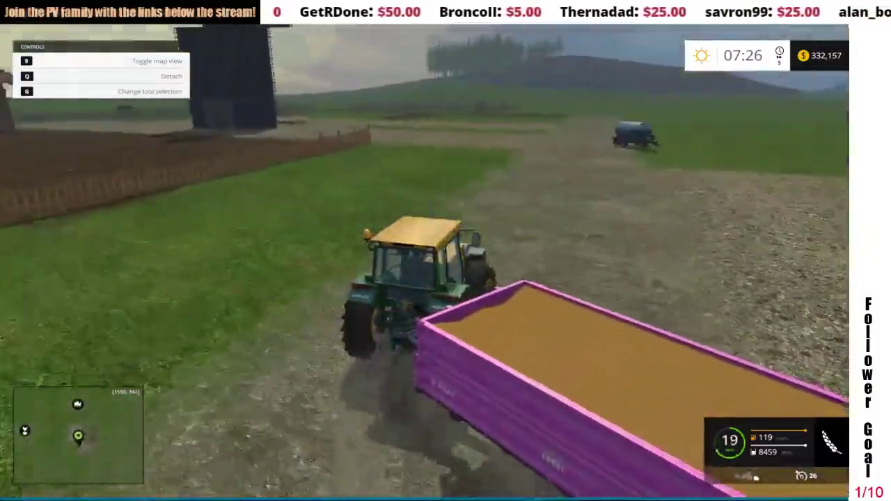
# Tow the trailer past the blue tanker and slow down in front of the grated pit beside the silos
pyautogui.press('w')
pyautogui.press('w')
pyautogui.press('a')
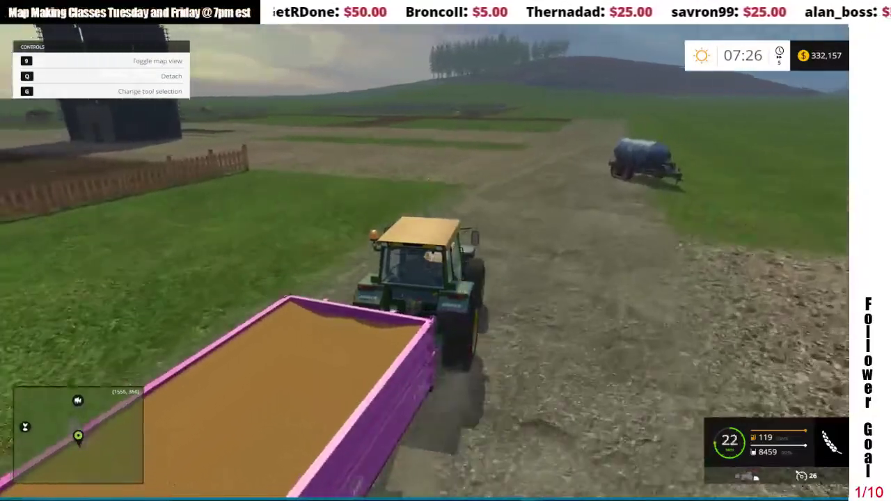
pyautogui.press('w')
pyautogui.press('a')
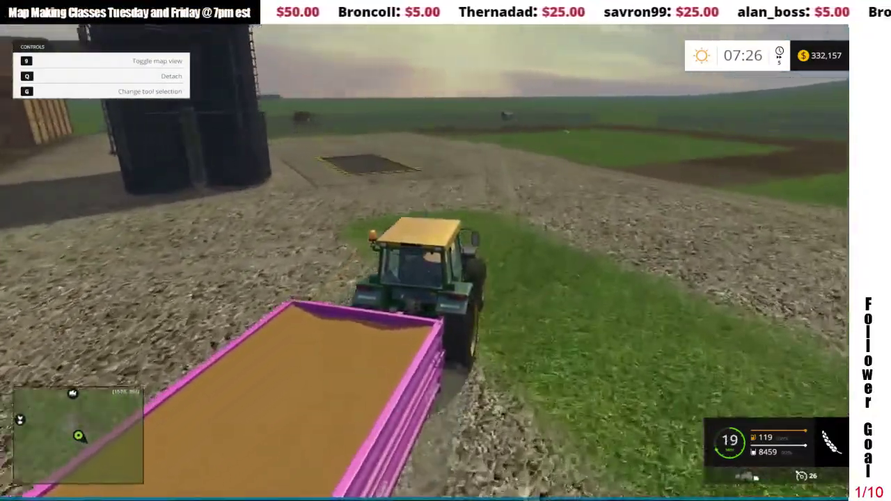
pyautogui.press('a')
pyautogui.press('s')
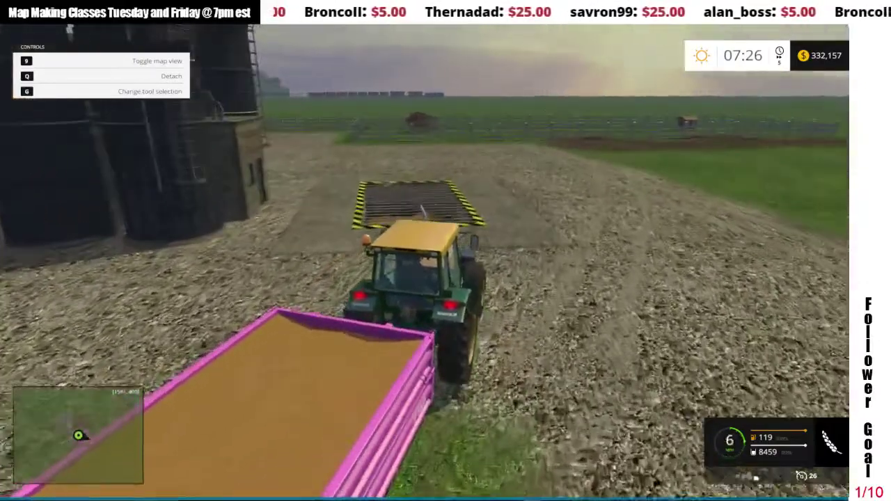
# Turn on the debug outlines, tow the trailer over the grated pit beside the silos, and pause the game
pyautogui.press('s')
pyautogui.press('F5')
pyautogui.press('w')
pyautogui.press('d')
pyautogui.press('w')
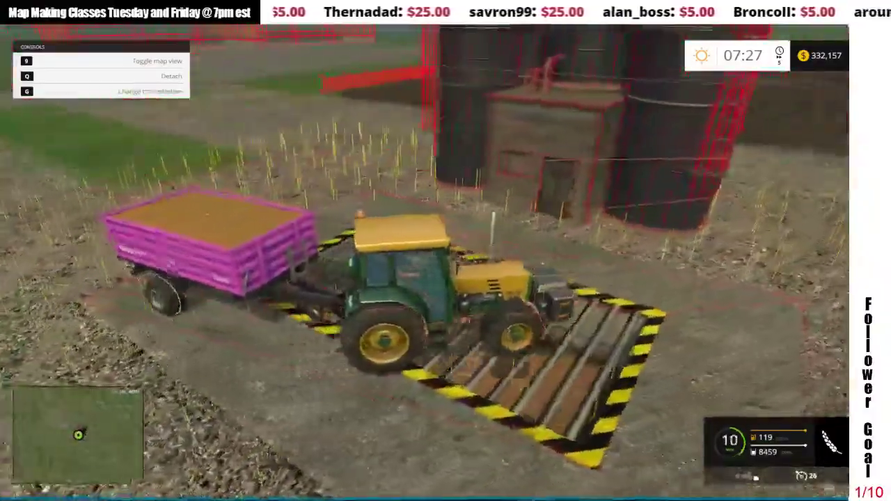
pyautogui.press('w')
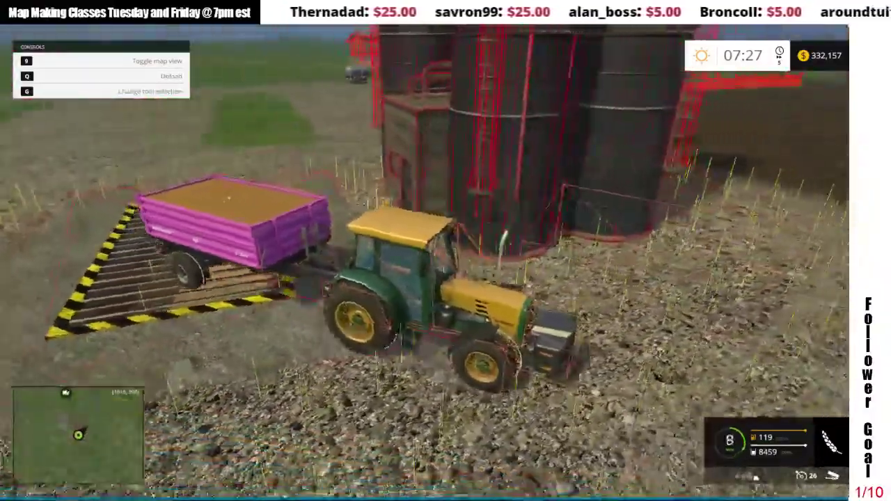
pyautogui.press('w')
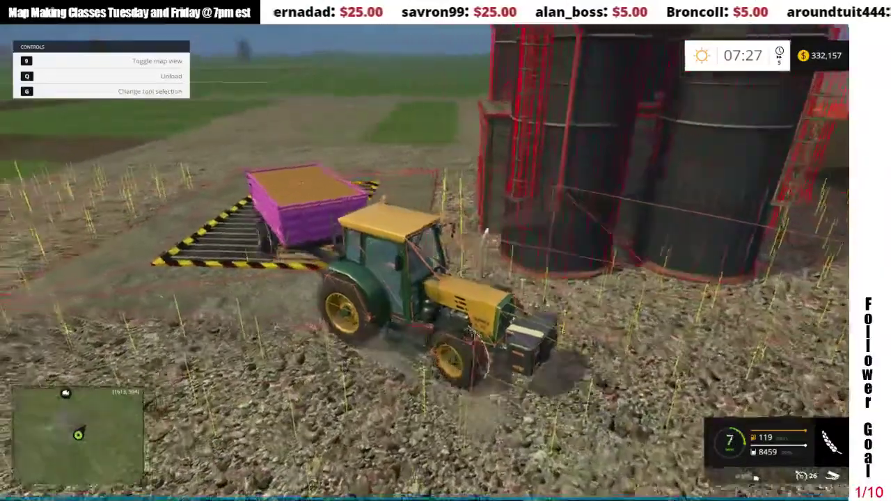
pyautogui.press('s')
pyautogui.press('Escape')
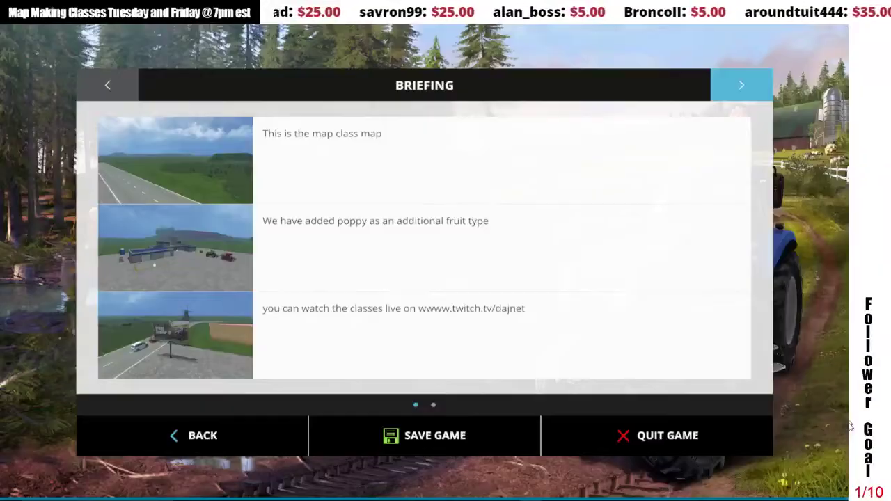
# Quit the test session without saving, exit Farming Simulator 15, and minimize the Mods Folder Switcher and the Map_Class folder window
pyautogui.click(637, 433)
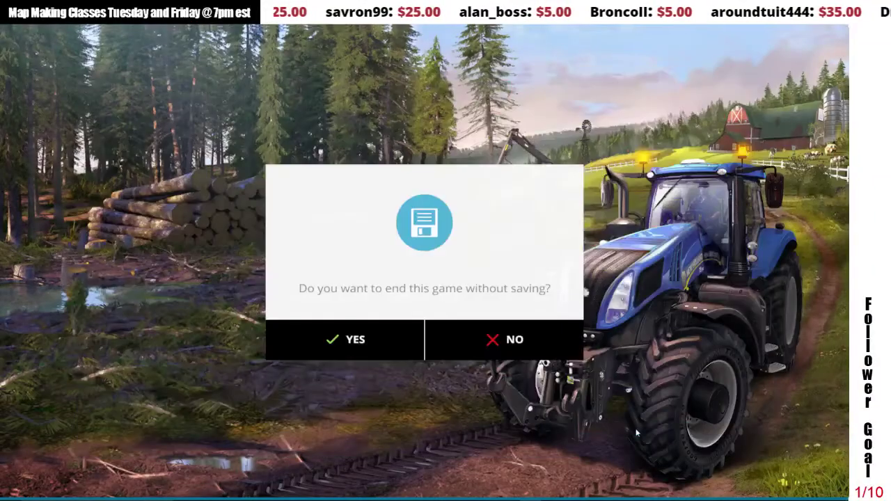
pyautogui.click(379, 337)
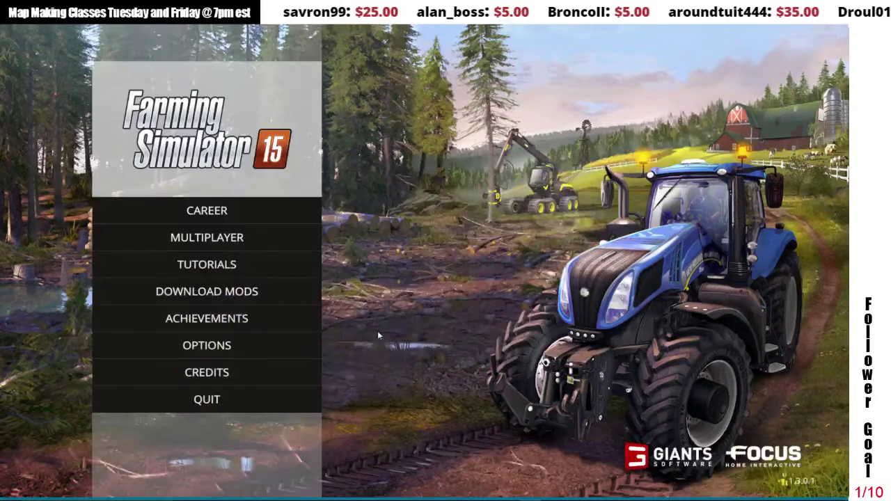
pyautogui.click(230, 407)
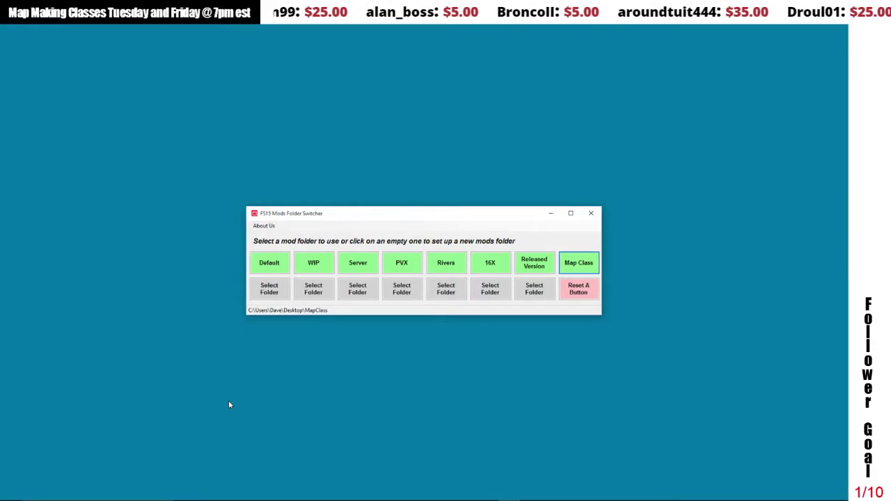
pyautogui.click(551, 213)
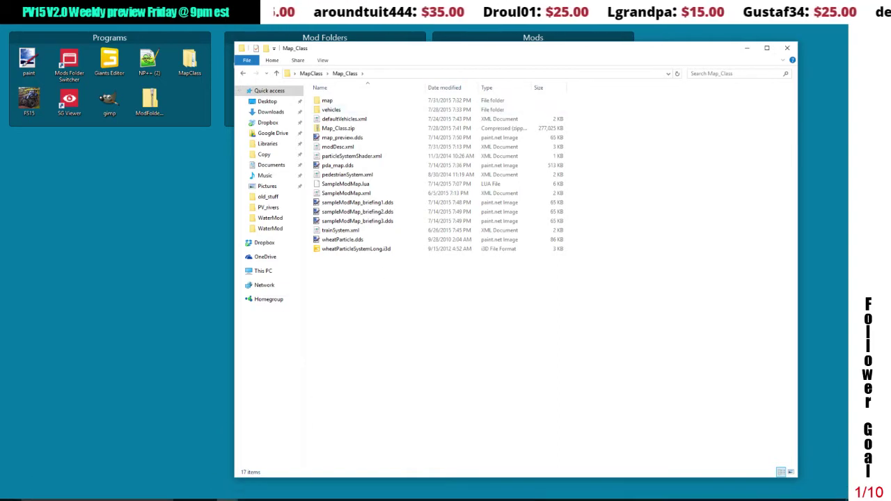
pyautogui.click(139, 394)
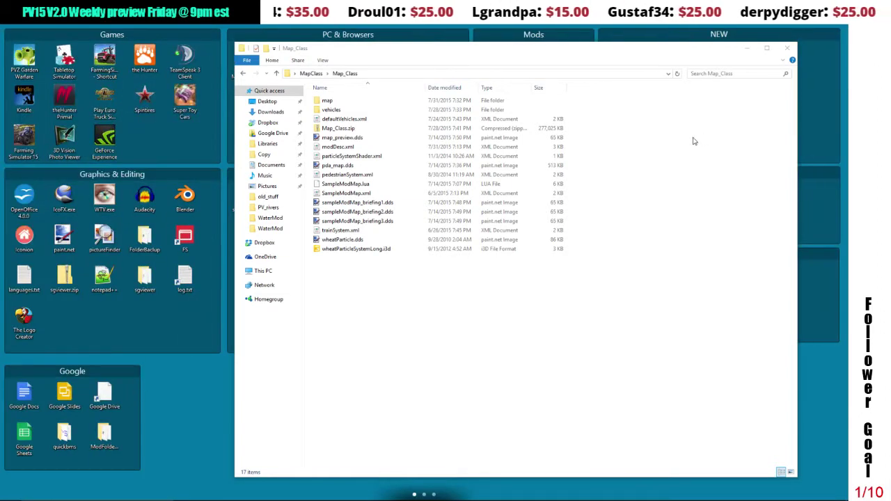
pyautogui.click(747, 48)
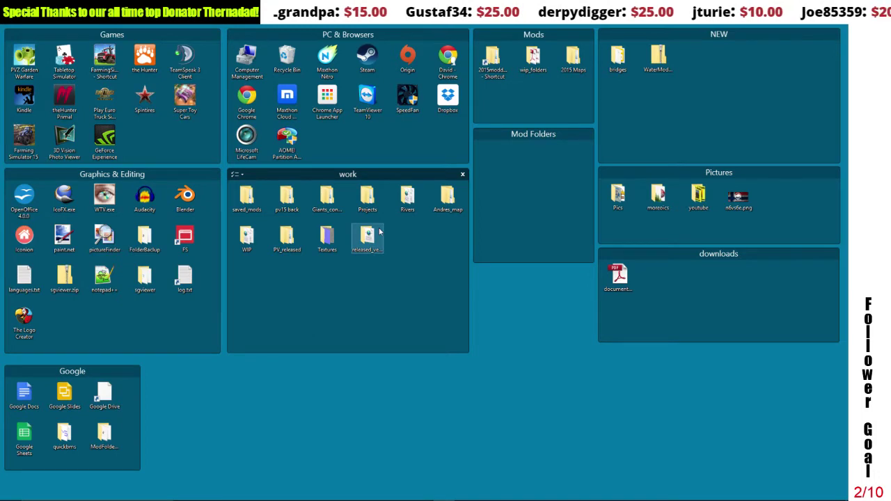
pyautogui.doubleClick(409, 198)
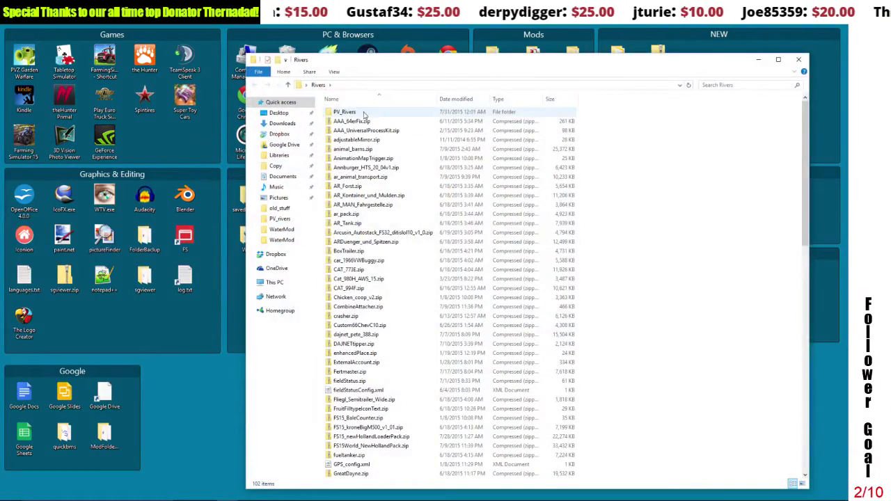
pyautogui.doubleClick(364, 113)
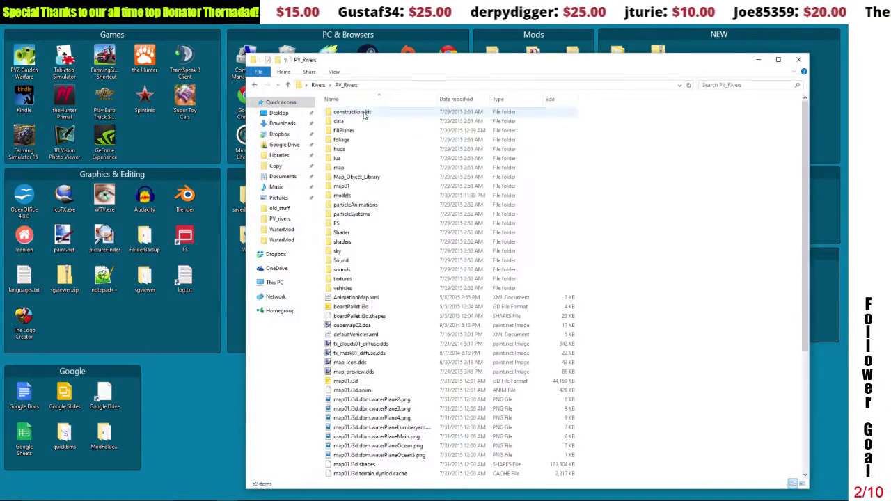
pyautogui.click(759, 61)
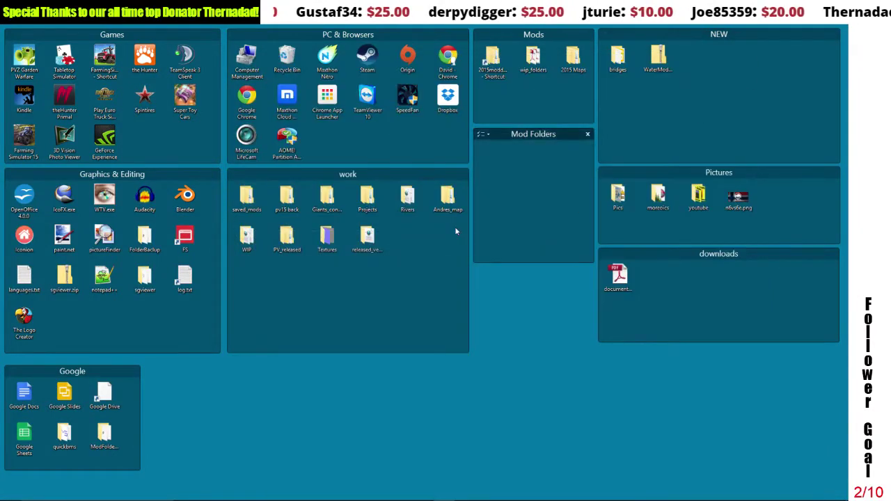
# Open map01.i3d from the PV15_V2 folder in WIP with GIANTS Editor version 6.0.3
pyautogui.doubleClick(252, 245)
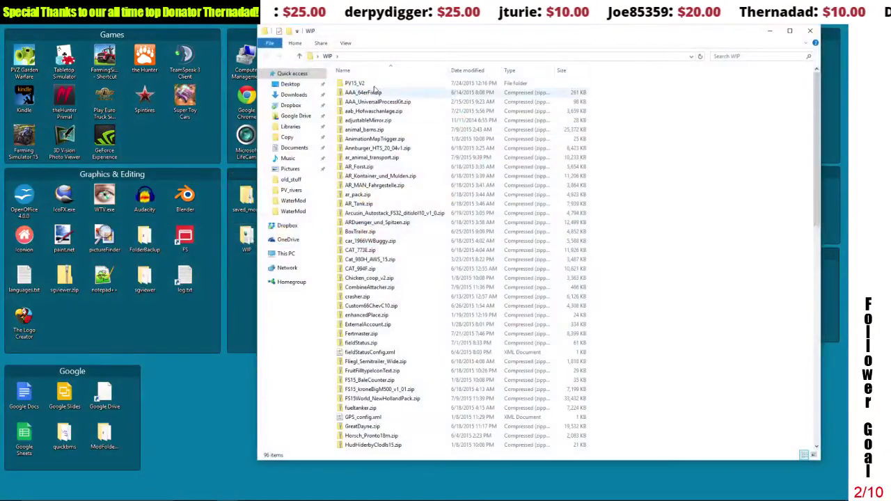
pyautogui.doubleClick(362, 84)
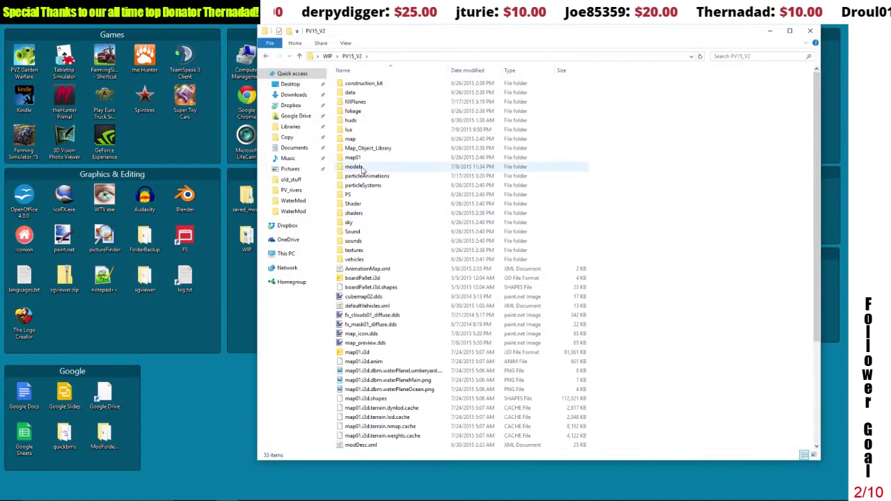
pyautogui.doubleClick(362, 353)
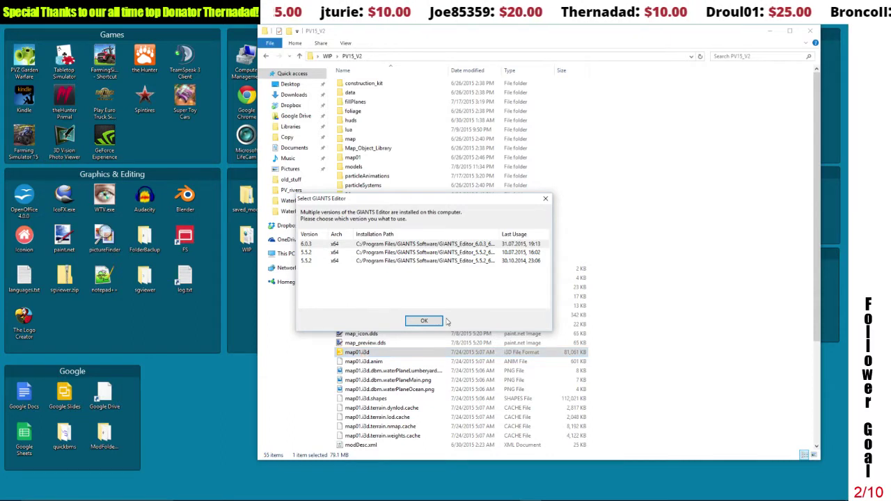
pyautogui.click(423, 321)
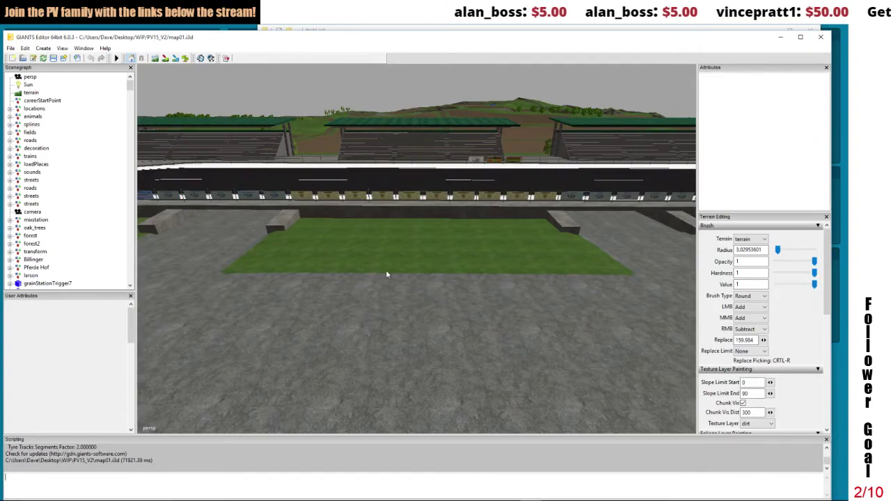
# Export the grainStationTrigger of the grated pit beside the silos with its files as silo_dump_trigger into Map_Class's map/objects folder
pyautogui.moveTo(417, 260); pyautogui.dragTo(350, 337)
pyautogui.click(369, 360)
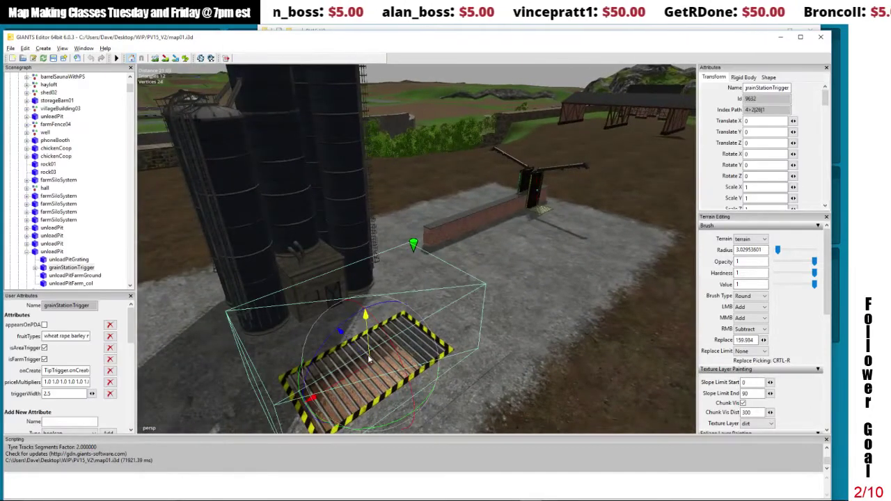
pyautogui.click(9, 48)
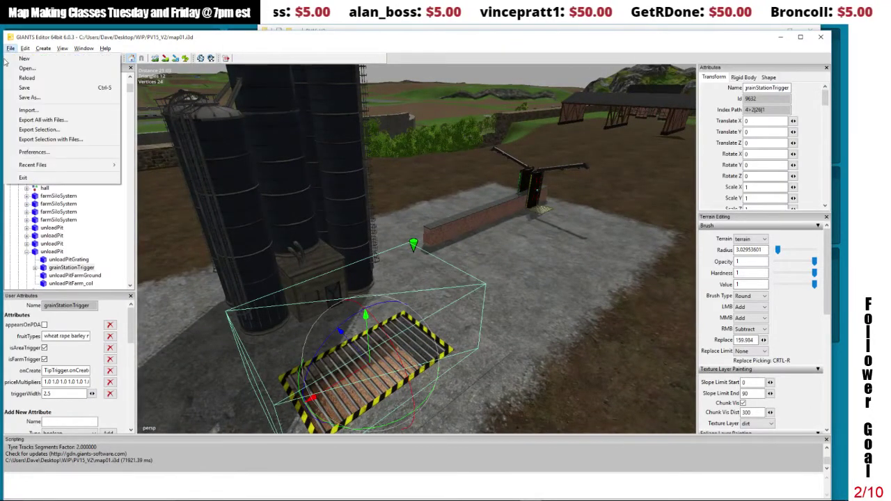
pyautogui.click(50, 140)
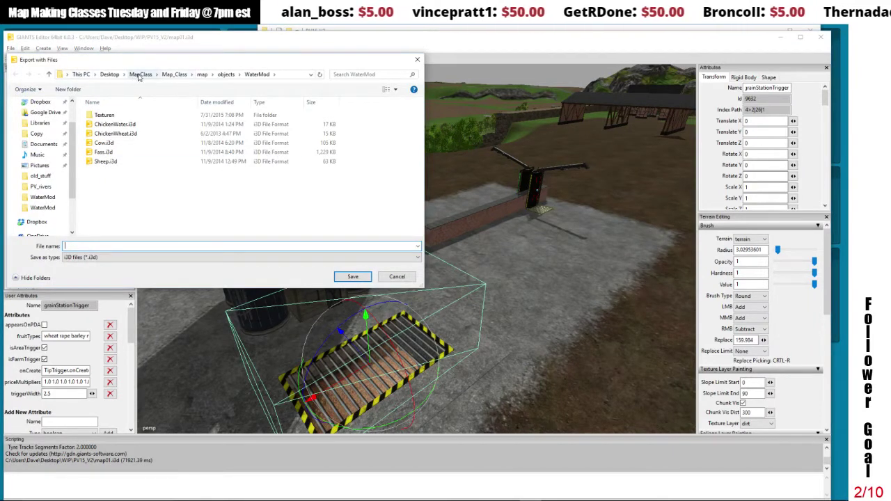
pyautogui.click(174, 74)
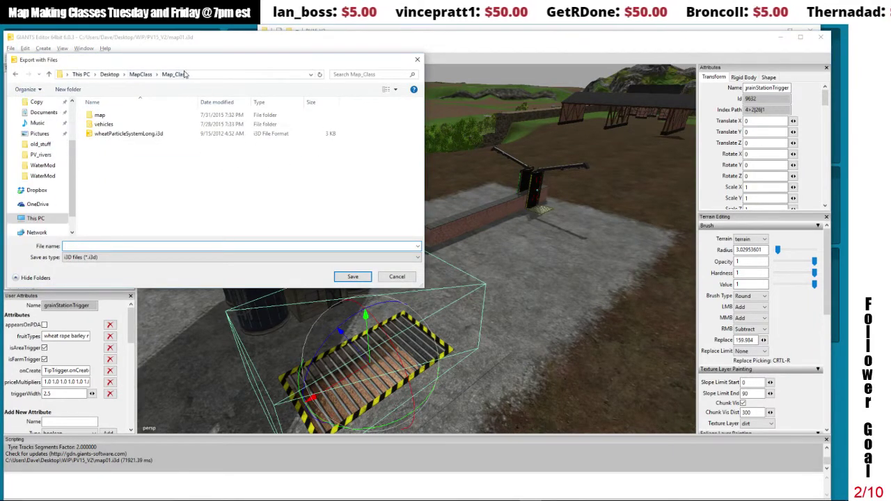
pyautogui.doubleClick(105, 116)
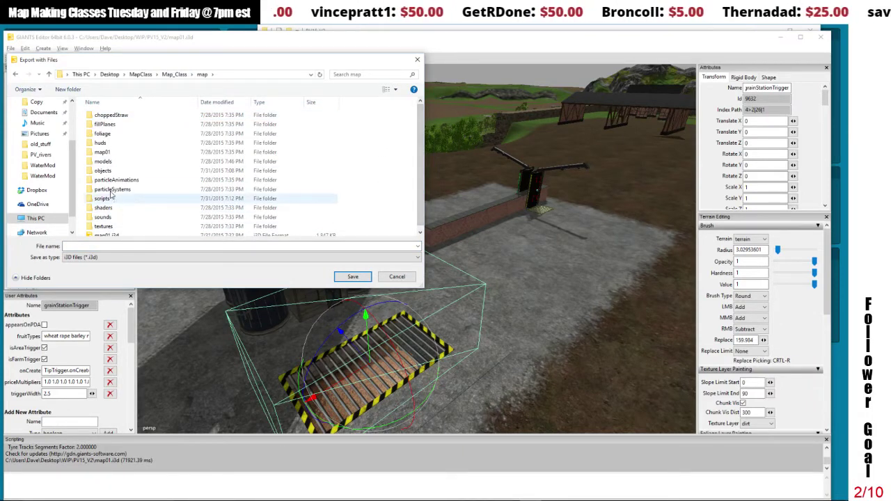
pyautogui.doubleClick(103, 171)
pyautogui.click(107, 247)
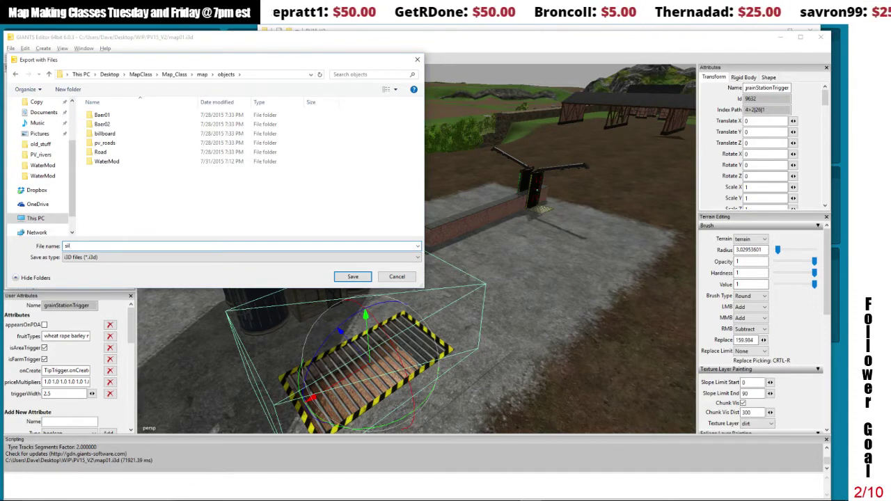
pyautogui.write('silo_dum')
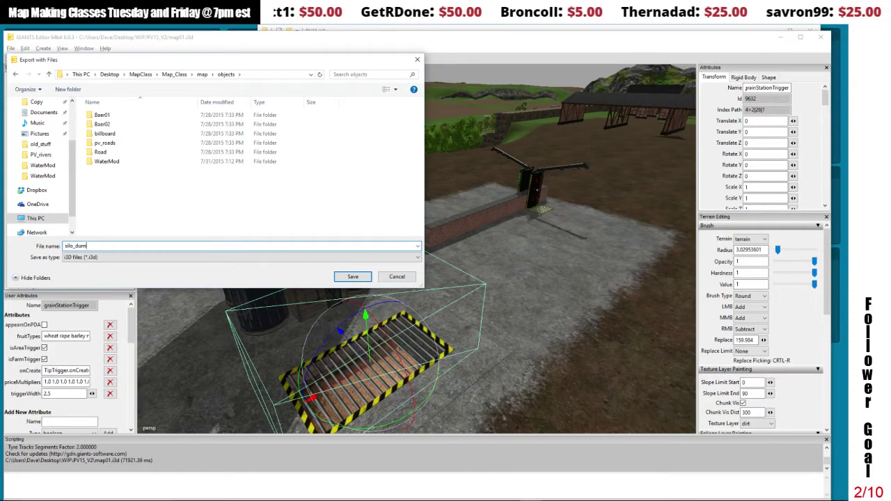
pyautogui.write('p_trigger')
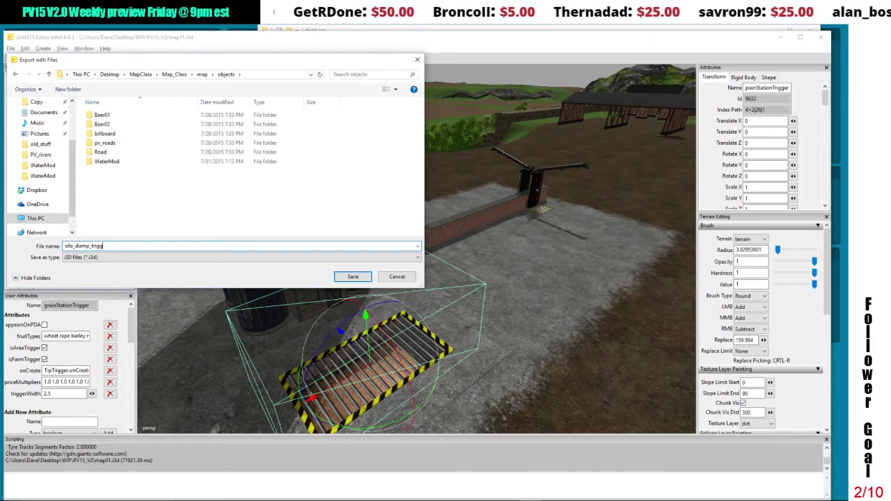
pyautogui.click(364, 278)
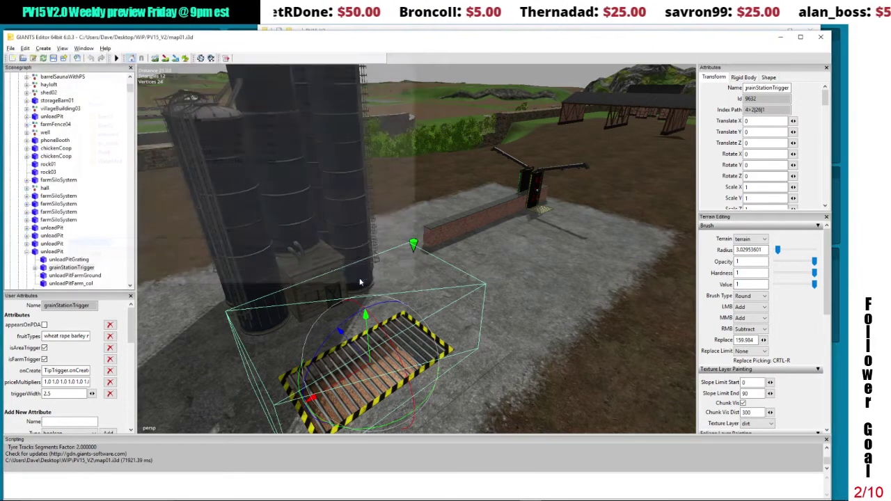
# Close the PV15_V2 map in GIANTS Editor and minimize the PV15_V2 folder window
pyautogui.click(822, 37)
pyautogui.click(445, 277)
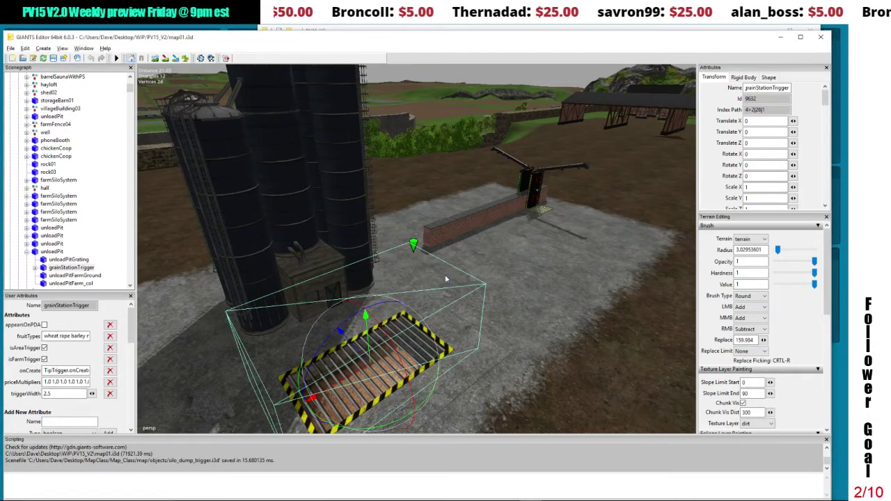
pyautogui.moveTo(531, 493)
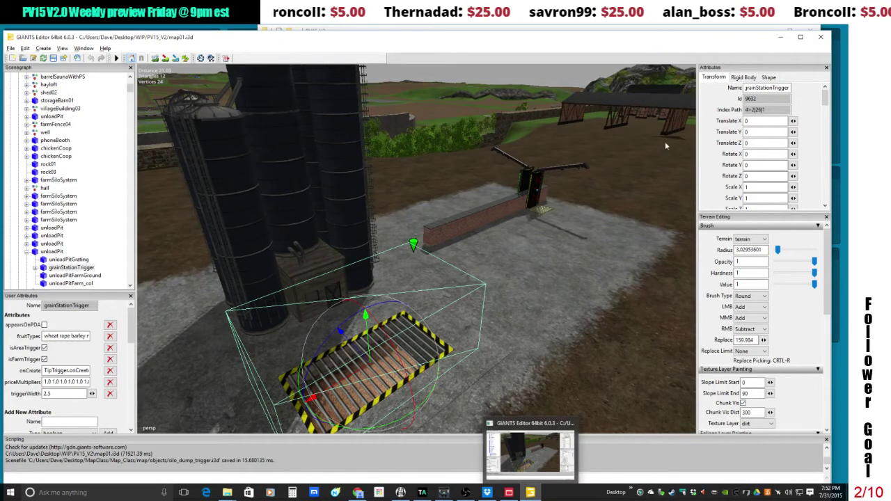
pyautogui.click(780, 38)
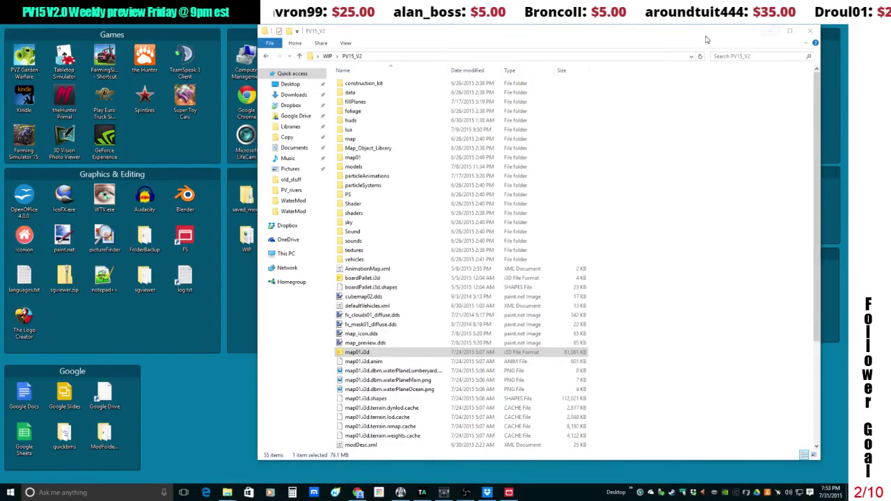
pyautogui.moveTo(706, 39); pyautogui.dragTo(695, 65)
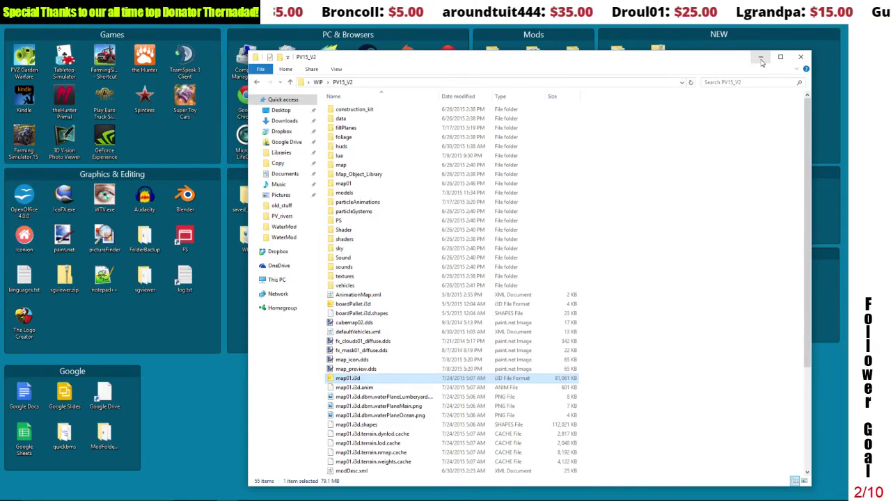
pyautogui.moveTo(687, 63); pyautogui.dragTo(651, 57)
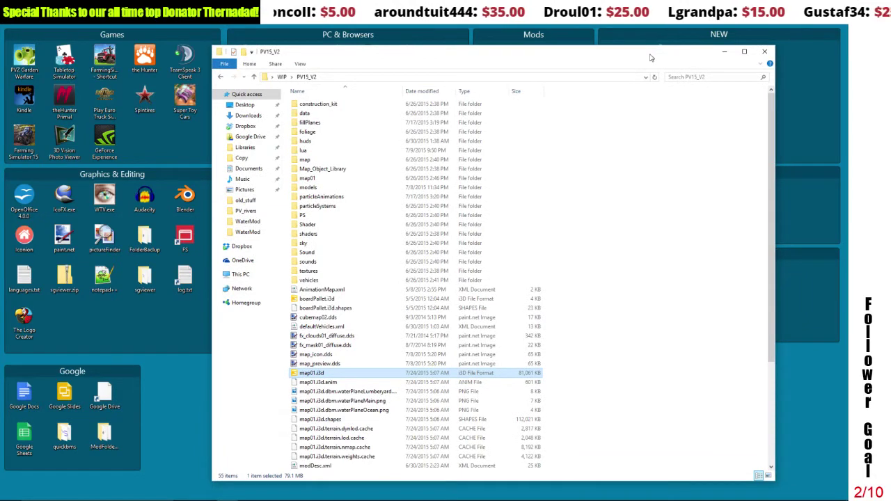
pyautogui.click(723, 54)
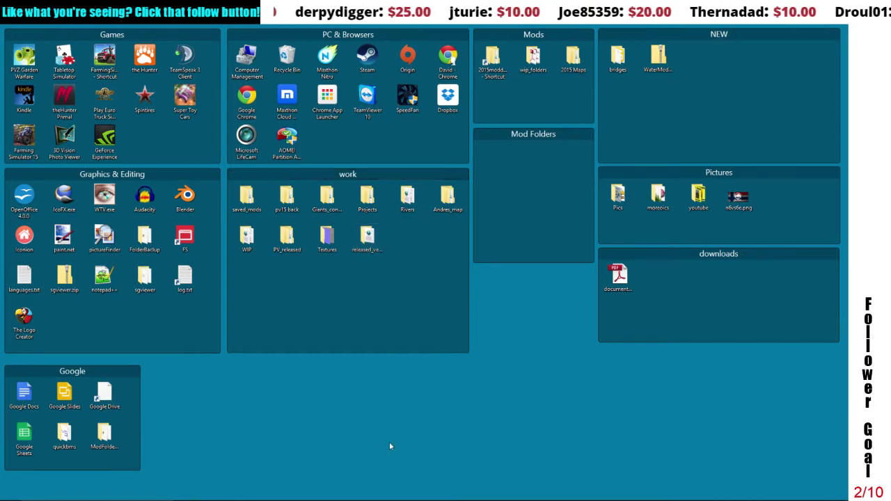
# Switch to the desktop page with the MapClass folder and open map01.i3d from Map_Class/map in GIANTS Editor 6.0.3
pyautogui.hotkey('ctrl', 'Right')
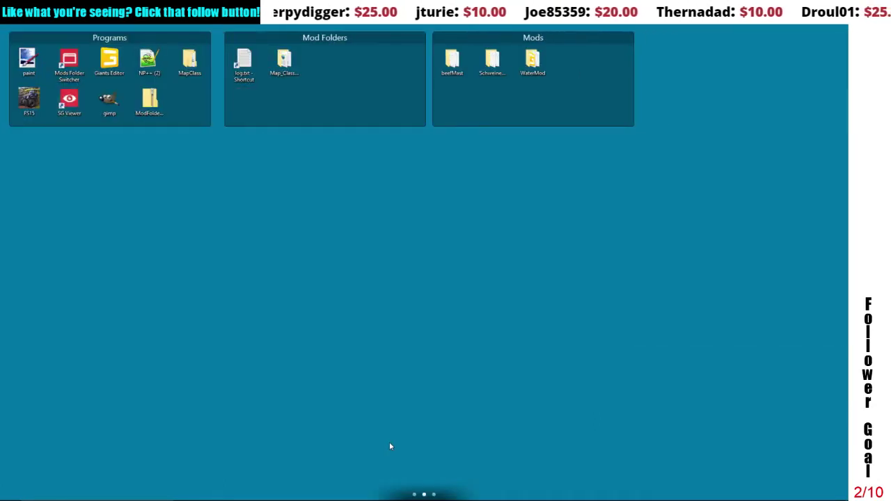
pyautogui.doubleClick(189, 64)
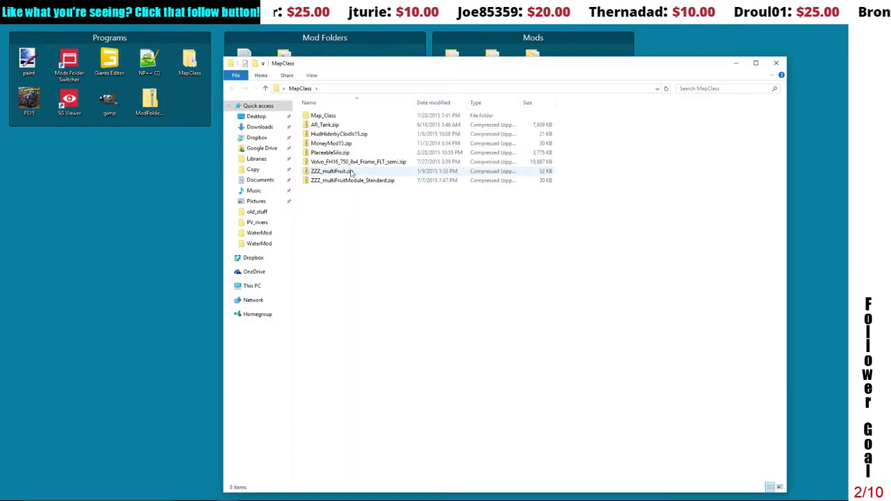
pyautogui.click(340, 117)
pyautogui.doubleClick(340, 117)
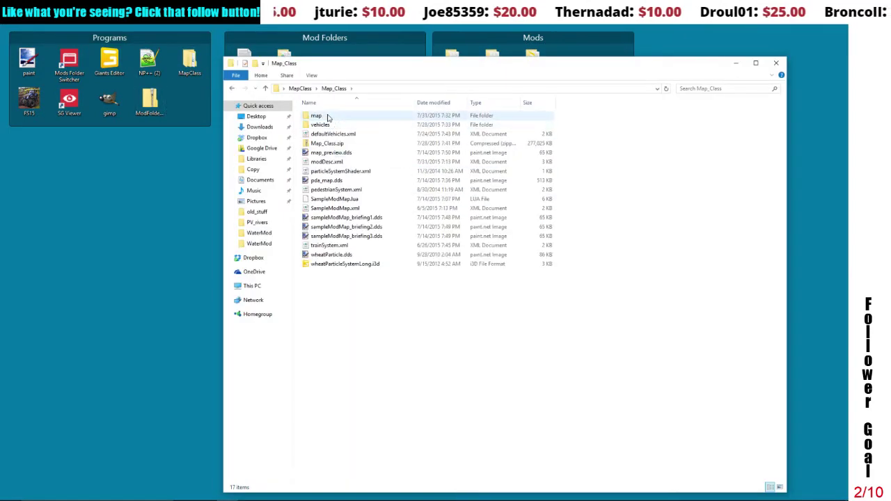
pyautogui.doubleClick(330, 116)
pyautogui.doubleClick(329, 237)
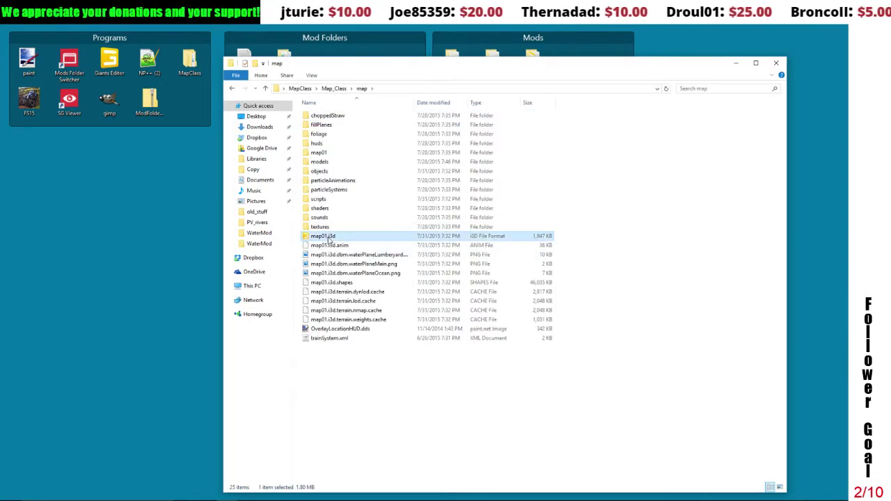
pyautogui.click(422, 321)
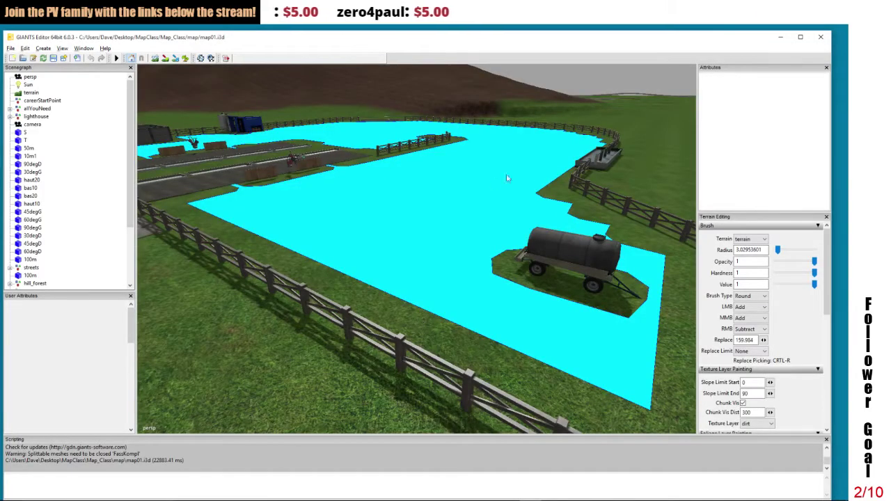
# Locate the farm silos and inspect the existing grainStationTrigger over their unloading pit
pyautogui.scroll(-10, 508, 174)
pyautogui.moveTo(527, 225); pyautogui.dragTo(469, 275)
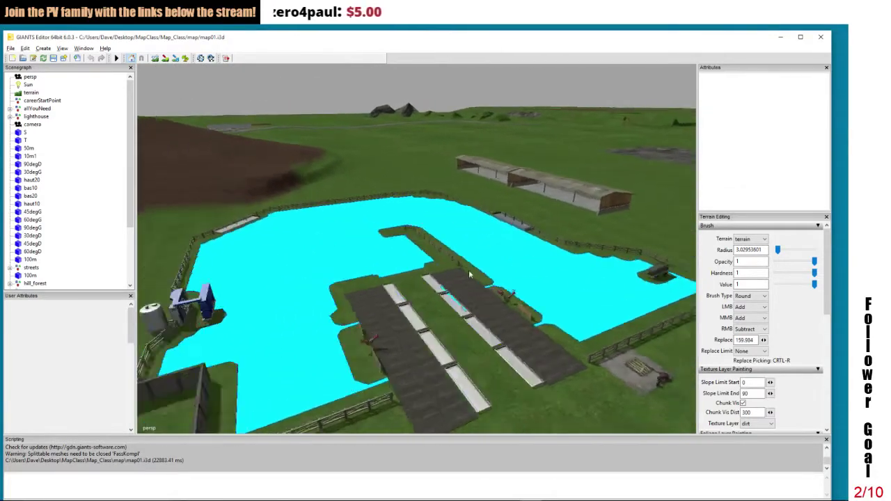
pyautogui.scroll(-6, 469, 274)
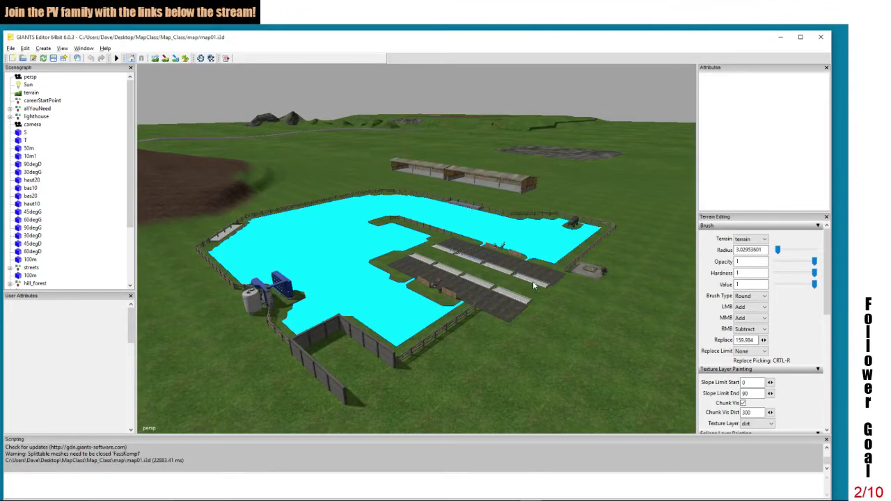
pyautogui.moveTo(481, 229); pyautogui.dragTo(475, 273)
pyautogui.click(431, 296)
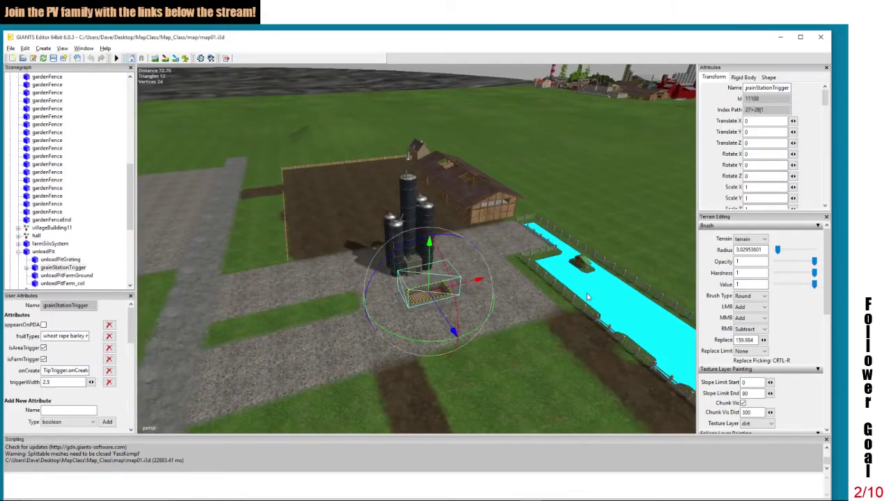
pyautogui.moveTo(584, 222); pyautogui.dragTo(452, 158)
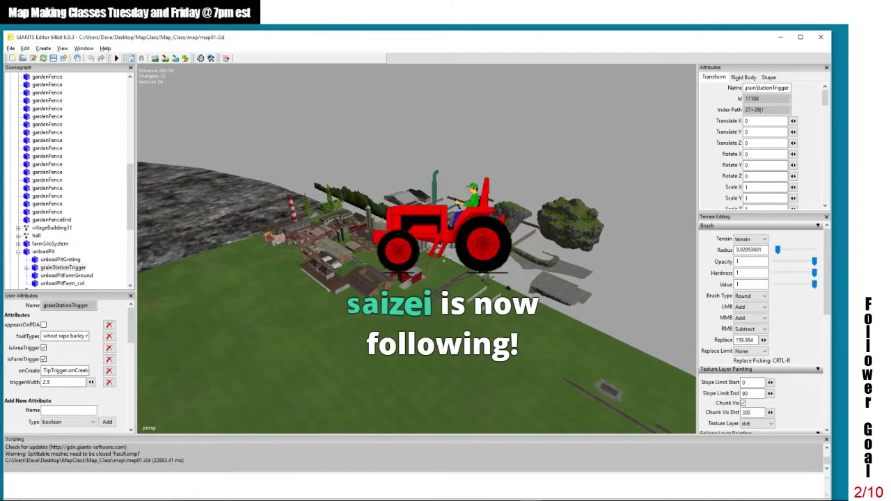
pyautogui.moveTo(131, 197); pyautogui.dragTo(140, 94)
pyautogui.press('f')
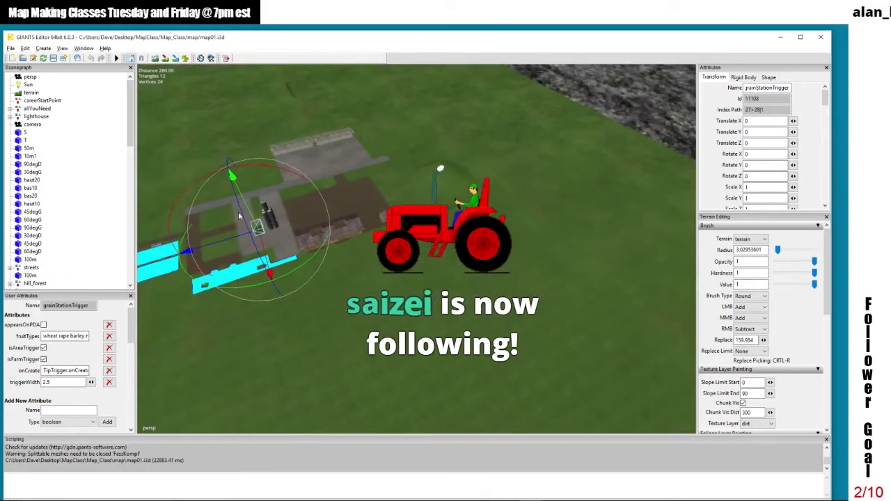
pyautogui.scroll(10, 521, 175)
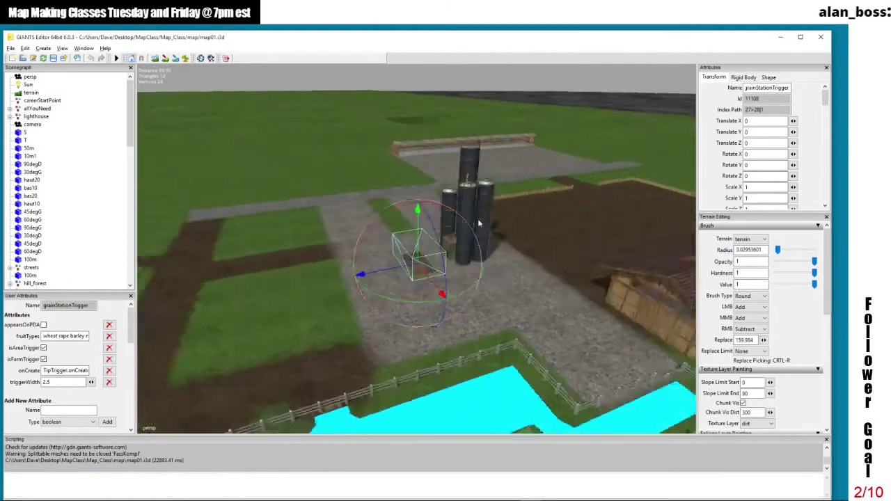
pyautogui.scroll(-3, 500, 201)
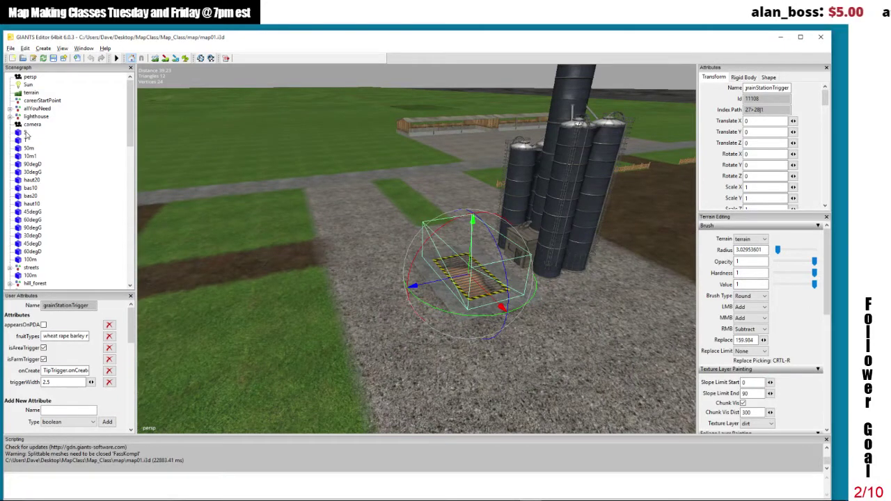
# Select every scenegraph object from persp to the last Schweine1 to highlight all wireframes
pyautogui.click(30, 77)
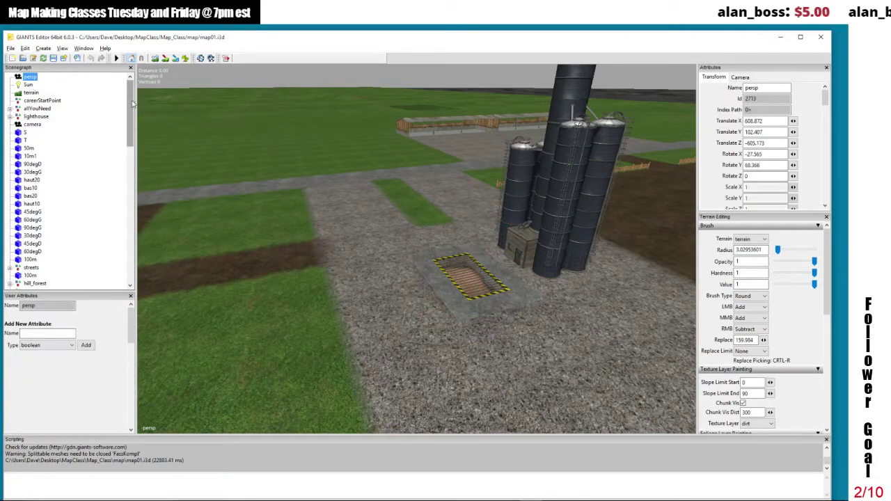
pyautogui.moveTo(133, 103); pyautogui.dragTo(128, 265)
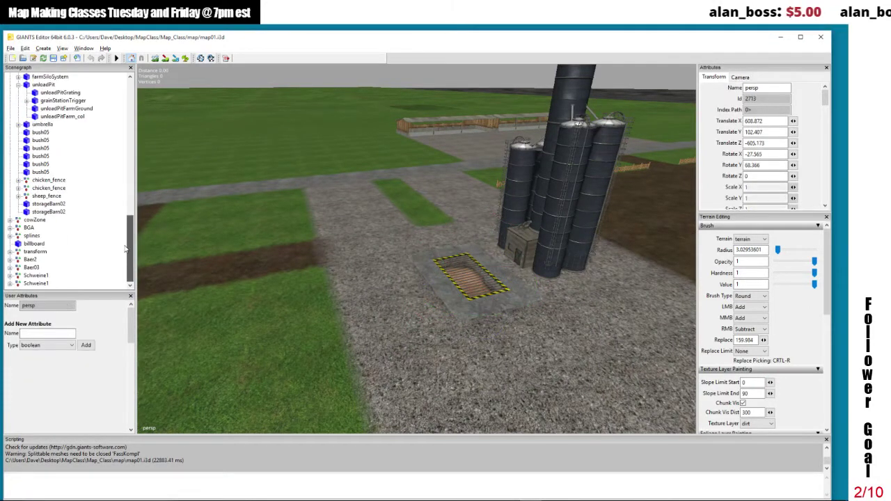
pyautogui.keyDown('shift'); pyautogui.click(31, 284); pyautogui.keyUp('shift')
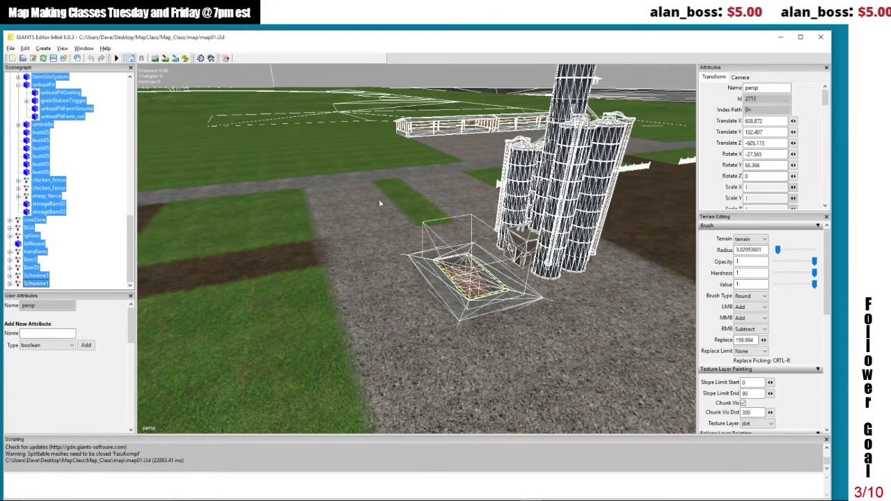
# Examine the highlighted wireframes around the town, tall silos and terrain edge, and clear the selection
pyautogui.moveTo(339, 185); pyautogui.dragTo(474, 374)
pyautogui.scroll(-3, 473, 374)
pyautogui.scroll(8, 417, 251)
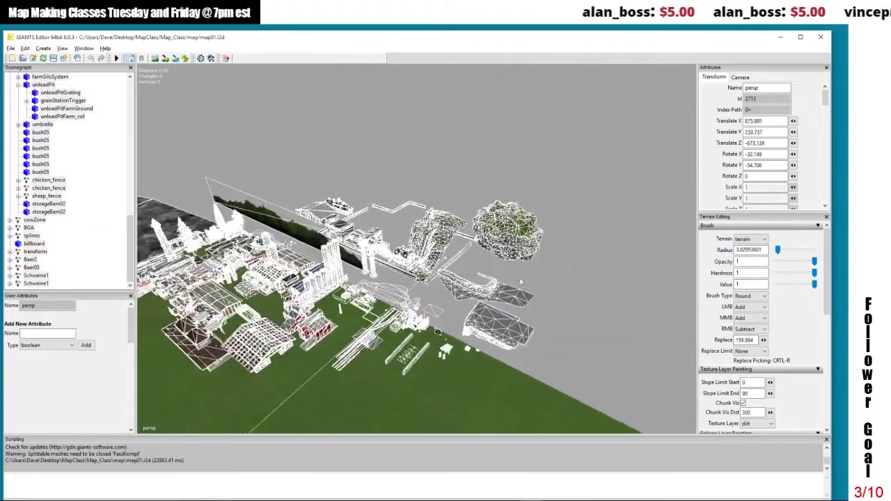
pyautogui.moveTo(529, 236); pyautogui.dragTo(505, 216)
pyautogui.scroll(4, 510, 188)
pyautogui.scroll(8, 479, 199)
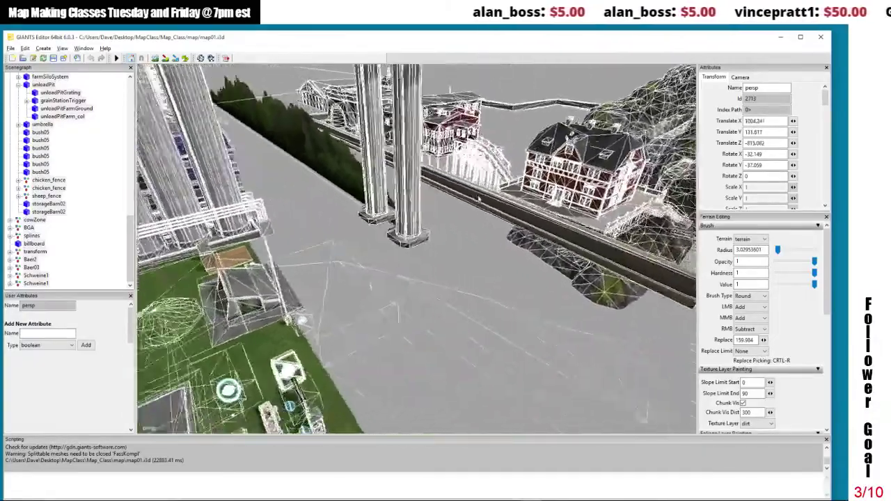
pyautogui.moveTo(479, 199); pyautogui.dragTo(513, 218)
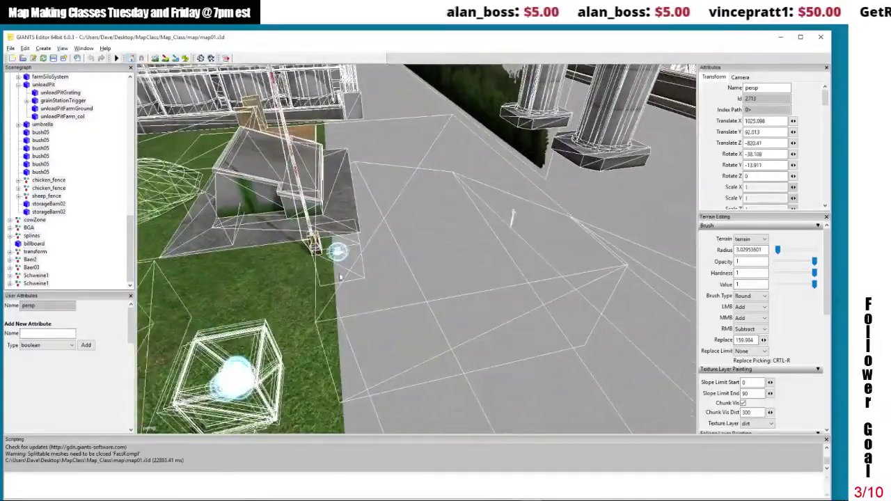
pyautogui.scroll(-10, 407, 194)
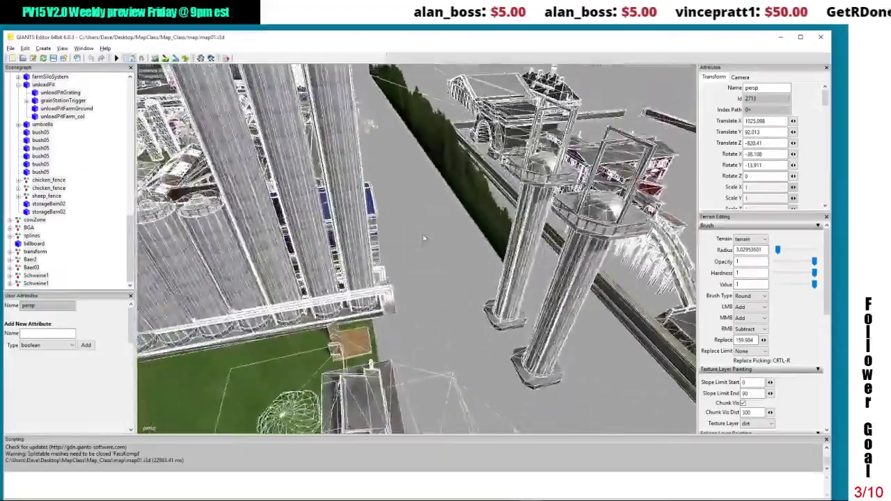
pyautogui.moveTo(407, 193); pyautogui.dragTo(342, 198)
pyautogui.scroll(10, 416, 249)
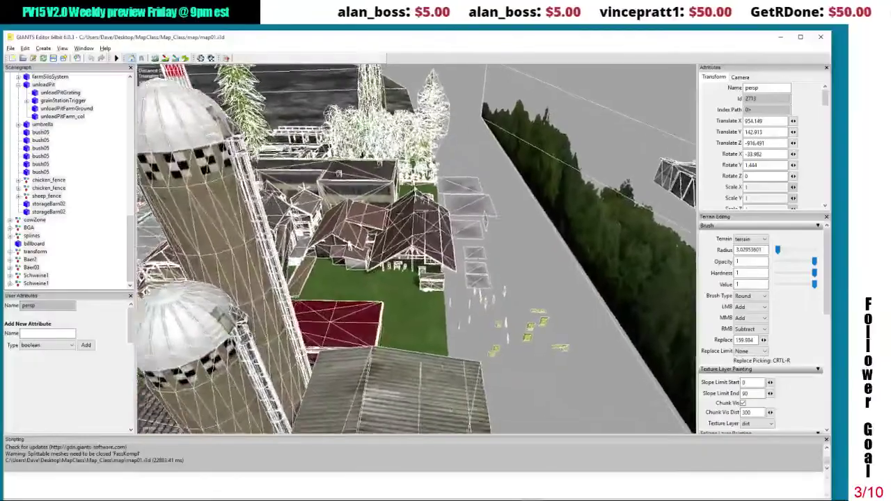
pyautogui.moveTo(417, 249); pyautogui.dragTo(251, 253)
pyautogui.scroll(10, 467, 332)
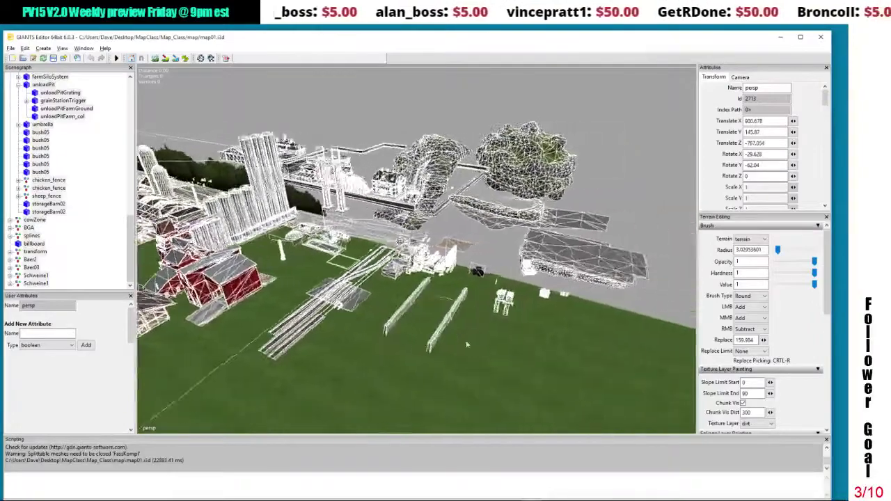
pyautogui.moveTo(466, 332); pyautogui.dragTo(536, 193)
pyautogui.click(462, 256)
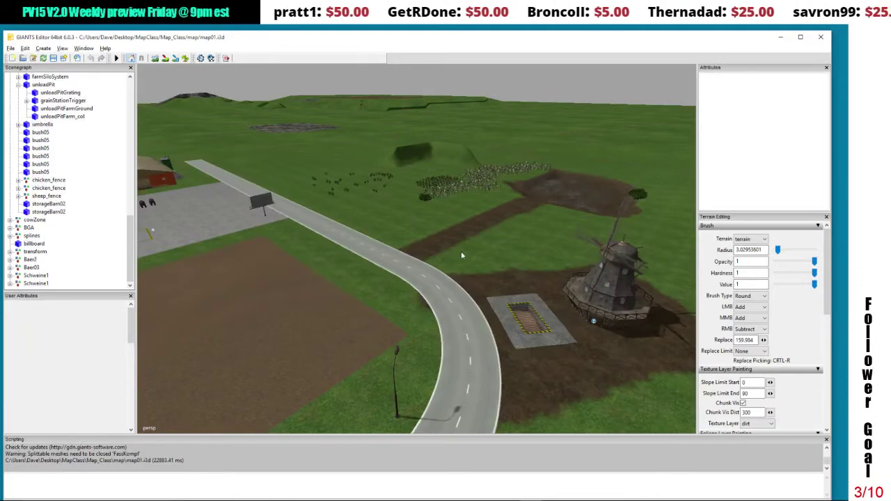
# Import silo_dump_trigger.i3d from the map/objects folder into the map
pyautogui.moveTo(463, 244); pyautogui.dragTo(492, 191)
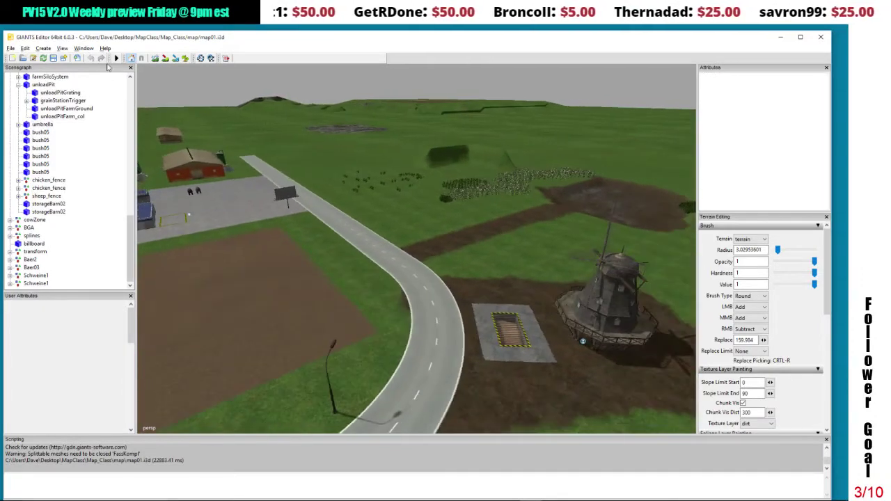
pyautogui.click(79, 58)
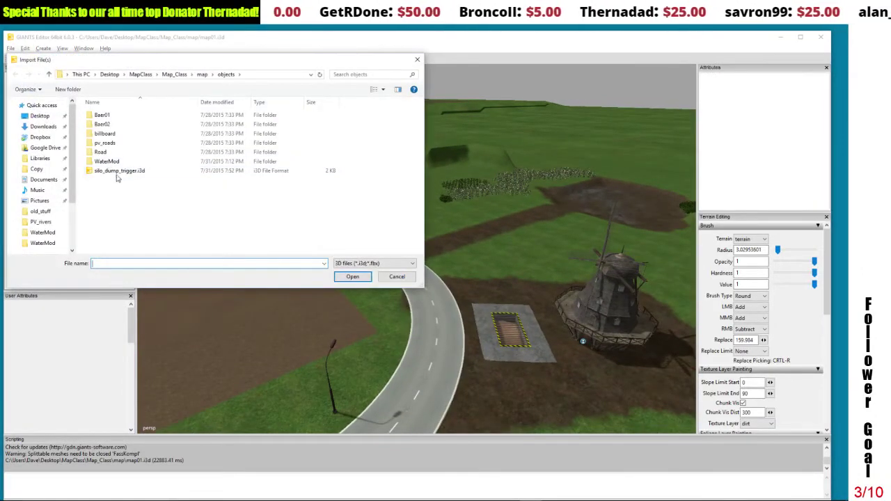
pyautogui.click(115, 173)
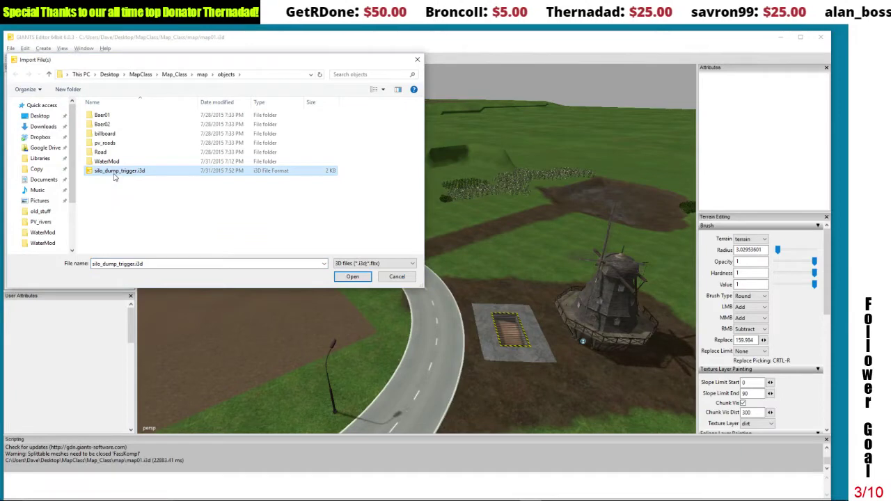
pyautogui.click(352, 276)
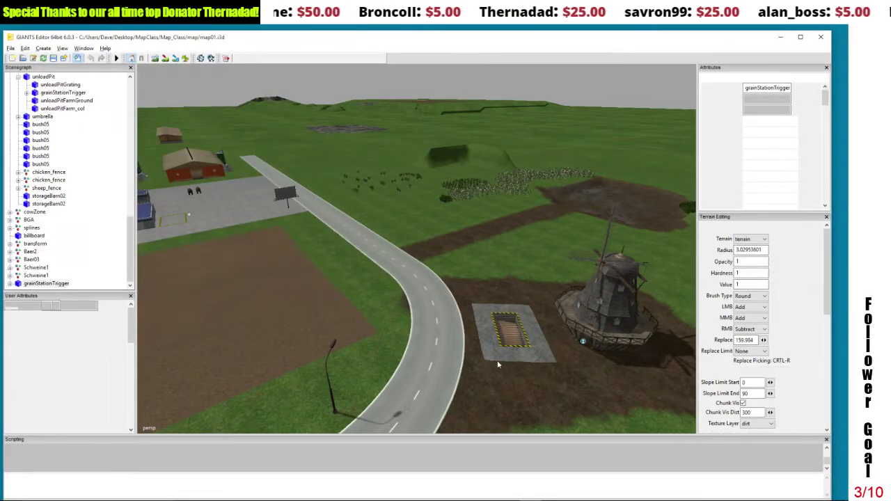
# Place the imported grainStationTrigger on the gravel beside the farm silos' unloading pit, at about X 577, Z -613
pyautogui.hotkey('ctrl', 'space')
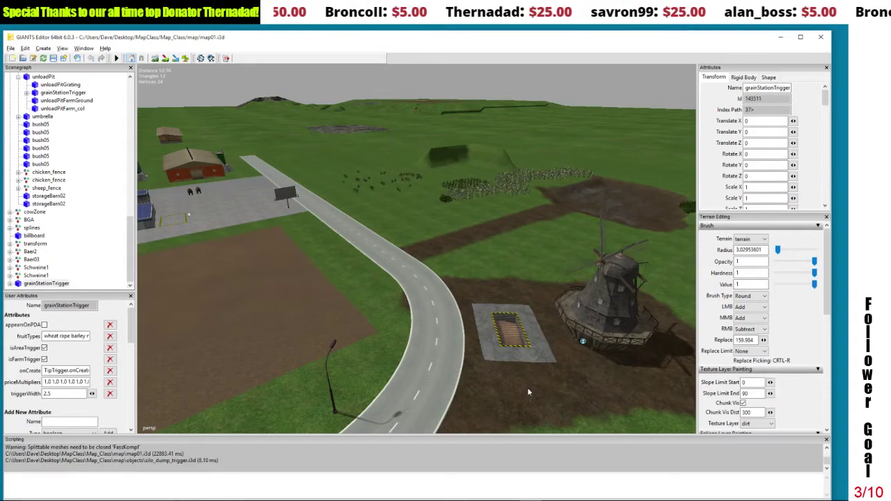
pyautogui.scroll(-10, 503, 188)
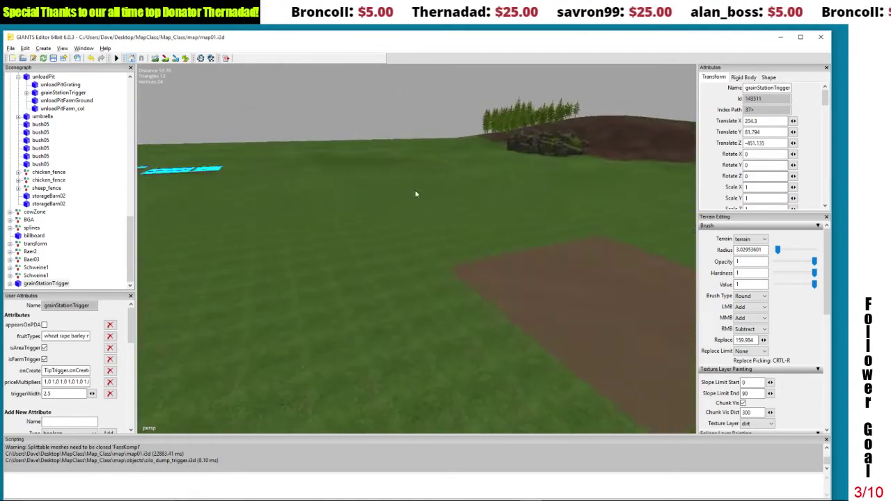
pyautogui.scroll(10, 449, 337)
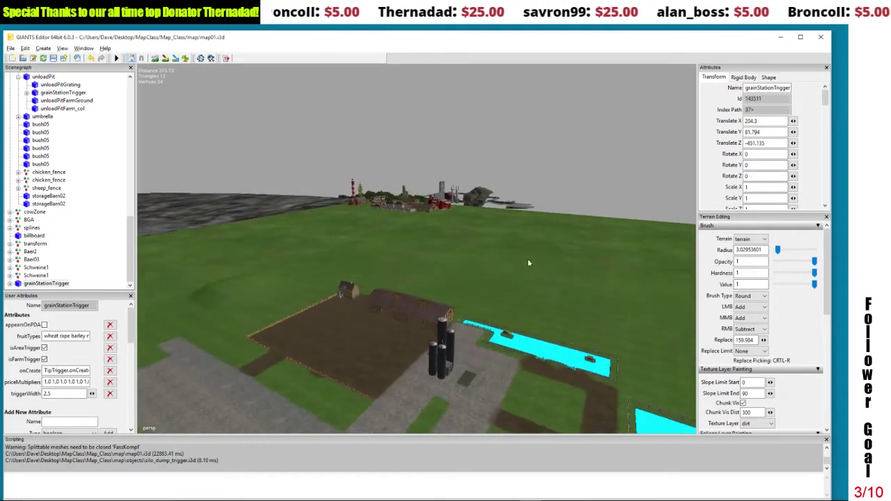
pyautogui.scroll(8, 484, 301)
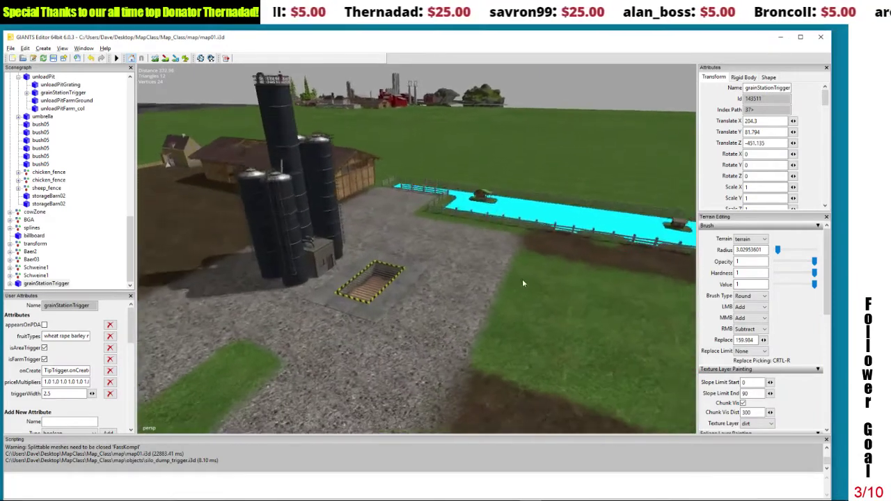
pyautogui.keyDown('ctrl'); pyautogui.click(450, 298); pyautogui.keyUp('ctrl')
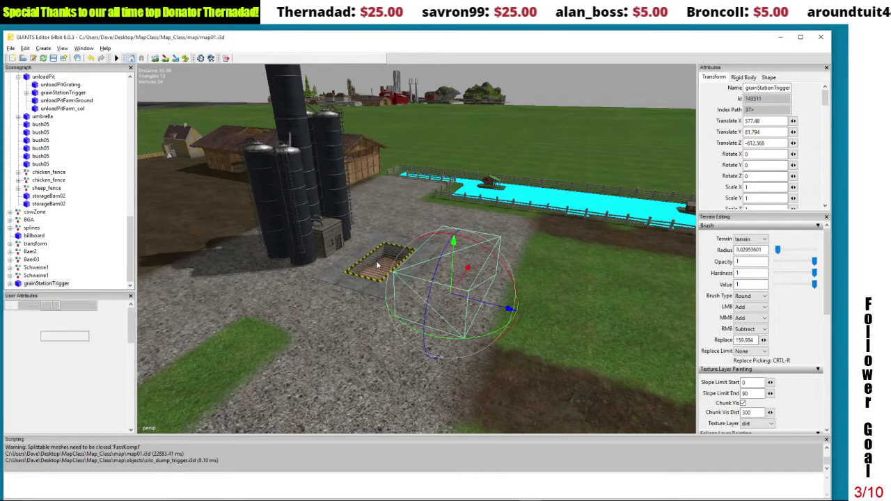
# Copy the fruitTypes list from the pit's existing grainStationTrigger and paste it over the imported trigger's fruitTypes
pyautogui.click(376, 265)
pyautogui.moveTo(50, 339); pyautogui.dragTo(115, 334)
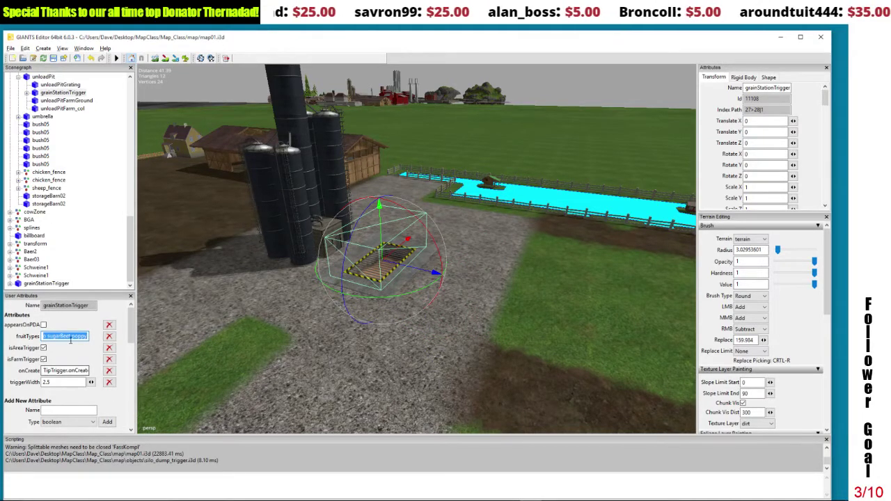
pyautogui.moveTo(86, 336); pyautogui.dragTo(27, 338)
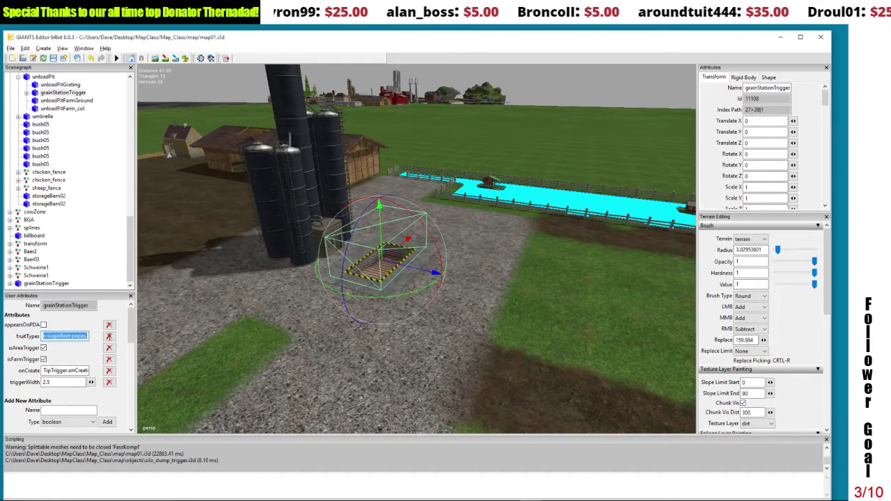
pyautogui.rightClick(61, 340)
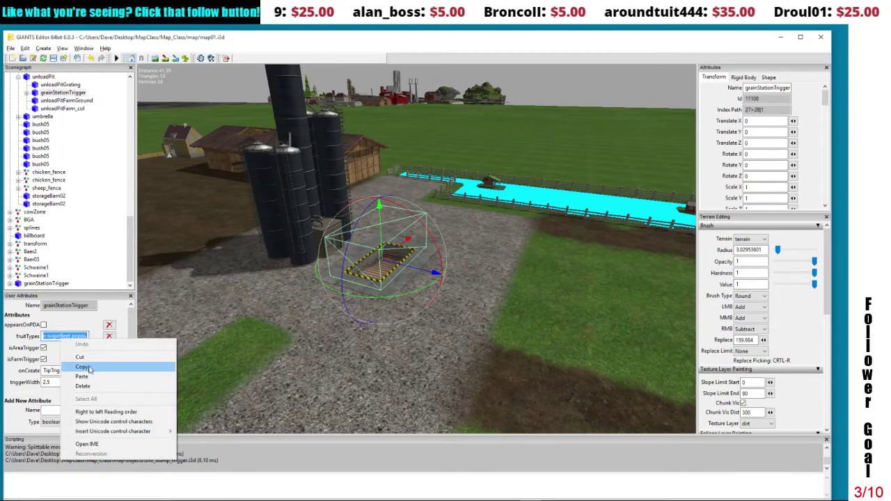
pyautogui.click(90, 368)
pyautogui.click(450, 309)
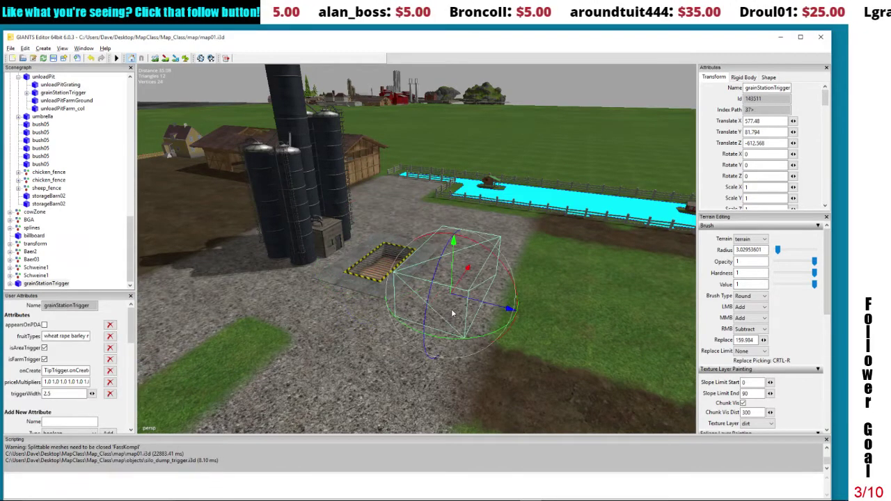
pyautogui.tripleClick(50, 337)
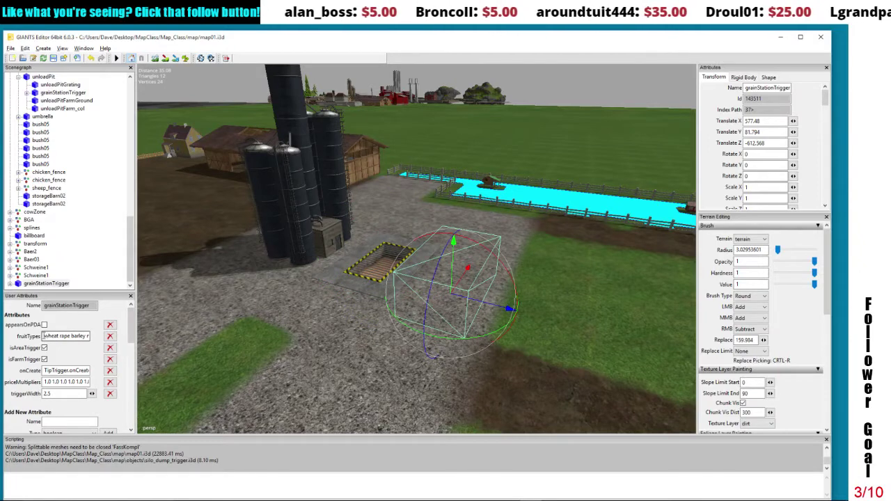
pyautogui.rightClick(76, 334)
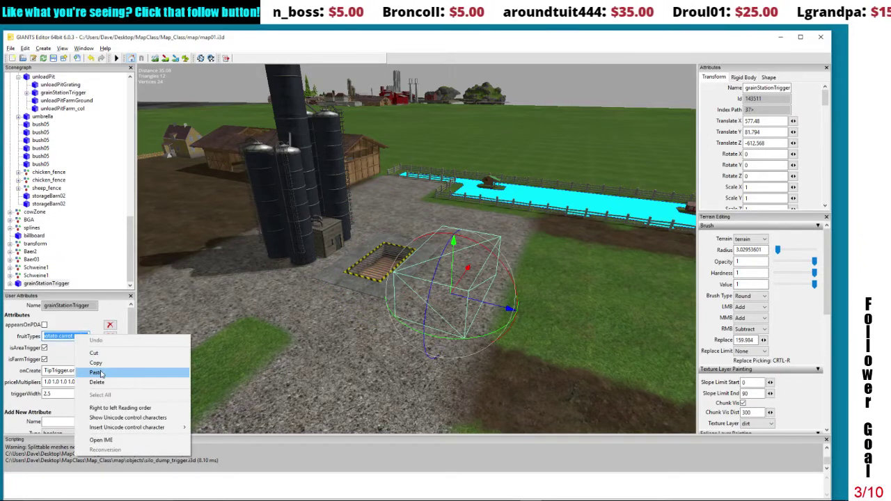
pyautogui.click(101, 374)
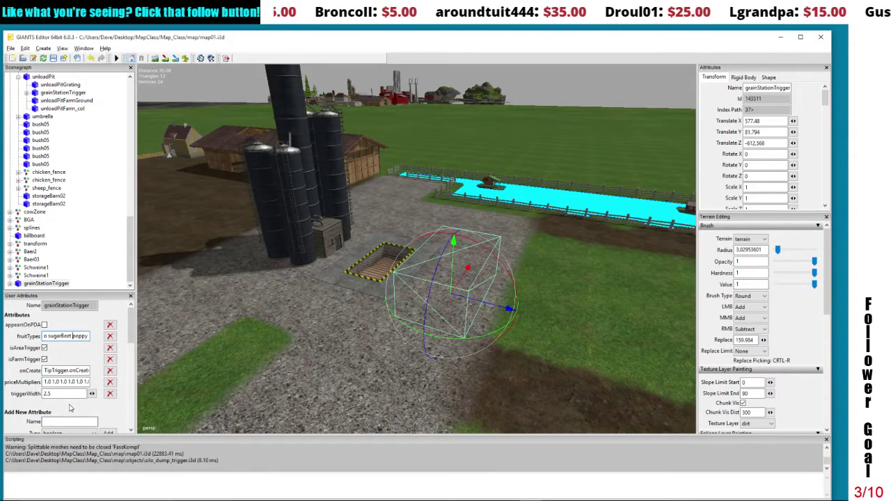
# Review the imported trigger's priceMultipliers and fruitTypes entries
pyautogui.tripleClick(46, 381)
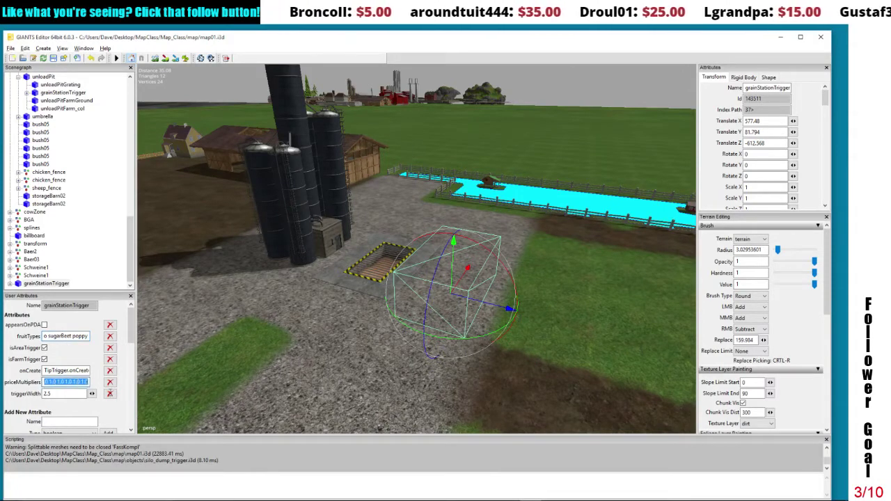
pyautogui.click(65, 394)
pyautogui.moveTo(83, 337); pyautogui.dragTo(18, 333)
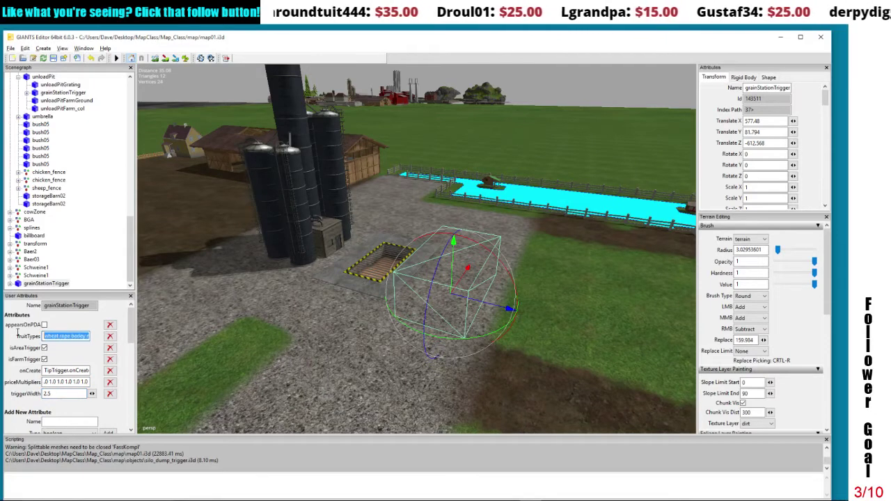
# Check the imported grainStationTrigger's fruitTypes list through to its last entries
pyautogui.click(71, 336)
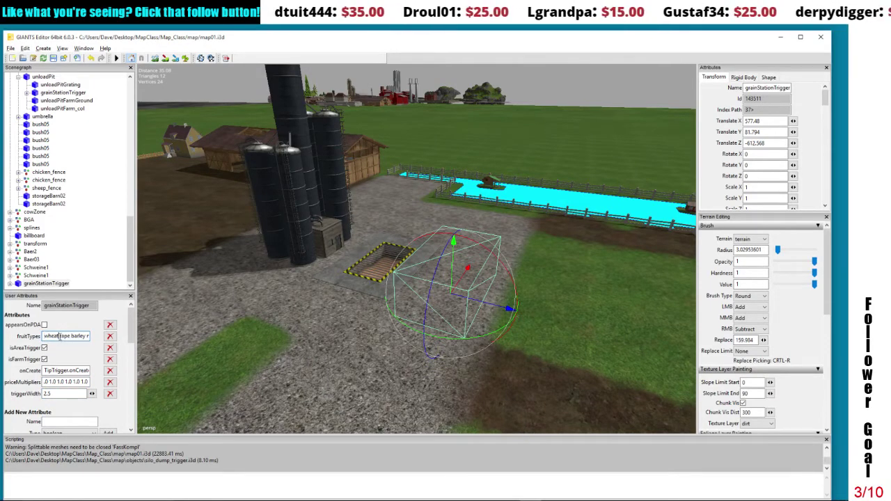
pyautogui.moveTo(71, 336); pyautogui.dragTo(95, 337)
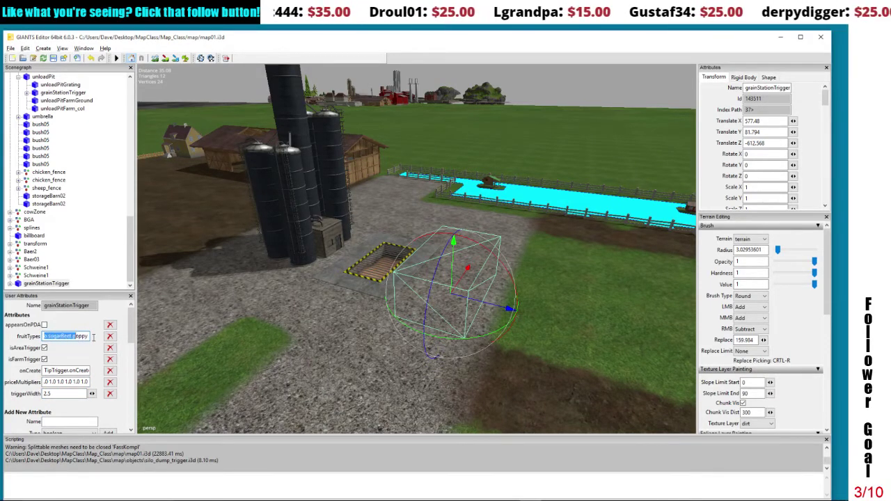
pyautogui.click(416, 289)
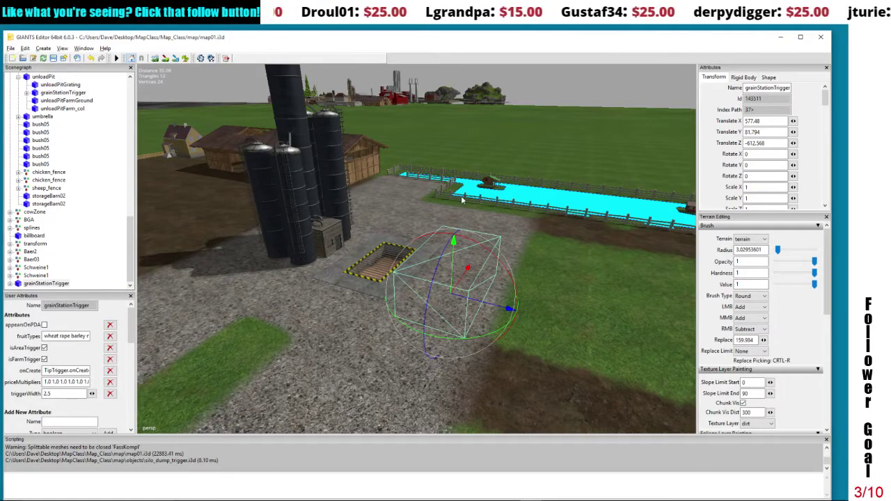
# Move the imported grainStationTrigger away from the unloading pit, onto the grass strip at about X 561, Z -623
pyautogui.moveTo(486, 203); pyautogui.dragTo(594, 198)
pyautogui.moveTo(529, 277); pyautogui.dragTo(418, 278)
pyautogui.moveTo(513, 337); pyautogui.dragTo(441, 321)
pyautogui.scroll(5, 440, 321)
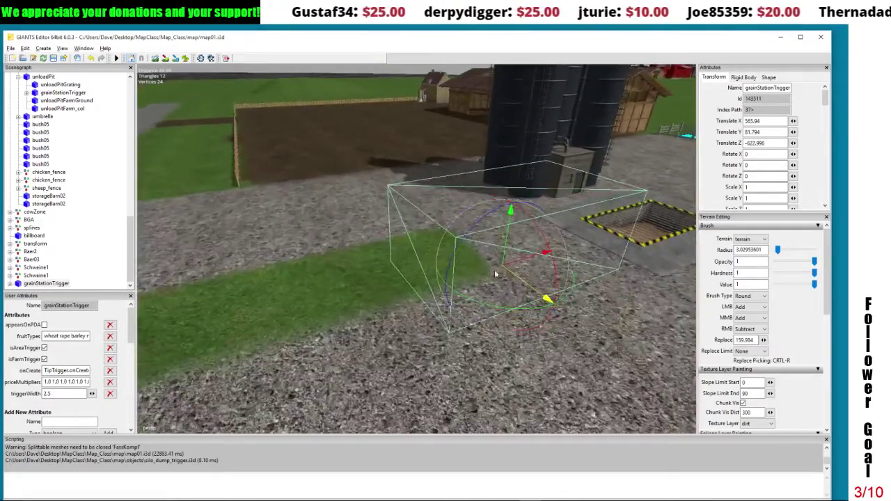
pyautogui.moveTo(507, 258); pyautogui.dragTo(494, 283)
# Duplicate the silo_trigger under farmSiloSystem_lod0 and move the copy away from the silos along X to about 18.19
pyautogui.click(435, 224)
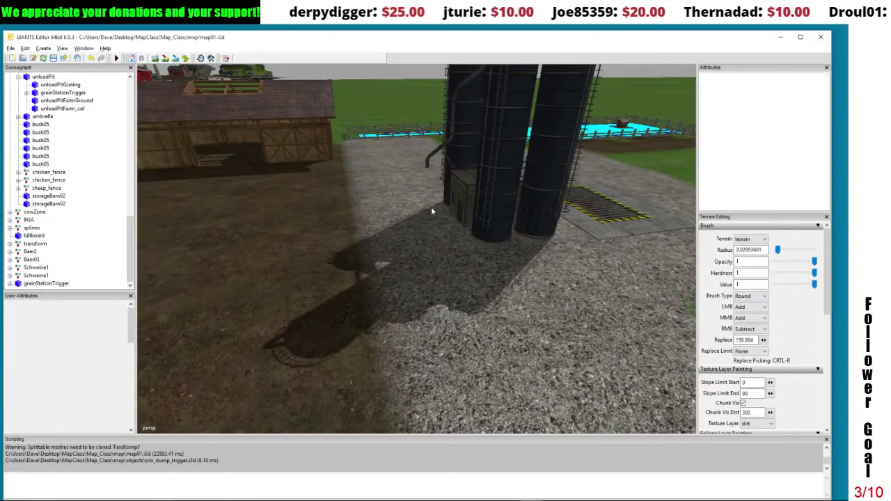
pyautogui.click(427, 206)
pyautogui.moveTo(426, 206); pyautogui.dragTo(448, 206)
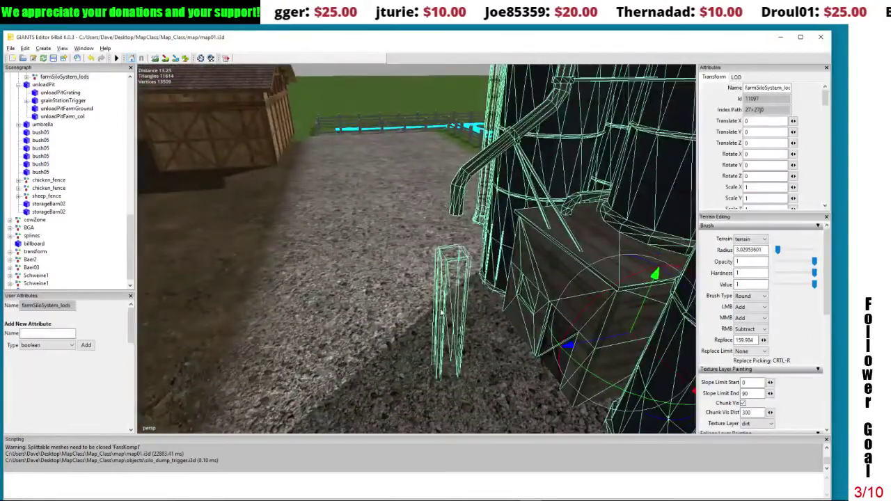
pyautogui.press('f')
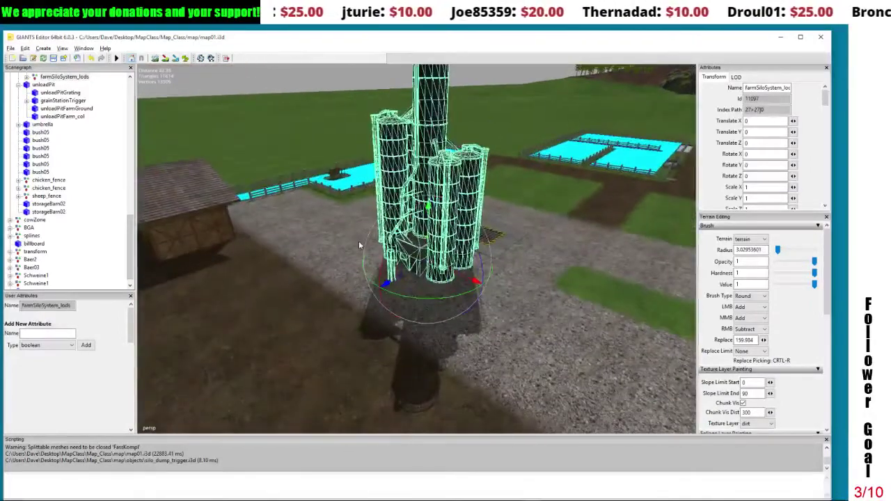
pyautogui.click(27, 77)
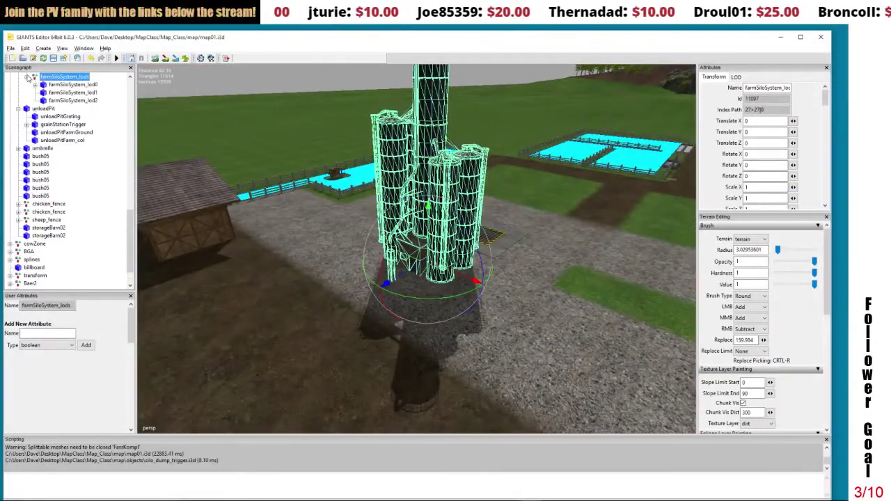
pyautogui.click(35, 84)
pyautogui.click(61, 101)
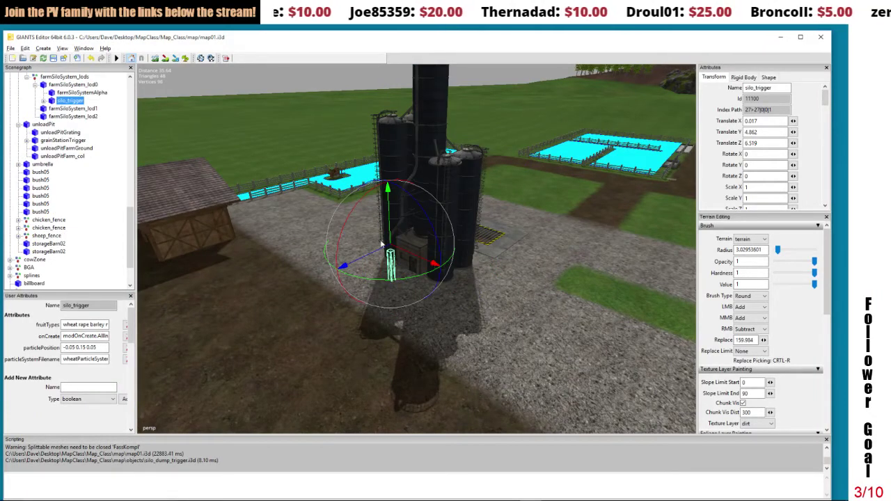
pyautogui.hotkey('ctrl', 'd')
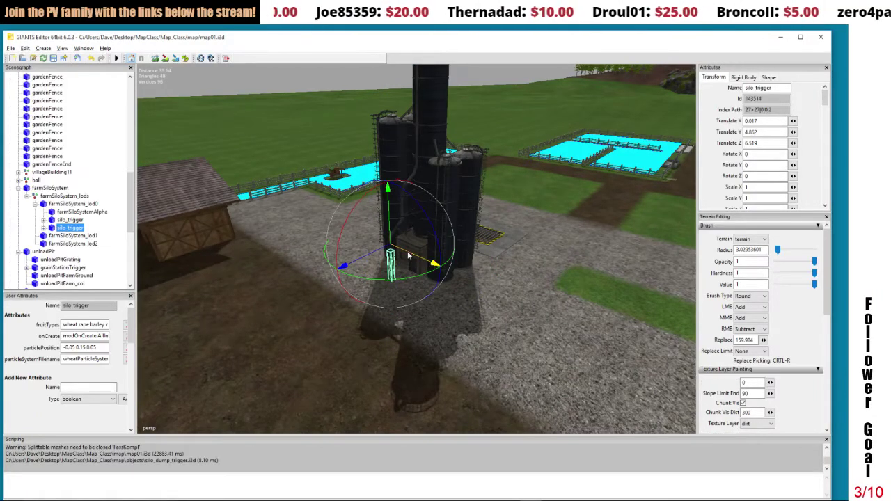
pyautogui.moveTo(413, 256); pyautogui.dragTo(484, 258)
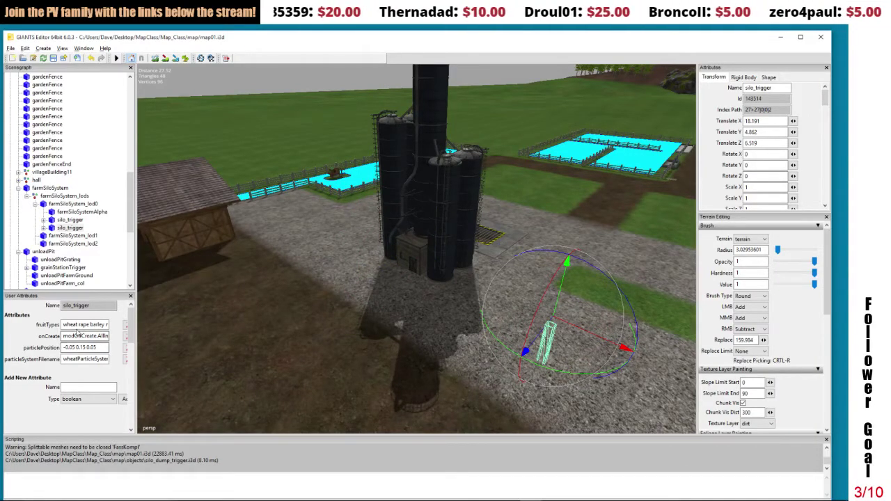
# Select all scene objects from persp through grainStationTrigger to examine the hidden trigger wireframes around the farm silos
pyautogui.rightClick(470, 230)
pyautogui.press('super')
pyautogui.moveTo(464, 229); pyautogui.dragTo(430, 230)
pyautogui.click(406, 241)
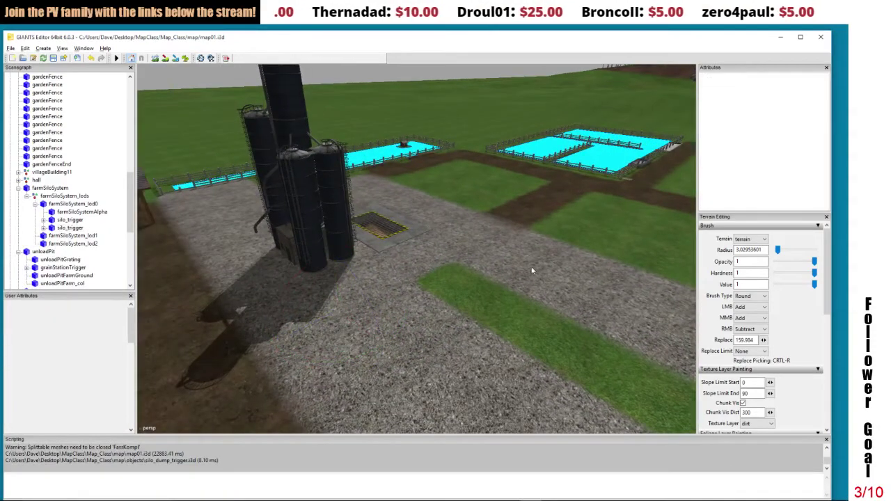
pyautogui.click(406, 241)
pyautogui.moveTo(479, 258); pyautogui.dragTo(385, 341)
pyautogui.click(392, 353)
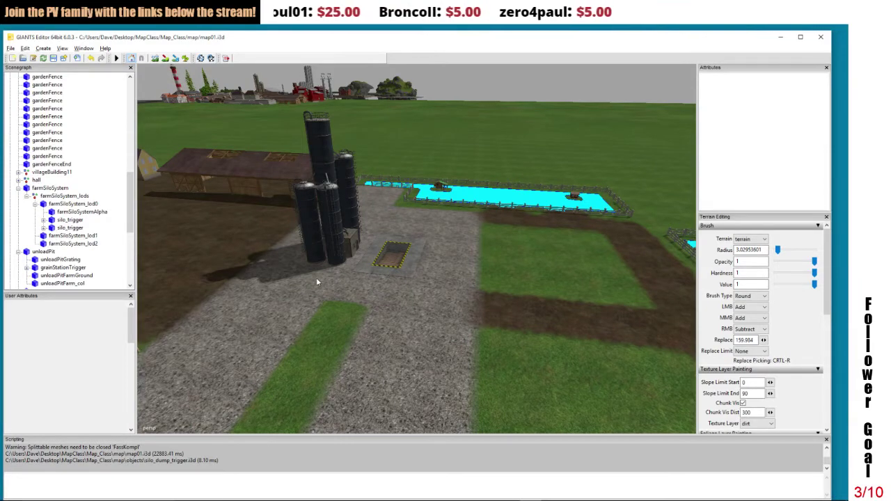
pyautogui.moveTo(268, 298); pyautogui.dragTo(275, 330)
pyautogui.rightClick(277, 325)
pyautogui.press('Escape')
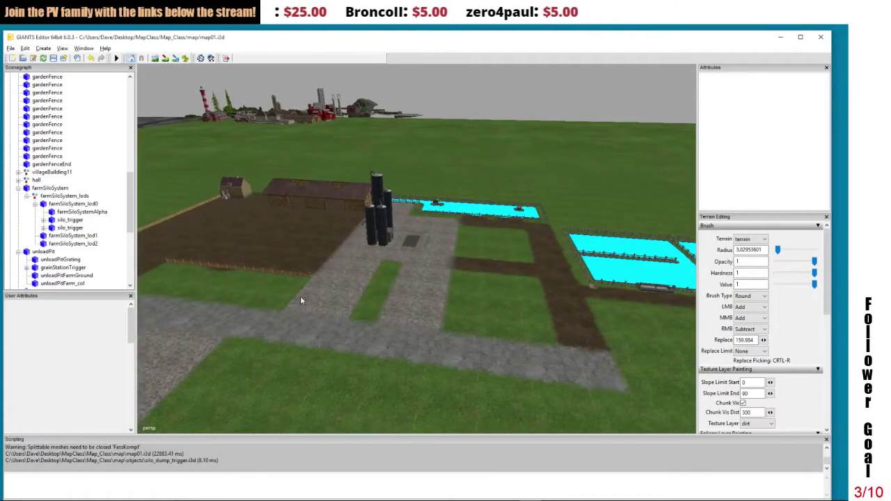
pyautogui.moveTo(301, 296); pyautogui.dragTo(304, 290)
pyautogui.moveTo(132, 216); pyautogui.dragTo(125, 115)
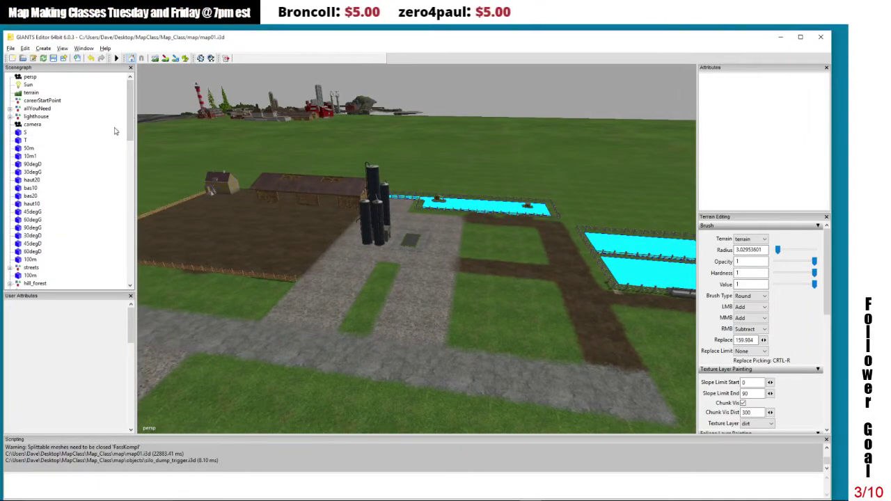
pyautogui.moveTo(133, 122); pyautogui.dragTo(131, 252)
pyautogui.press('Home')
pyautogui.keyDown('shift'); pyautogui.click(46, 283); pyautogui.keyUp('shift')
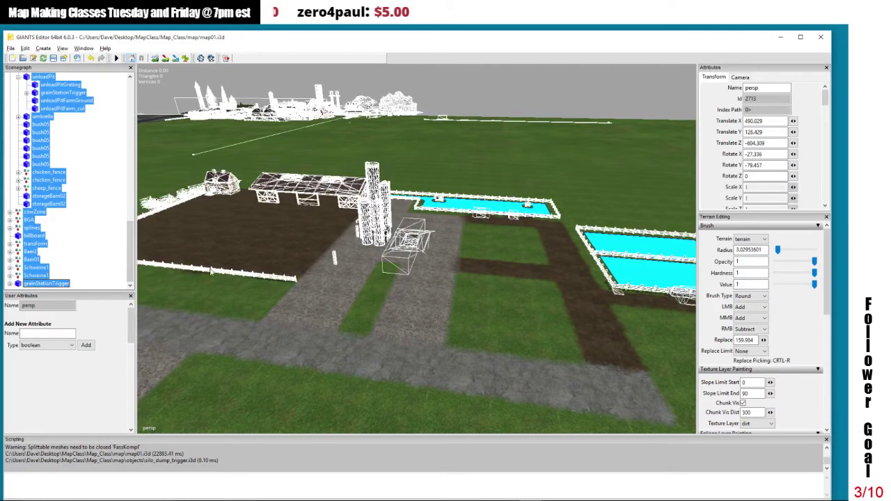
# Focus on the imported grainStationTrigger near the pit and highlight its fruitTypes list for review
pyautogui.click(408, 232)
pyautogui.press('f')
pyautogui.moveTo(384, 273)
pyautogui.mouseDown()
pyautogui.moveTo(340, 324)
pyautogui.moveTo(317, 306)
pyautogui.mouseUp()
pyautogui.tripleClick(57, 336)
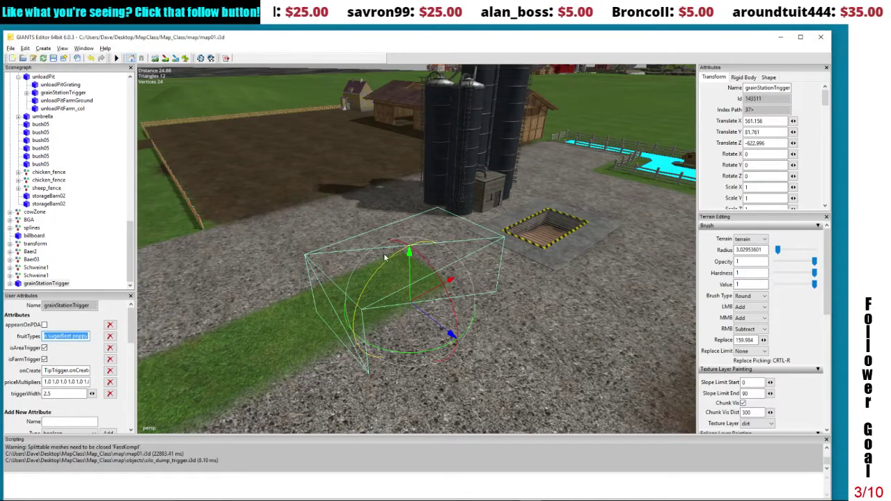
# Cut the duplicated silo_trigger out of the farmSiloSystem_lod0 group
pyautogui.moveTo(411, 190); pyautogui.dragTo(526, 216)
pyautogui.click(425, 240)
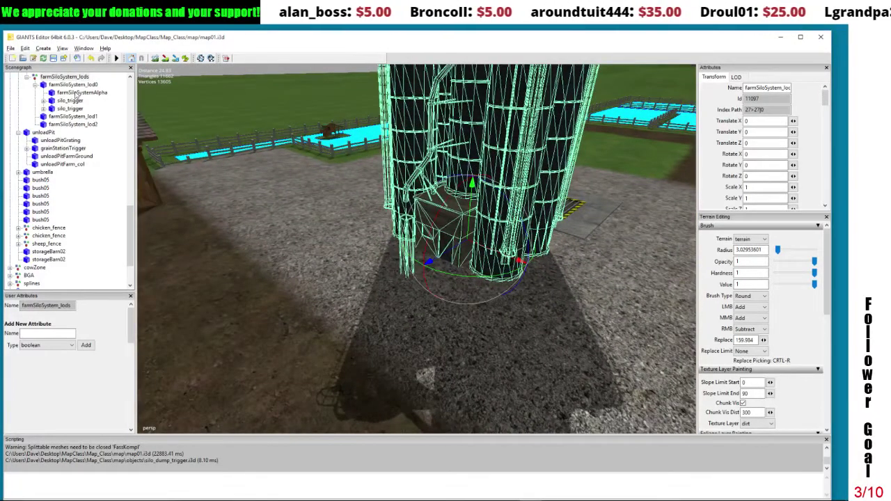
pyautogui.click(70, 109)
pyautogui.click(70, 101)
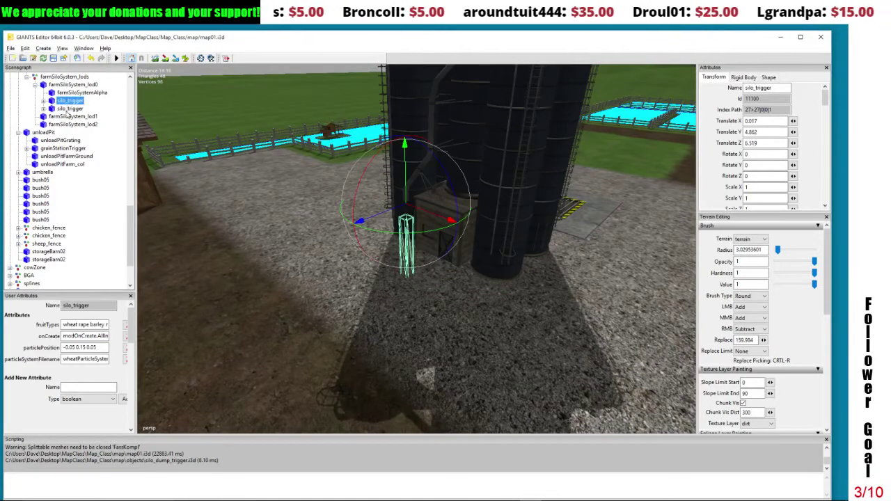
pyautogui.click(70, 108)
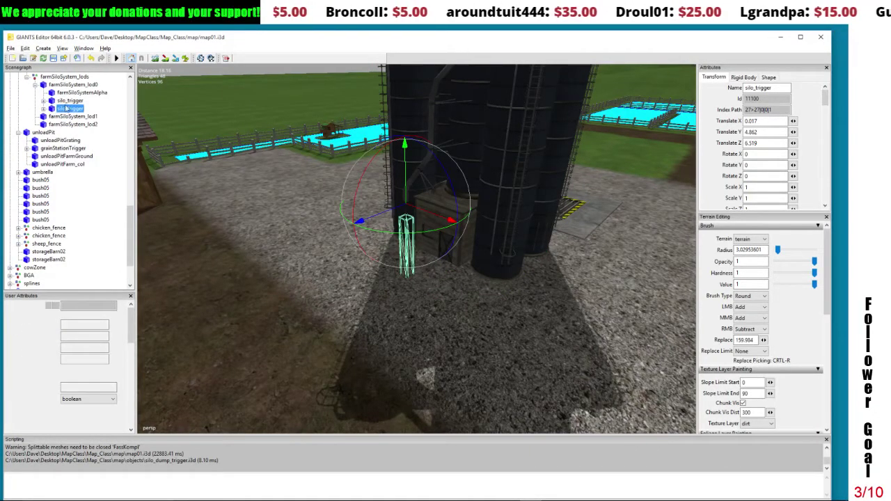
pyautogui.click(27, 48)
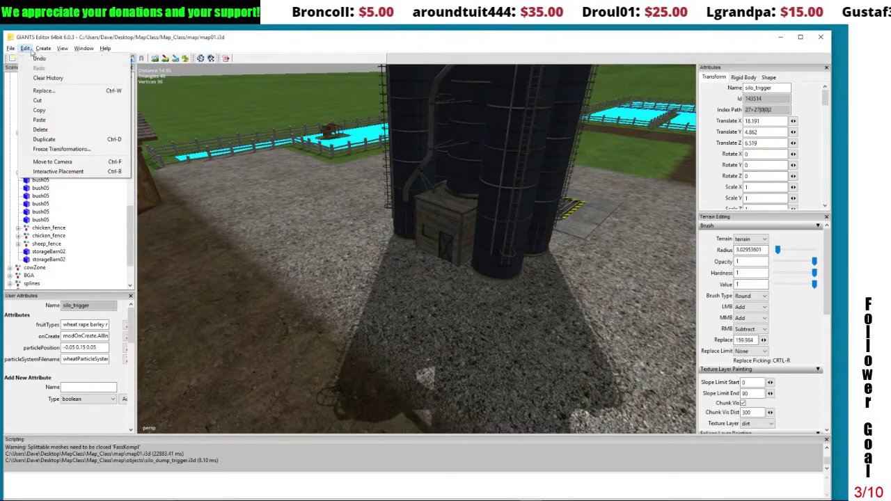
pyautogui.click(40, 101)
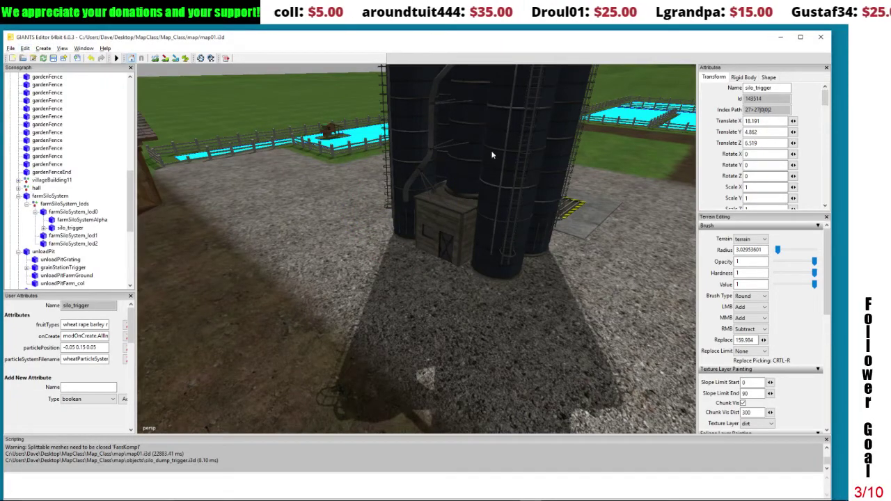
# Paste the cut silo_trigger at the top level of the scenegraph
pyautogui.scroll(-5, 494, 149)
pyautogui.moveTo(479, 222); pyautogui.dragTo(454, 285)
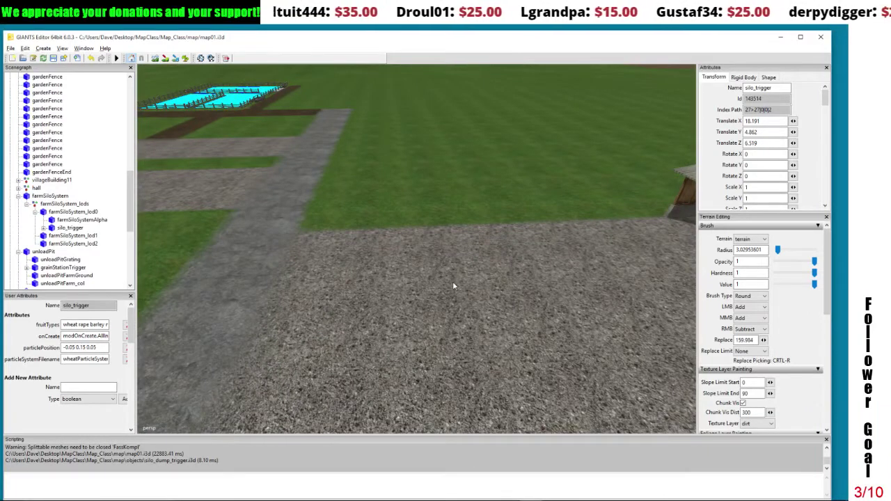
pyautogui.click(25, 49)
pyautogui.click(40, 121)
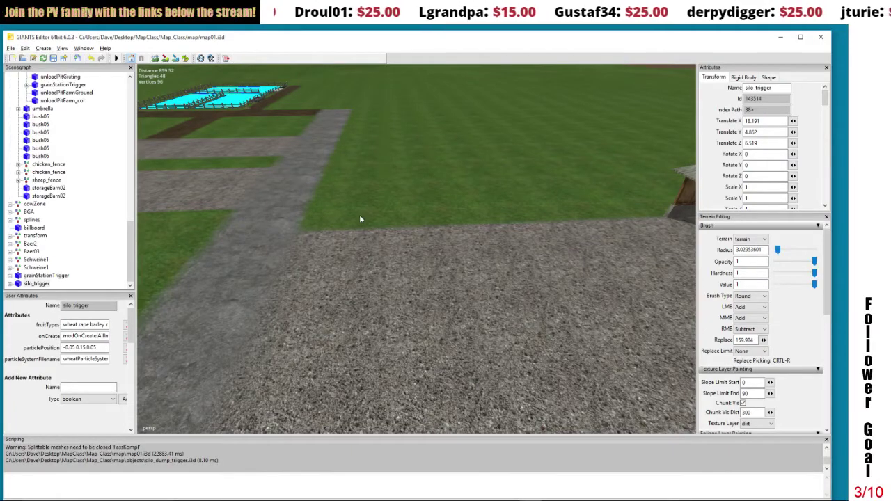
# Place the pasted silo_trigger beside the single farmSilo in the spare buildings area, at about X 960, Z -940
pyautogui.scroll(-10, 361, 216)
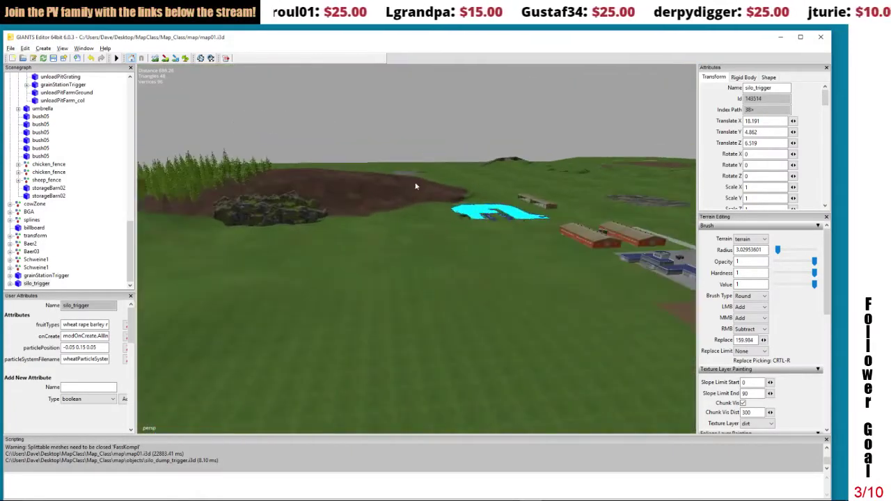
pyautogui.scroll(5, 465, 227)
pyautogui.moveTo(459, 269); pyautogui.dragTo(404, 217)
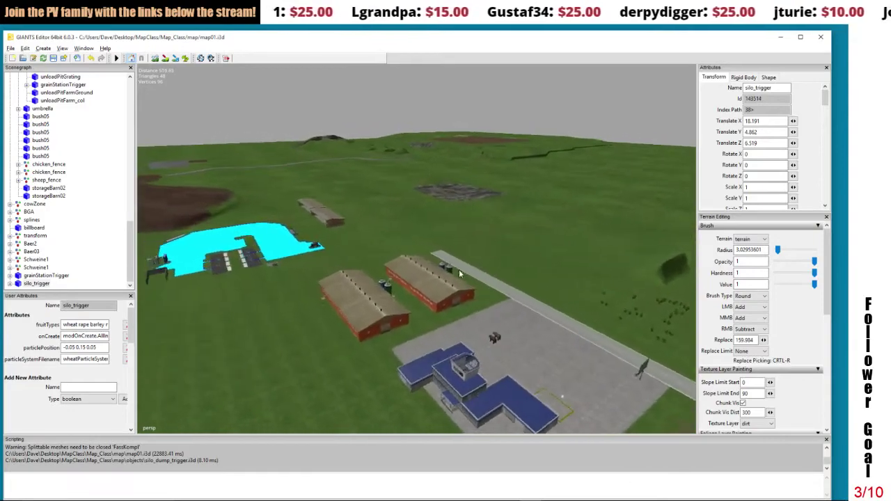
pyautogui.scroll(10, 403, 213)
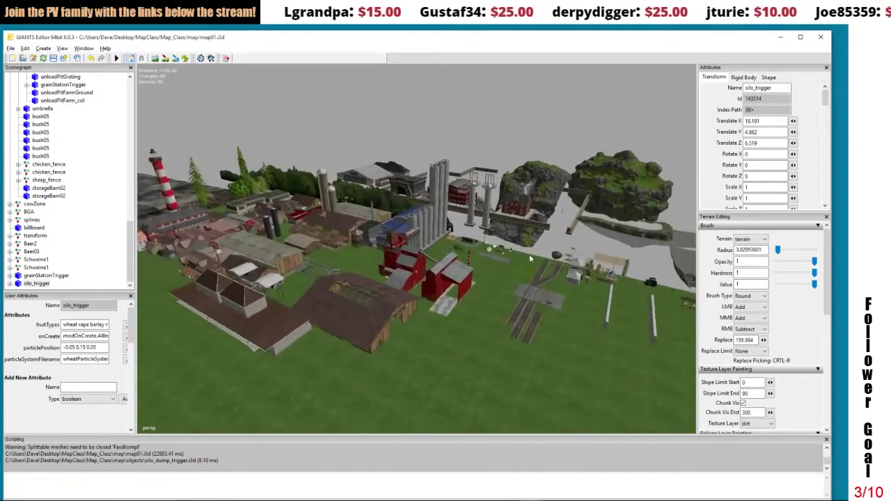
pyautogui.scroll(8, 568, 199)
pyautogui.moveTo(517, 155); pyautogui.dragTo(514, 222)
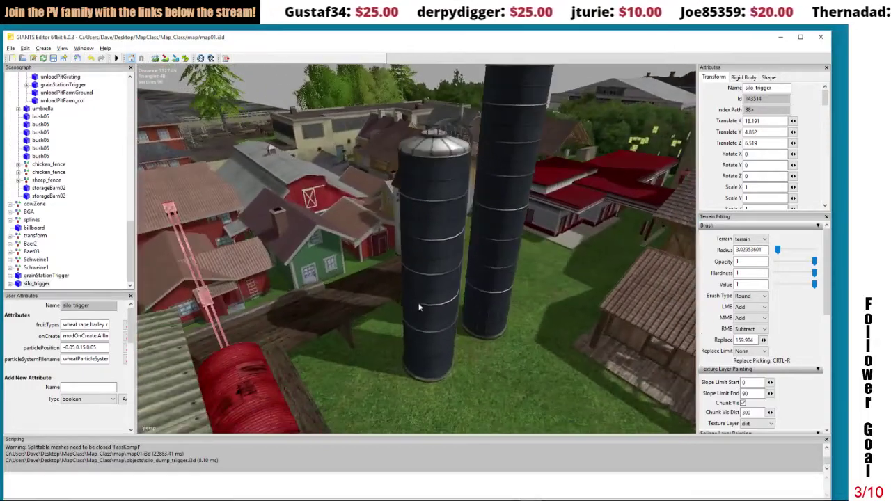
pyautogui.click(476, 327)
pyautogui.press('f')
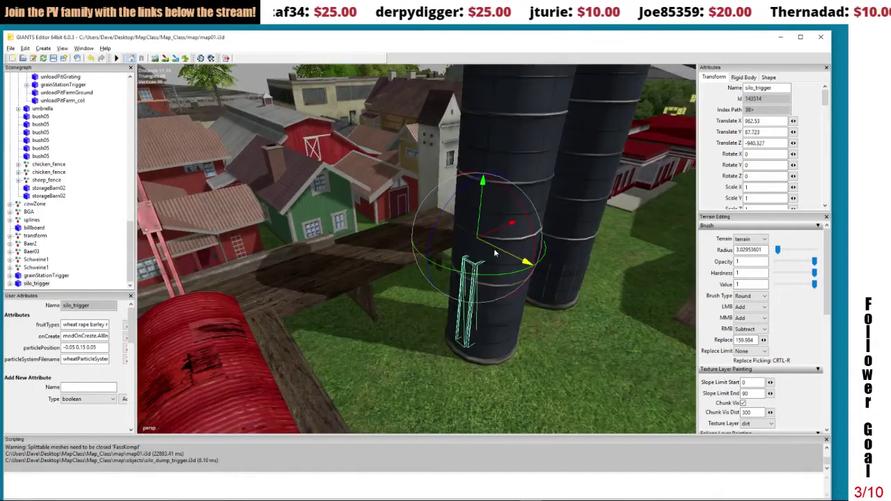
pyautogui.moveTo(494, 252); pyautogui.dragTo(404, 251)
pyautogui.moveTo(545, 245); pyautogui.dragTo(543, 253)
# Relocate the single farmSilo from the spare buildings area to the open grass field at about X 744, Z -724
pyautogui.click(431, 211)
pyautogui.click(478, 219)
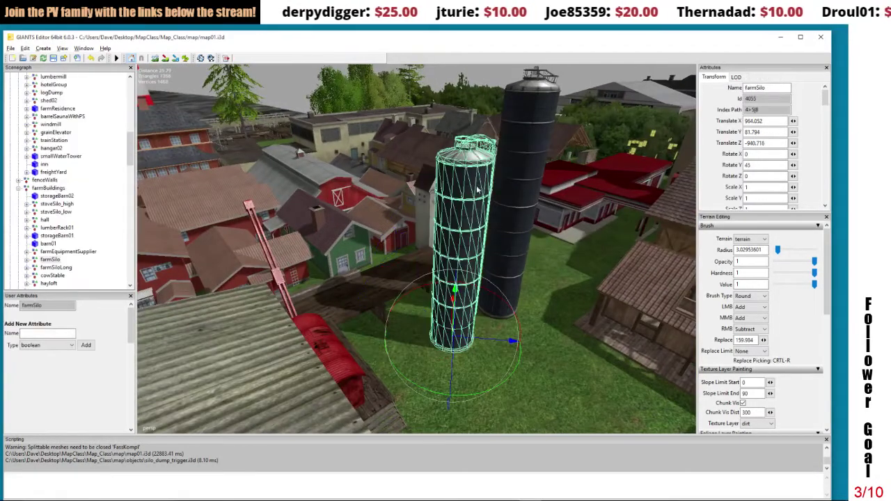
pyautogui.scroll(10, 311, 376)
pyautogui.moveTo(312, 376); pyautogui.dragTo(481, 179)
pyautogui.hotkey('ctrl', 'shift', 'm')
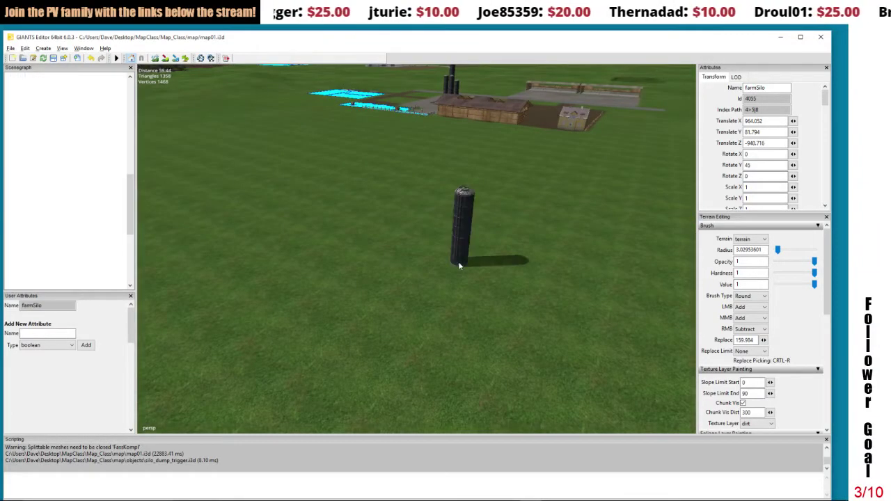
pyautogui.scroll(5, 529, 257)
# Cut the standalone silo_trigger from the top level of the scenegraph
pyautogui.scroll(5, 525, 231)
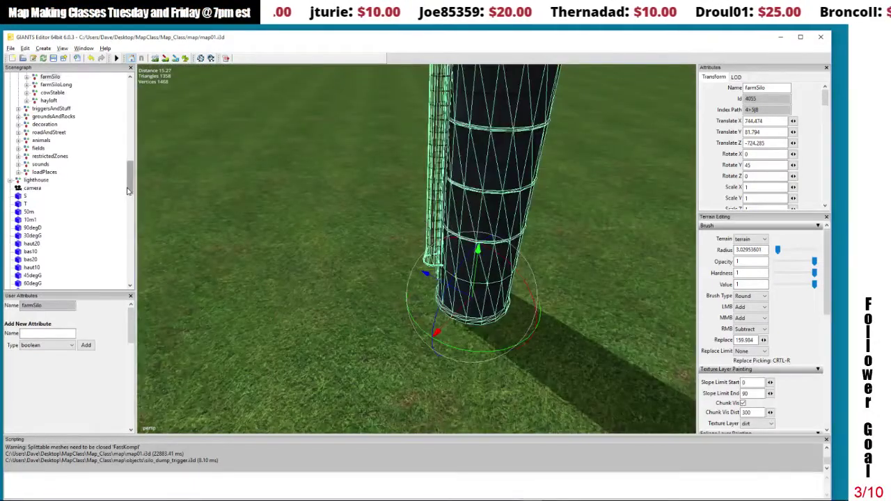
pyautogui.moveTo(128, 189); pyautogui.dragTo(129, 280)
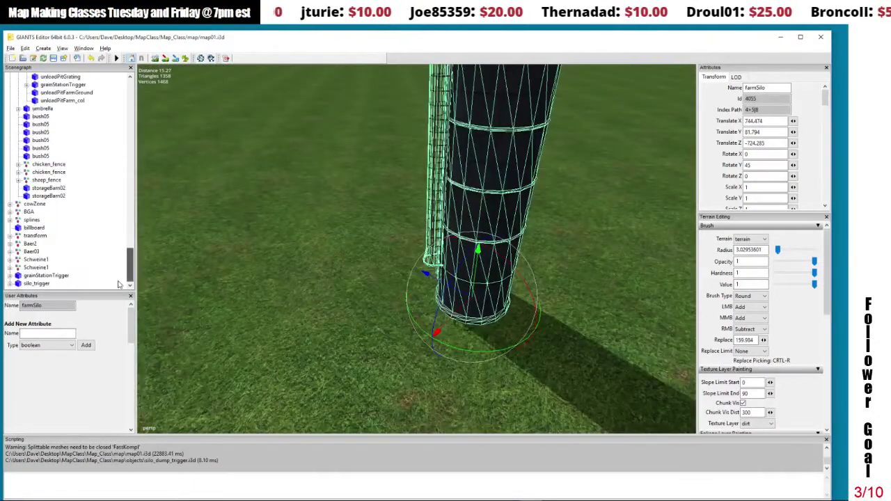
pyautogui.click(36, 284)
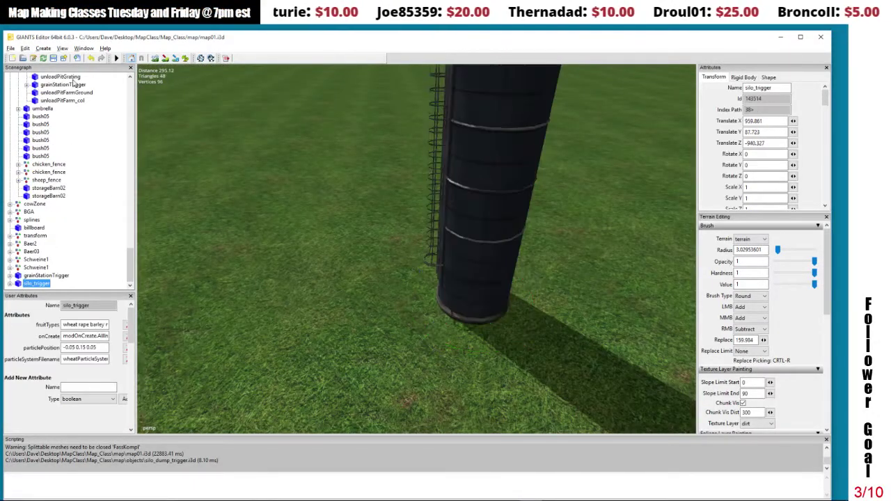
pyautogui.click(24, 48)
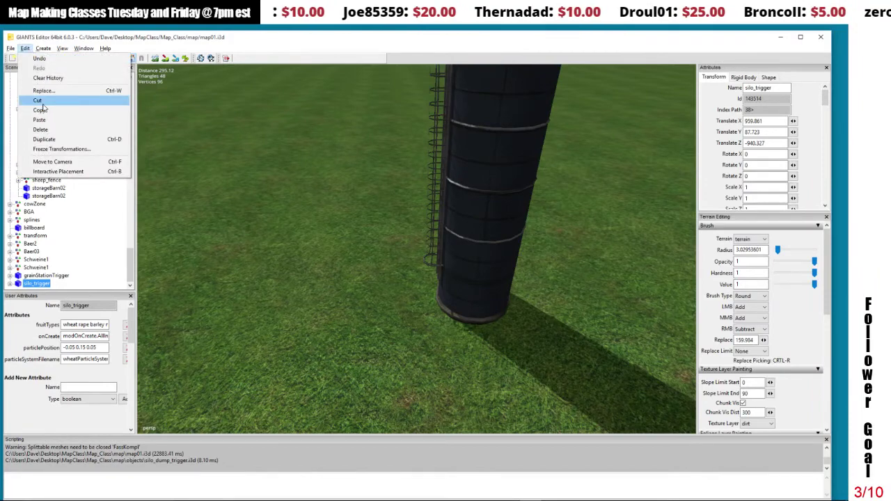
pyautogui.click(38, 100)
# Paste the cut silo_trigger into the single farmSilo group as its child
pyautogui.click(512, 184)
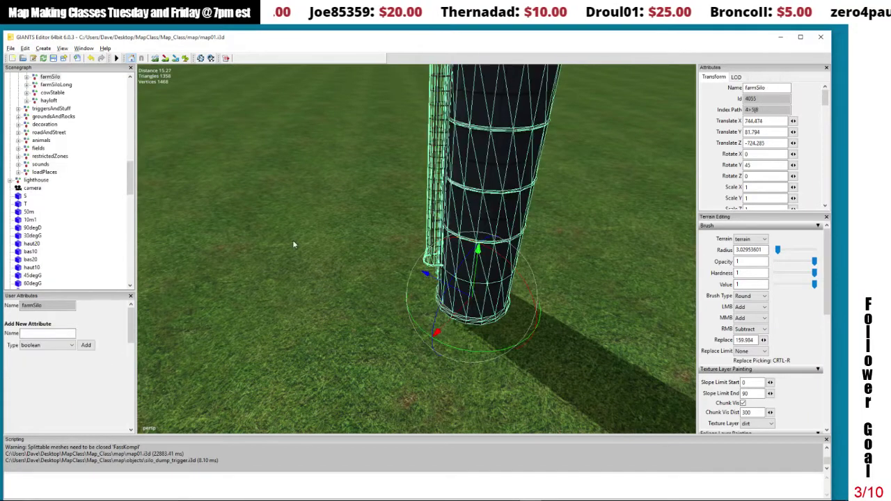
pyautogui.moveTo(129, 180); pyautogui.dragTo(130, 169)
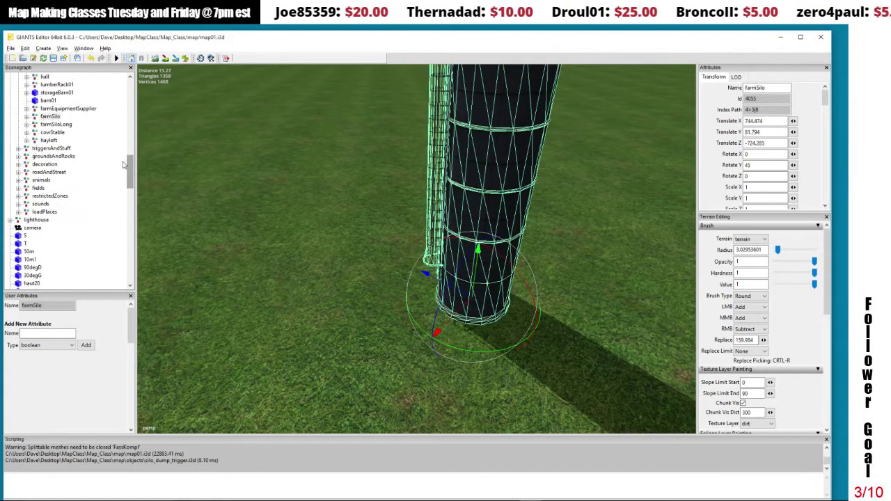
pyautogui.click(46, 116)
pyautogui.click(24, 49)
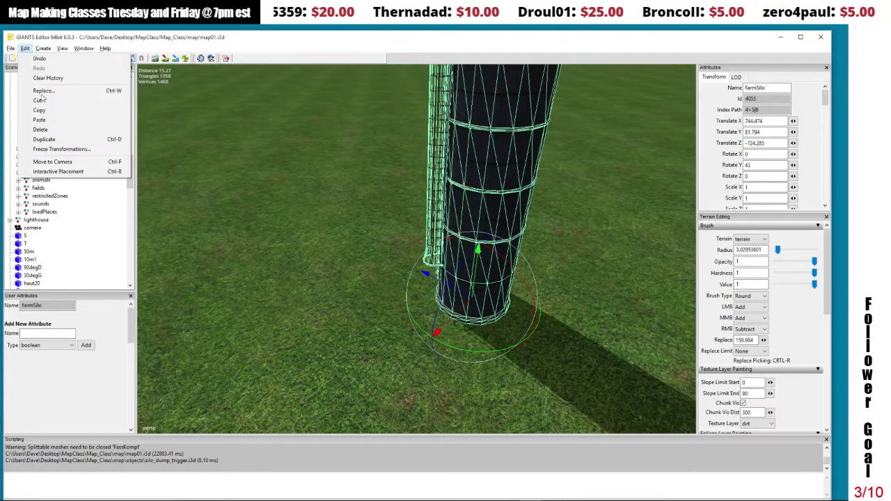
pyautogui.click(38, 116)
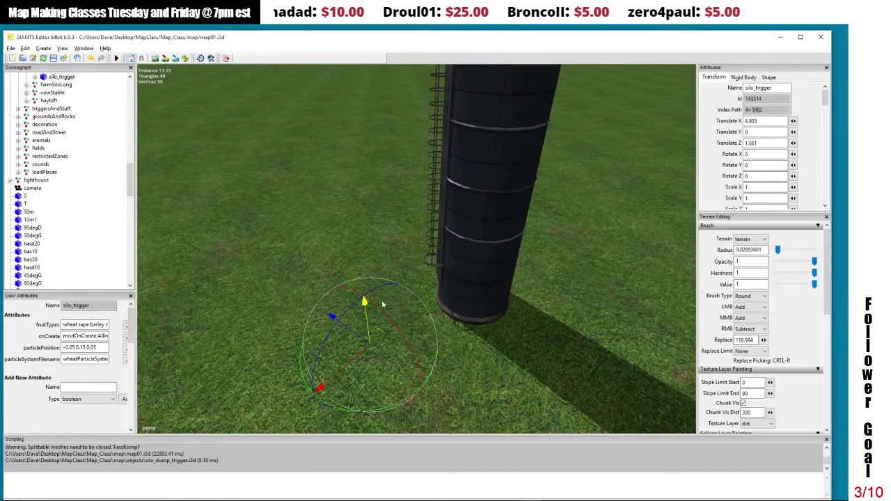
# Raise the silo_trigger and move it close to the farmSilo's ladder side, at about X 2.24, Y 4.76, Z 1.66 within the group
pyautogui.scroll(-5, 383, 305)
pyautogui.moveTo(403, 235); pyautogui.dragTo(403, 177)
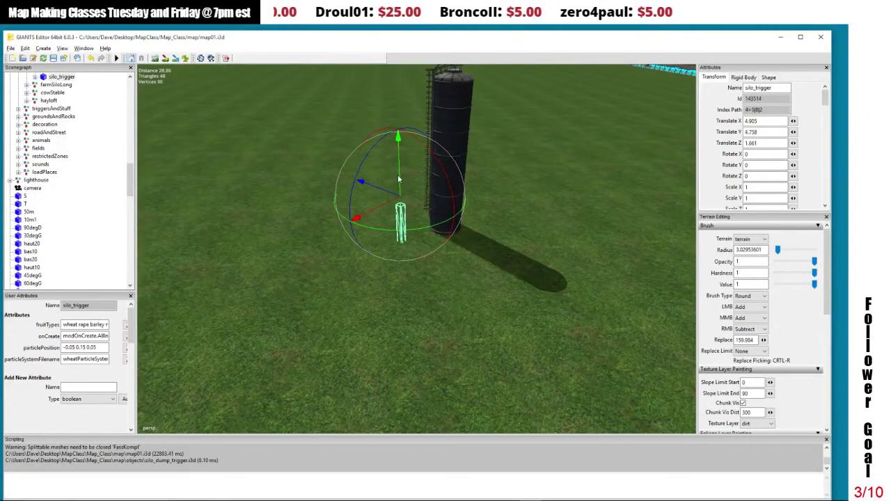
pyautogui.scroll(2, 404, 178)
pyautogui.moveTo(369, 291); pyautogui.dragTo(391, 278)
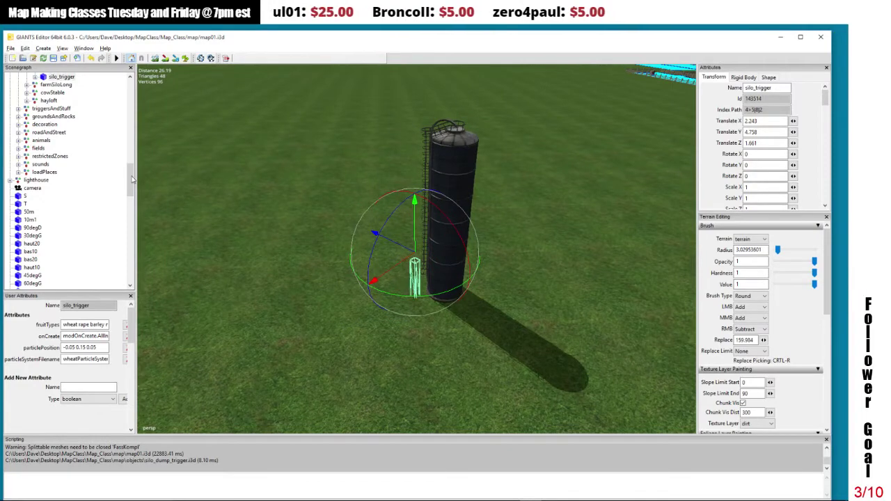
# Move the whole farmSilo group with its silo_trigger across the grass field to about X 742, Z -675
pyautogui.scroll(2, 53, 96)
pyautogui.click(50, 93)
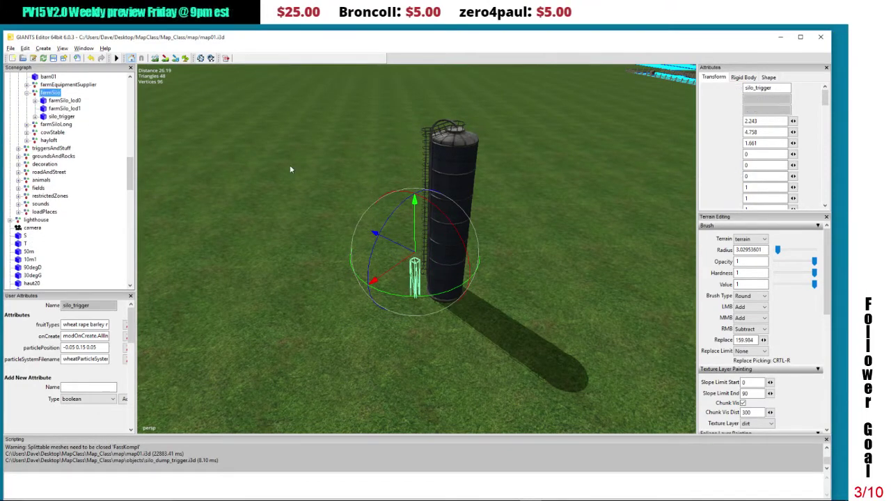
pyautogui.moveTo(360, 163); pyautogui.dragTo(468, 277)
pyautogui.moveTo(521, 304); pyautogui.dragTo(486, 297)
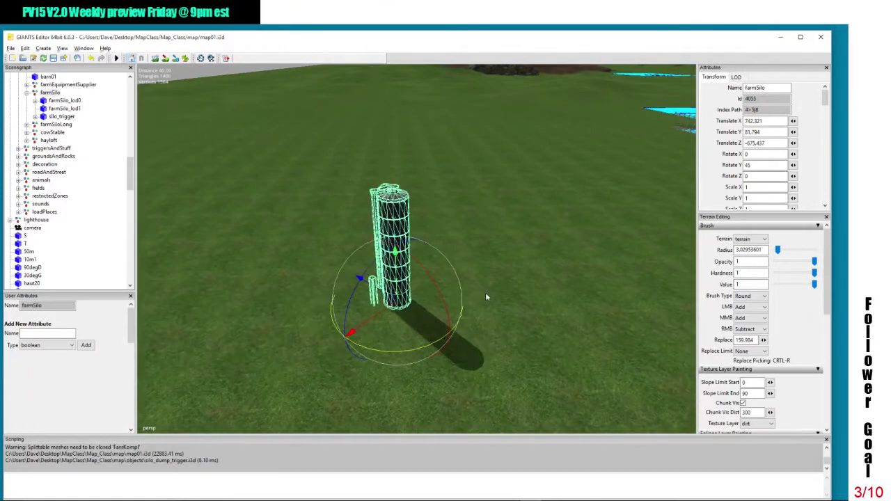